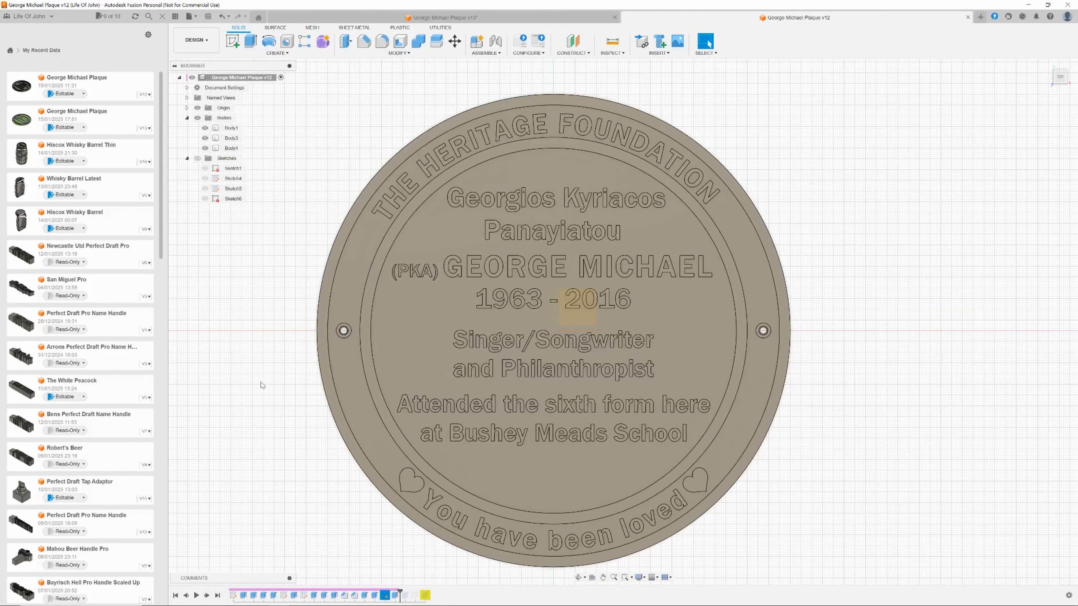
# Combine the three plaque bodies, Body1, Body3 and Body4, into a single body
pyautogui.keyDown('shift'); pyautogui.moveTo(261, 385); pyautogui.dragTo(297, 380, button='middle'); pyautogui.keyUp('shift')
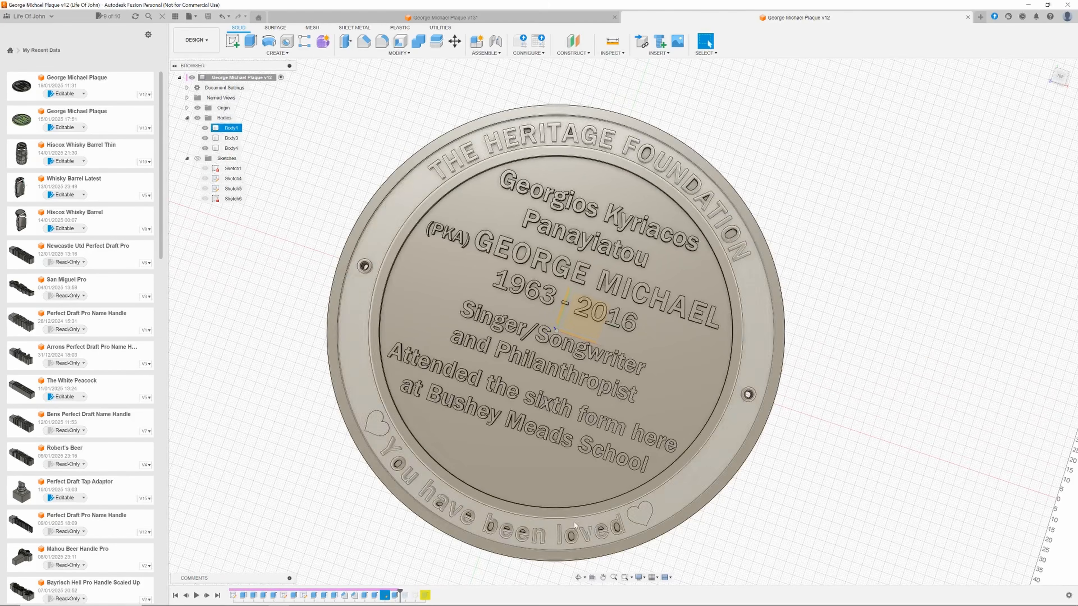
pyautogui.keyDown('shift'); pyautogui.moveTo(731, 495); pyautogui.dragTo(788, 408, button='middle'); pyautogui.keyUp('shift')
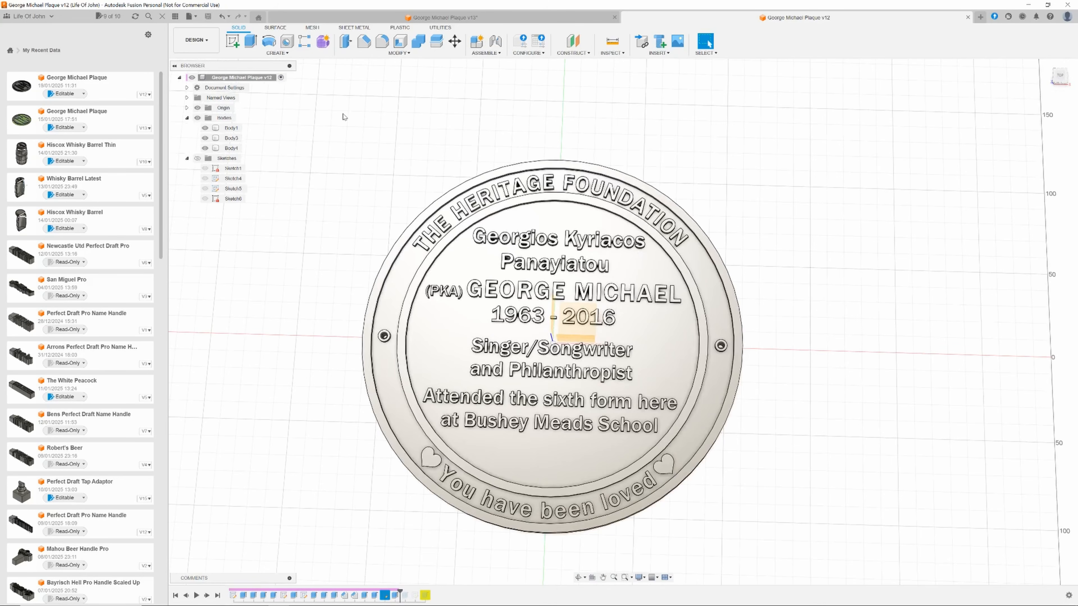
pyautogui.moveTo(321, 118); pyautogui.dragTo(737, 545)
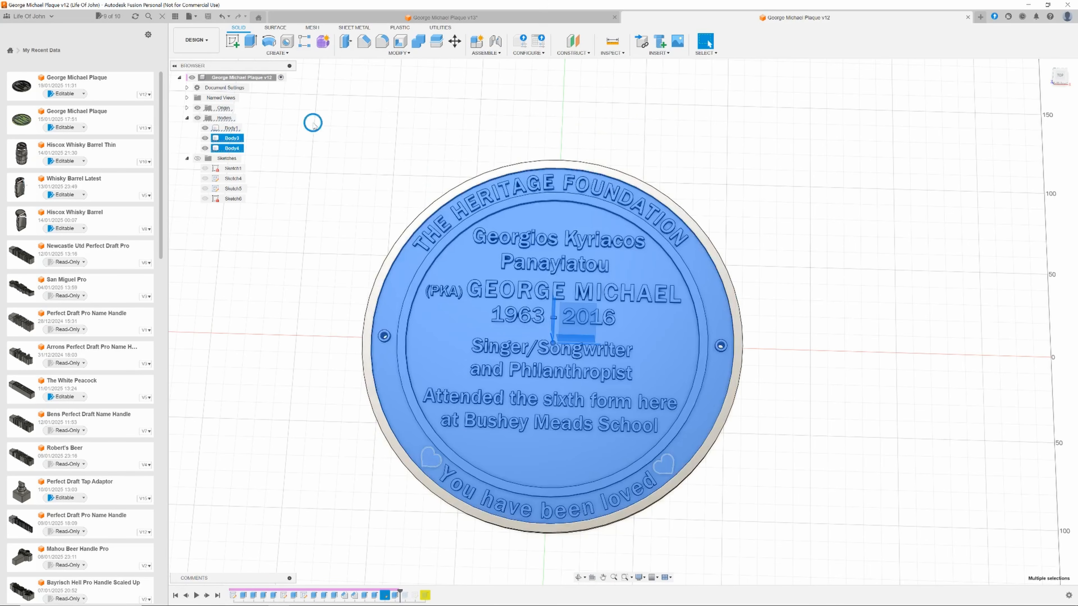
pyautogui.moveTo(311, 119); pyautogui.dragTo(840, 548)
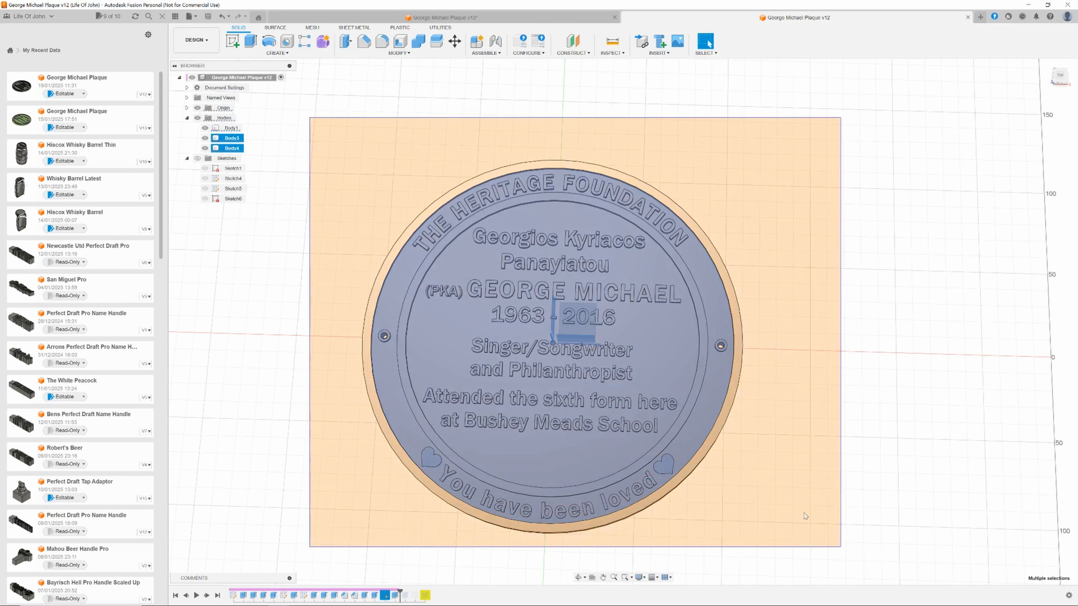
pyautogui.click(418, 42)
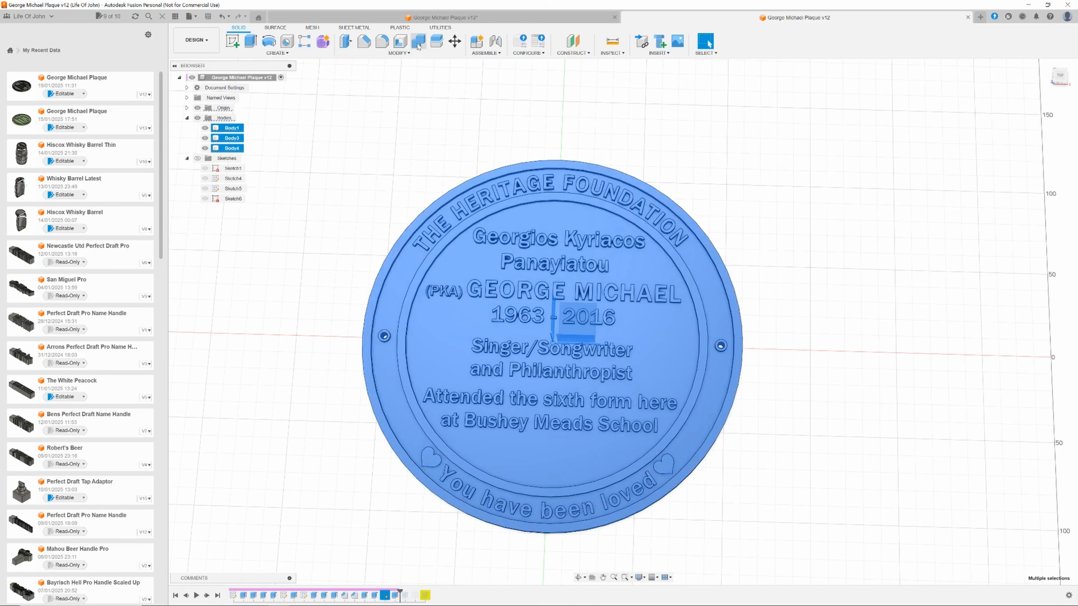
pyautogui.click(1029, 177)
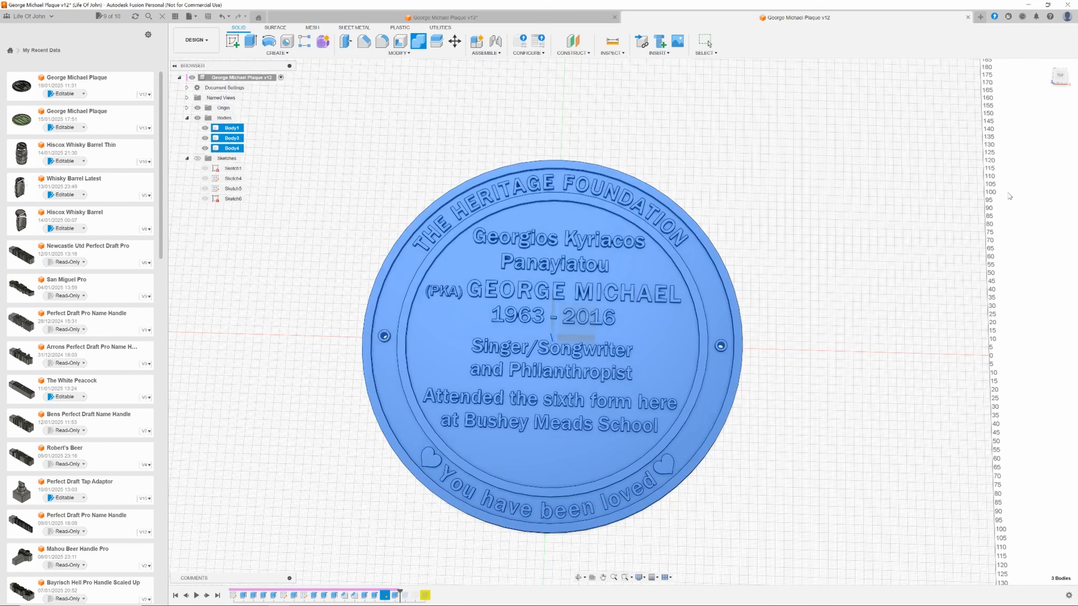
pyautogui.scroll(-2, 826, 387)
pyautogui.scroll(2, 825, 387)
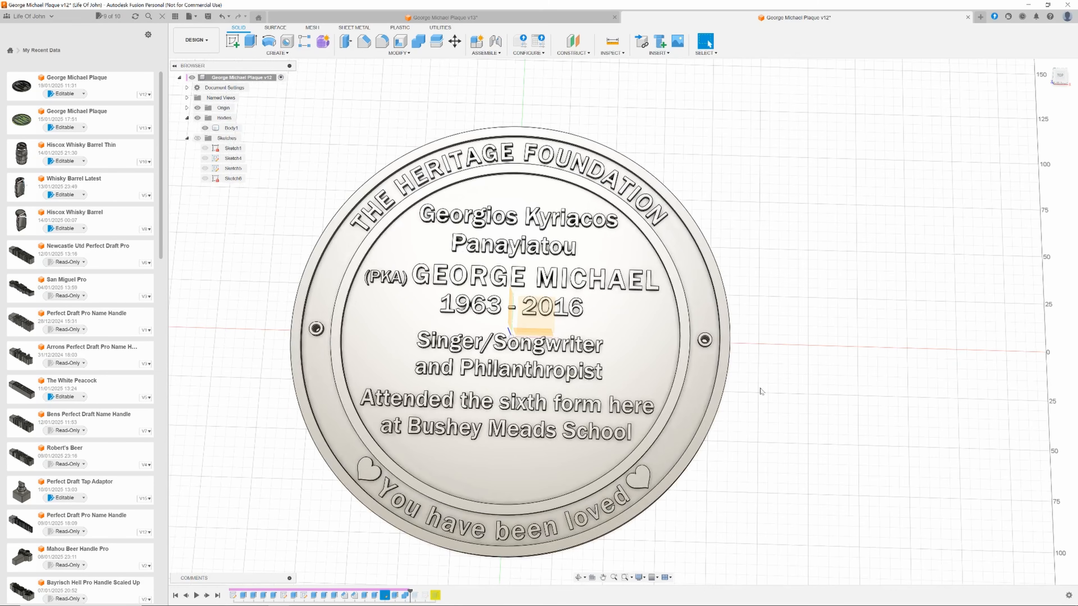
# Set up a 3D print export of the combined plaque body as an ASCII STL in millimetres
pyautogui.scroll(-2, 789, 399)
pyautogui.moveTo(792, 391); pyautogui.dragTo(785, 380, button='middle')
pyautogui.click(192, 18)
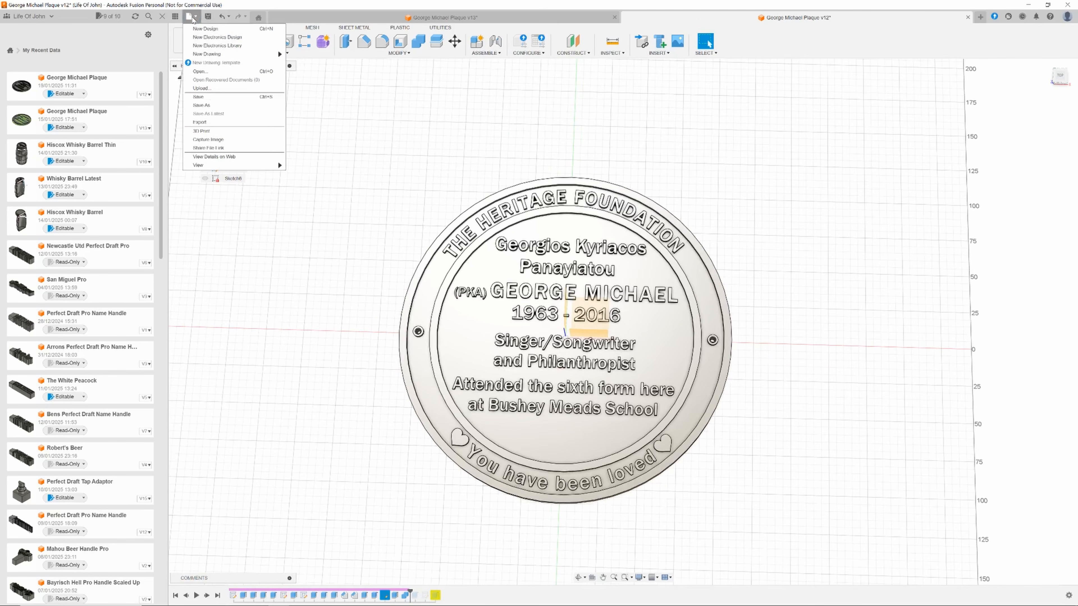
pyautogui.click(228, 129)
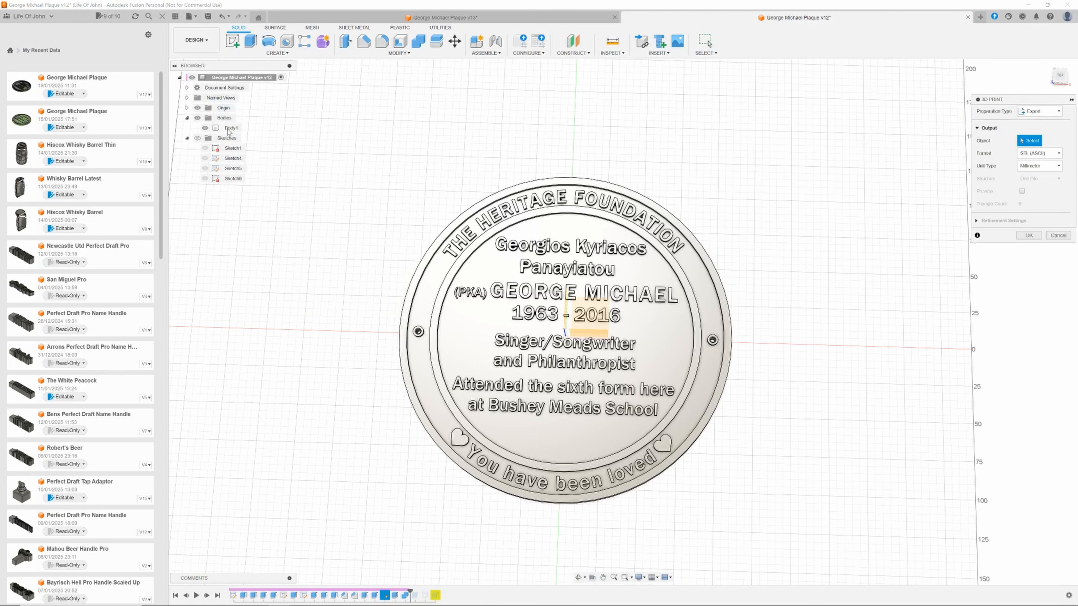
pyautogui.click(617, 301)
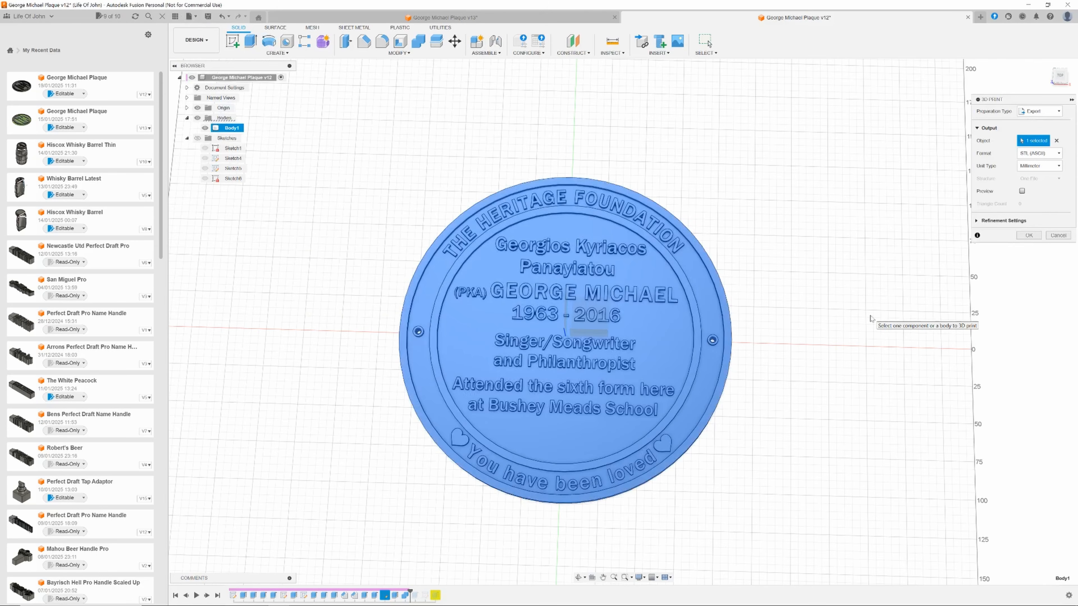
pyautogui.click(1026, 236)
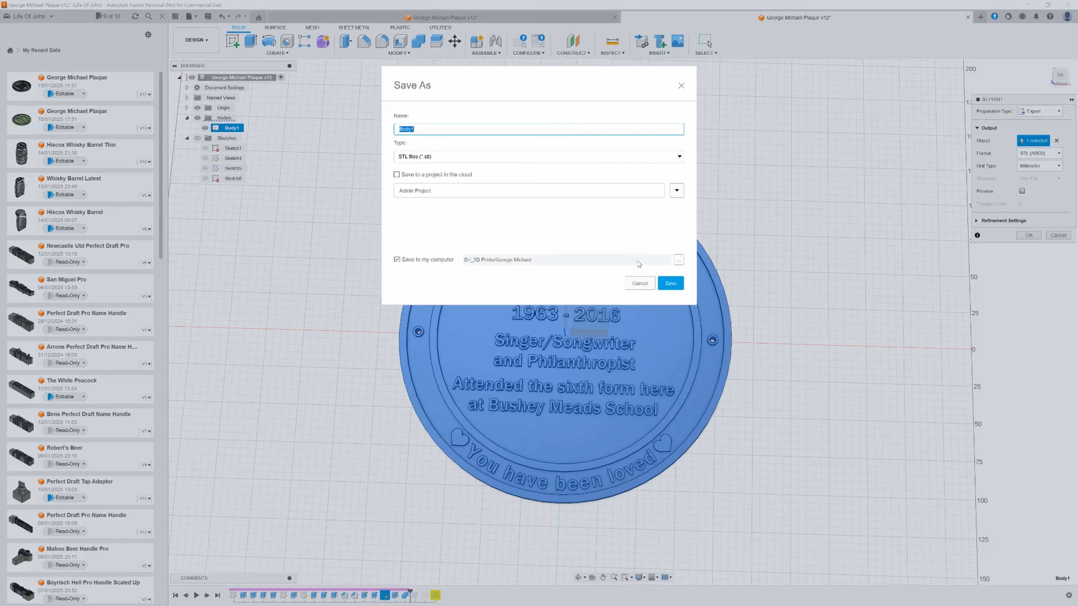
# Save the STL as George Michael Plaque in the George Michael folder on the computer, replacing the existing file
pyautogui.click(680, 260)
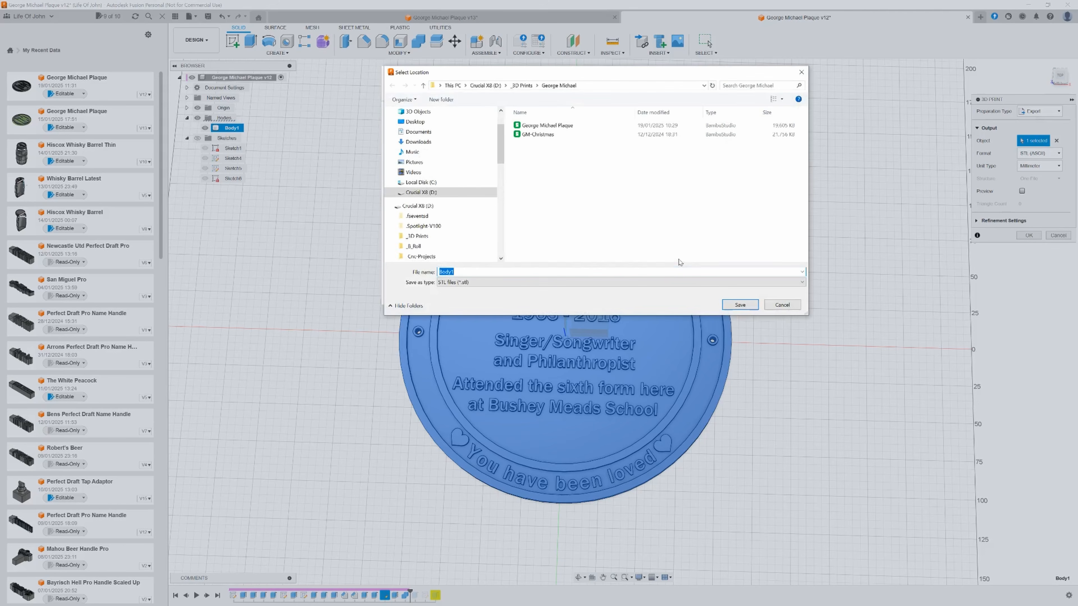
pyautogui.click(526, 128)
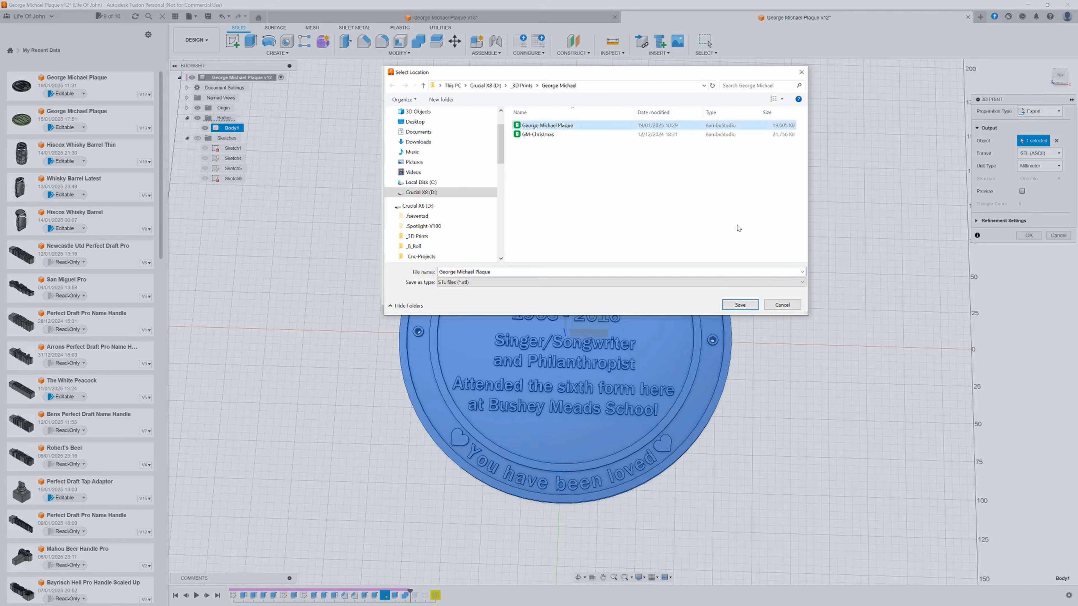
pyautogui.click(740, 305)
pyautogui.click(558, 308)
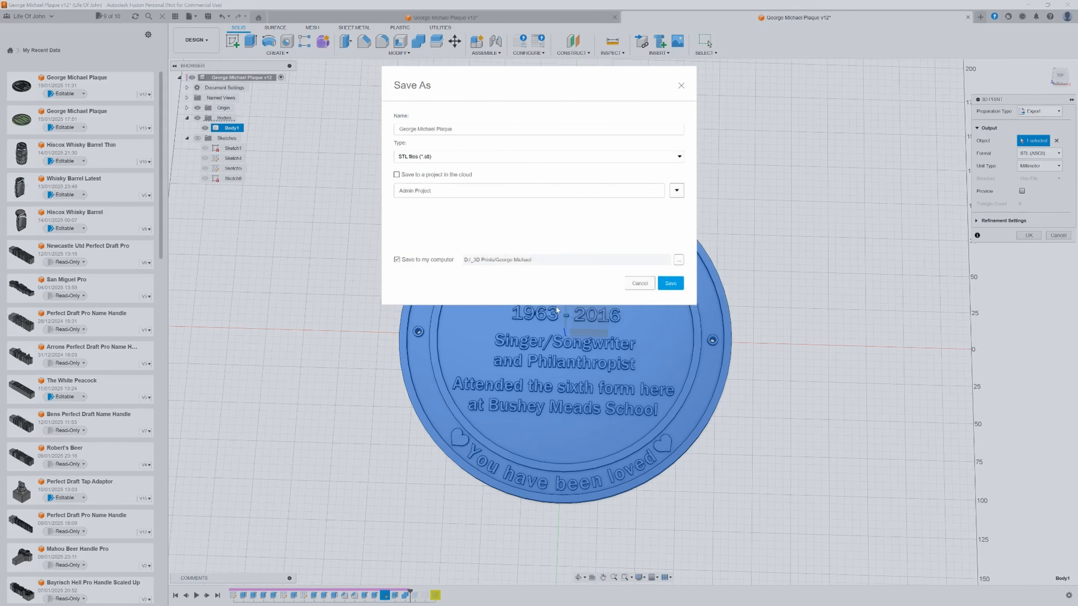
pyautogui.click(663, 288)
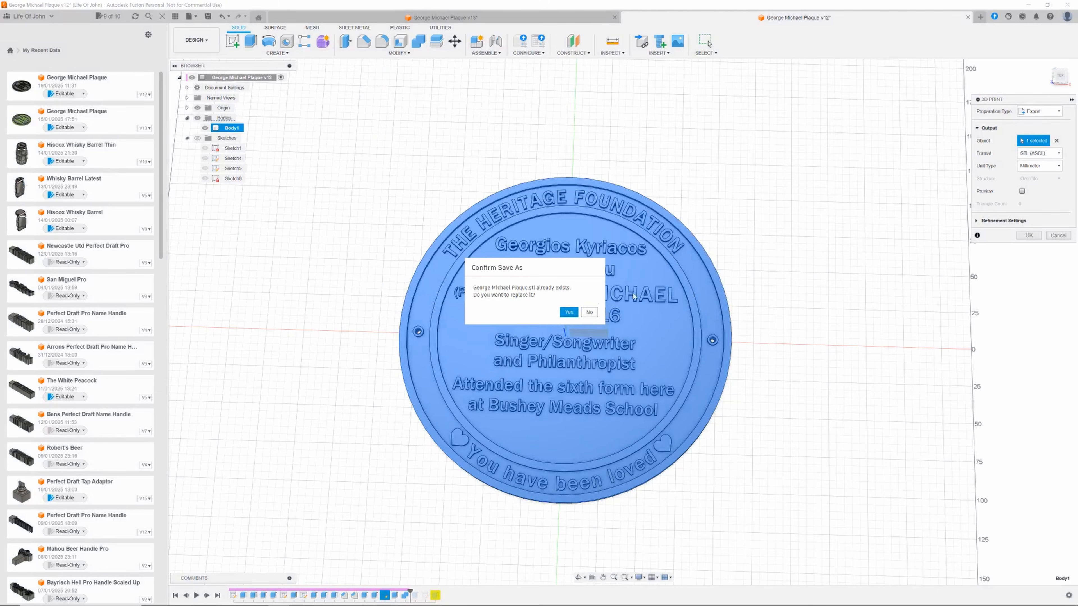
pyautogui.click(569, 312)
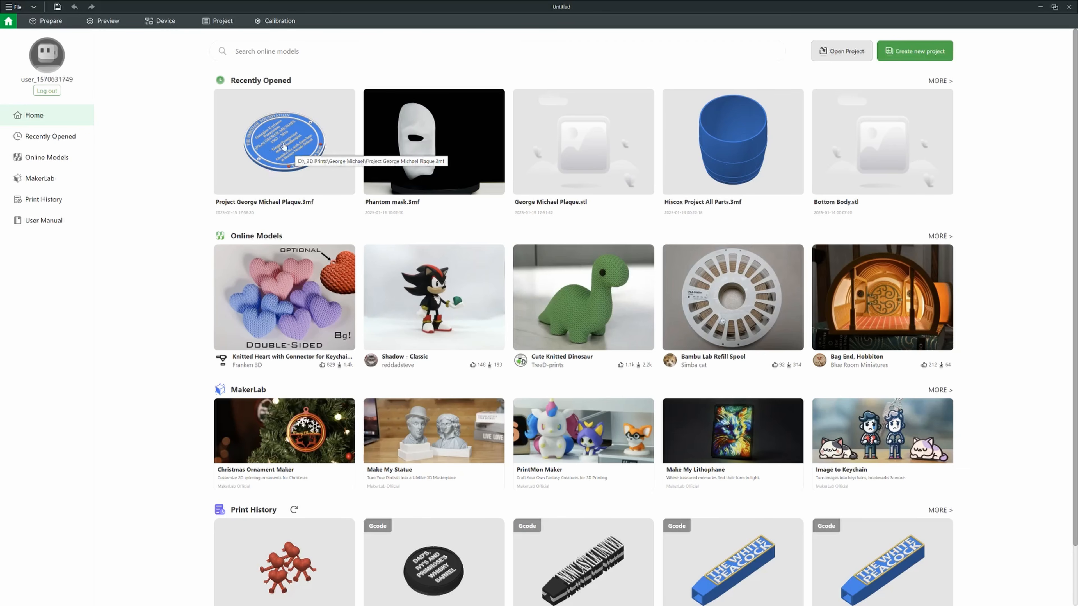
# Switch to Bambu Studio and import the George Michael Plaque STL onto the build plate
pyautogui.click(15, 8)
pyautogui.moveTo(64, 63)
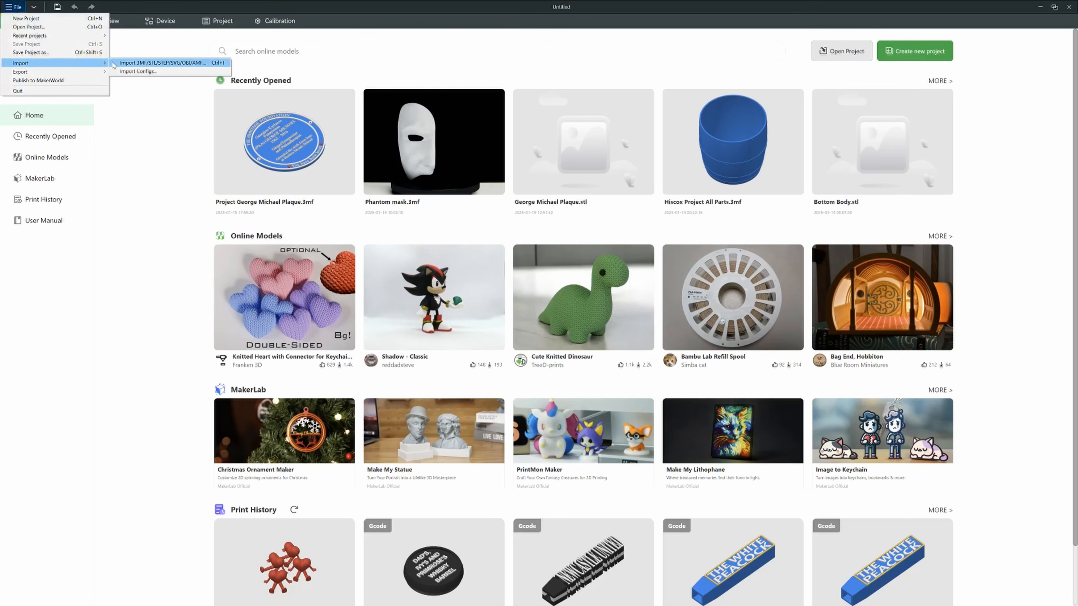
pyautogui.click(113, 63)
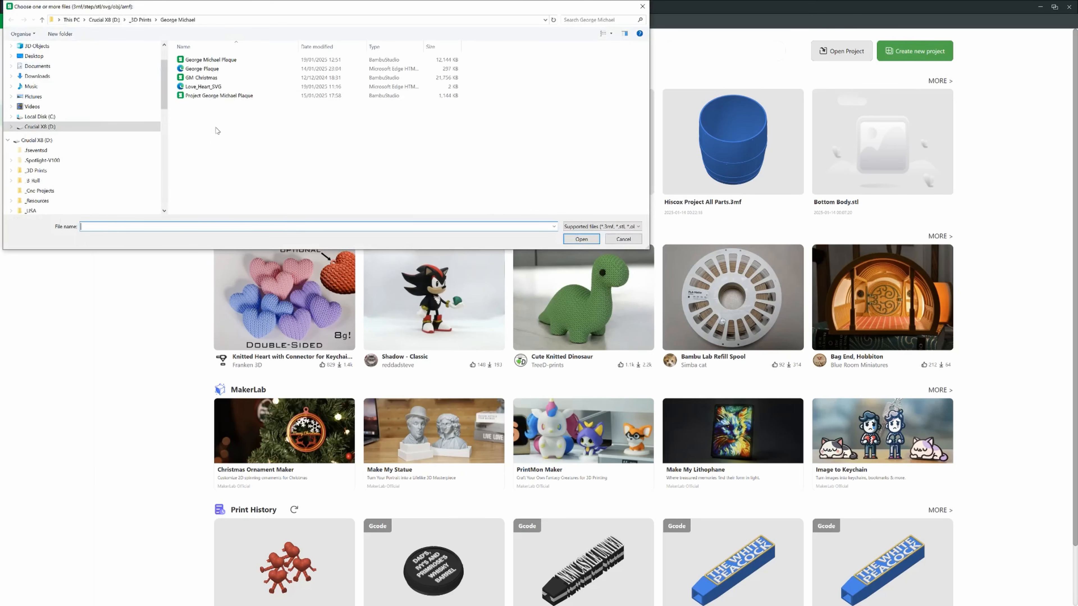
pyautogui.click(186, 64)
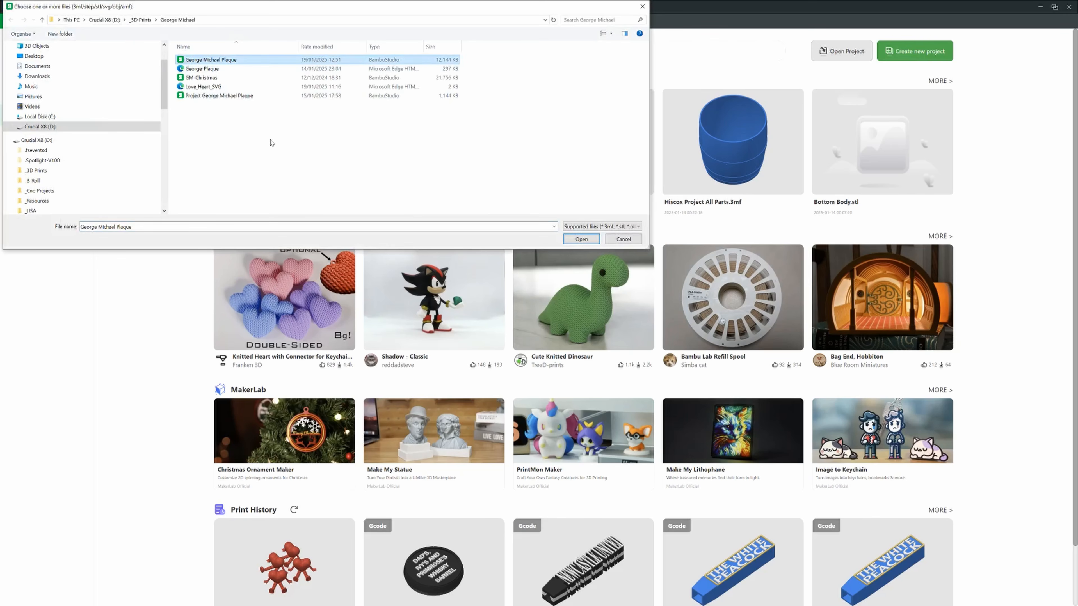
pyautogui.click(578, 239)
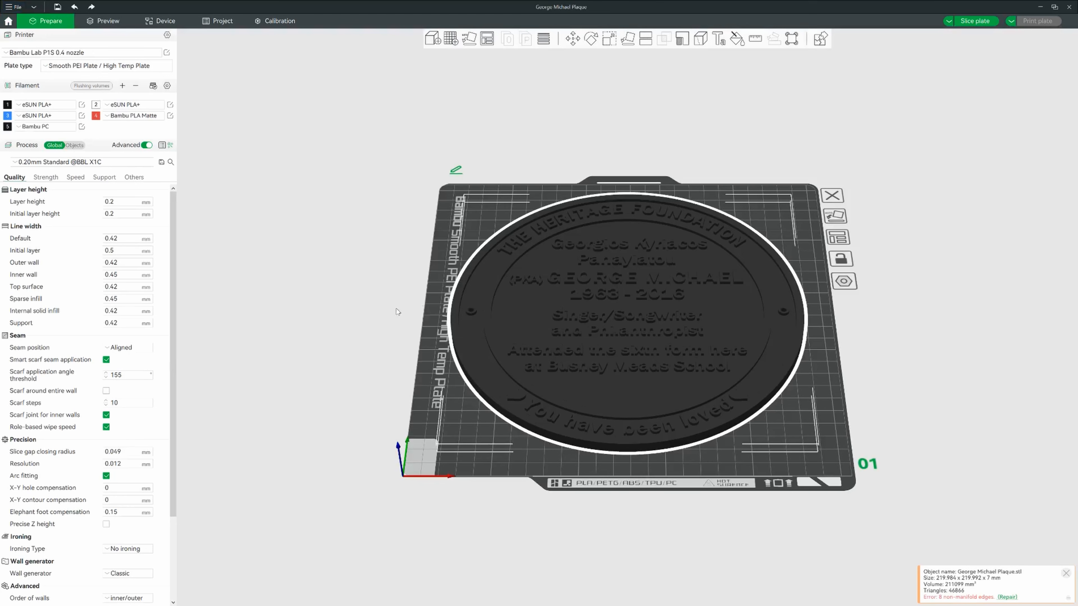
# Examine the imported plaque's lettering and its fit on the build plate from several angles
pyautogui.scroll(3, 871, 377)
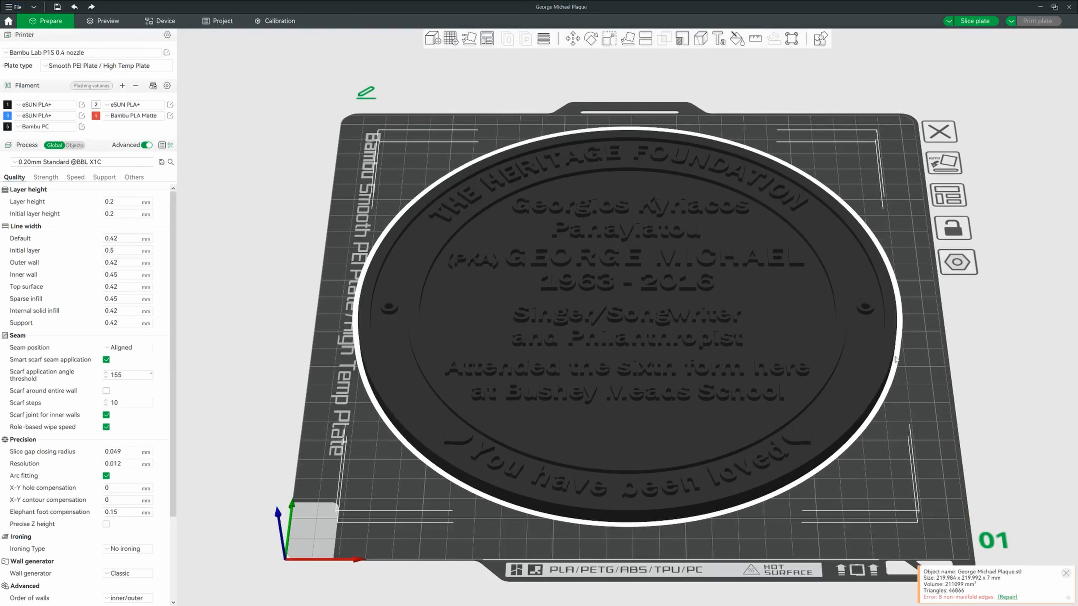
pyautogui.moveTo(973, 344); pyautogui.dragTo(971, 349)
pyautogui.moveTo(1026, 368); pyautogui.dragTo(885, 363, button='right')
pyautogui.moveTo(885, 362); pyautogui.dragTo(884, 362)
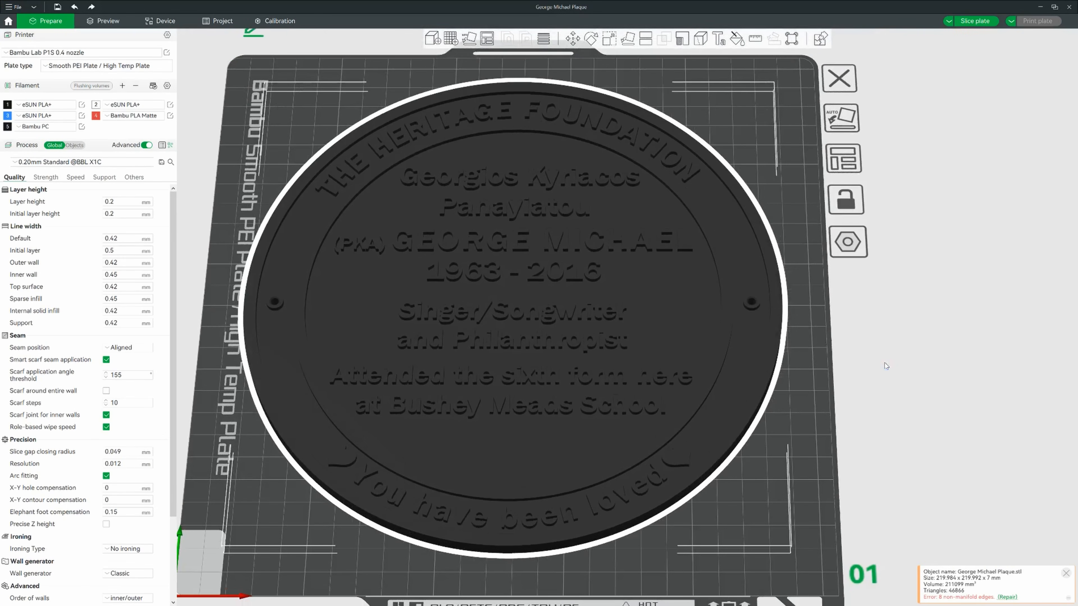
pyautogui.scroll(2, 889, 398)
pyautogui.scroll(-4, 888, 398)
pyautogui.moveTo(890, 402)
pyautogui.mouseDown()
pyautogui.moveTo(883, 457)
pyautogui.moveTo(883, 395)
pyautogui.moveTo(894, 391)
pyautogui.mouseUp()
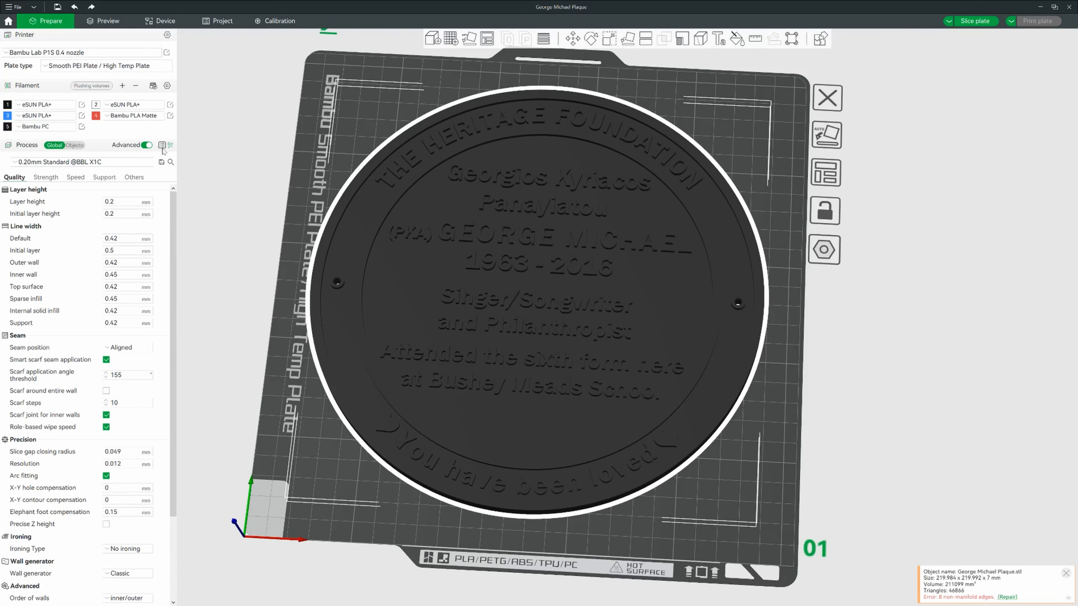
# Try to sync the filament list with the AMS, and load the printer's AMS information from its device status page
pyautogui.click(153, 87)
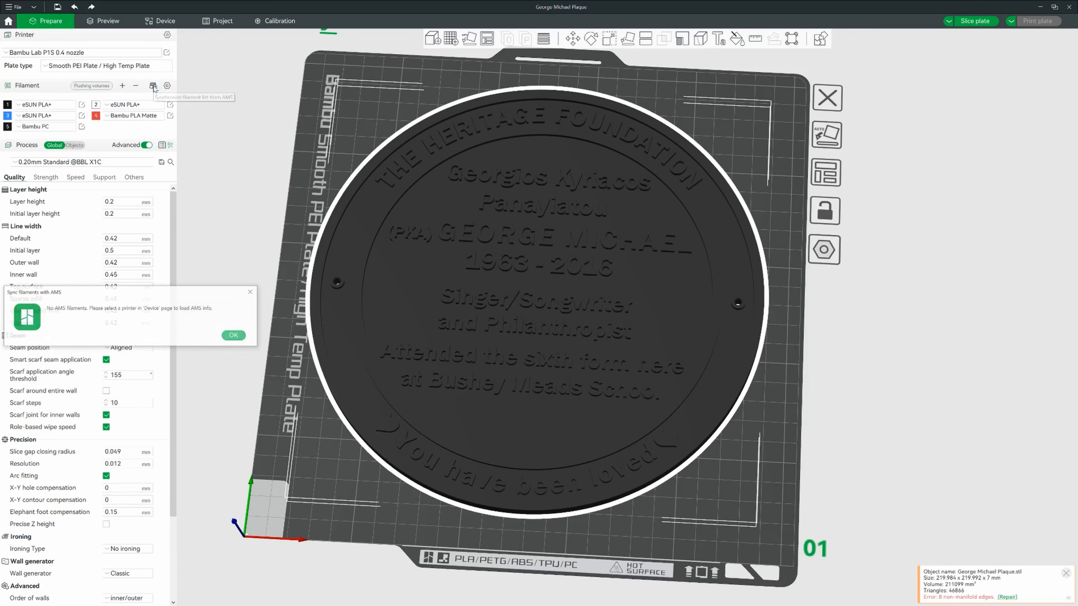
pyautogui.click(235, 334)
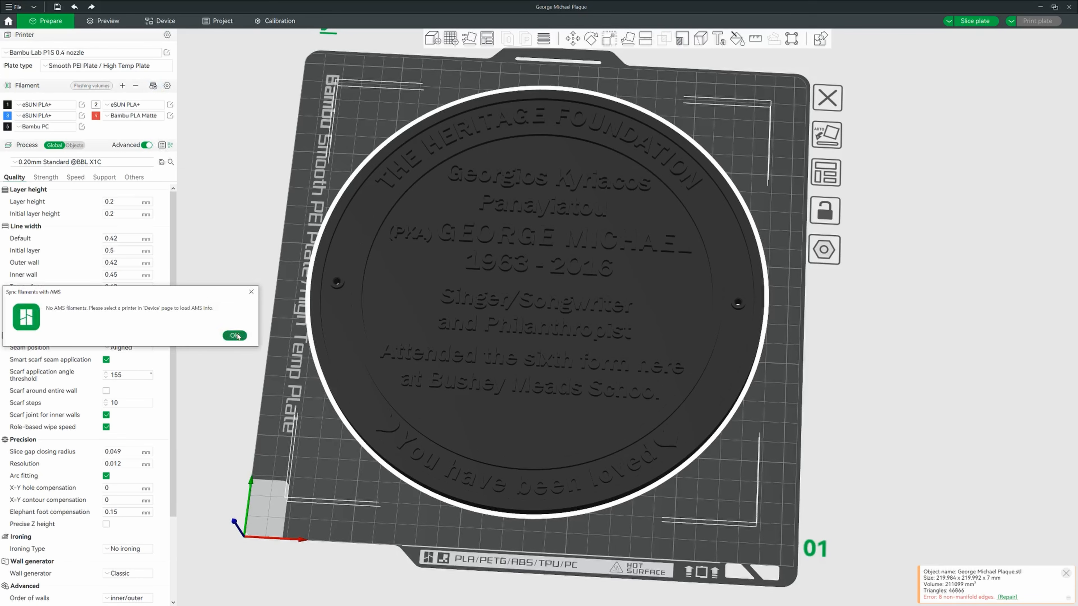
pyautogui.click(159, 22)
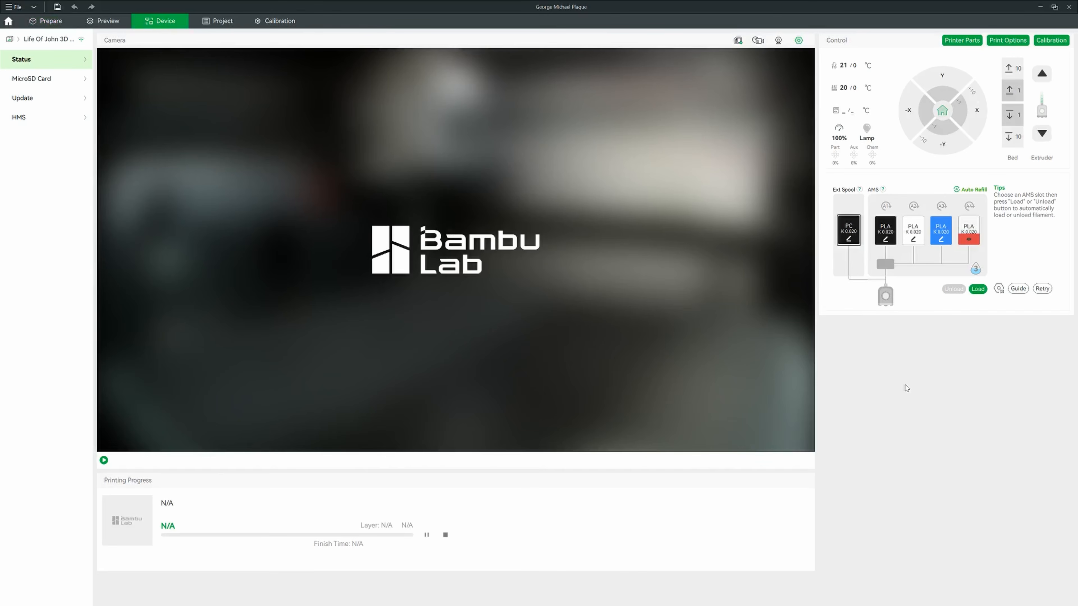
pyautogui.click(923, 233)
# Resync all filaments from the AMS and remove the fifth filament, Bambu PC, from the list
pyautogui.click(106, 26)
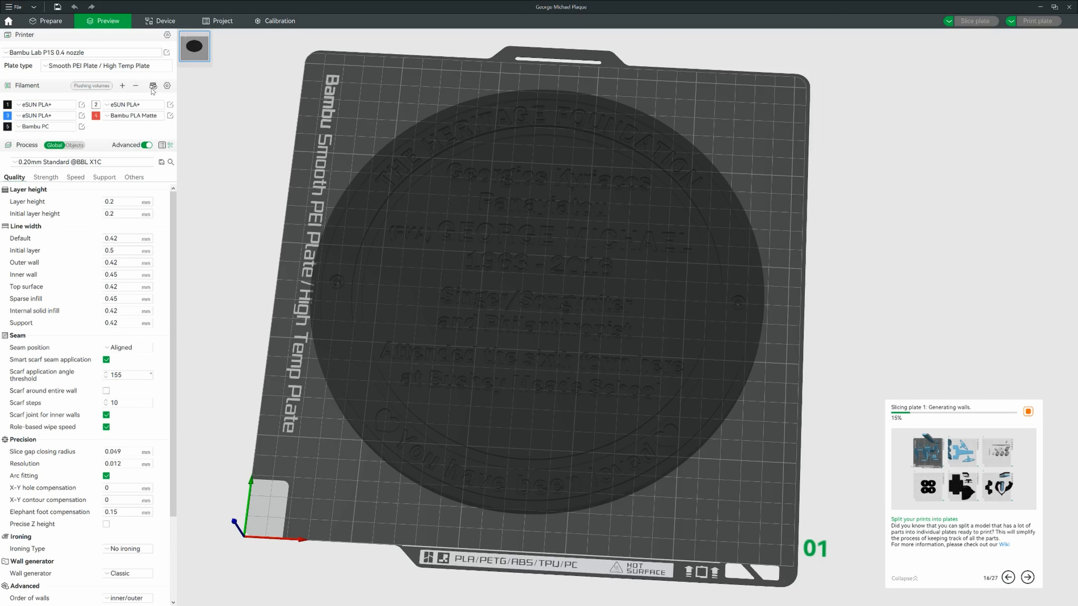
pyautogui.click(153, 87)
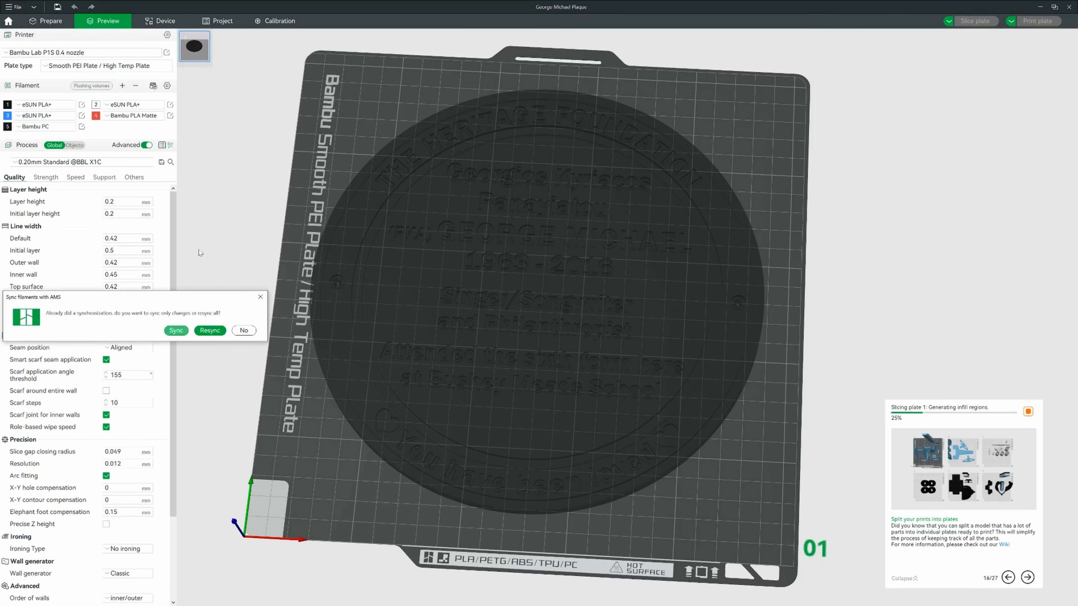
pyautogui.click(209, 330)
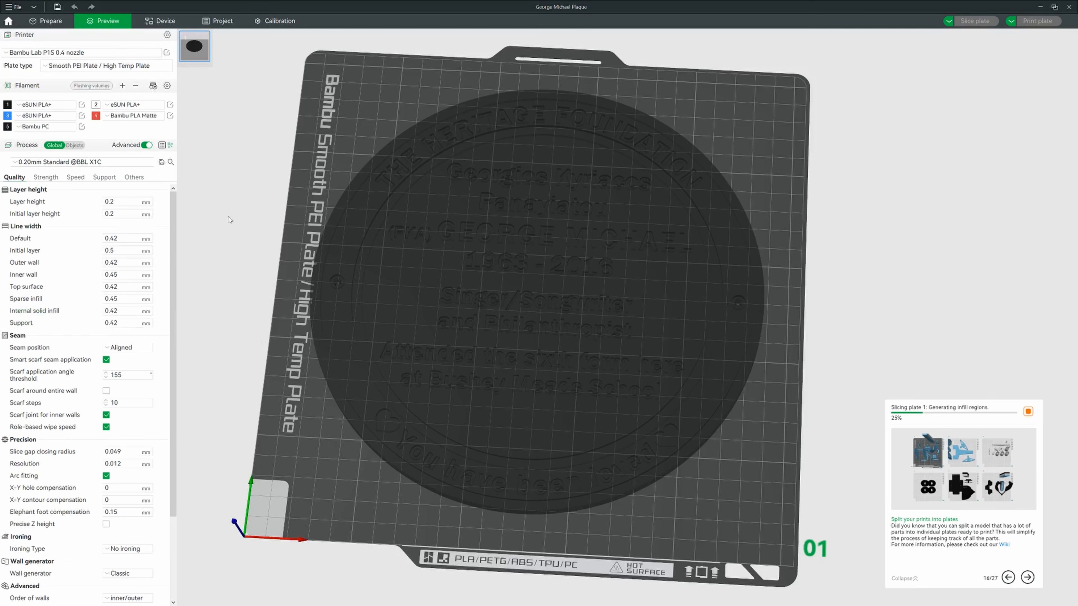
pyautogui.click(136, 86)
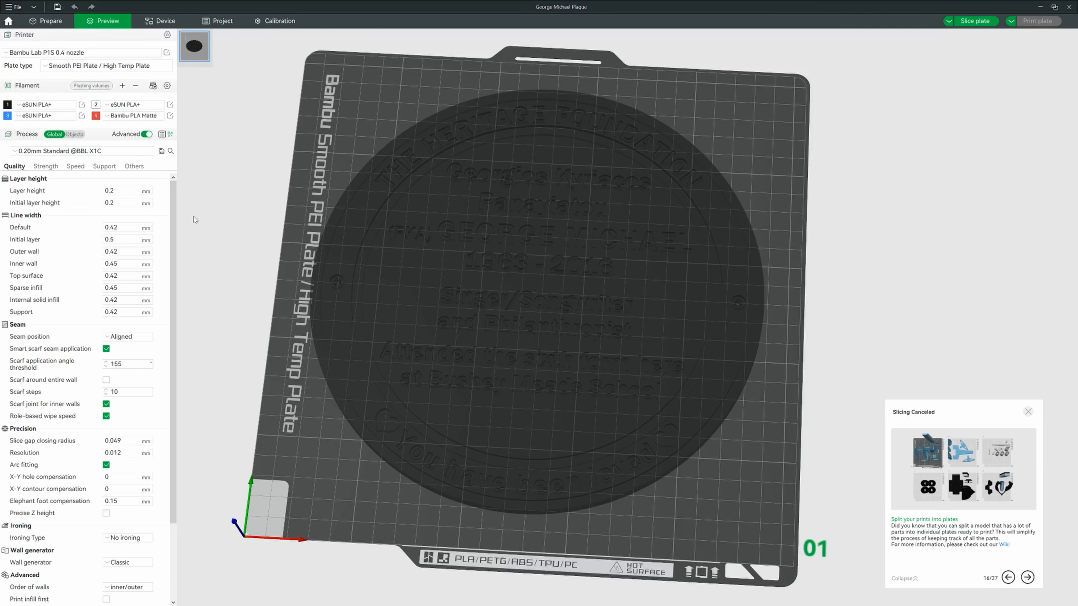
# Review the wall, shell and infill strength settings, and return to the plate preparation view
pyautogui.moveTo(193, 215); pyautogui.dragTo(194, 223)
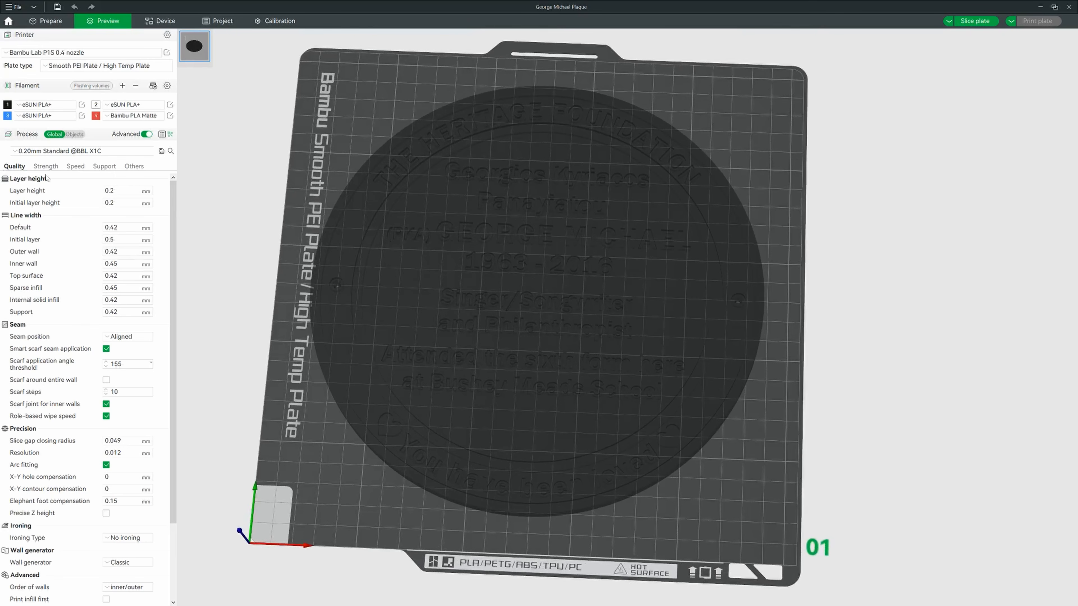
pyautogui.click(46, 166)
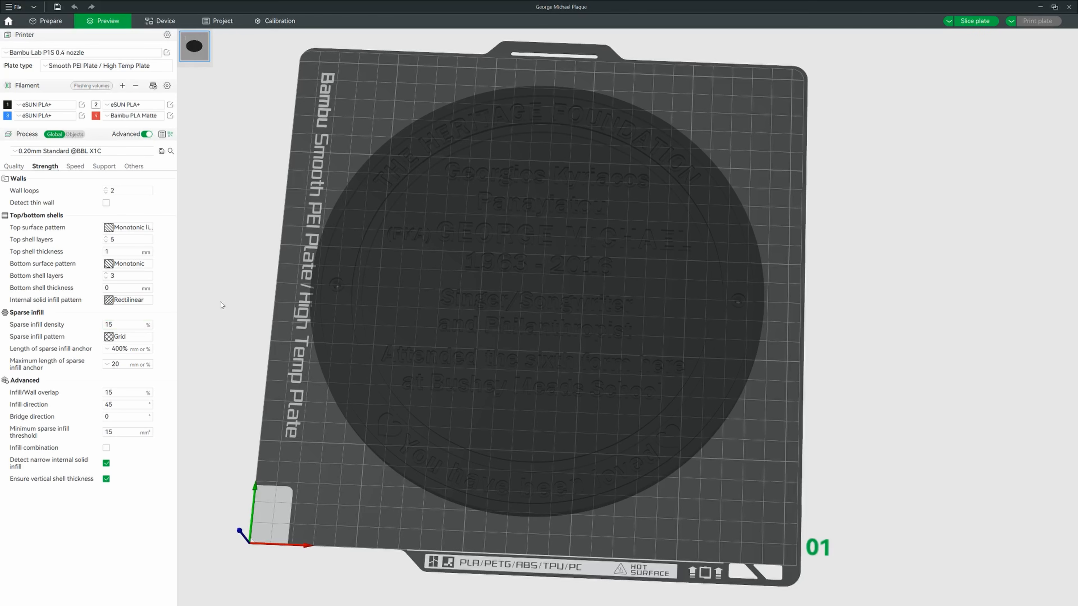
pyautogui.moveTo(795, 403); pyautogui.dragTo(795, 401)
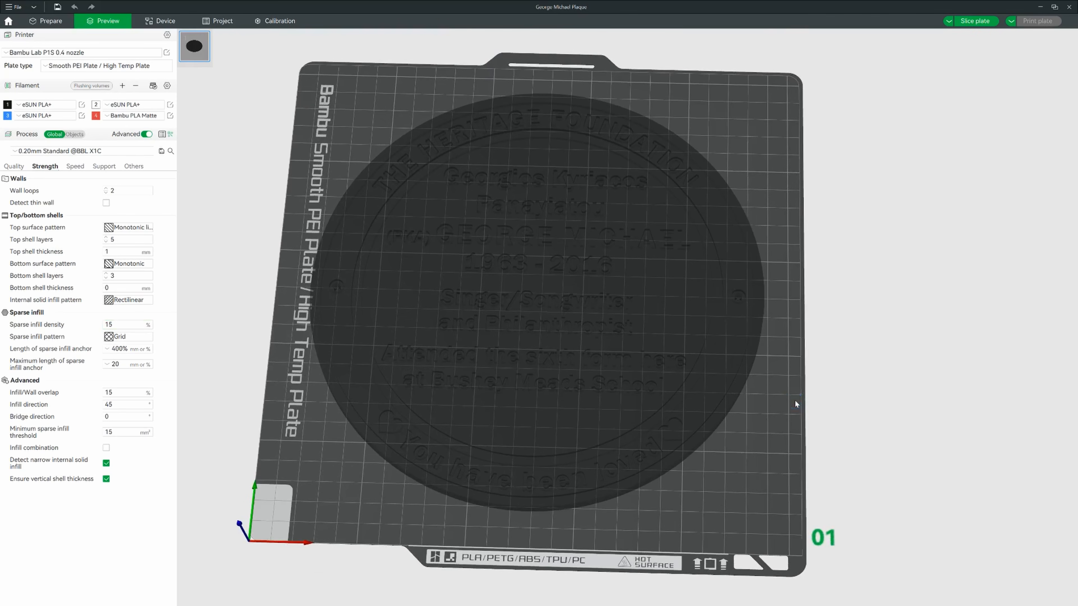
pyautogui.click(506, 355)
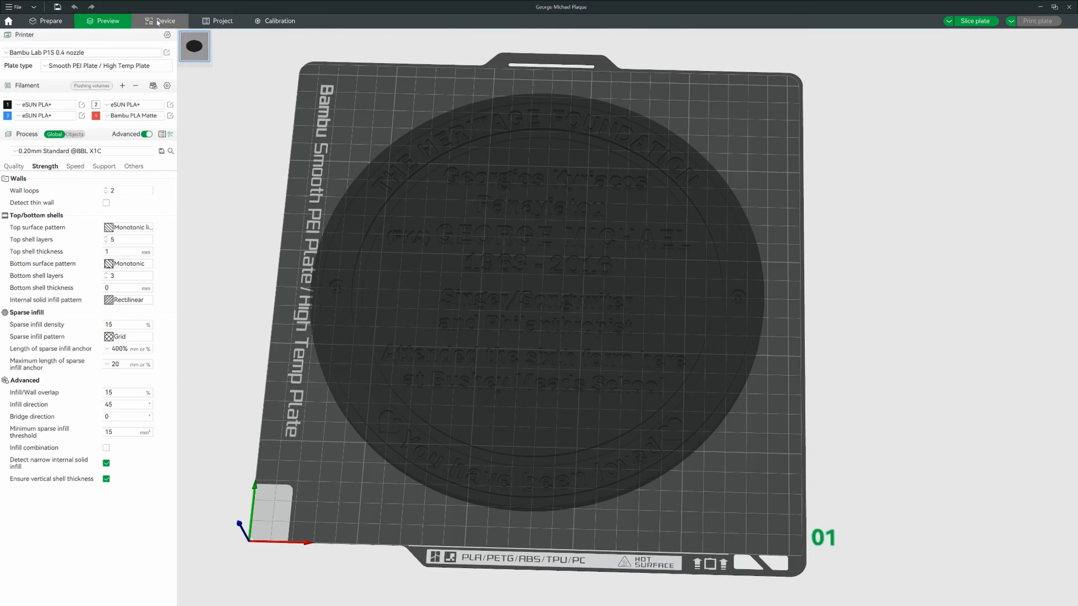
pyautogui.click(46, 21)
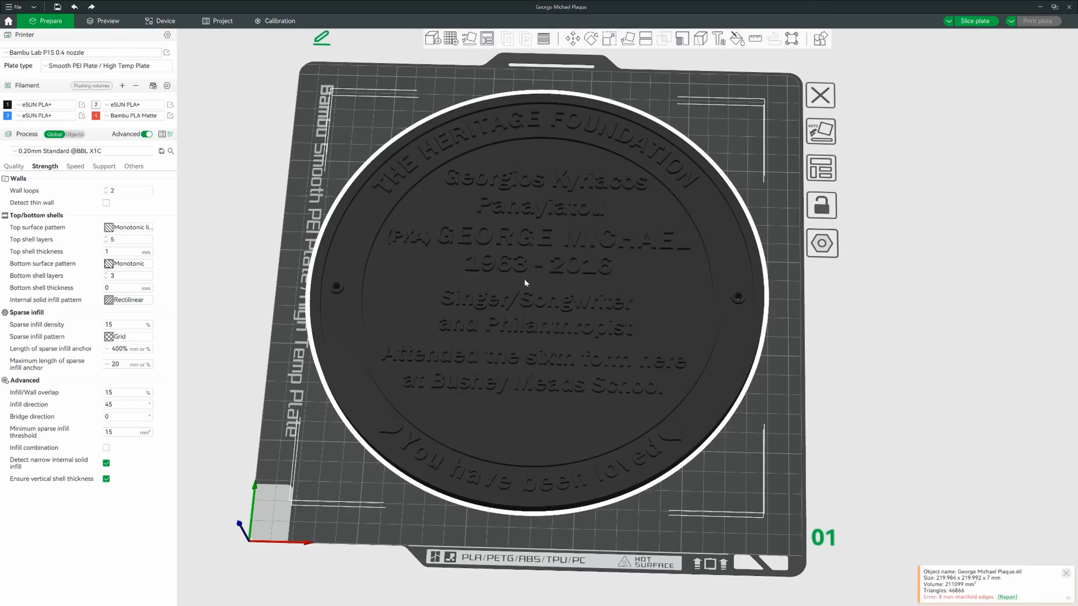
# Using colour painting with the fill tool and edge detection, fill the plaque's recessed centre with blue filament 3
pyautogui.click(629, 238)
pyautogui.click(737, 39)
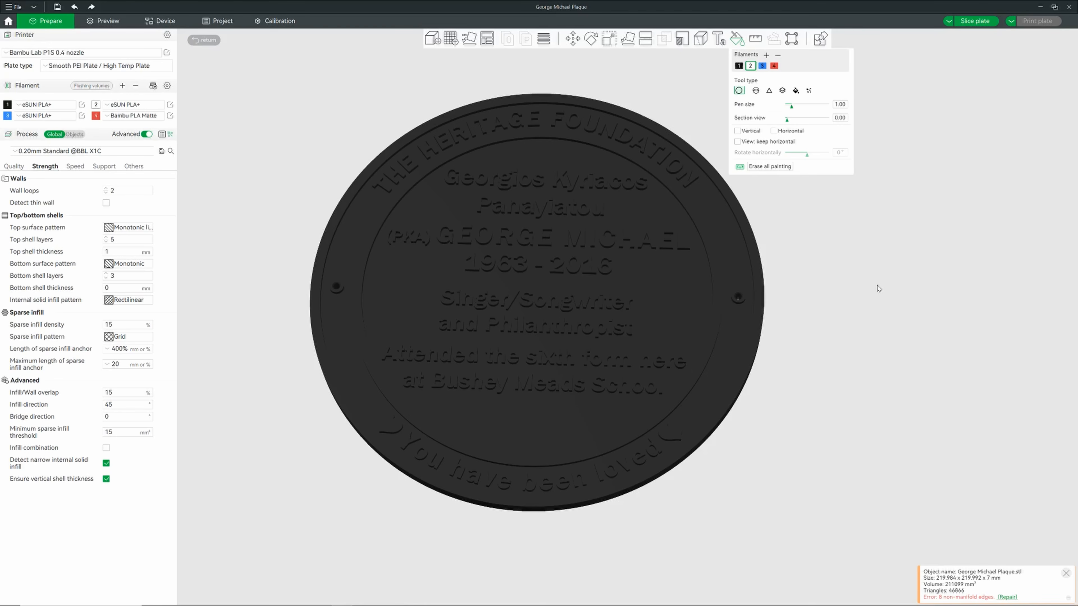
pyautogui.scroll(2, 843, 325)
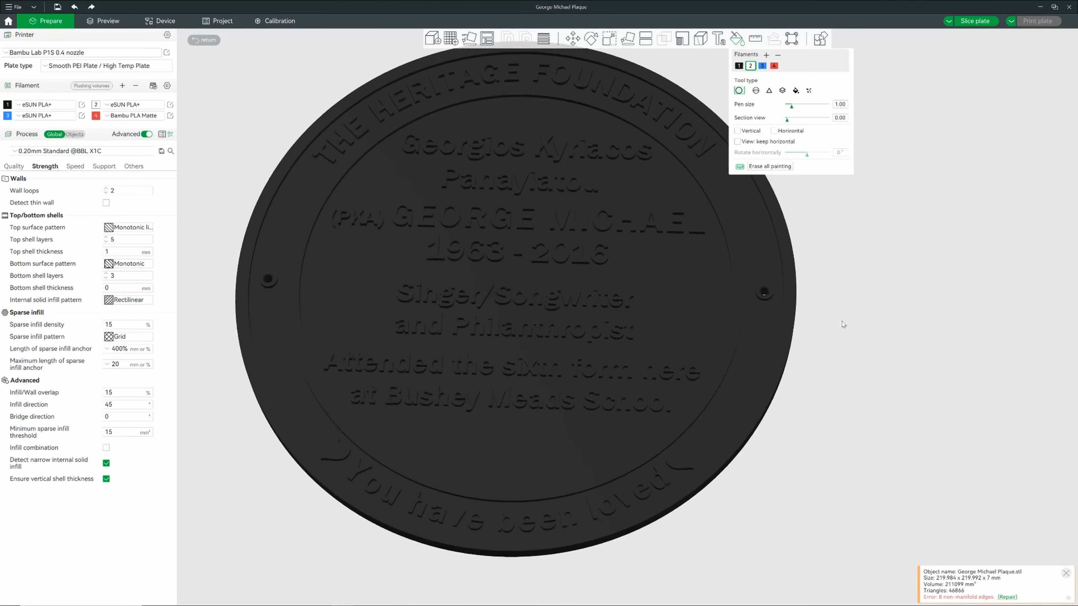
pyautogui.scroll(-2, 843, 325)
pyautogui.moveTo(841, 317); pyautogui.dragTo(822, 344)
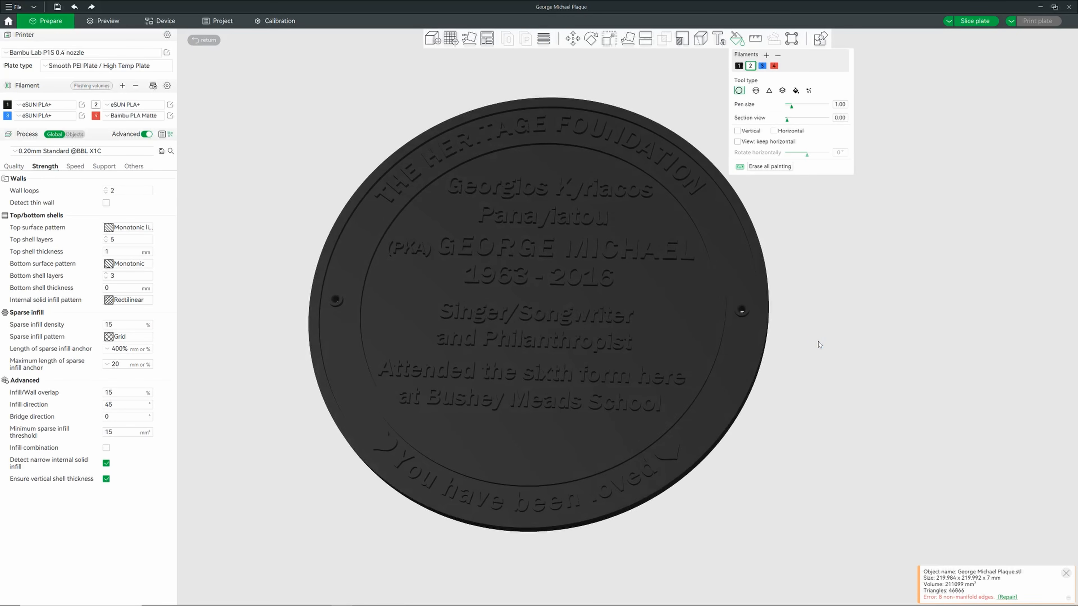
pyautogui.click(762, 65)
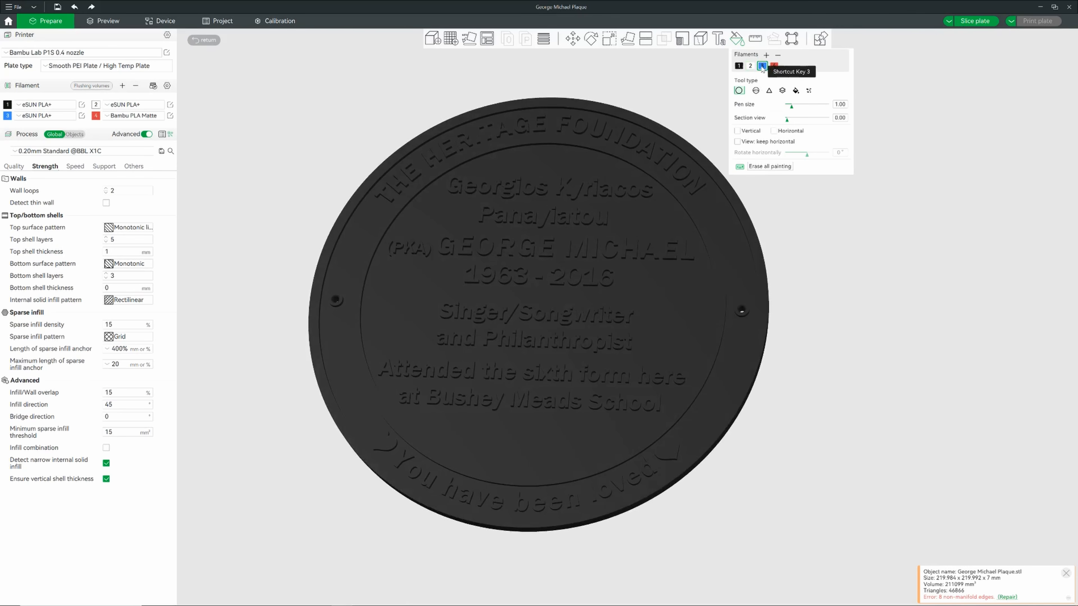
pyautogui.click(796, 92)
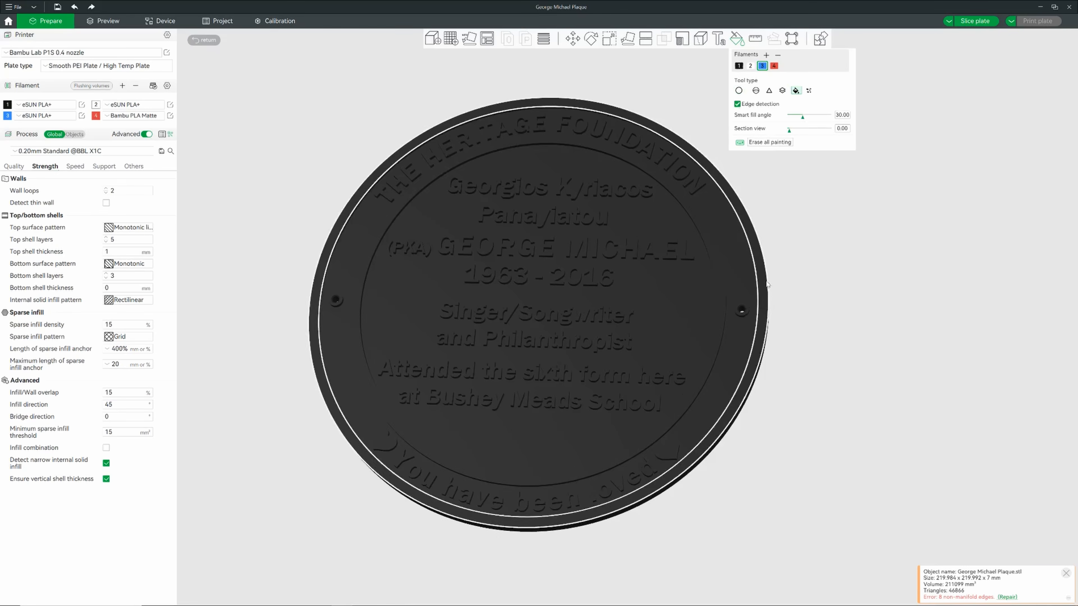
pyautogui.moveTo(801, 371); pyautogui.dragTo(798, 365)
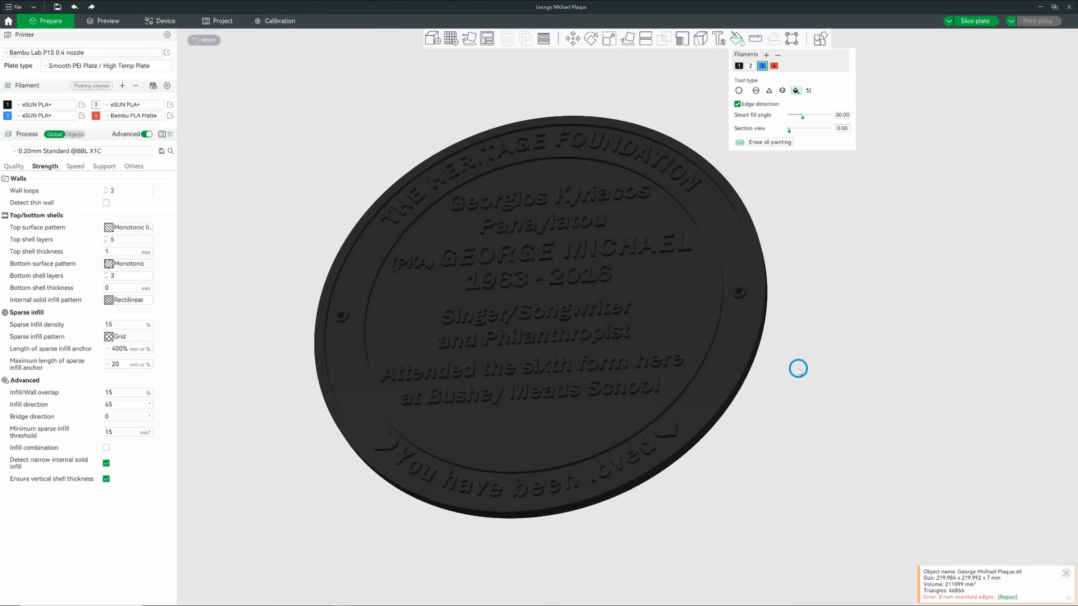
pyautogui.click(678, 316)
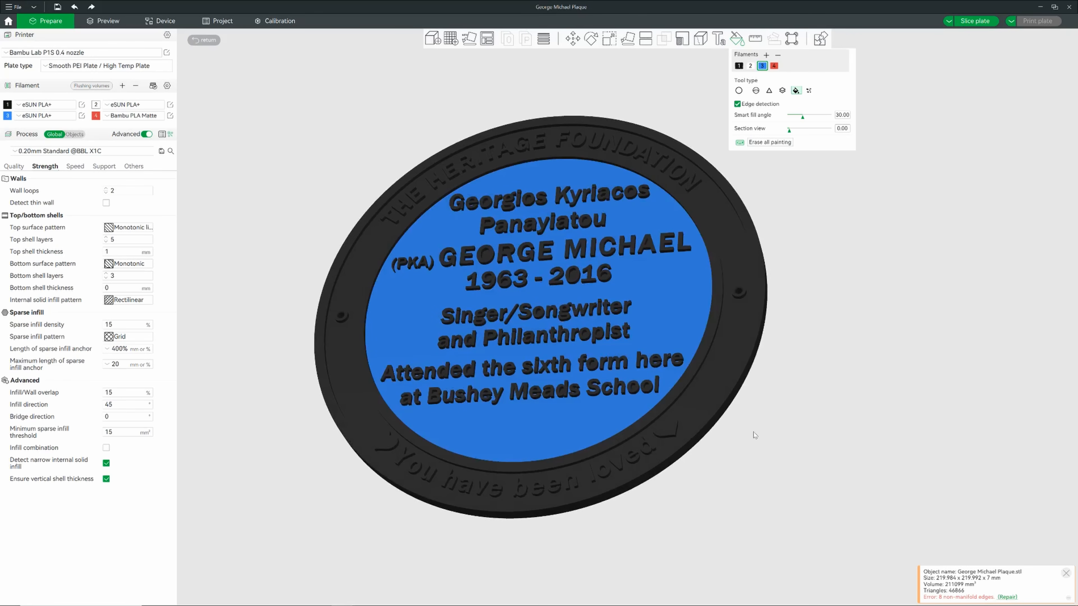
# Fill the plaque's outer recessed ring, side wall, underside and screw-hole areas with blue filament 3
pyautogui.moveTo(754, 435); pyautogui.dragTo(711, 321)
pyautogui.click(721, 387)
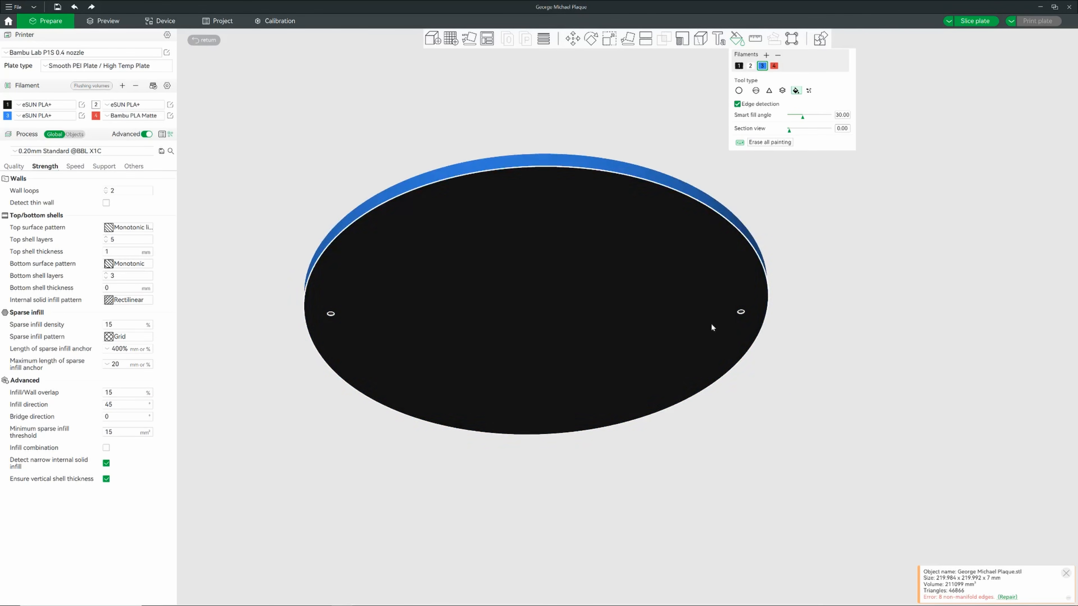
pyautogui.click(686, 312)
pyautogui.scroll(5, 770, 399)
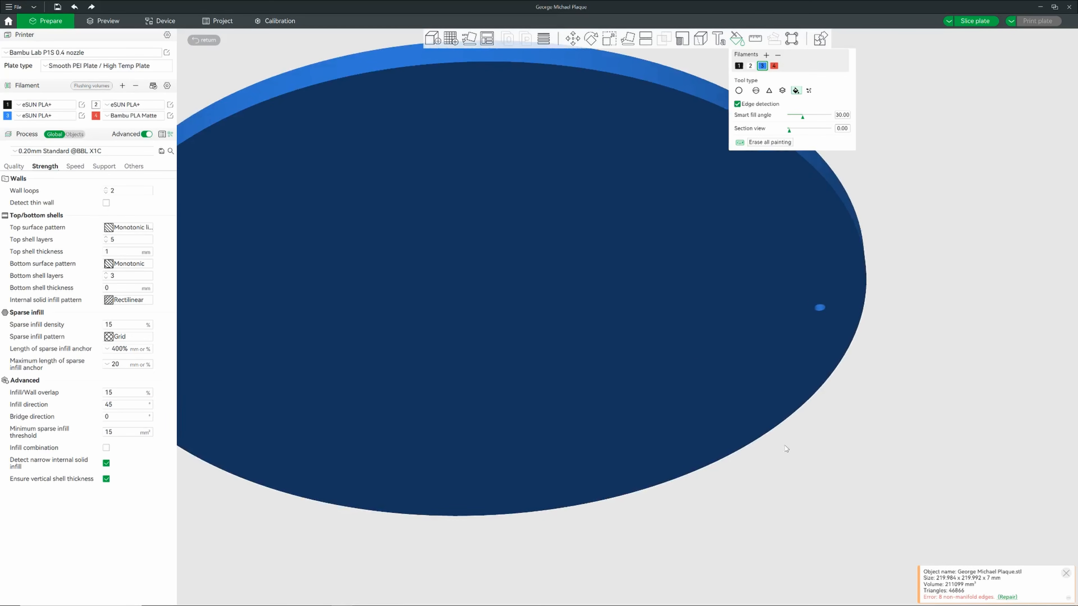
pyautogui.moveTo(764, 460); pyautogui.dragTo(1019, 443, button='right')
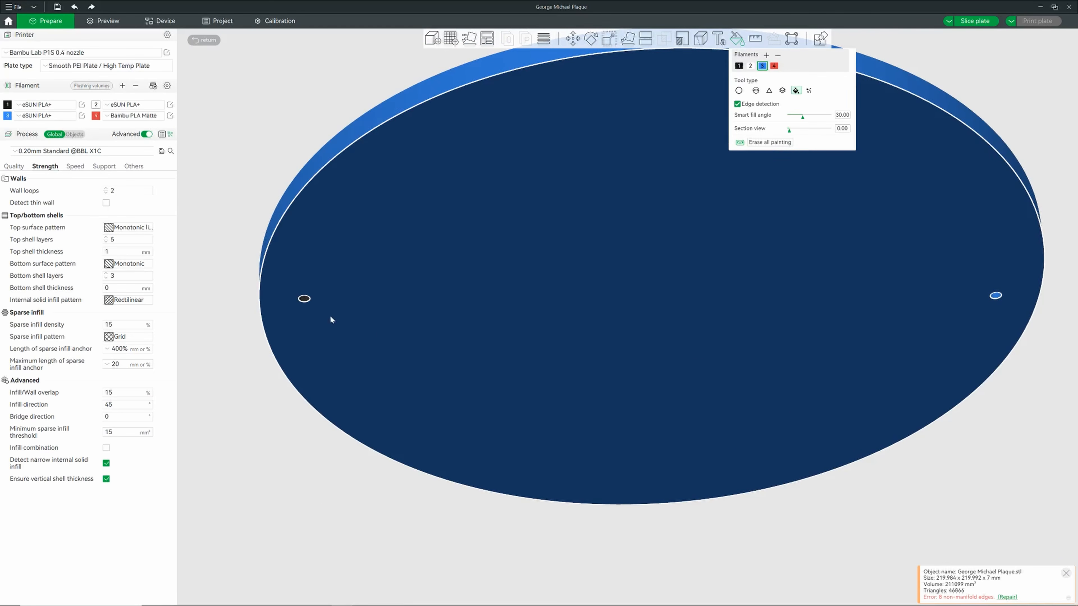
pyautogui.click(301, 301)
pyautogui.moveTo(926, 444); pyautogui.dragTo(927, 467)
pyautogui.moveTo(298, 104); pyautogui.dragTo(288, 117)
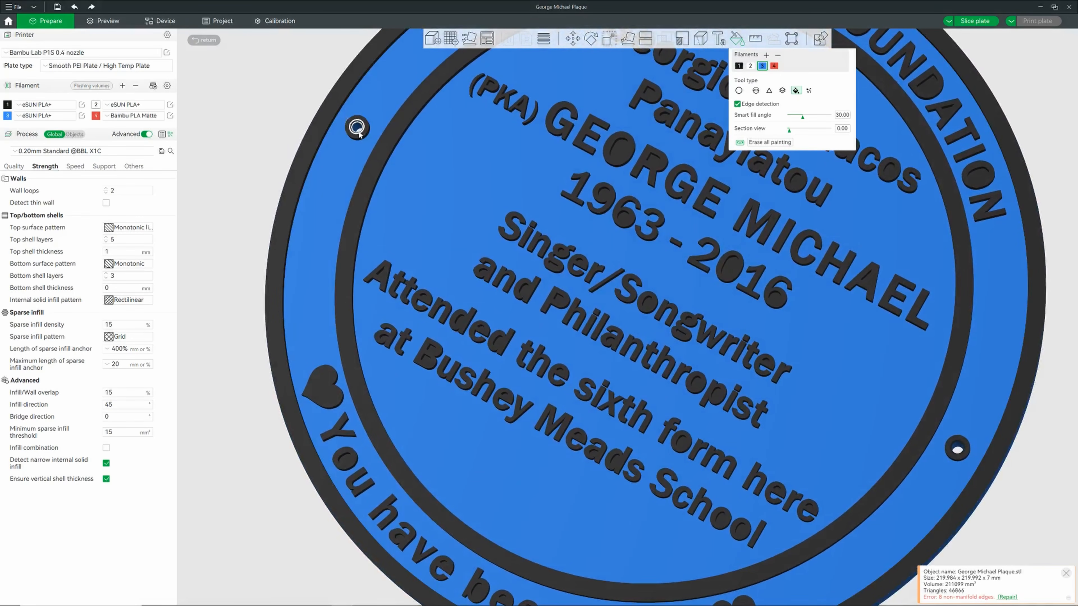
# Examine the painted plaque's lettering, rings and screw holes from several angles for areas still unpainted
pyautogui.scroll(-5, 1008, 428)
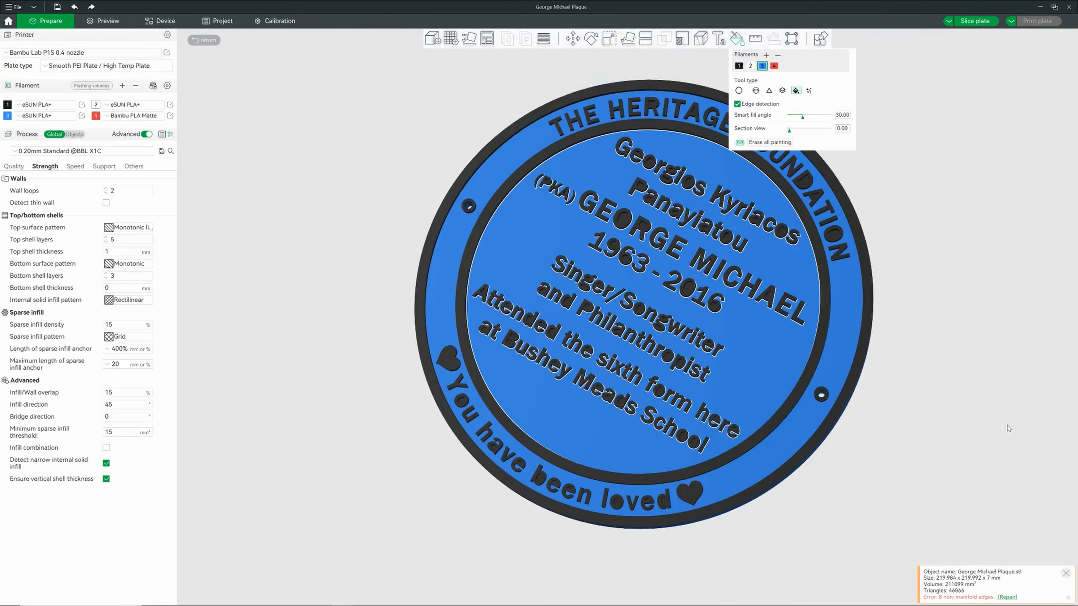
pyautogui.scroll(-1, 1007, 425)
pyautogui.moveTo(1007, 425); pyautogui.dragTo(970, 392)
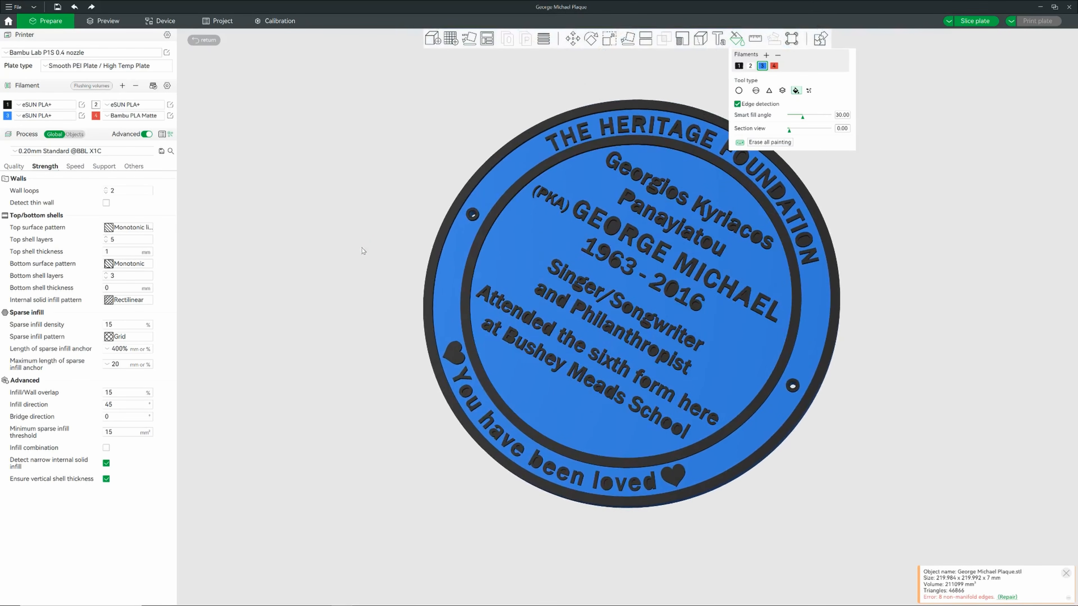
pyautogui.moveTo(360, 248); pyautogui.dragTo(336, 241)
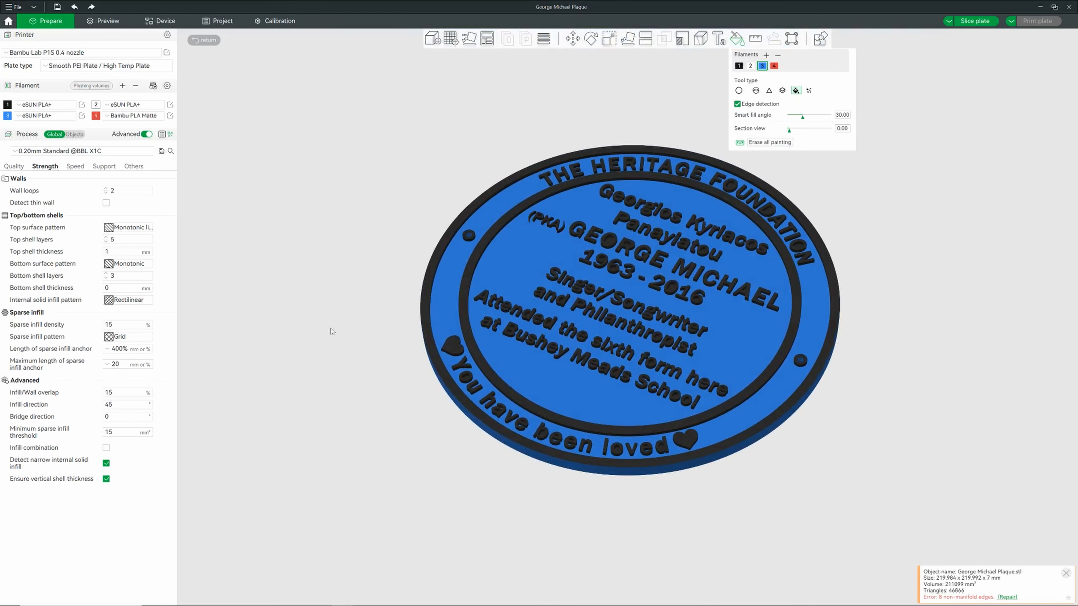
pyautogui.moveTo(324, 329); pyautogui.dragTo(280, 328, button='right')
pyautogui.moveTo(292, 234); pyautogui.dragTo(313, 192)
pyautogui.moveTo(893, 231); pyautogui.dragTo(880, 292, button='right')
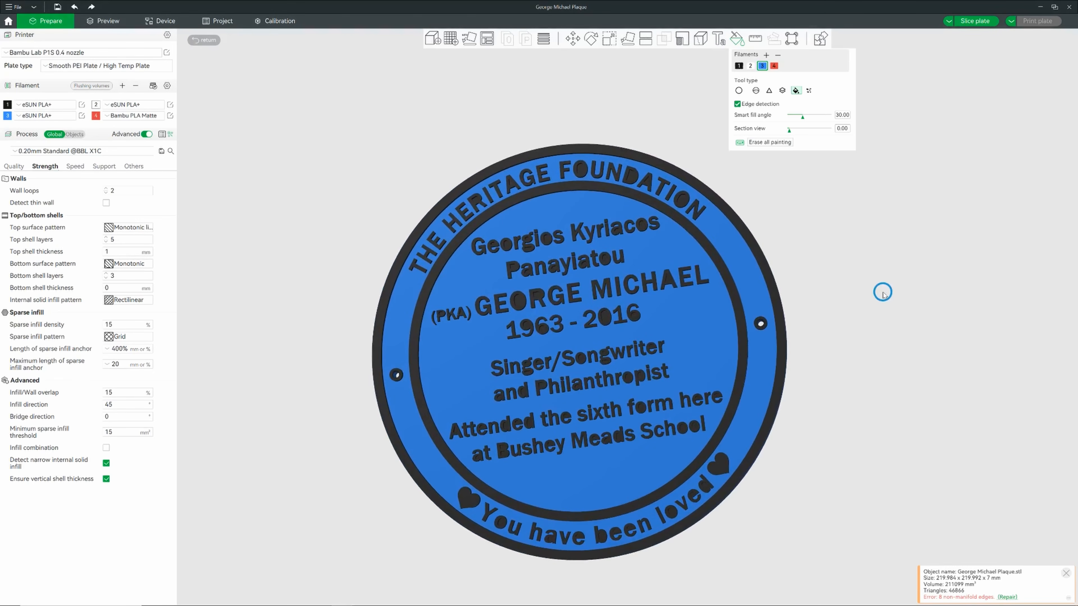
pyautogui.scroll(2, 835, 268)
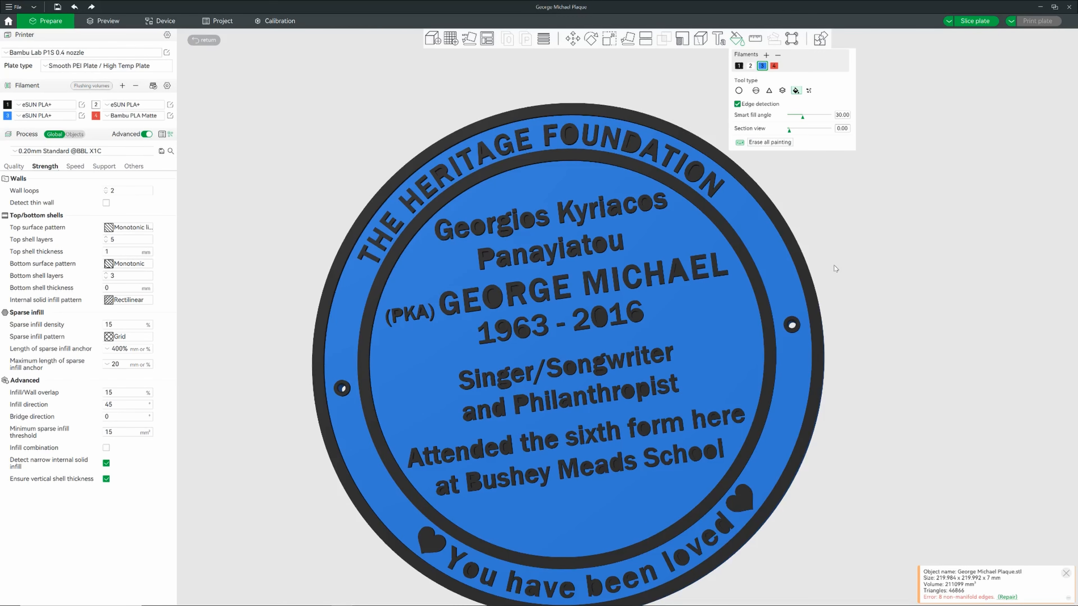
# Fill the enclosed gaps inside the letters of THE HERITAGE FOUNDATION, Georgios Kyriacos Panayiatou and (PKA) with blue
pyautogui.scroll(-1, 860, 229)
pyautogui.moveTo(860, 229); pyautogui.dragTo(866, 265, button='right')
pyautogui.scroll(3, 865, 257)
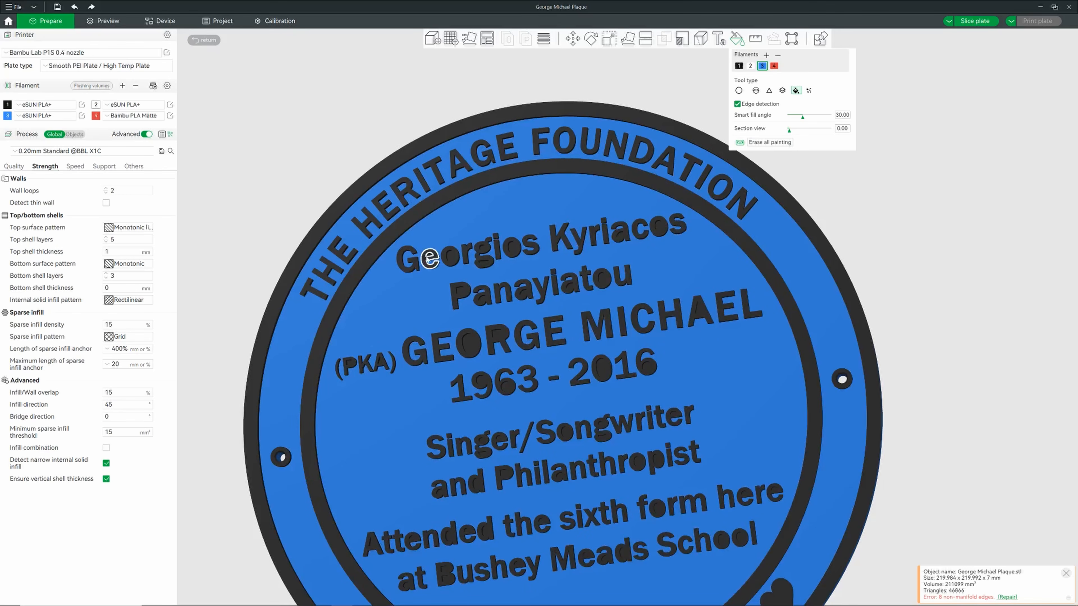
pyautogui.scroll(3, 437, 264)
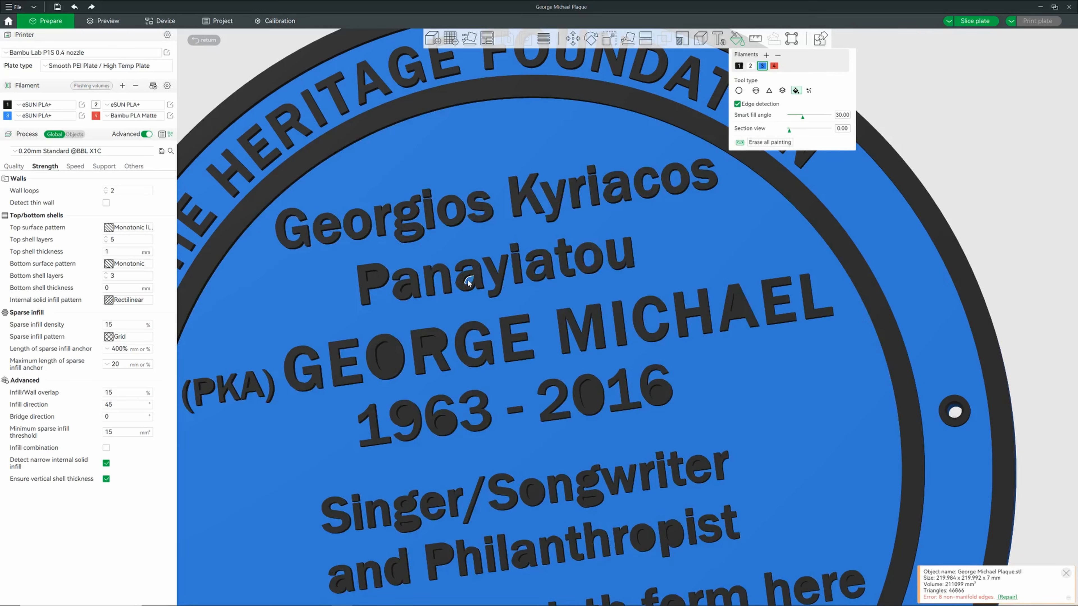
pyautogui.click(374, 280)
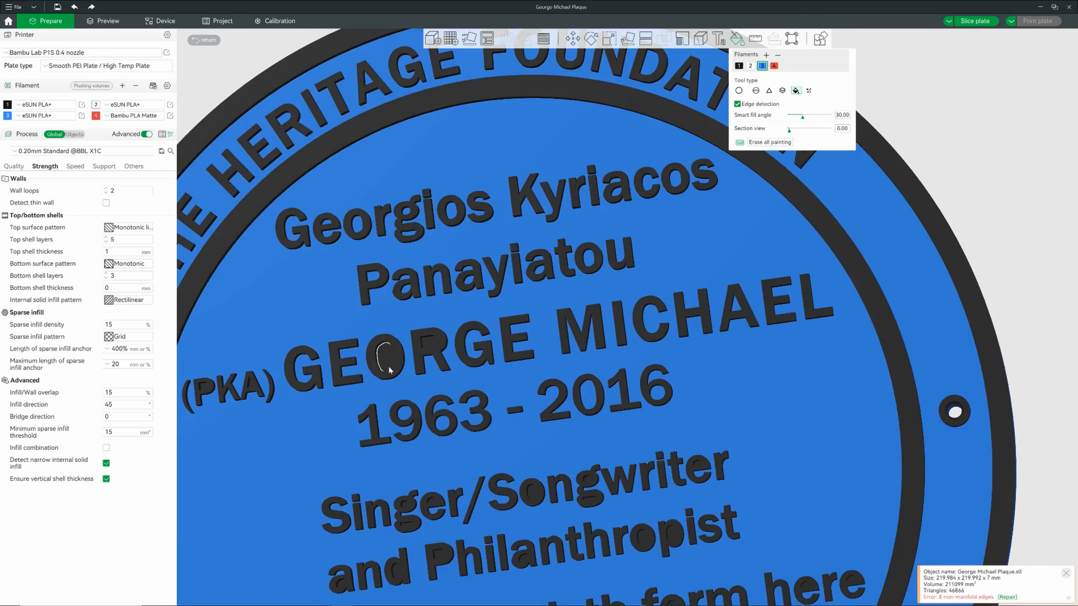
# Fill the enclosed gaps inside the characters of GEORGE MICHAEL, 1963 - 2016 and Singer/Songwriter and Philanthropist with blue
pyautogui.scroll(-2, 597, 434)
pyautogui.scroll(2, 598, 434)
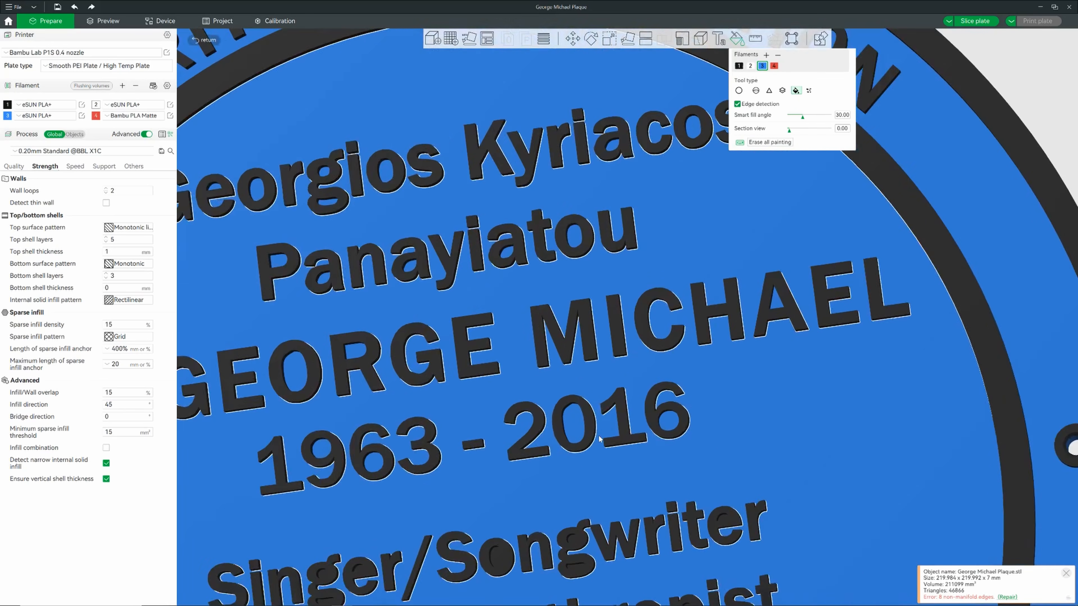
pyautogui.scroll(-2, 597, 435)
pyautogui.scroll(-1, 598, 435)
pyautogui.scroll(1, 599, 304)
pyautogui.moveTo(599, 304); pyautogui.dragTo(601, 215, button='middle')
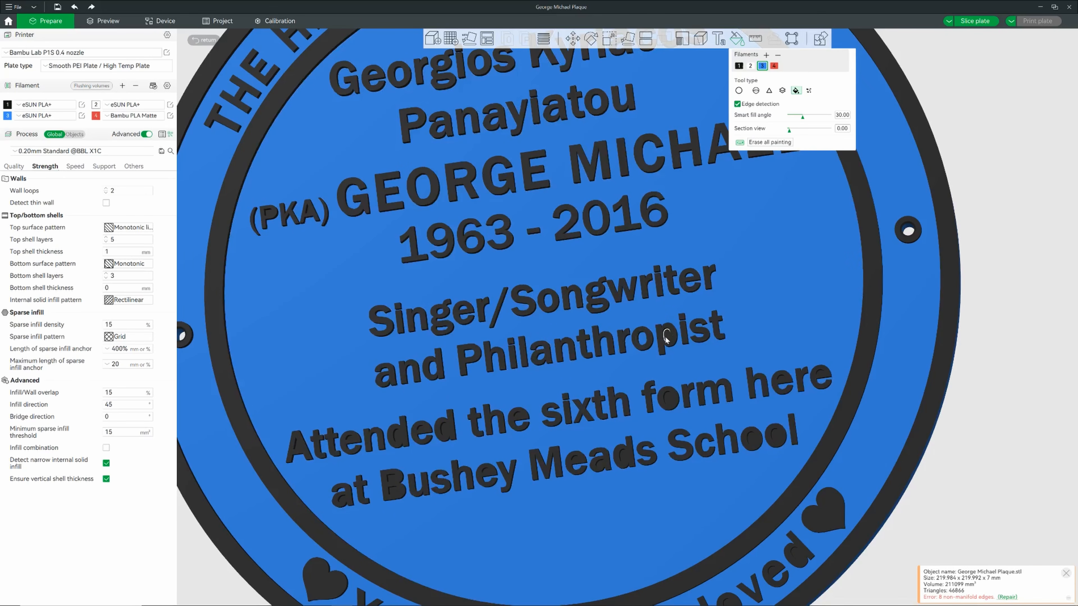
# Fill the enclosed letter gaps in "Attended the sixth form here at Bushey Meads School" and "You have been loved" with blue
pyautogui.scroll(-3, 644, 382)
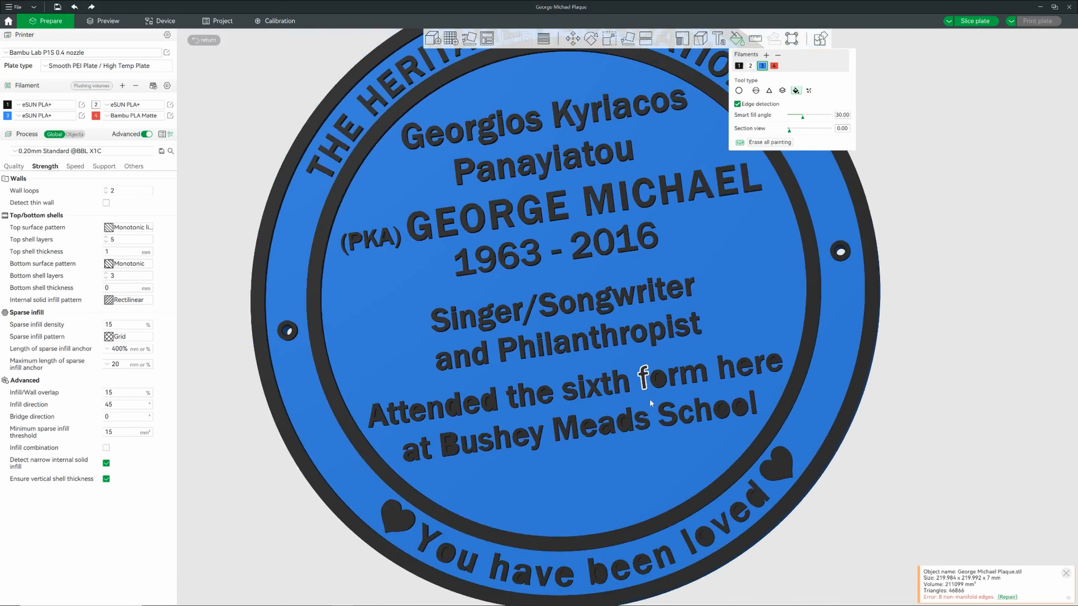
pyautogui.scroll(4, 576, 414)
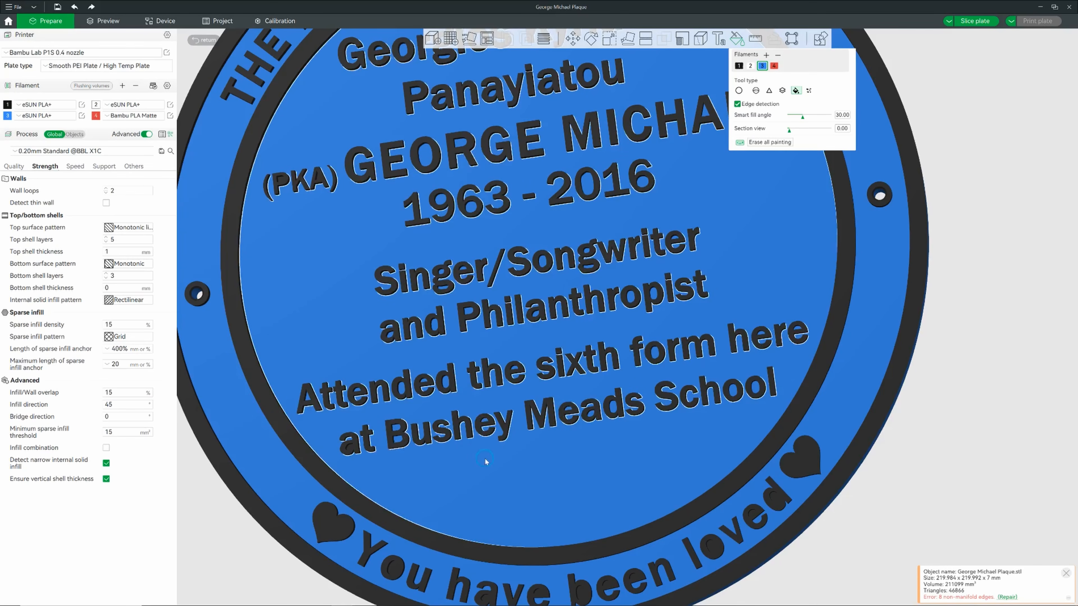
pyautogui.moveTo(491, 407)
pyautogui.mouseDown(button='middle')
pyautogui.moveTo(508, 314)
pyautogui.moveTo(469, 187)
pyautogui.mouseUp(button='middle')
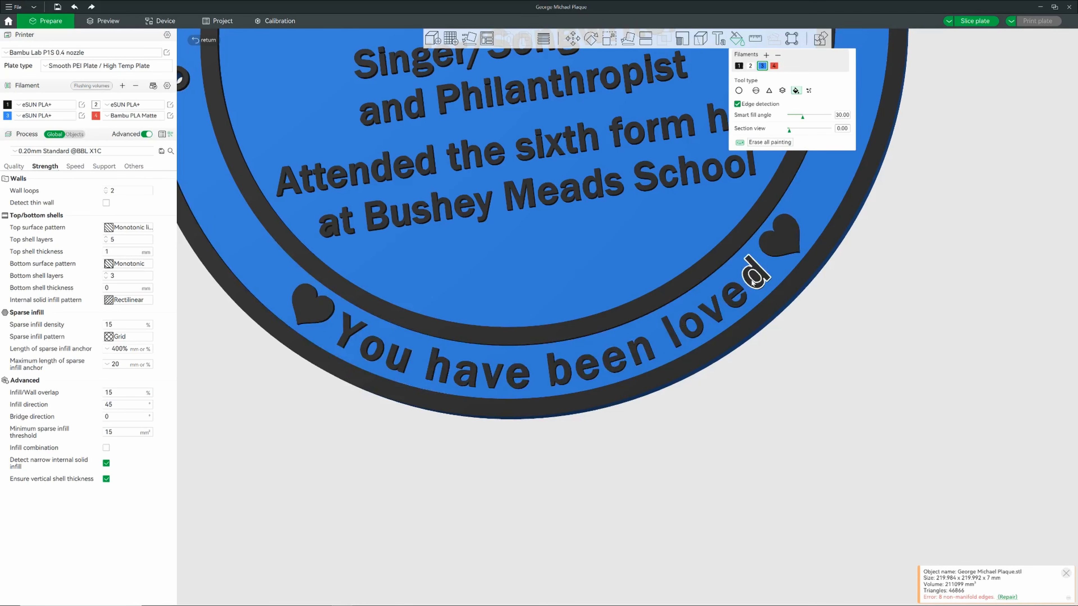
pyautogui.scroll(-5, 822, 343)
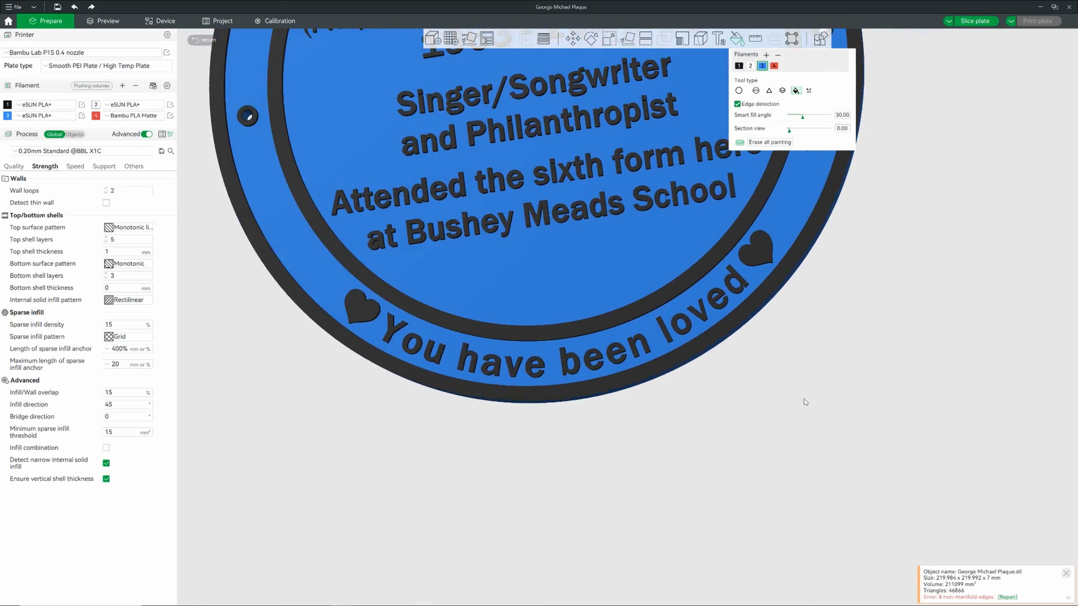
# Examine the whole painted plaque up close and from several angles to check the blue and black areas
pyautogui.moveTo(822, 343); pyautogui.dragTo(753, 457, button='middle')
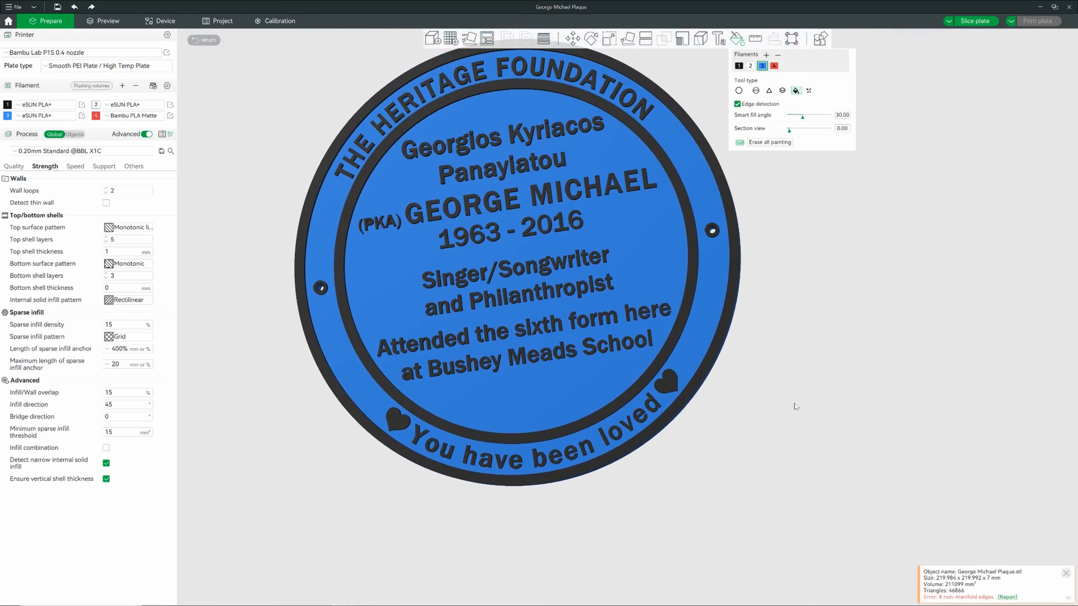
pyautogui.scroll(3, 421, 444)
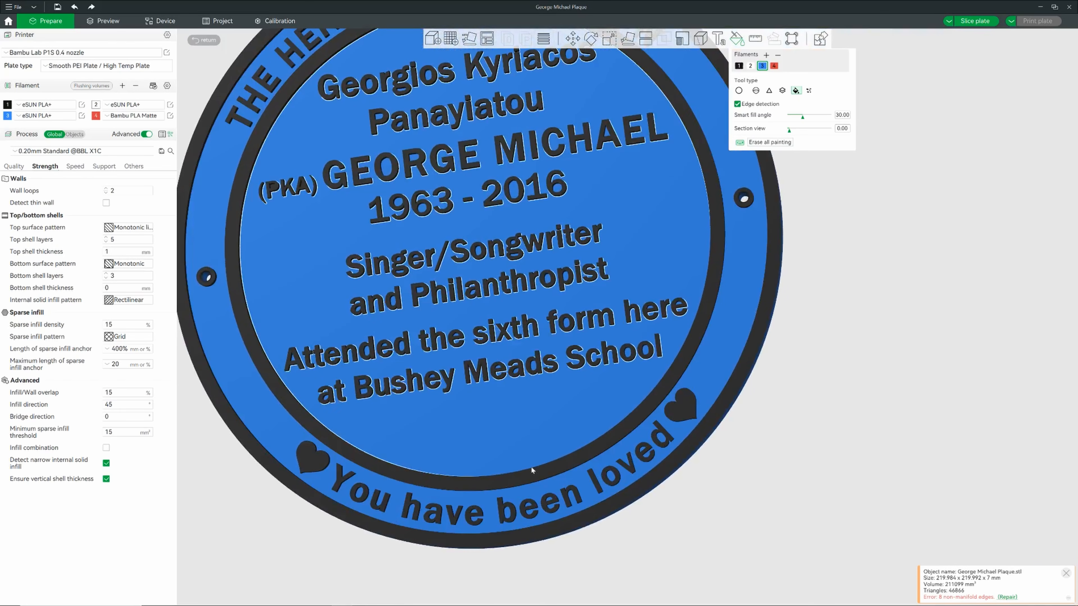
pyautogui.moveTo(934, 367); pyautogui.dragTo(999, 404, button='middle')
pyautogui.scroll(3, 954, 394)
pyautogui.scroll(-3, 975, 378)
pyautogui.scroll(2, 995, 402)
pyautogui.scroll(-4, 996, 403)
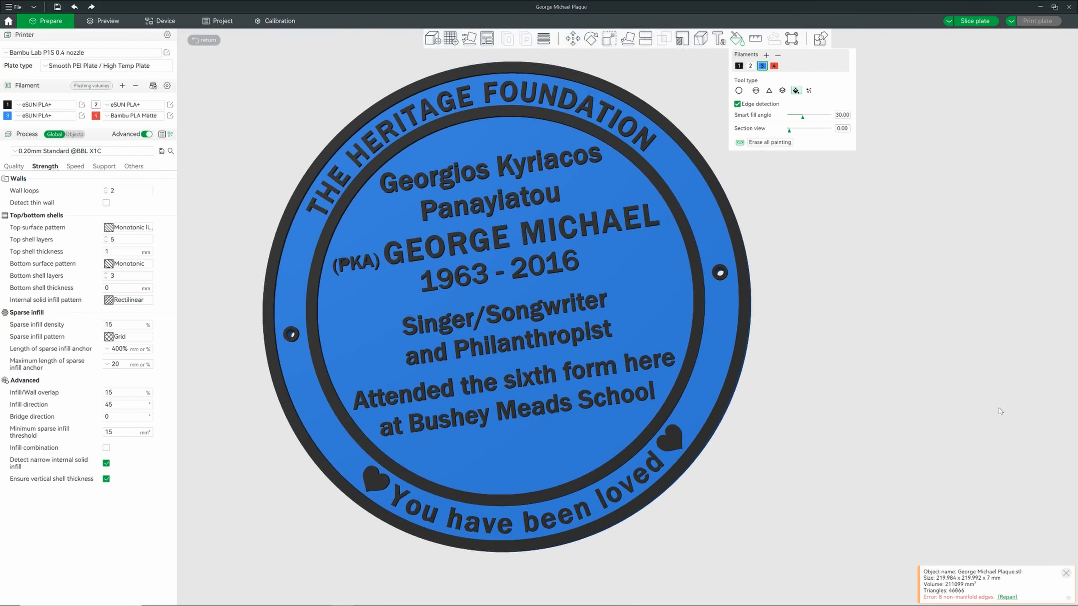
pyautogui.moveTo(999, 404)
pyautogui.mouseDown()
pyautogui.moveTo(991, 408)
pyautogui.moveTo(998, 404)
pyautogui.mouseUp()
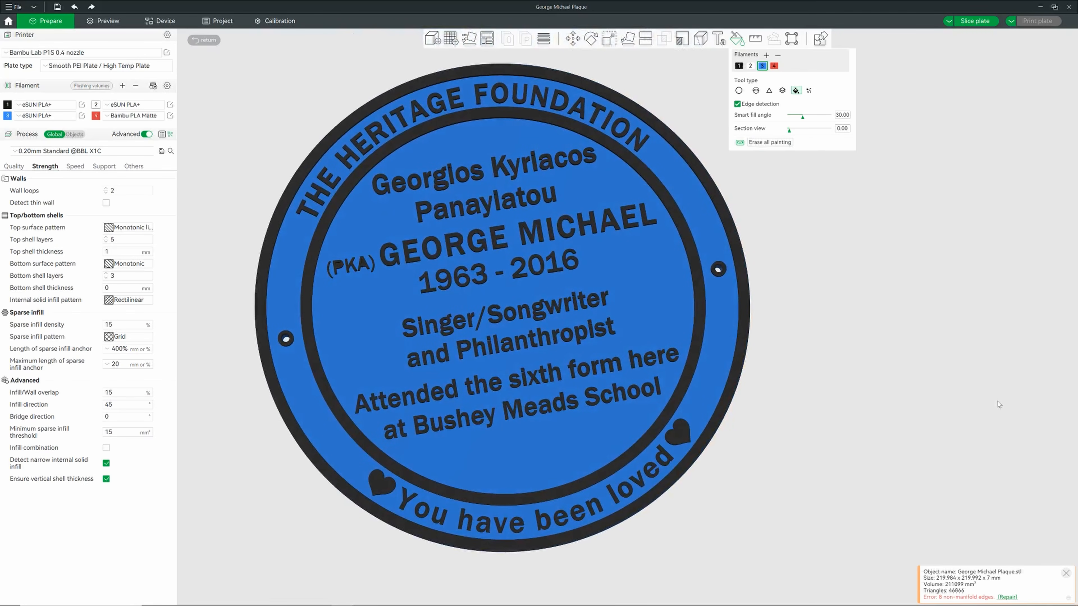
pyautogui.scroll(2, 526, 396)
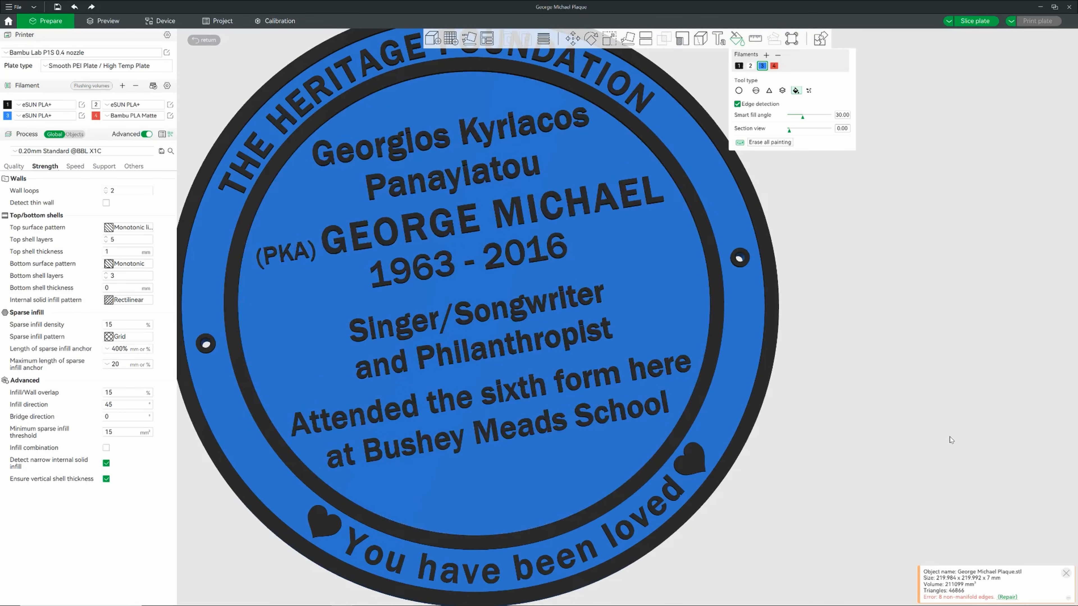
pyautogui.scroll(-2, 950, 439)
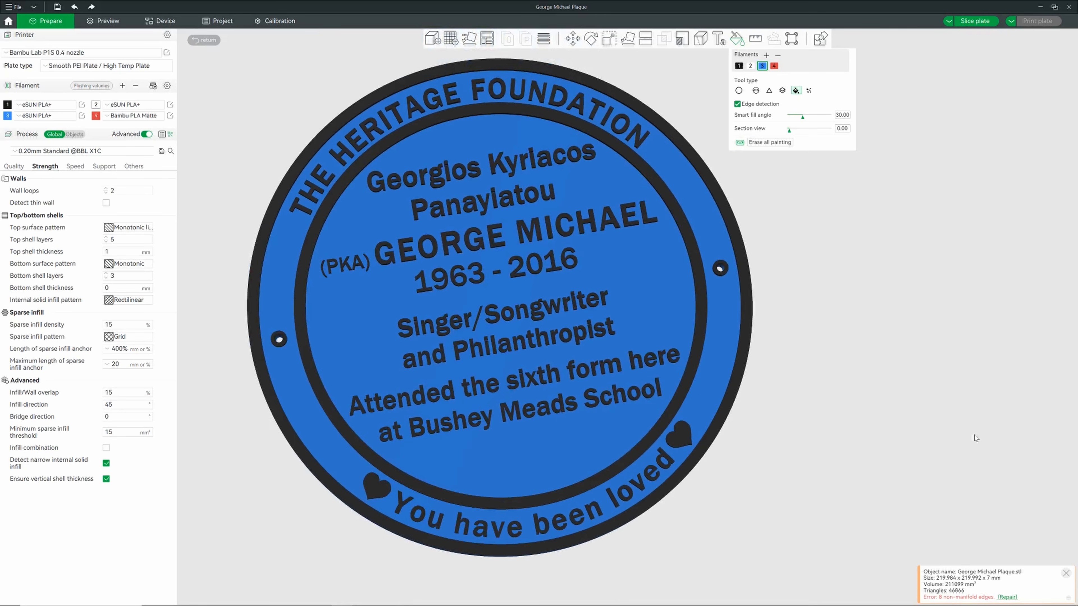
pyautogui.scroll(2, 975, 438)
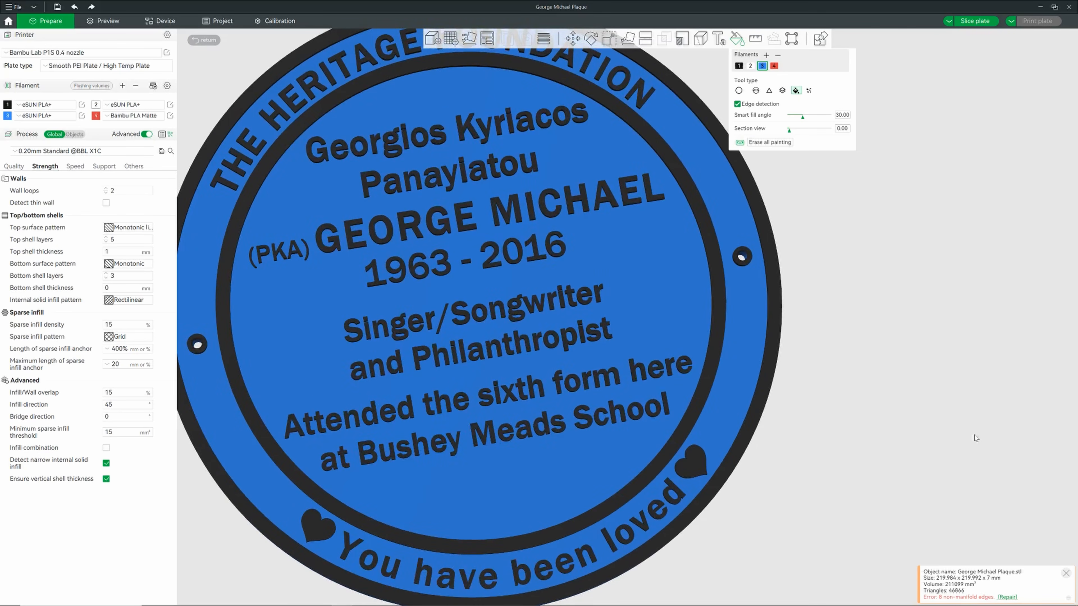
pyautogui.moveTo(1046, 283); pyautogui.dragTo(1042, 287)
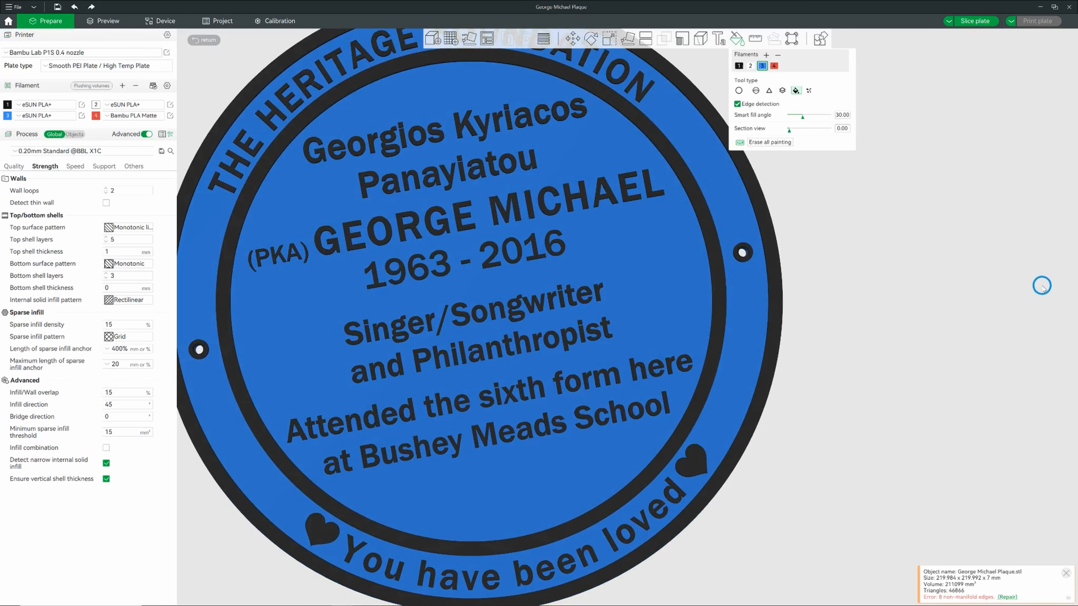
pyautogui.moveTo(1042, 287); pyautogui.dragTo(1043, 289)
pyautogui.scroll(3, 1027, 458)
pyautogui.scroll(-5, 1044, 458)
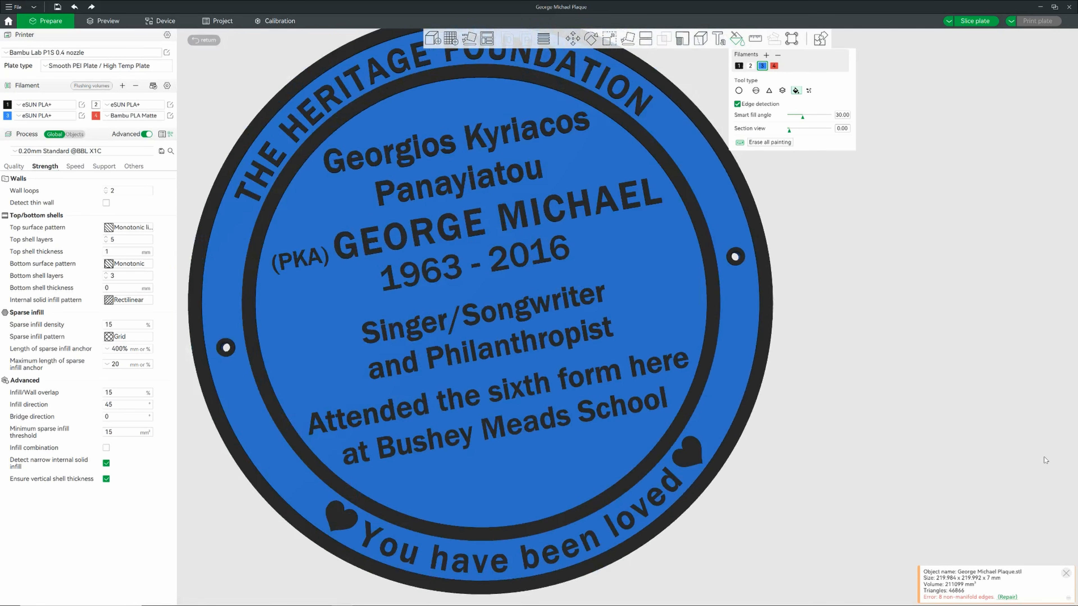
pyautogui.moveTo(1024, 506); pyautogui.dragTo(1018, 498)
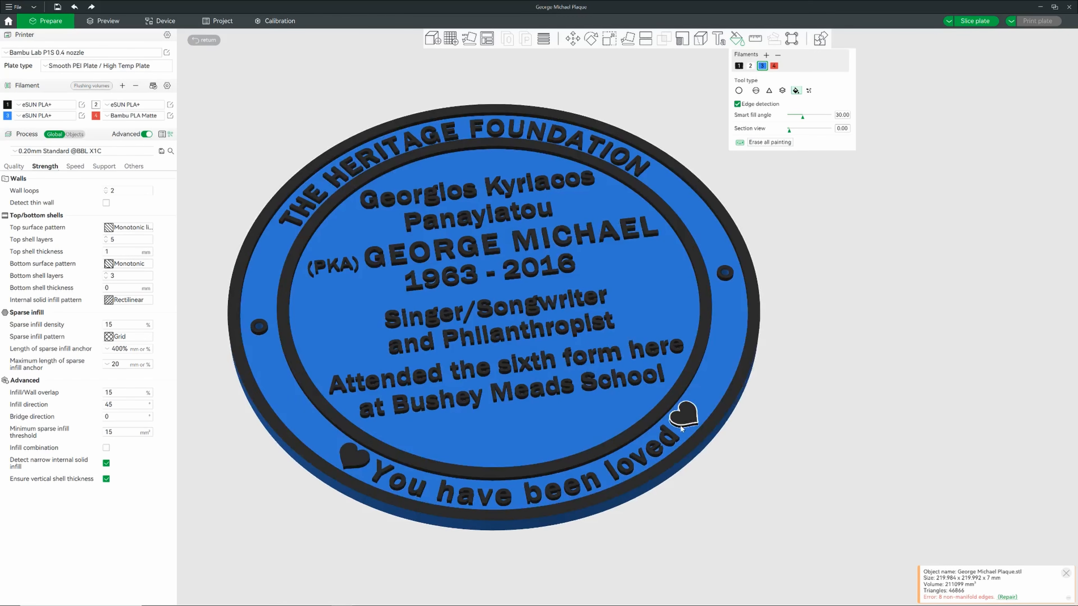
# Paint the raised lettering, borders and hearts with white filament 2, using a 2.00 mm height range starting at bottom height 5.00
pyautogui.click(750, 67)
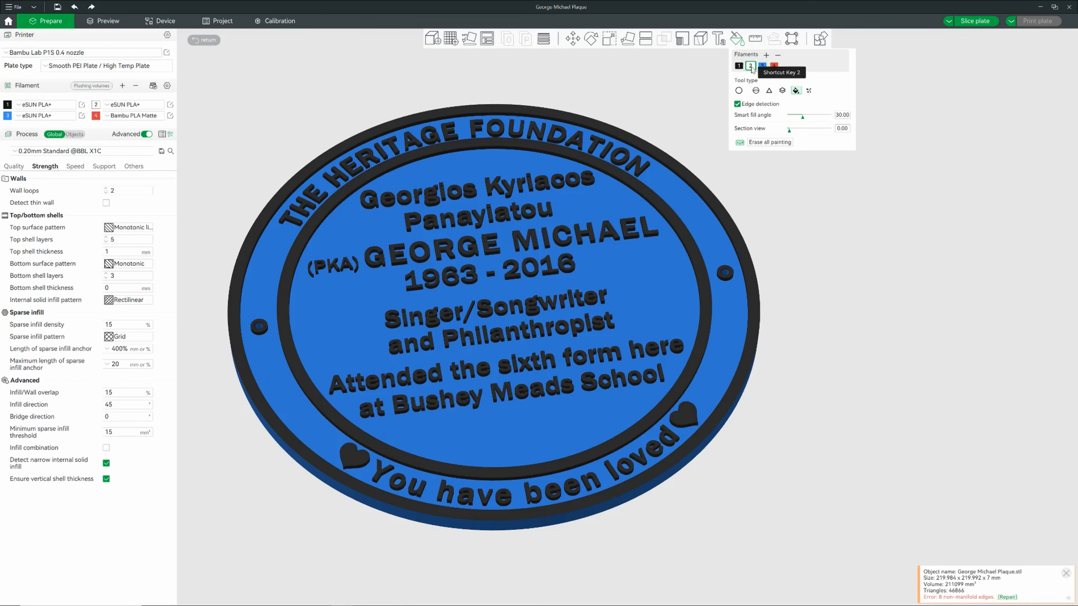
pyautogui.click(783, 91)
pyautogui.moveTo(787, 109); pyautogui.dragTo(796, 109)
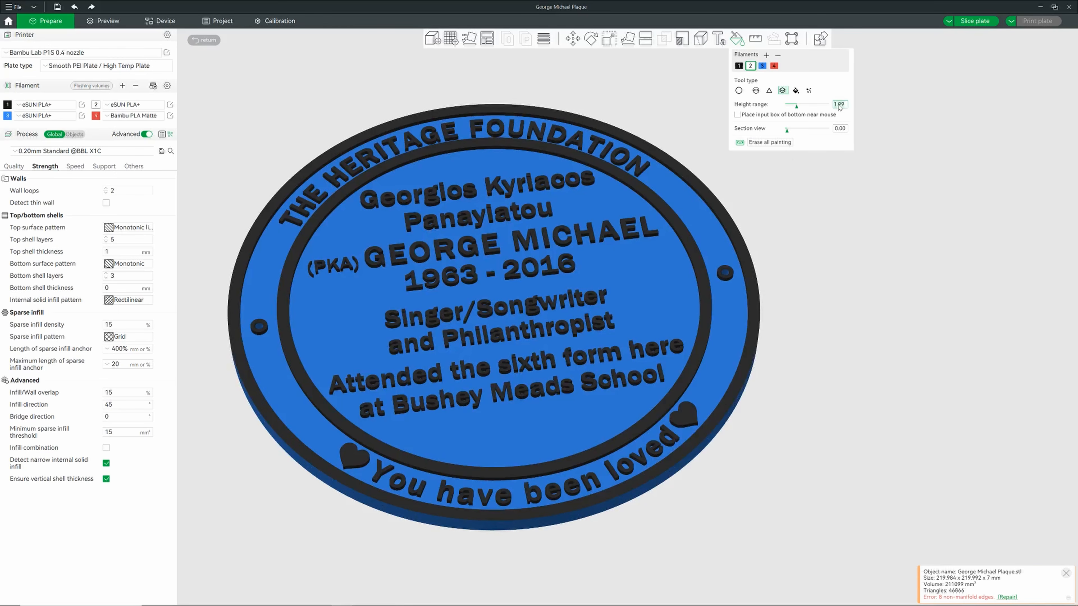
pyautogui.press('Tab')
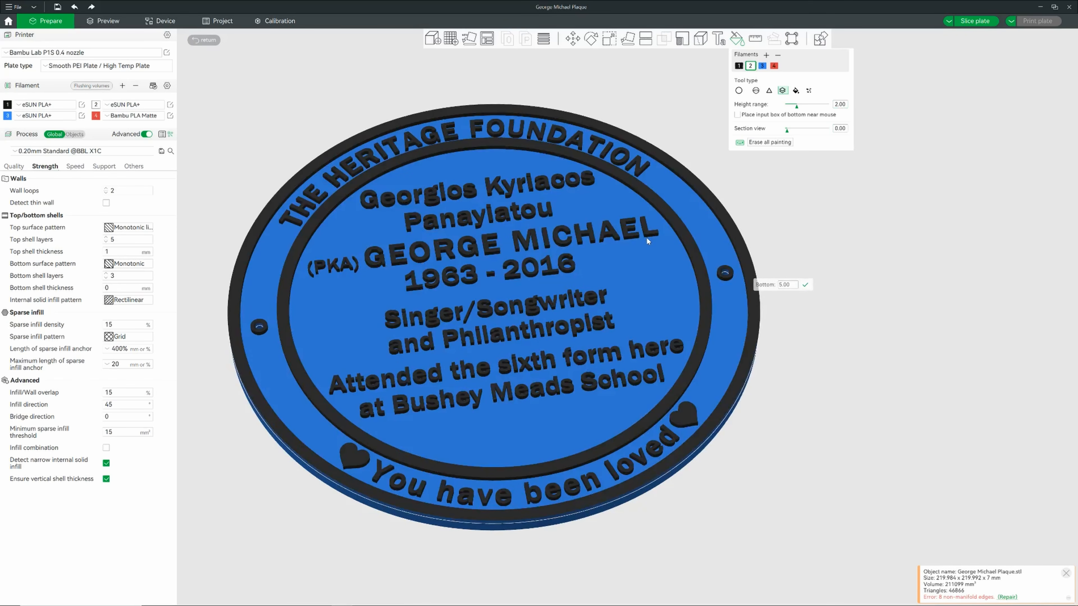
pyautogui.click(647, 236)
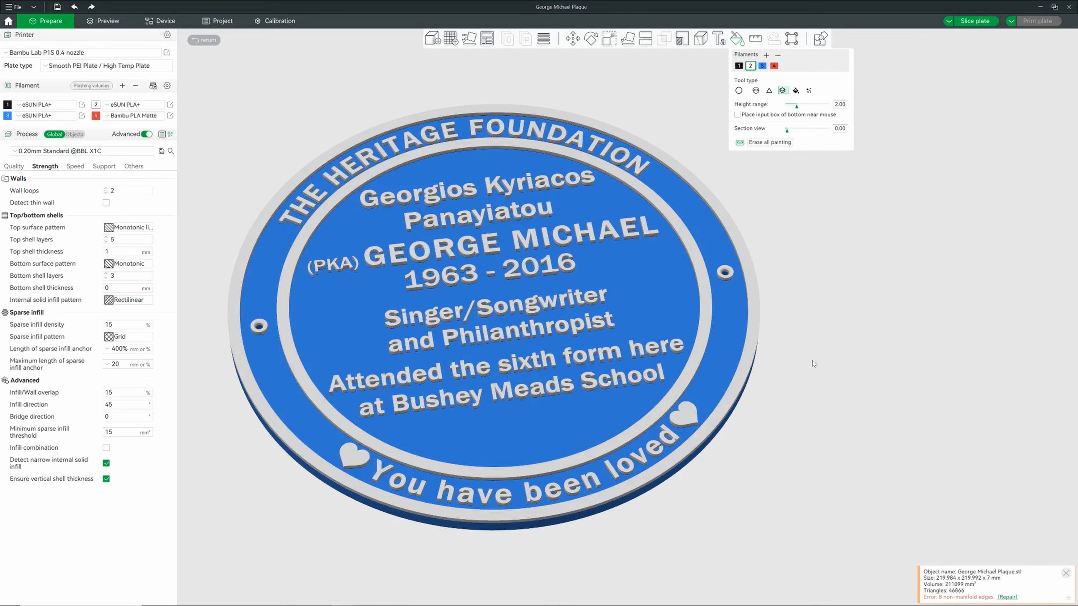
pyautogui.moveTo(811, 361); pyautogui.dragTo(808, 361)
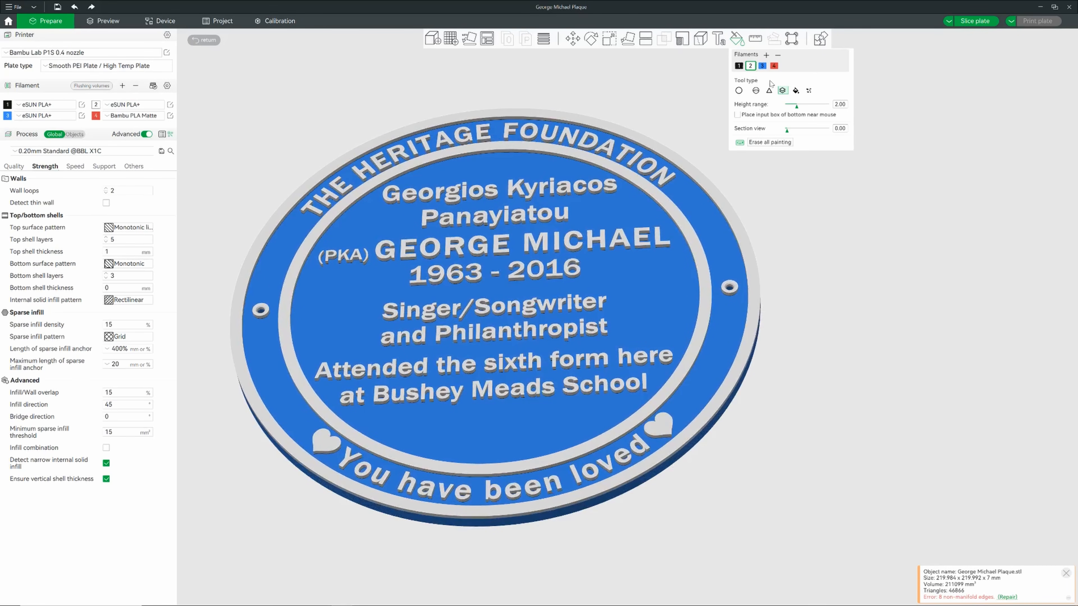
# Fill both hearts beside "You have been loved" with red filament 4
pyautogui.click(774, 68)
pyautogui.click(796, 90)
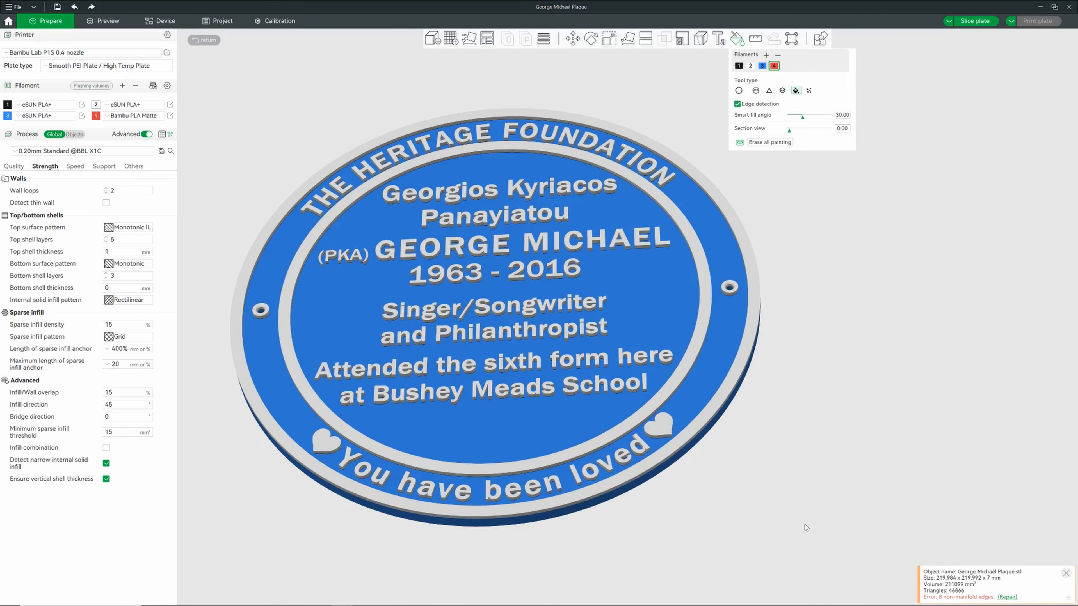
pyautogui.click(660, 432)
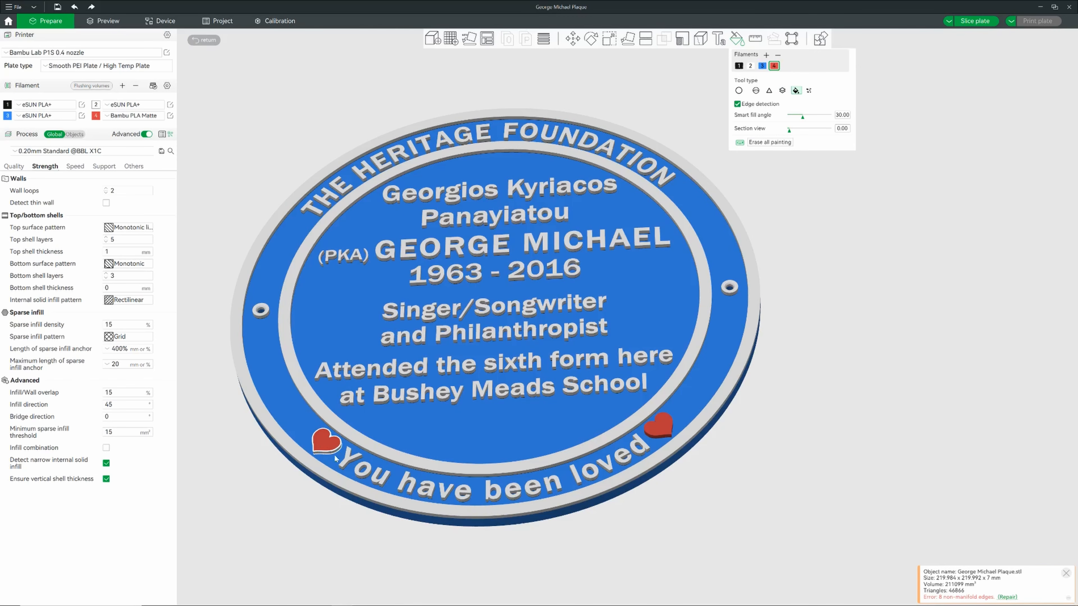
pyautogui.moveTo(755, 467); pyautogui.dragTo(300, 479)
pyautogui.moveTo(816, 428); pyautogui.dragTo(845, 414)
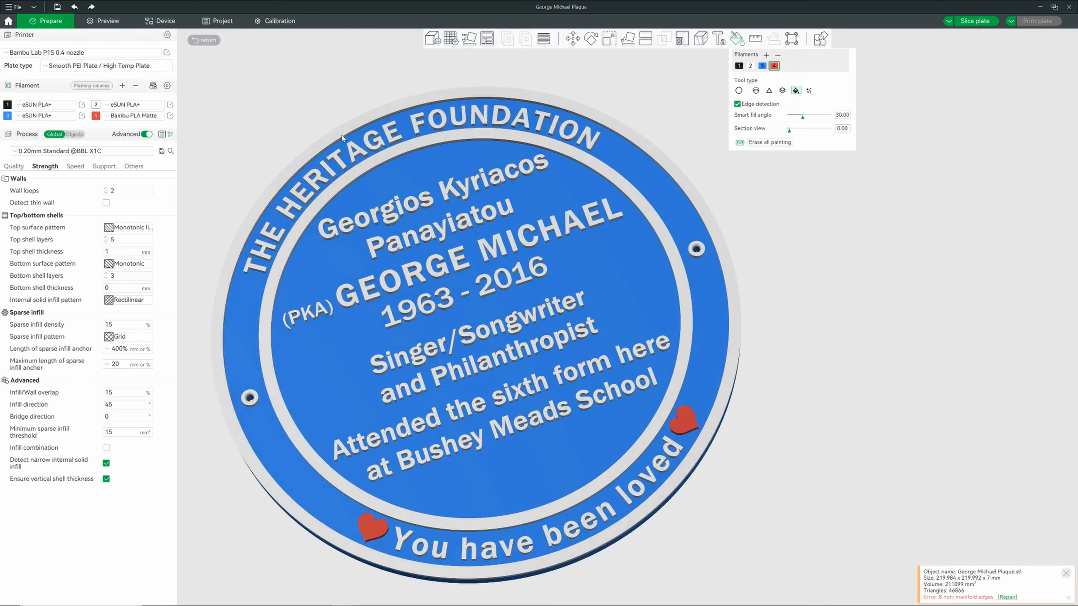
# Save the project under the name Project George Michael Plaque in the George Michael folder, replacing the existing file
pyautogui.click(15, 7)
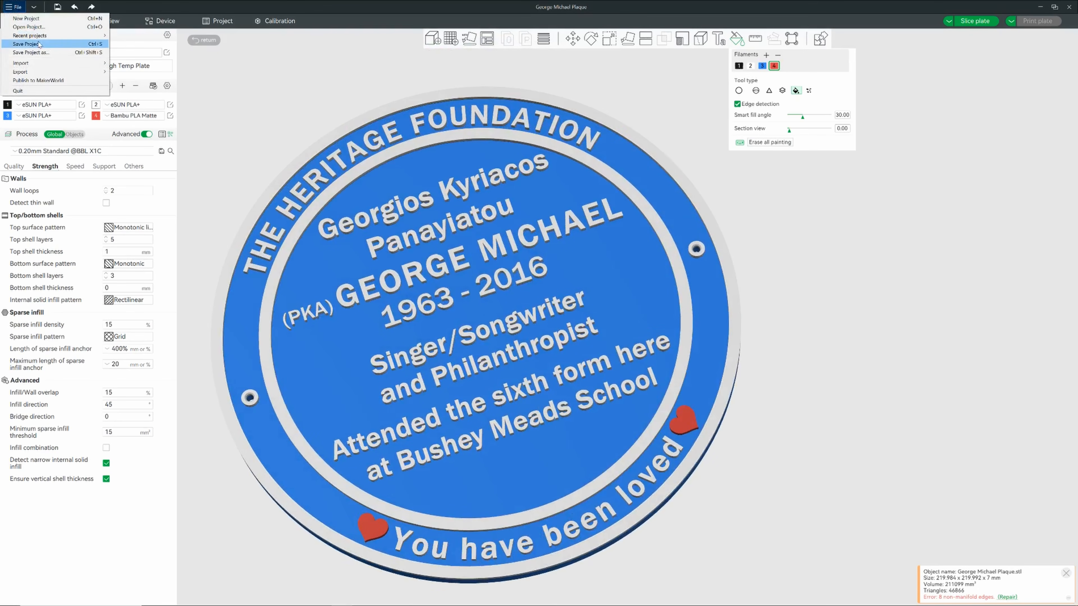
pyautogui.click(42, 52)
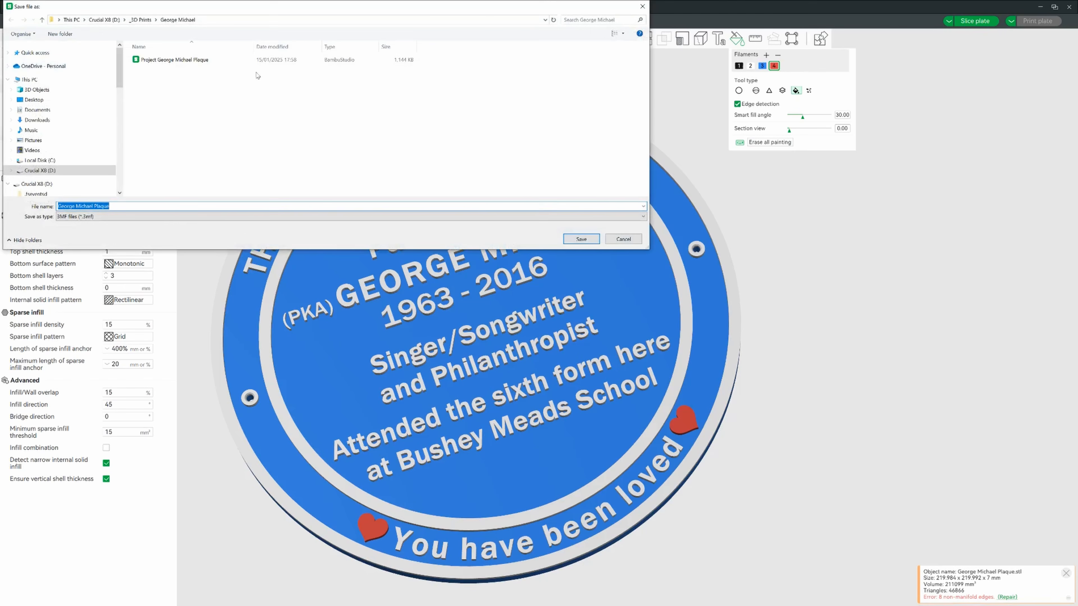
pyautogui.click(178, 61)
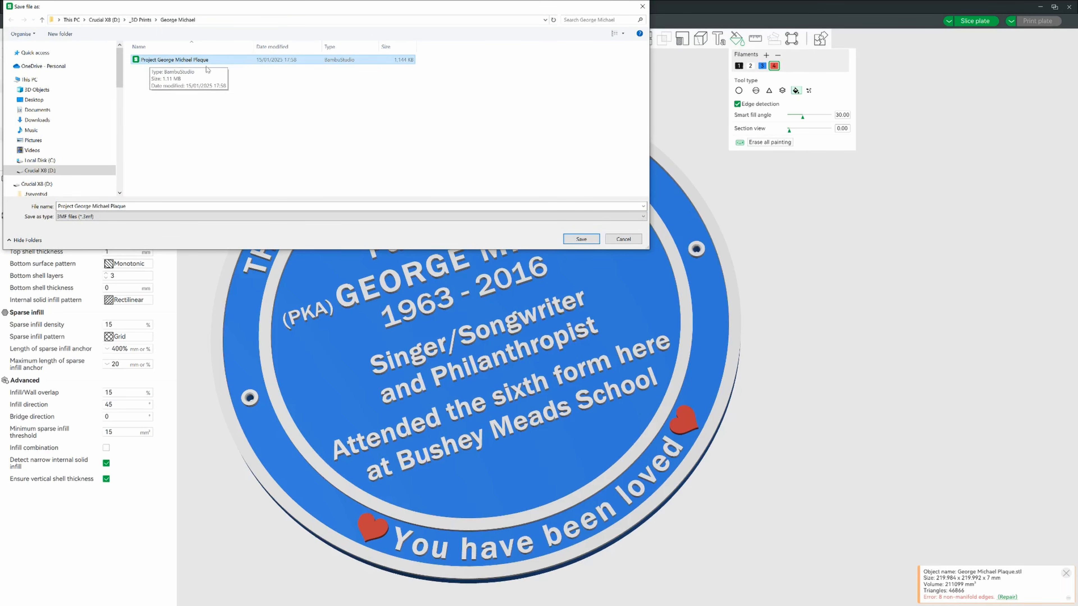
pyautogui.click(578, 240)
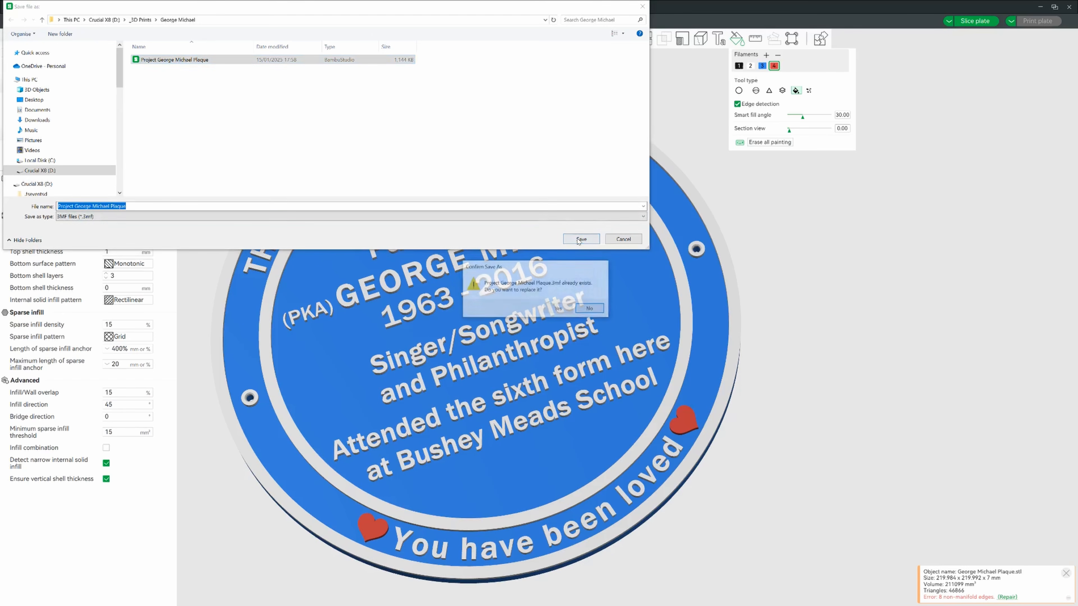
pyautogui.click(559, 309)
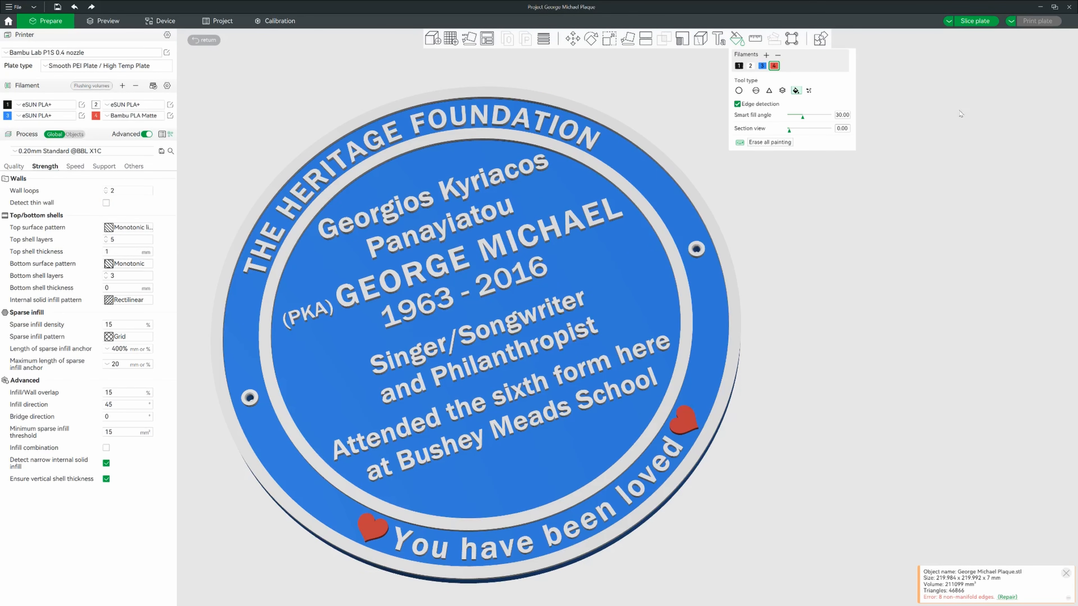
# Leave colour painting, slice the plate and view the sliced plaque and prime tower from above
pyautogui.press('Escape')
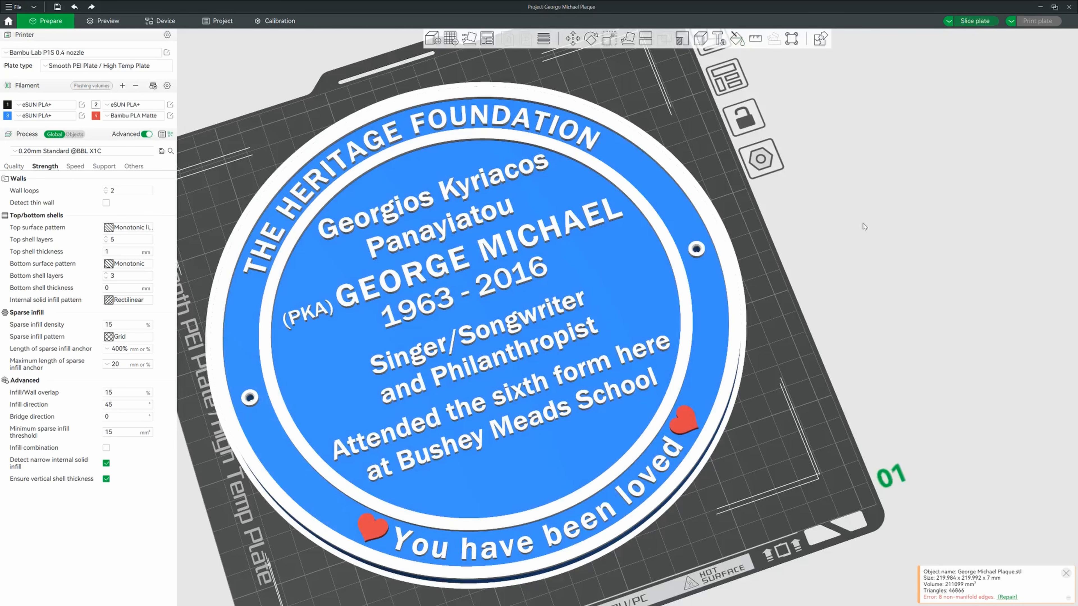
pyautogui.hotkey('ctrl', 'r')
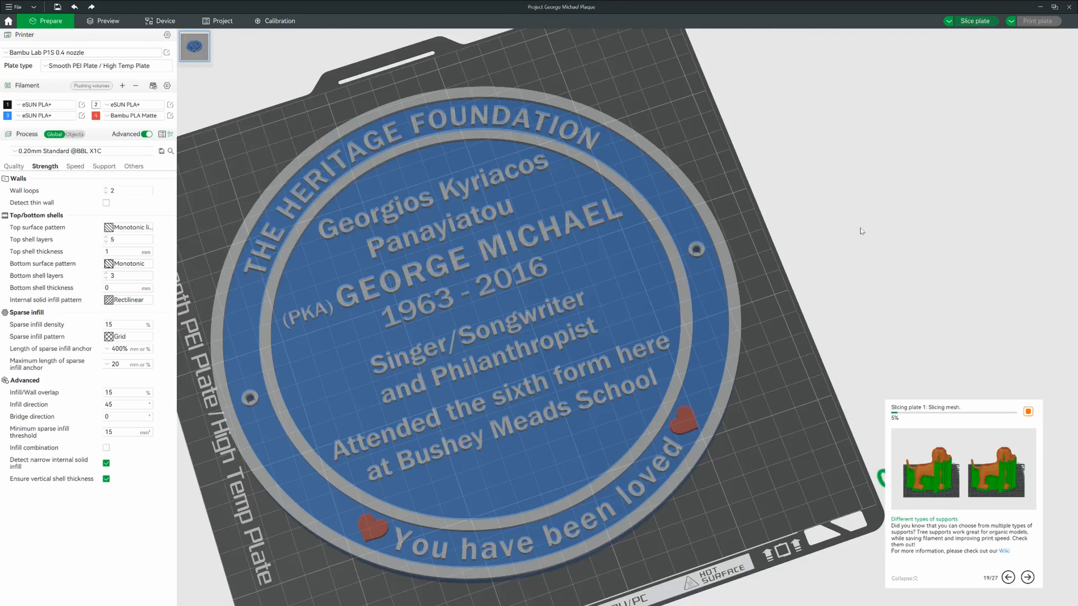
pyautogui.scroll(-4, 859, 234)
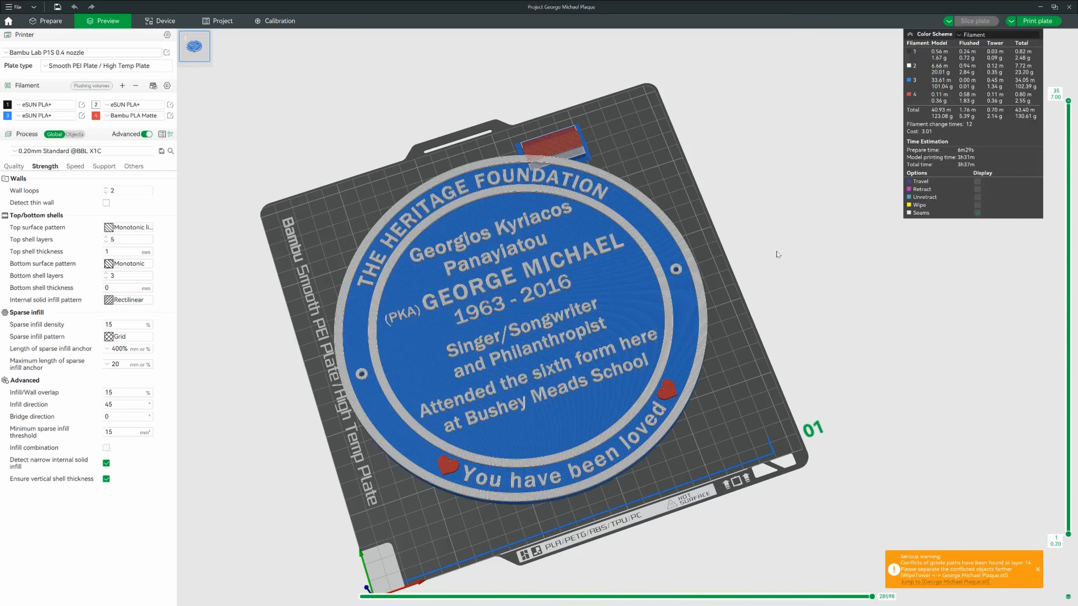
pyautogui.click(772, 251)
pyautogui.press('1')
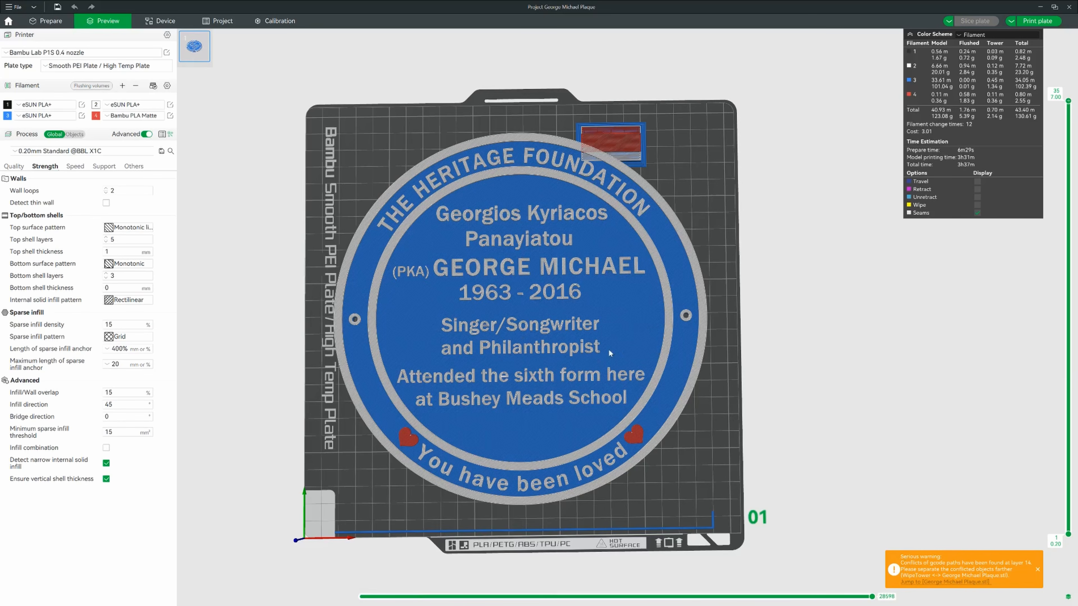
# Return to plate preparation and move the plaque down and slightly left on the plate, clear of the prime tower
pyautogui.click(47, 21)
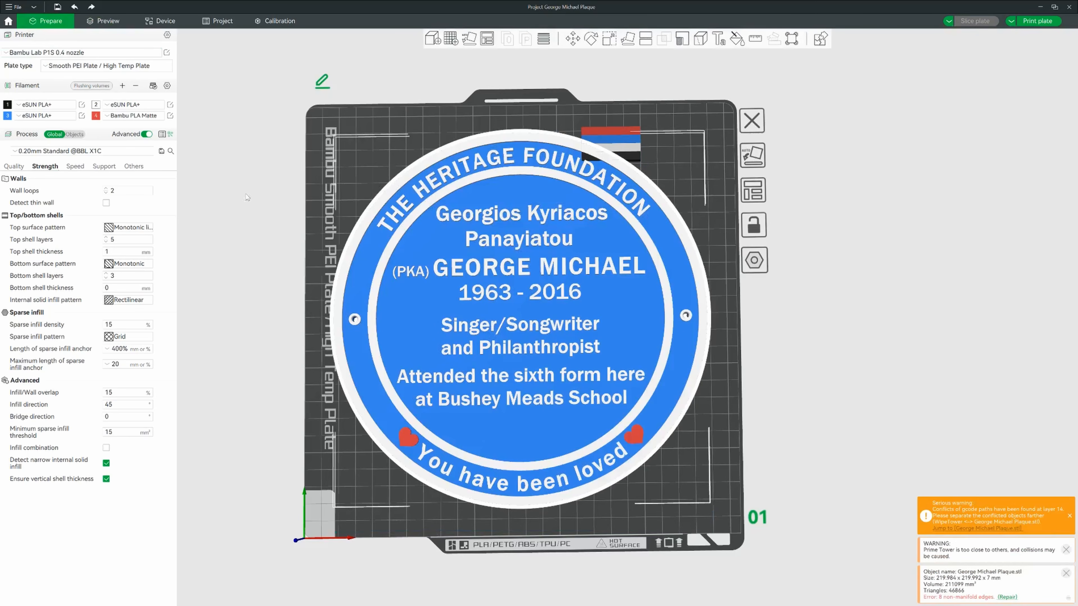
pyautogui.moveTo(517, 313); pyautogui.dragTo(509, 324)
pyautogui.click(604, 152)
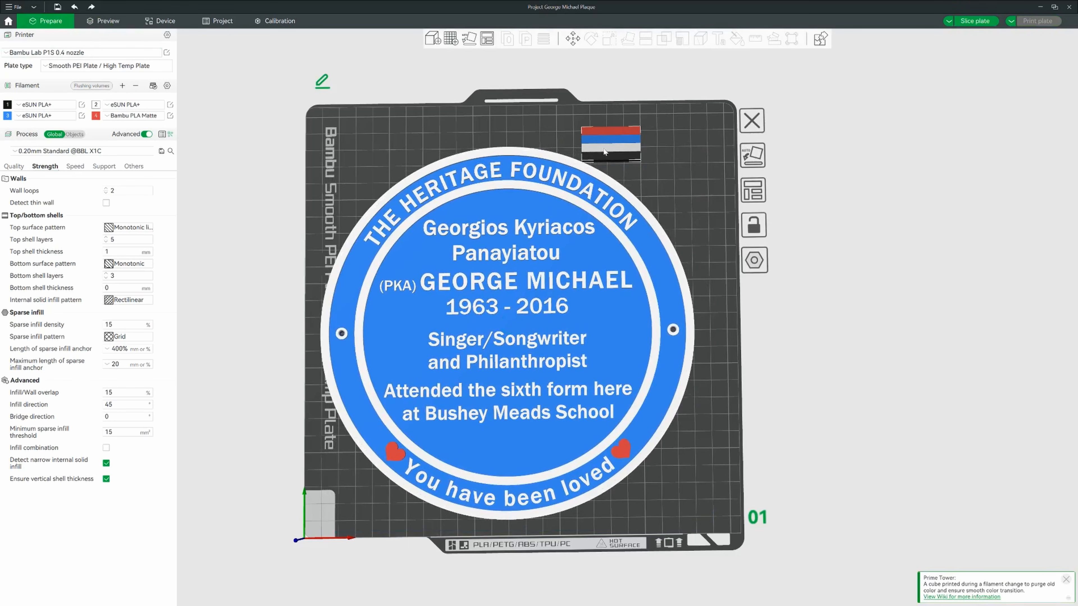
# Examine the painted plaque up close, including the mounting hole, raised lettering edges, hearts and side wall
pyautogui.scroll(8, 740, 400)
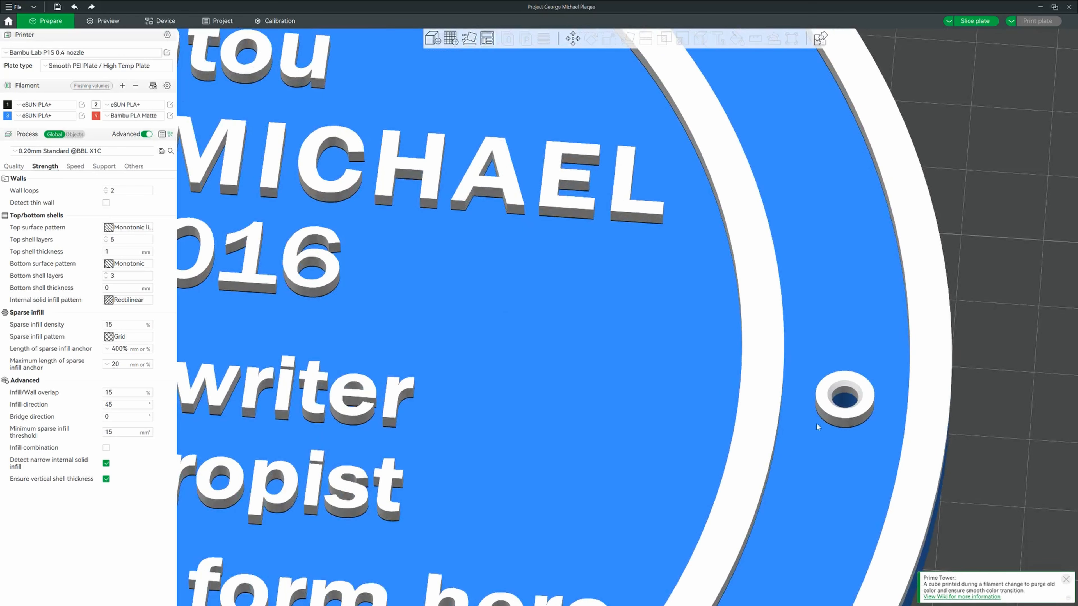
pyautogui.scroll(-8, 726, 373)
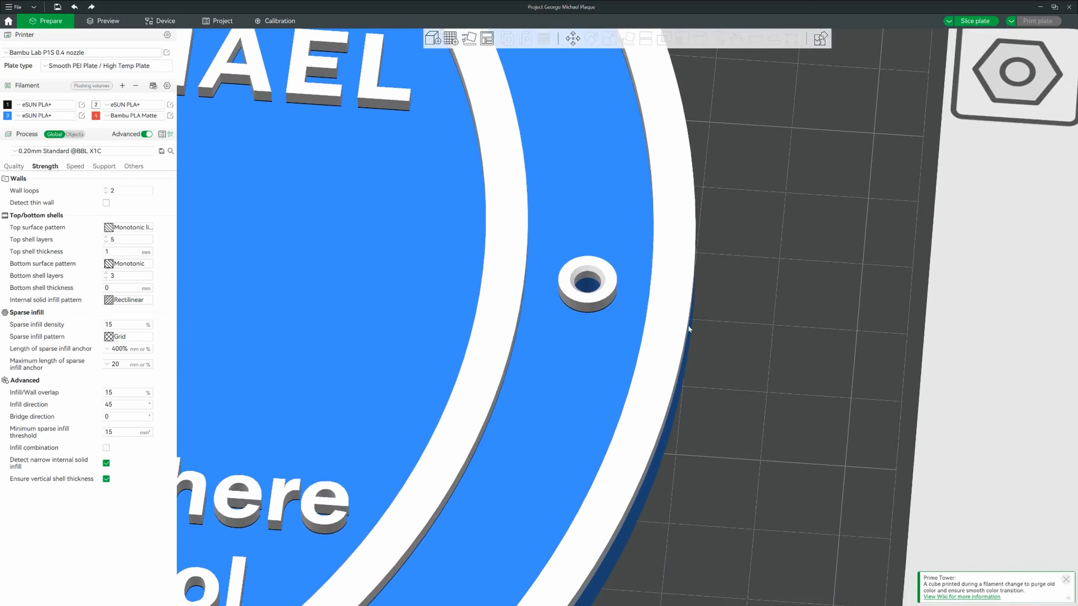
pyautogui.scroll(-2, 707, 248)
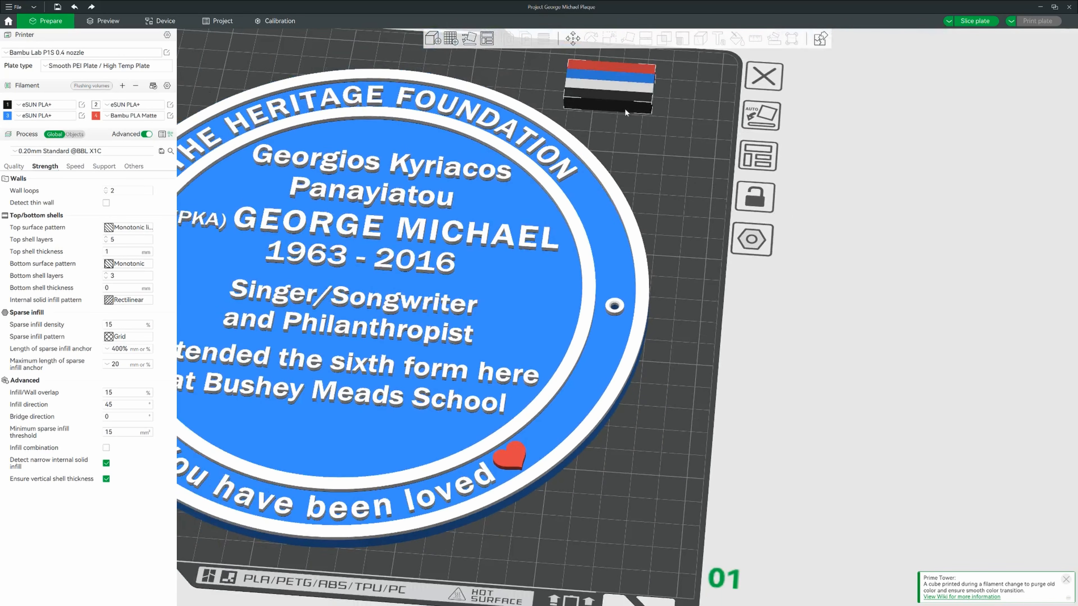
pyautogui.scroll(6, 678, 265)
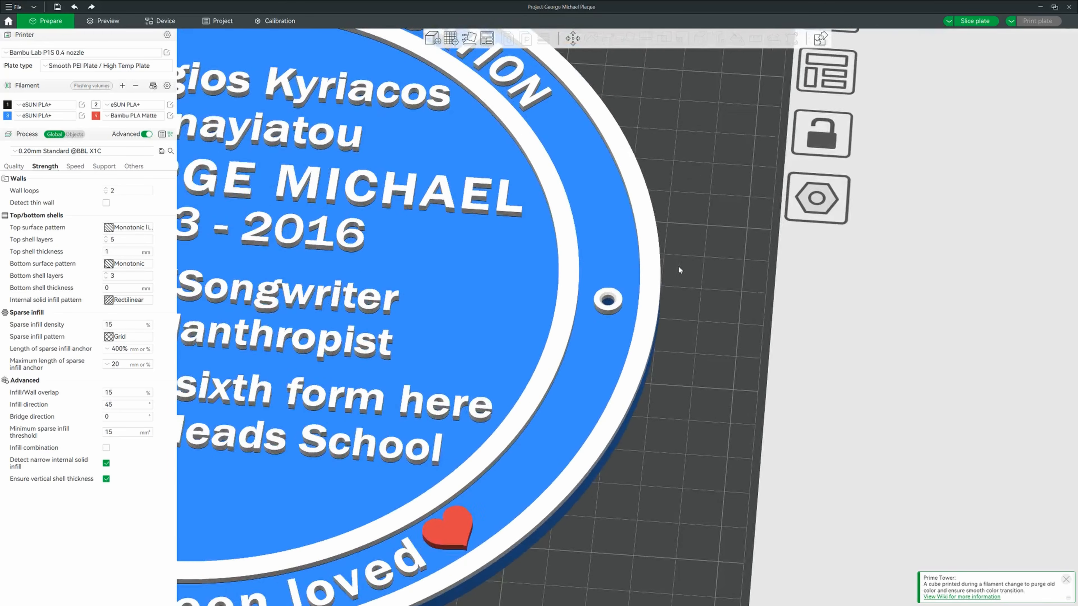
pyautogui.moveTo(678, 266); pyautogui.dragTo(796, 312, button='right')
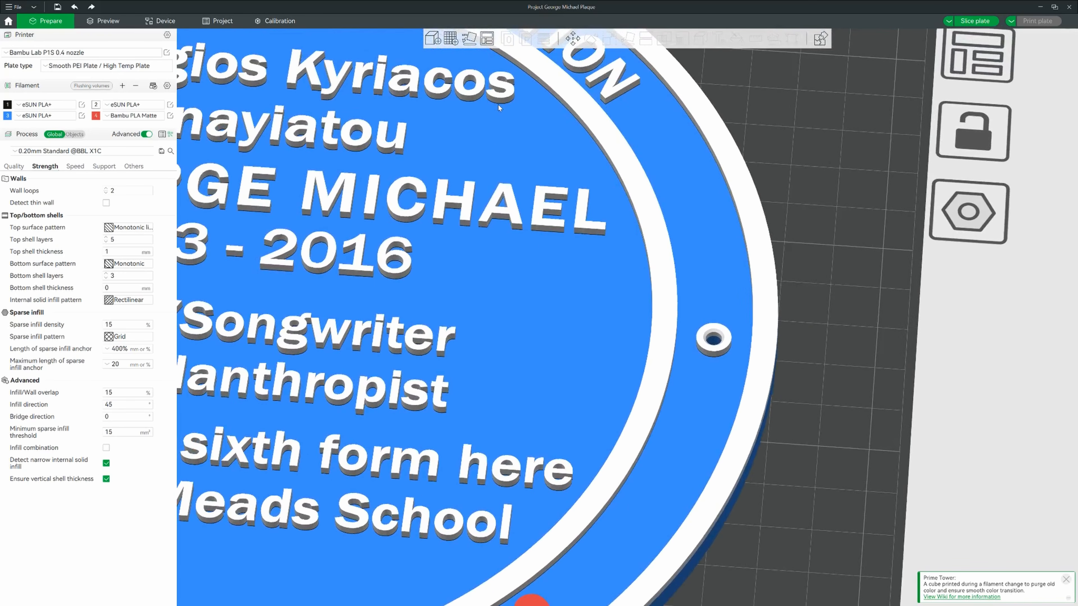
pyautogui.scroll(3, 490, 138)
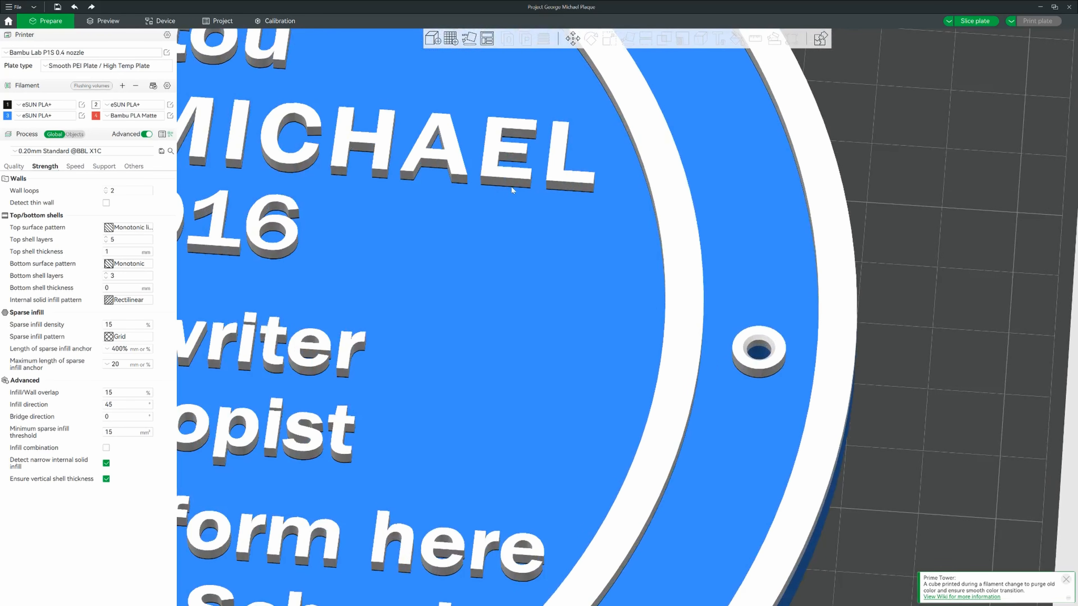
pyautogui.scroll(-3, 862, 413)
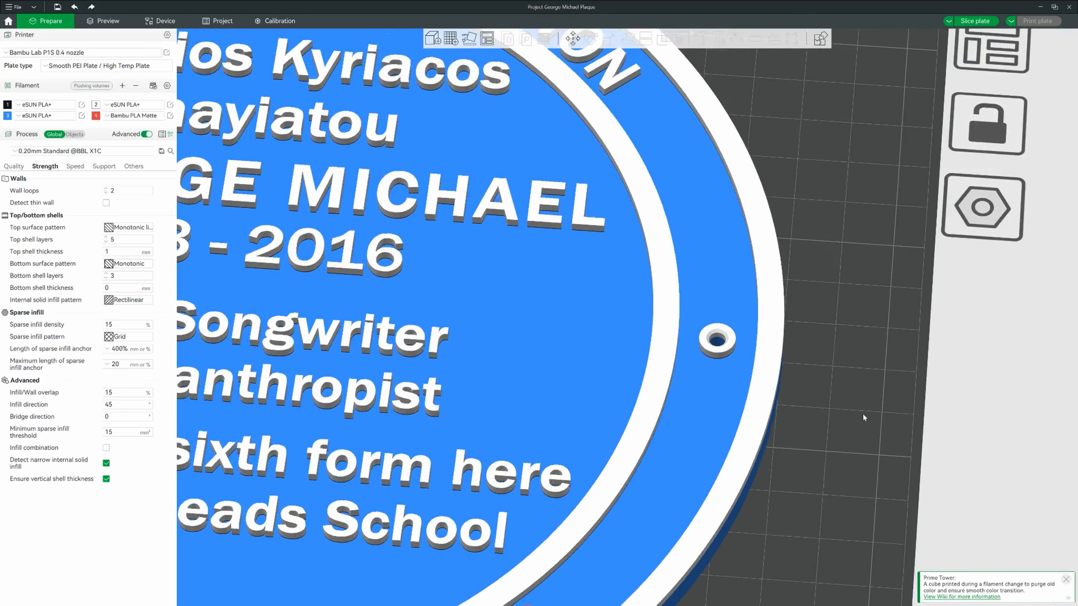
pyautogui.scroll(-2, 825, 449)
pyautogui.moveTo(699, 468); pyautogui.dragTo(818, 454, button='right')
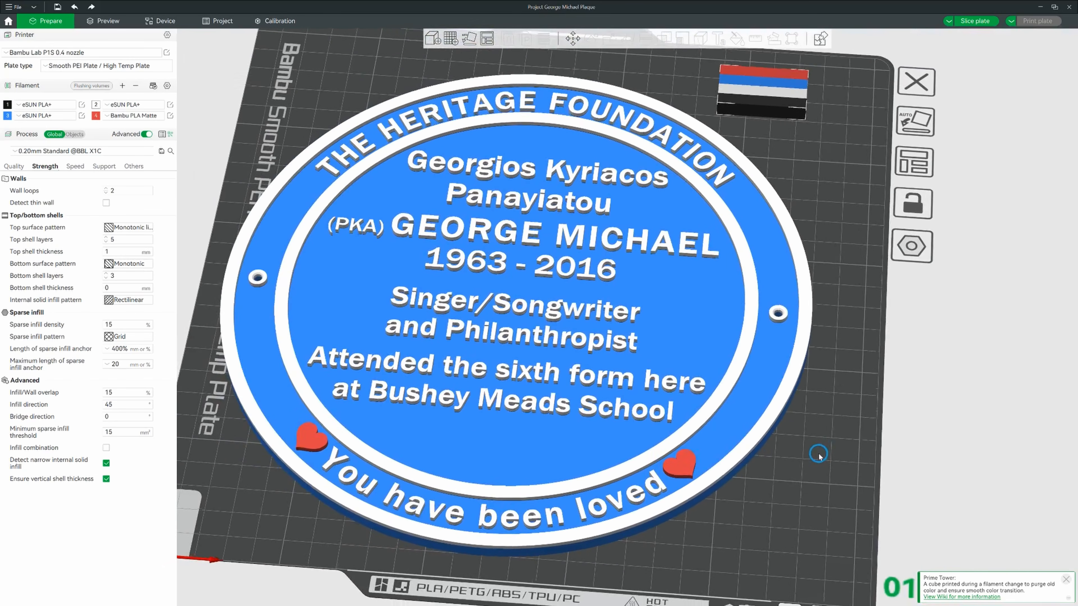
pyautogui.moveTo(275, 503); pyautogui.dragTo(272, 502)
pyautogui.scroll(2, 676, 534)
pyautogui.scroll(2, 676, 533)
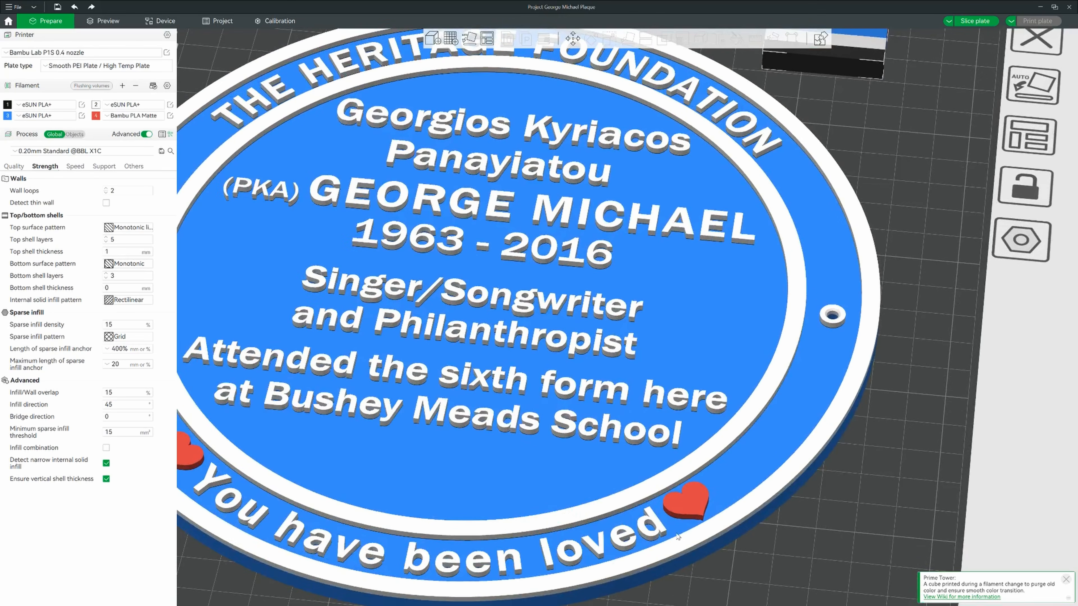
pyautogui.scroll(-4, 677, 532)
pyautogui.moveTo(678, 531); pyautogui.dragTo(680, 525)
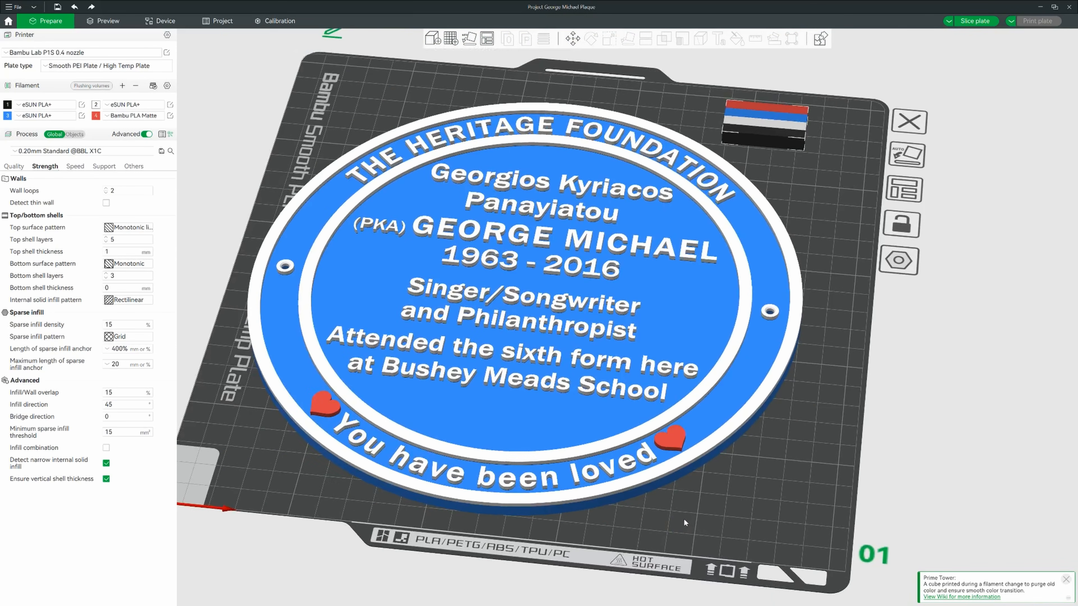
pyautogui.scroll(3, 684, 518)
pyautogui.scroll(2, 763, 511)
pyautogui.scroll(-5, 751, 546)
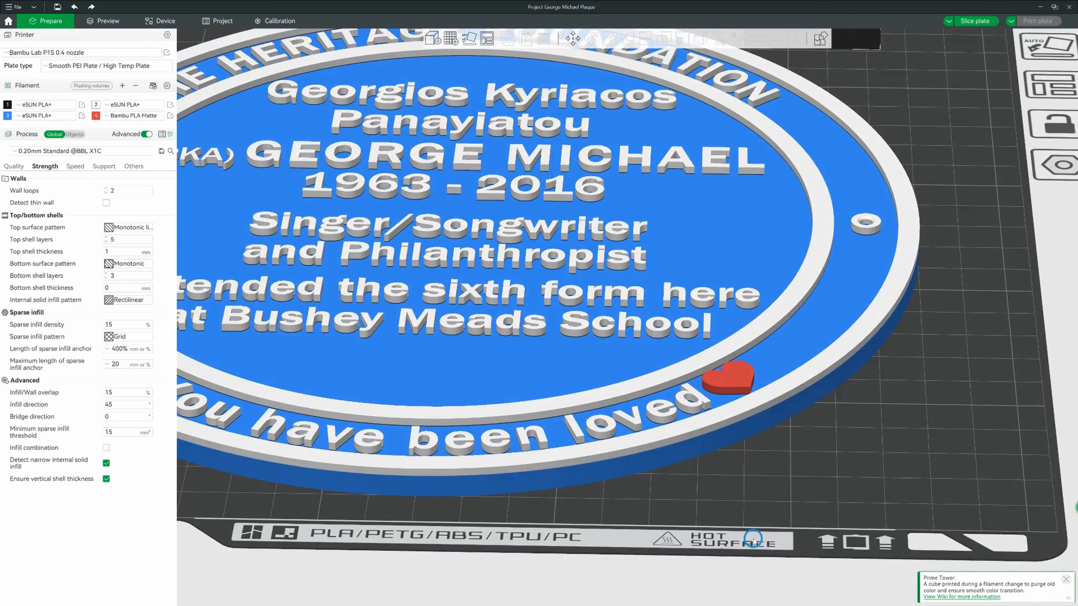
pyautogui.scroll(6, 698, 506)
pyautogui.scroll(-3, 699, 507)
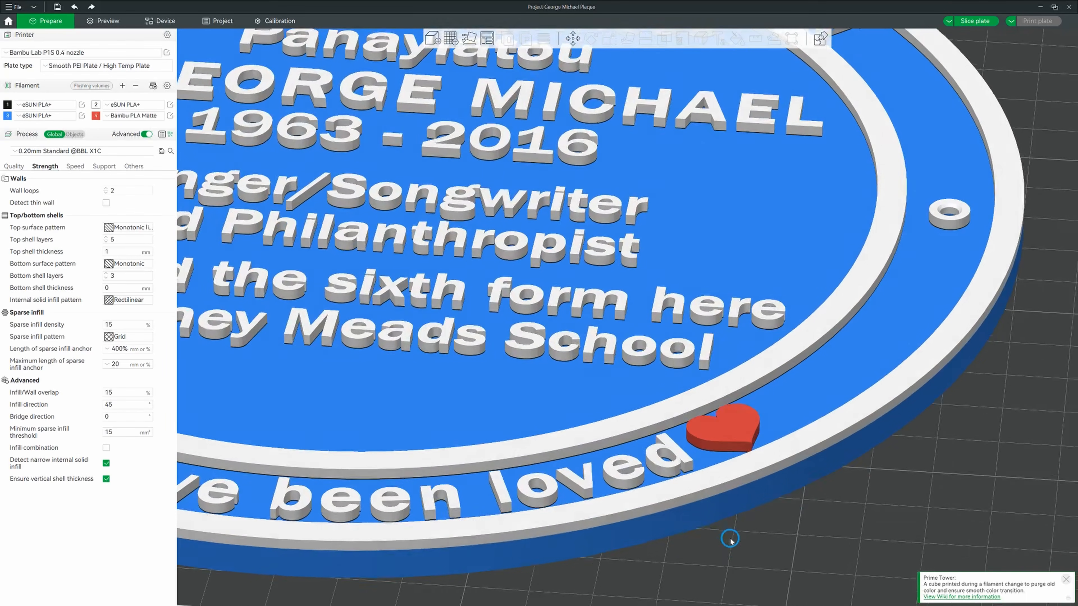
pyautogui.scroll(4, 729, 538)
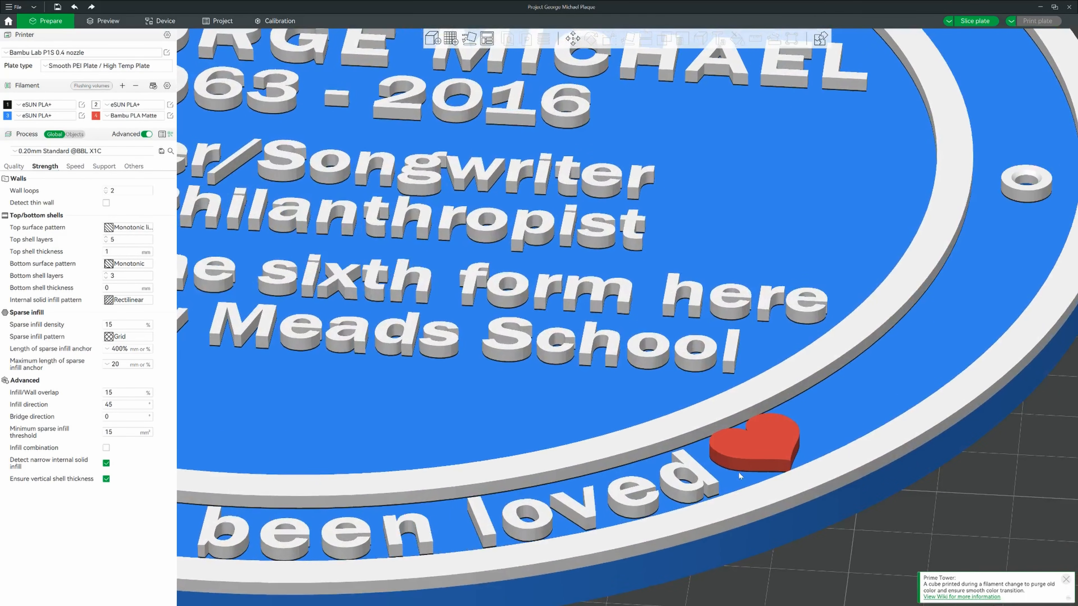
pyautogui.scroll(-3, 799, 545)
pyautogui.scroll(2, 791, 512)
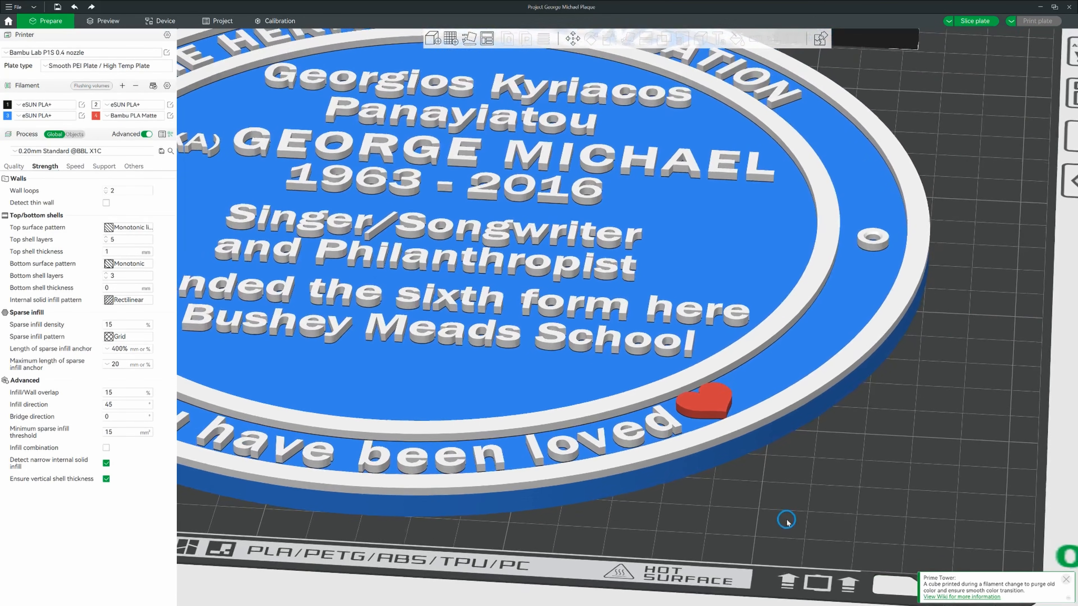
# Start colour painting on the plaque with filament 3 (blue) and the Height Range tool
pyautogui.click(616, 358)
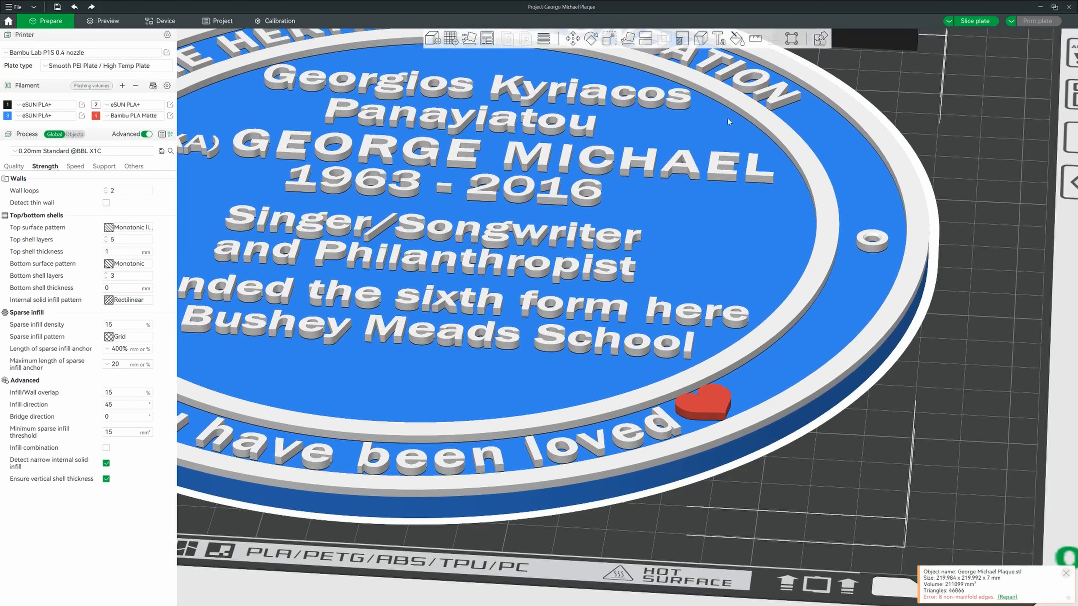
pyautogui.click(737, 39)
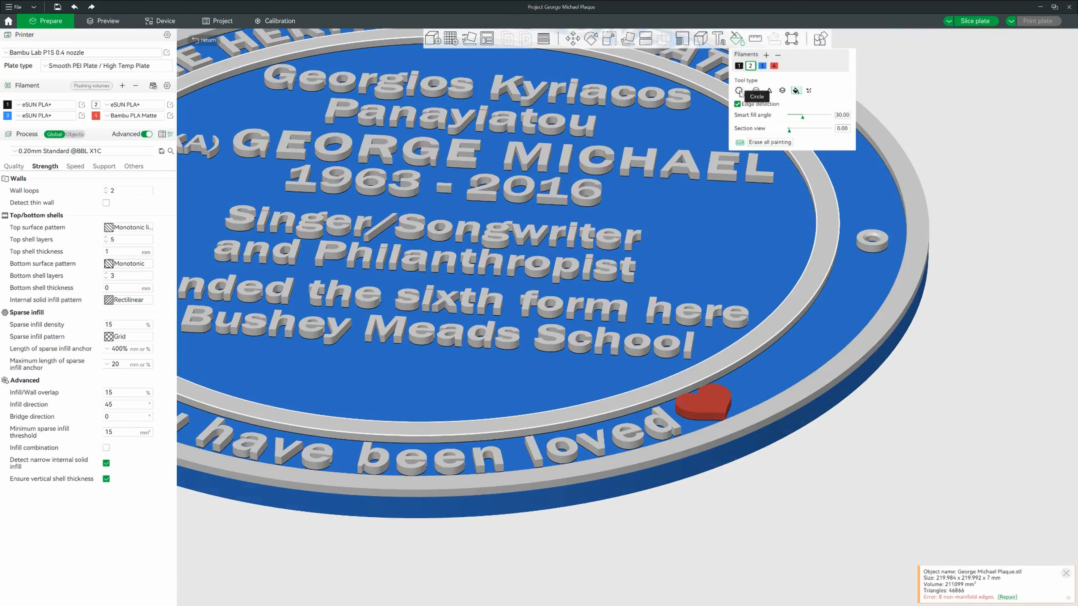
pyautogui.click(762, 66)
pyautogui.click(781, 90)
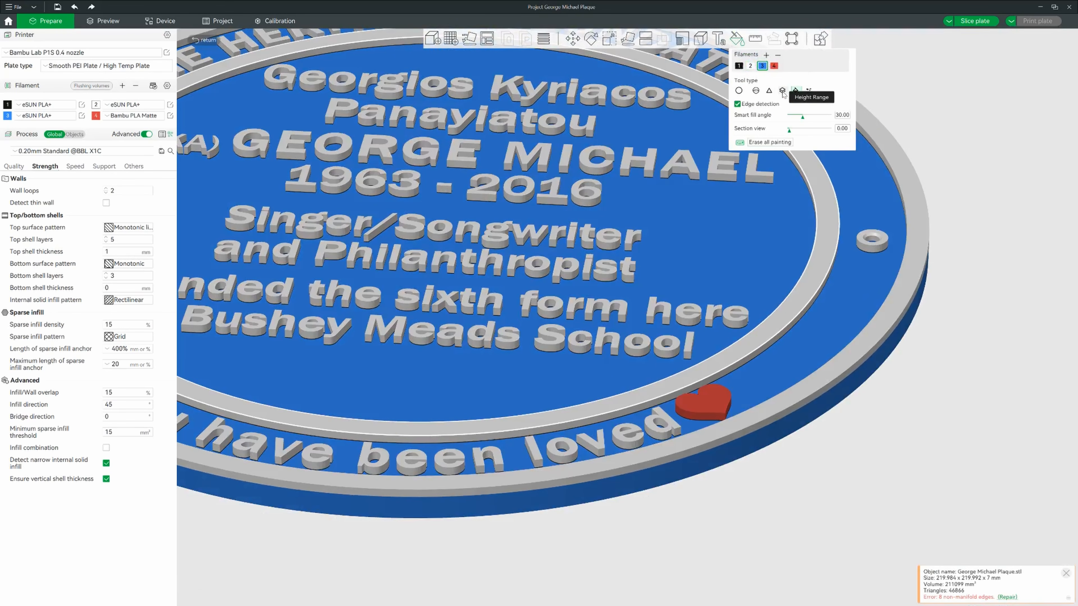
# Try painting a 2.00 mm height band blue around the plaque's raised lettering and undo it
pyautogui.click(668, 358)
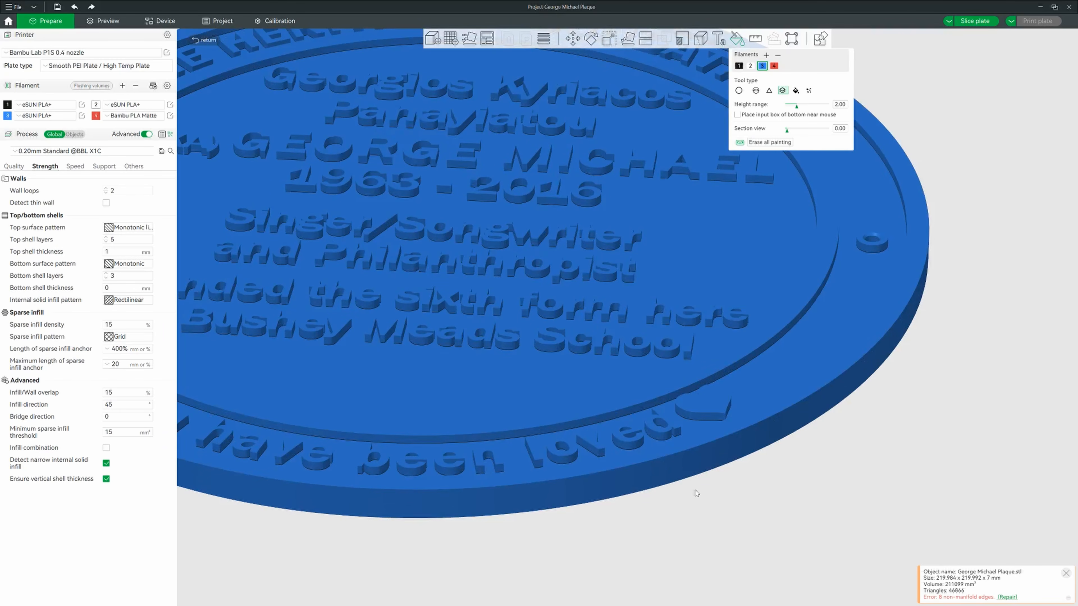
pyautogui.scroll(3, 696, 493)
pyautogui.scroll(3, 698, 437)
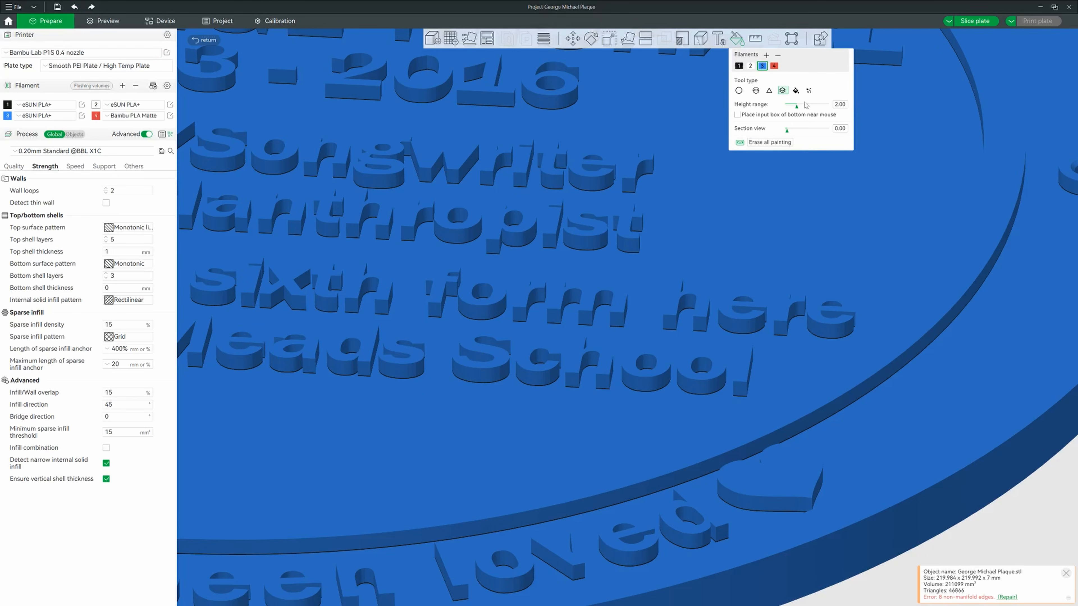
pyautogui.click(75, 6)
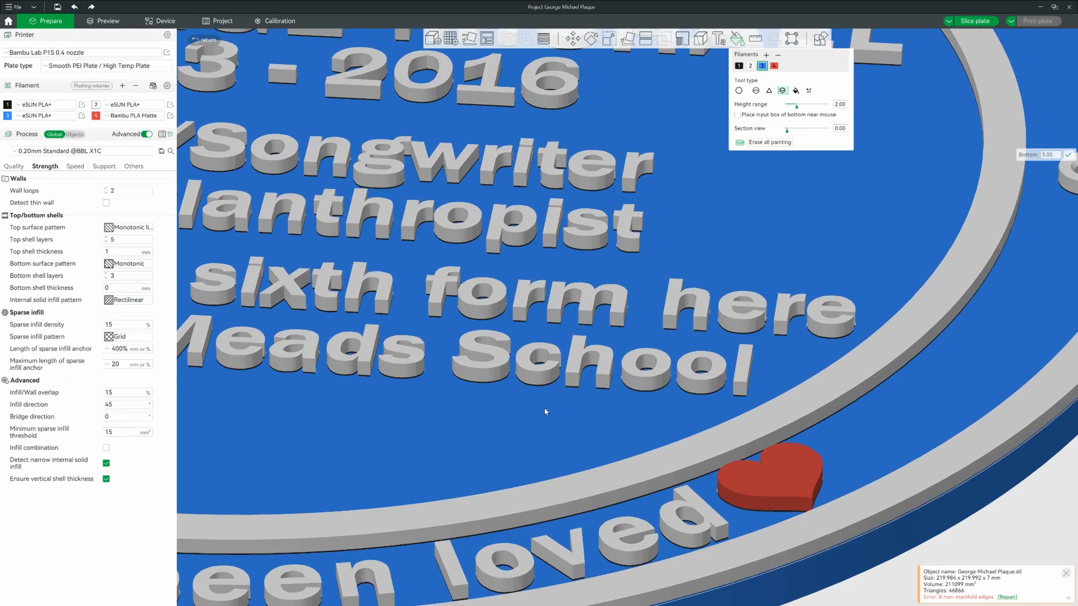
# Paint a 2.00 mm height band over the raised lettering, borders and hearts in filament 2 (white), starting near the letter bases
pyautogui.scroll(-2, 546, 412)
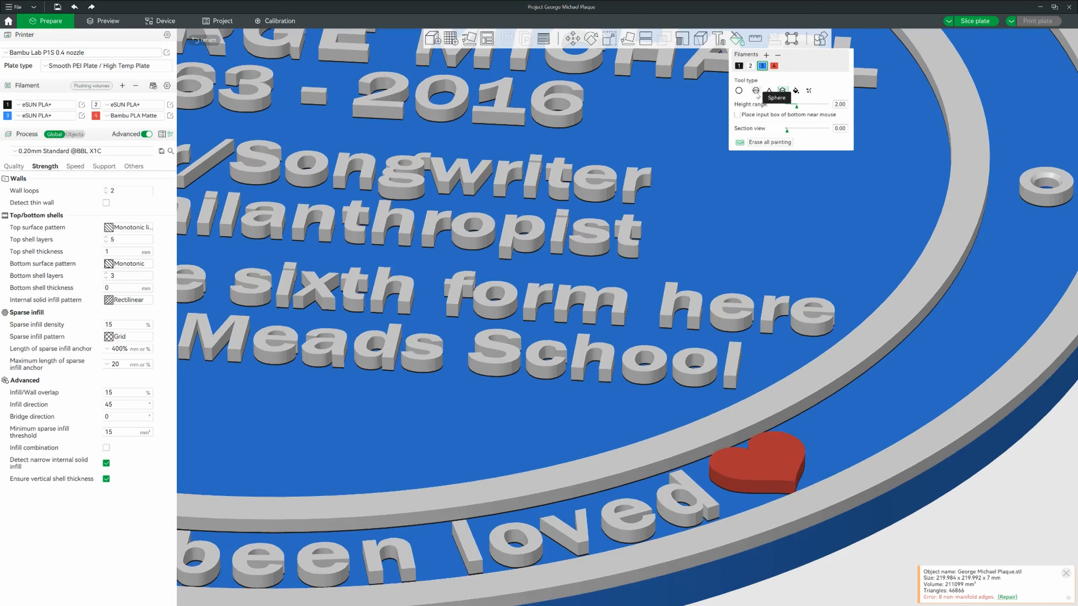
pyautogui.scroll(-1, 517, 419)
pyautogui.scroll(3, 519, 399)
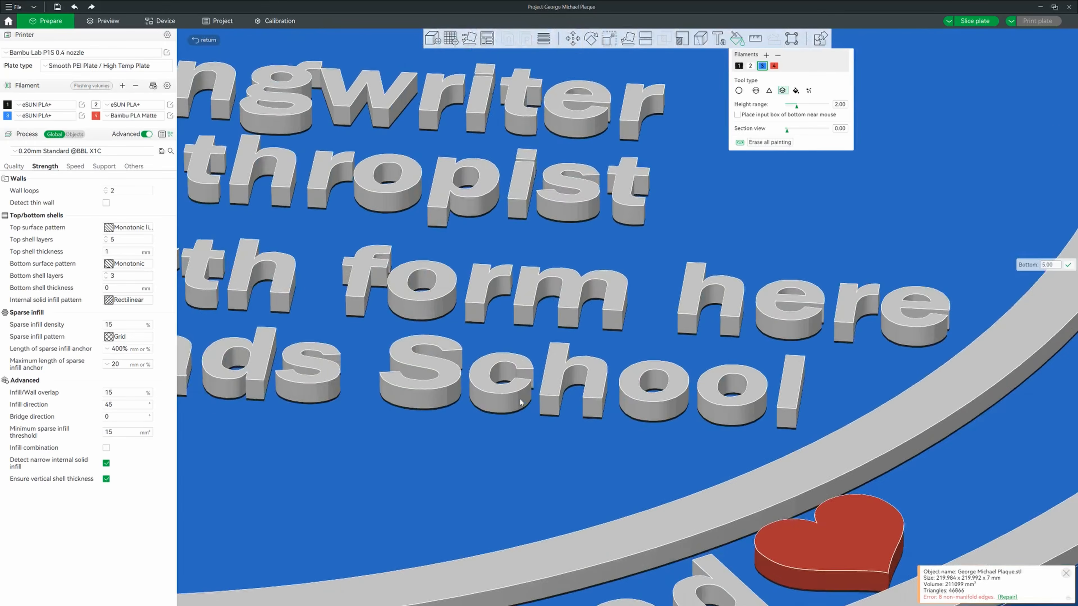
pyautogui.scroll(1, 520, 402)
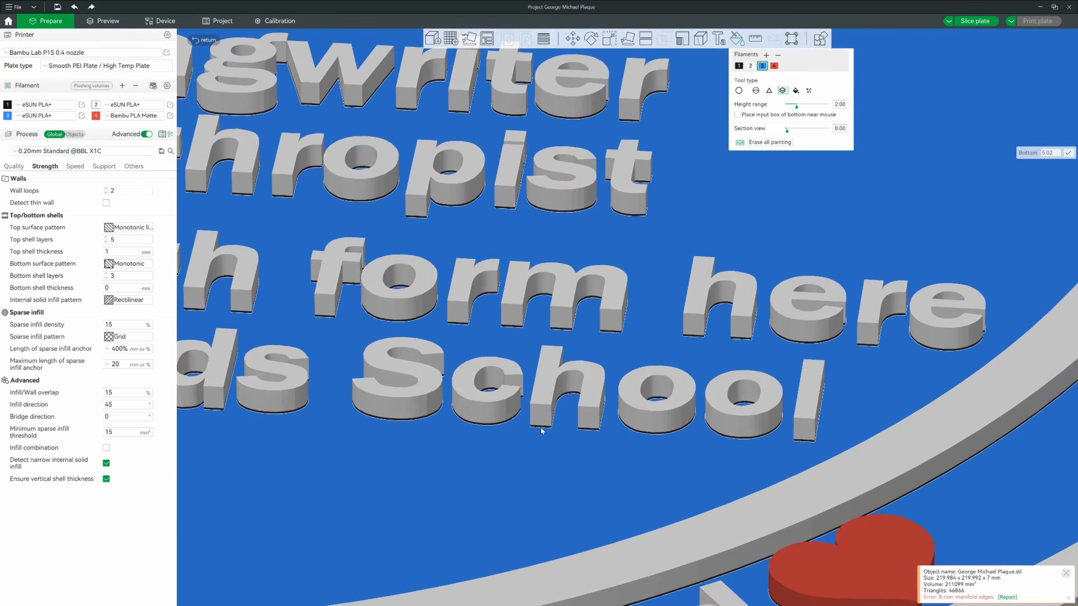
pyautogui.click(750, 66)
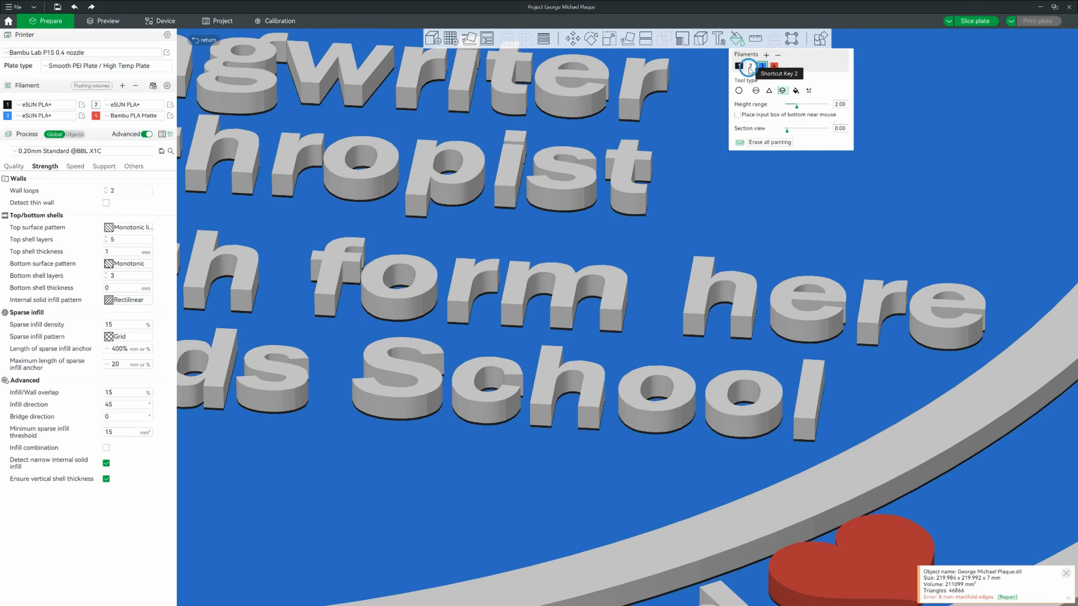
pyautogui.click(541, 427)
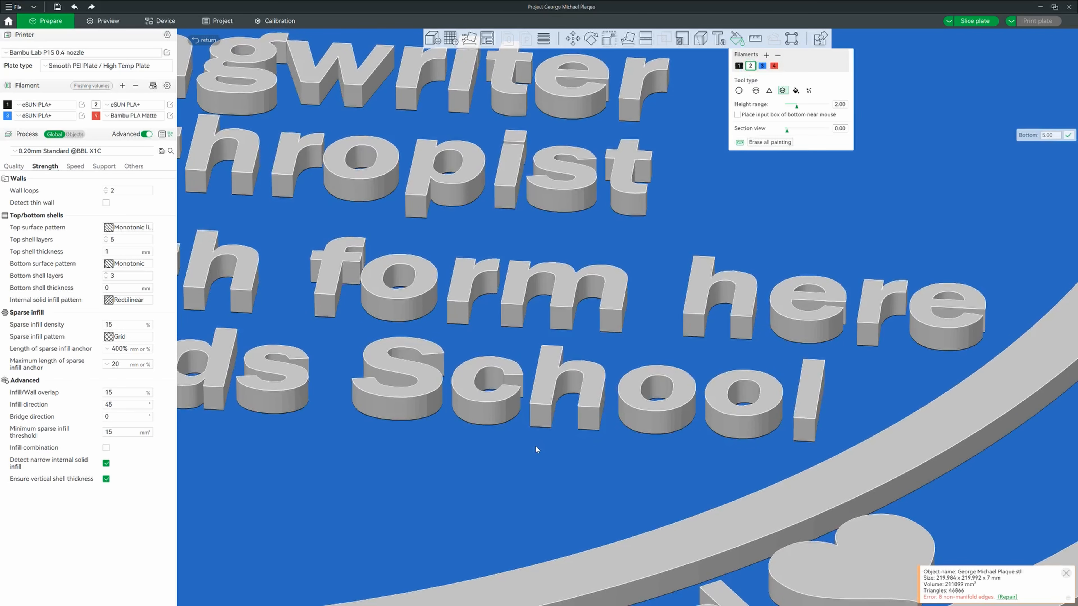
# Try applying the white height band from the blue background surface beside the lettering and undo it
pyautogui.scroll(-3, 535, 446)
pyautogui.scroll(5, 535, 446)
pyautogui.scroll(3, 552, 454)
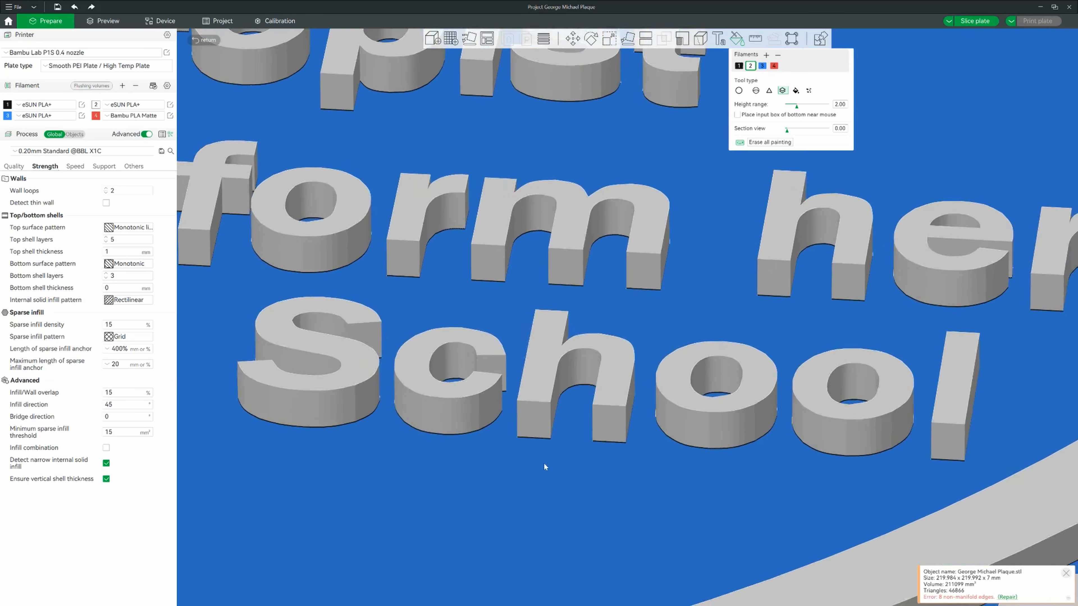
pyautogui.click(539, 473)
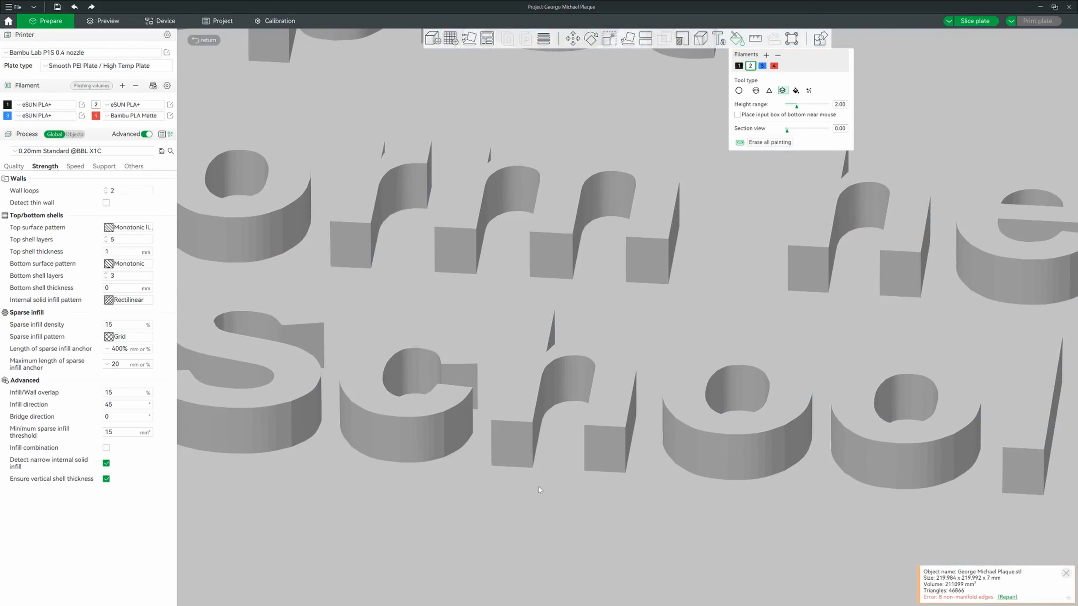
pyautogui.click(74, 6)
# Apply the 2.00 mm white height band at the base edge of the letter h in School
pyautogui.scroll(3, 524, 497)
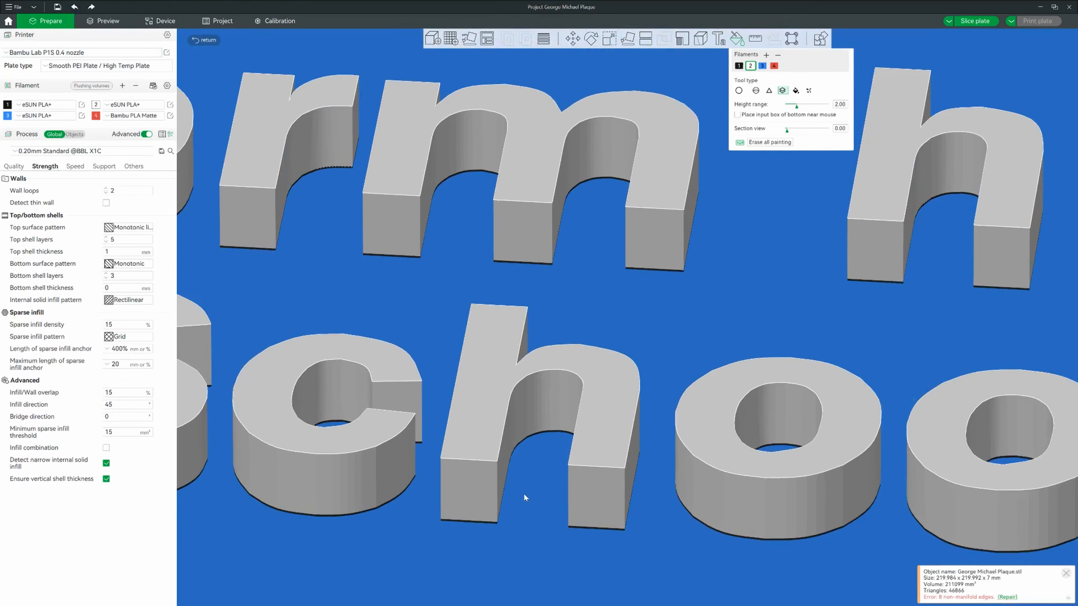
pyautogui.click(479, 523)
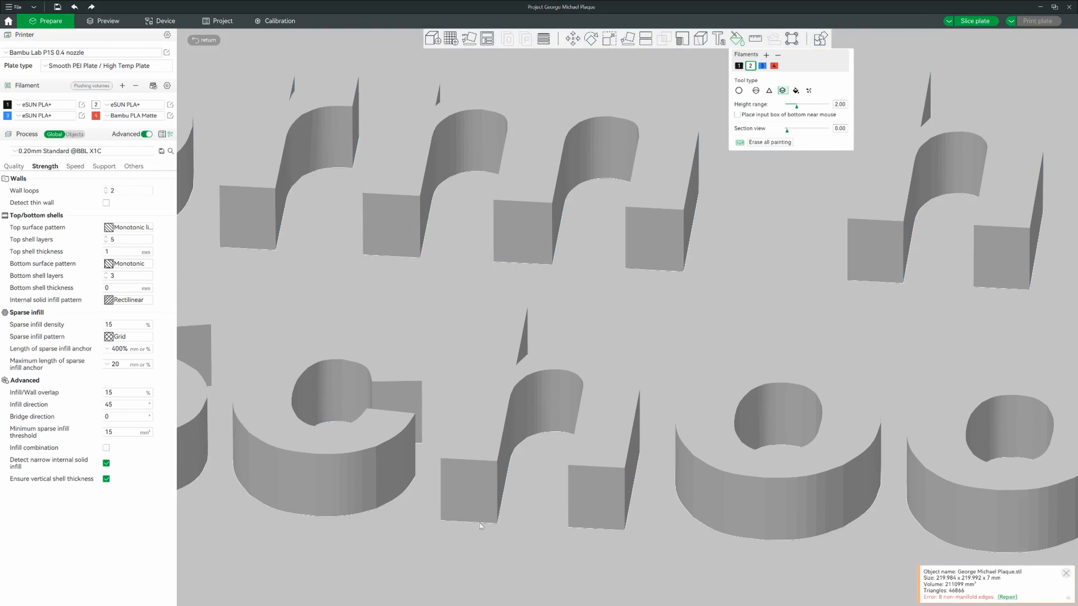
pyautogui.scroll(-8, 480, 526)
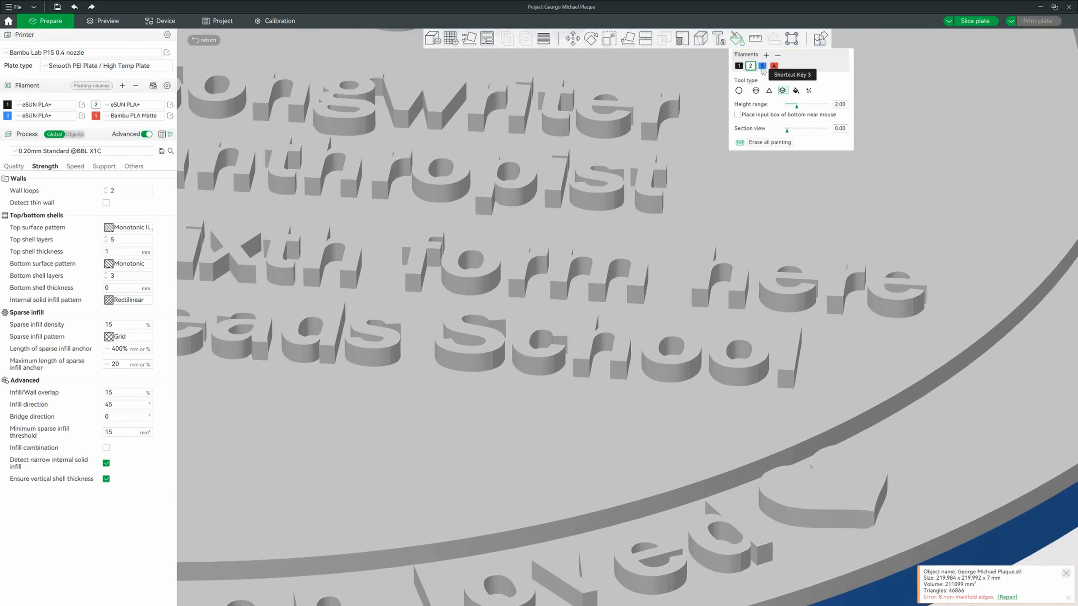
# Fill the central background and the outer ring background in filament 3 (blue) with edge detection on
pyautogui.click(761, 66)
pyautogui.click(796, 91)
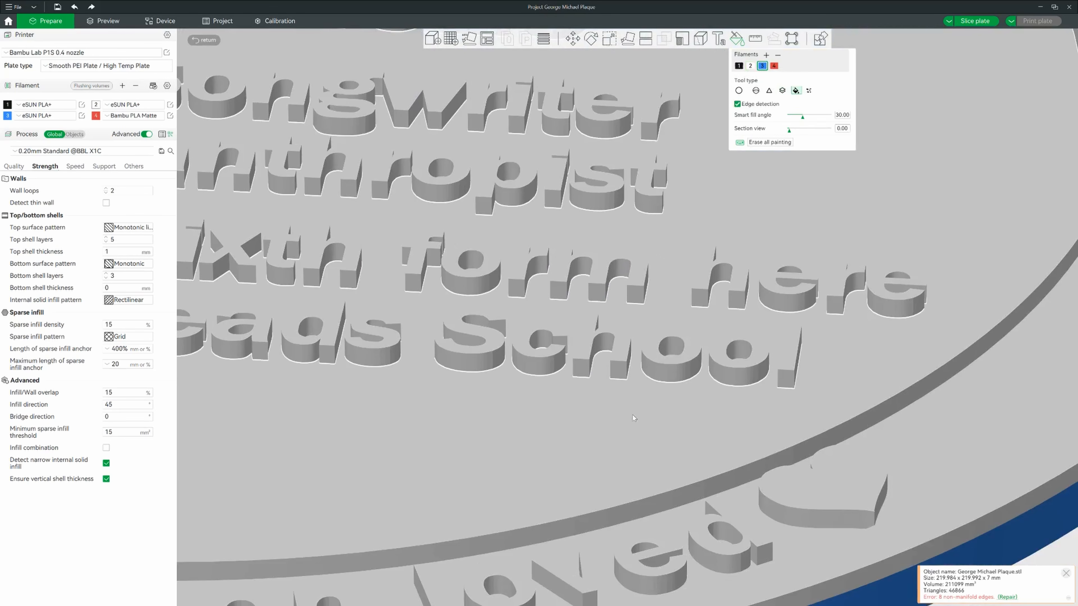
pyautogui.click(613, 440)
pyautogui.scroll(2, 613, 441)
pyautogui.scroll(2, 614, 441)
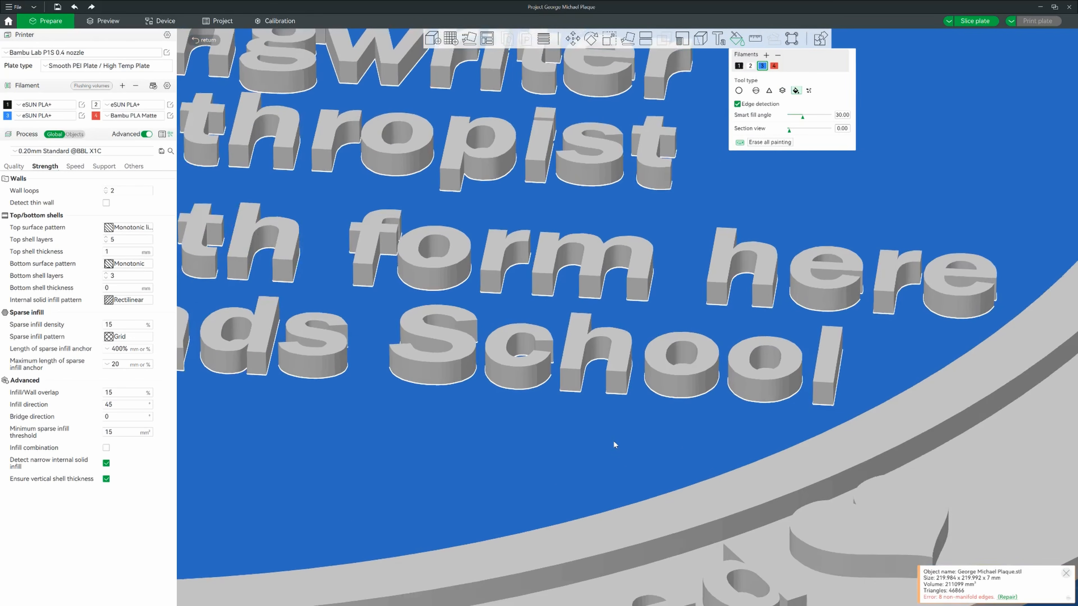
pyautogui.scroll(-5, 613, 440)
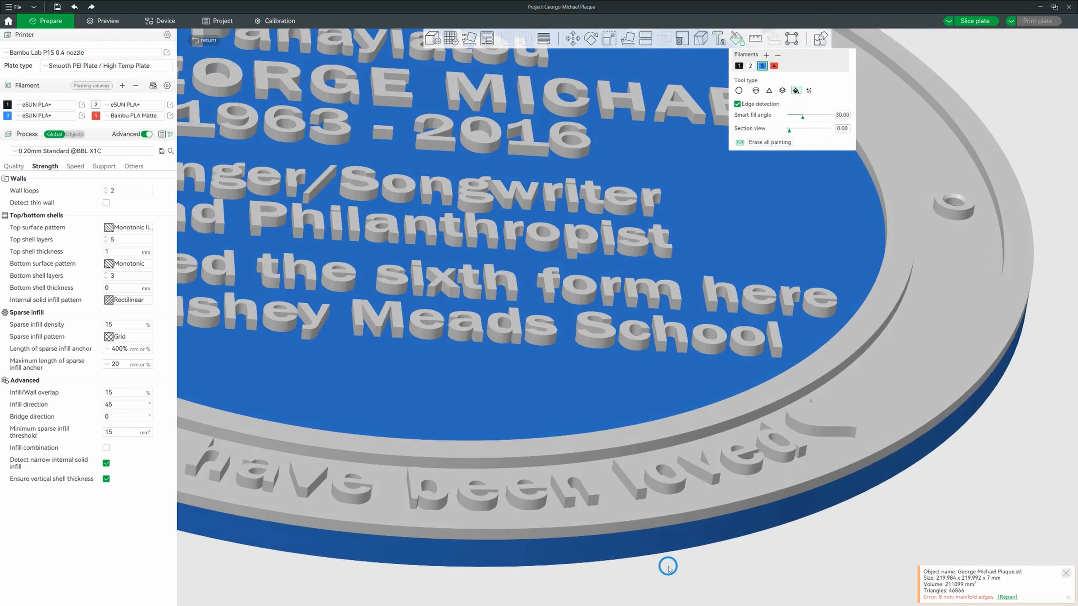
pyautogui.click(924, 342)
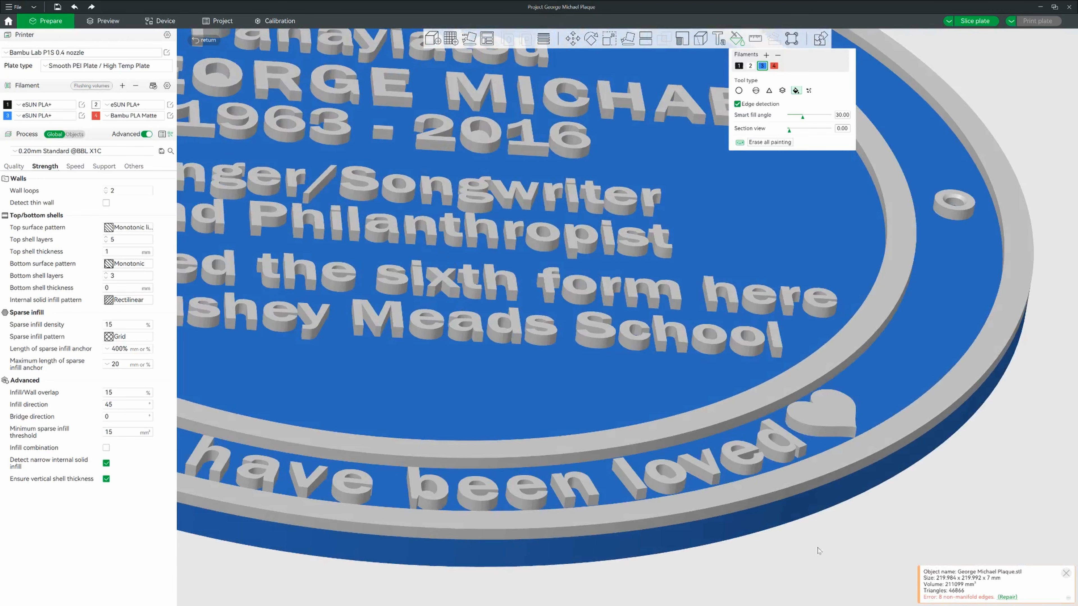
# Examine the repainted plaque from several angles, checking the enclosed letter areas, lettering, borders and mounting holes
pyautogui.moveTo(793, 549); pyautogui.dragTo(831, 527, button='right')
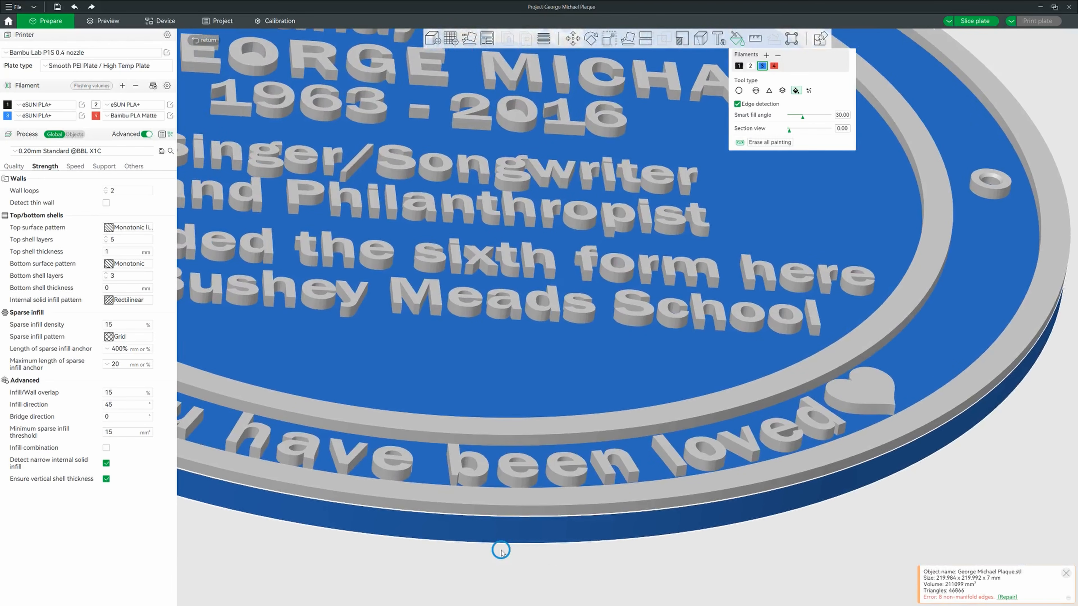
pyautogui.moveTo(995, 476)
pyautogui.mouseDown()
pyautogui.moveTo(975, 479)
pyautogui.moveTo(985, 472)
pyautogui.mouseUp()
pyautogui.scroll(-10, 774, 541)
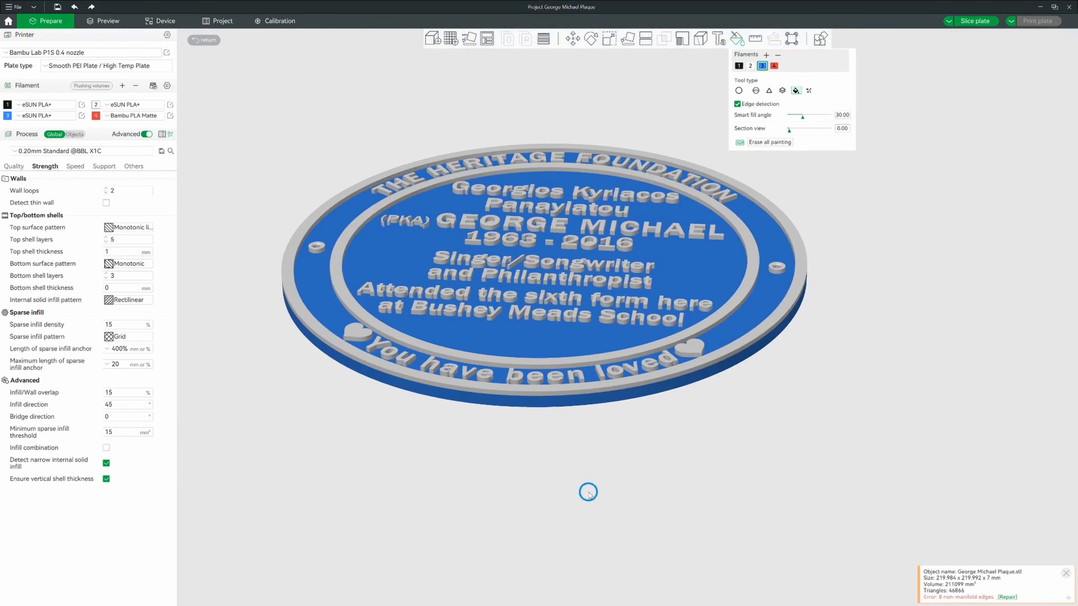
pyautogui.moveTo(588, 494); pyautogui.dragTo(560, 450)
pyautogui.scroll(10, 560, 450)
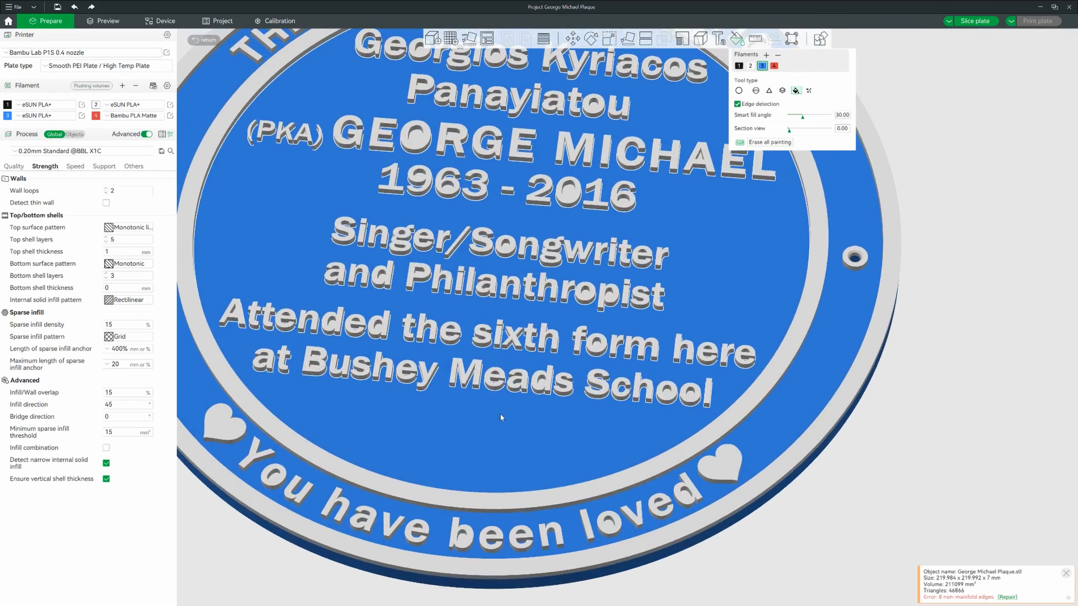
pyautogui.moveTo(266, 559); pyautogui.dragTo(262, 565)
pyautogui.scroll(2, 926, 454)
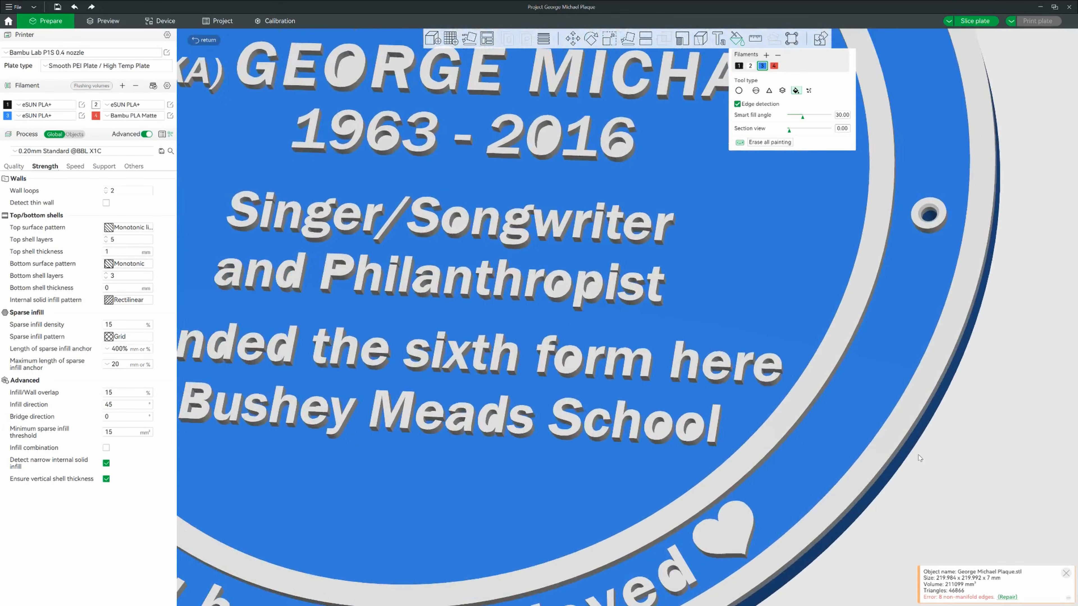
pyautogui.scroll(-3, 919, 457)
pyautogui.moveTo(908, 173); pyautogui.dragTo(942, 376)
pyautogui.scroll(-4, 928, 289)
pyautogui.scroll(5, 929, 288)
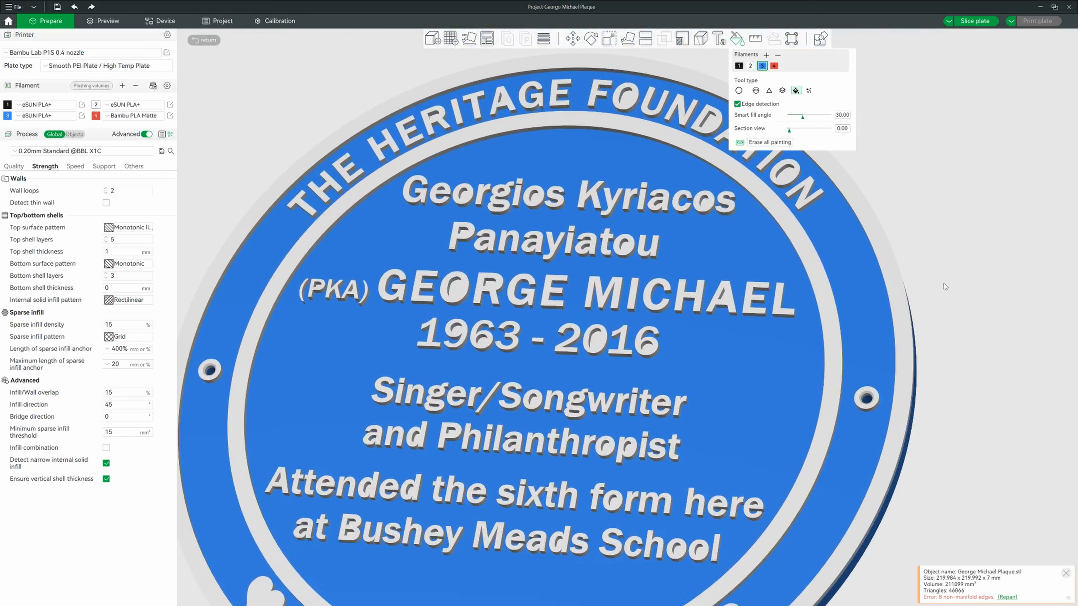
pyautogui.moveTo(967, 237); pyautogui.dragTo(922, 295)
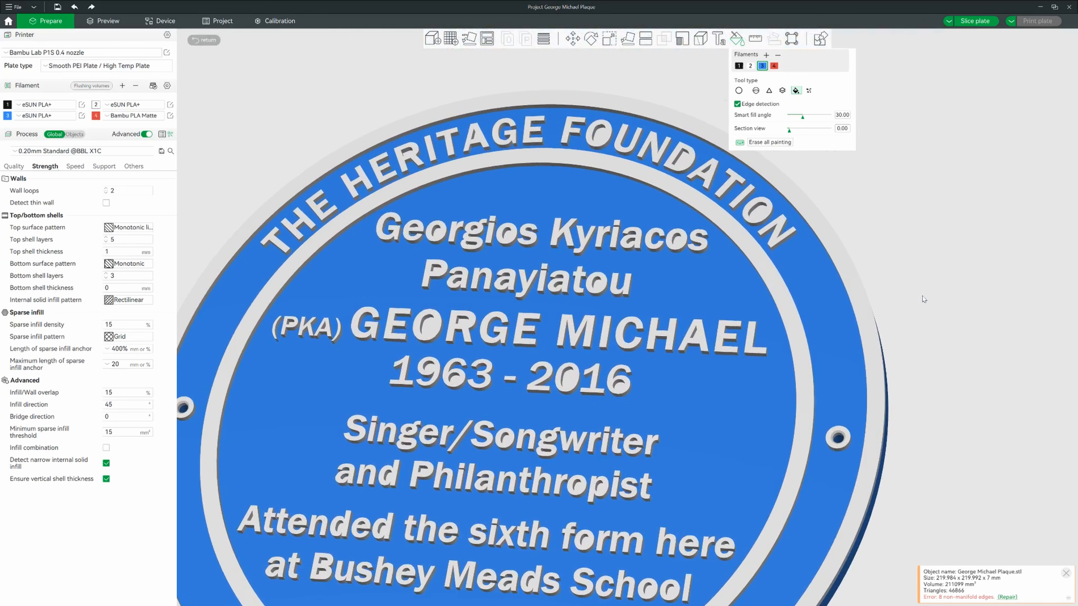
# Fill the enclosed background areas inside the plaque's letters in blue and check the lettering up close
pyautogui.click(761, 209)
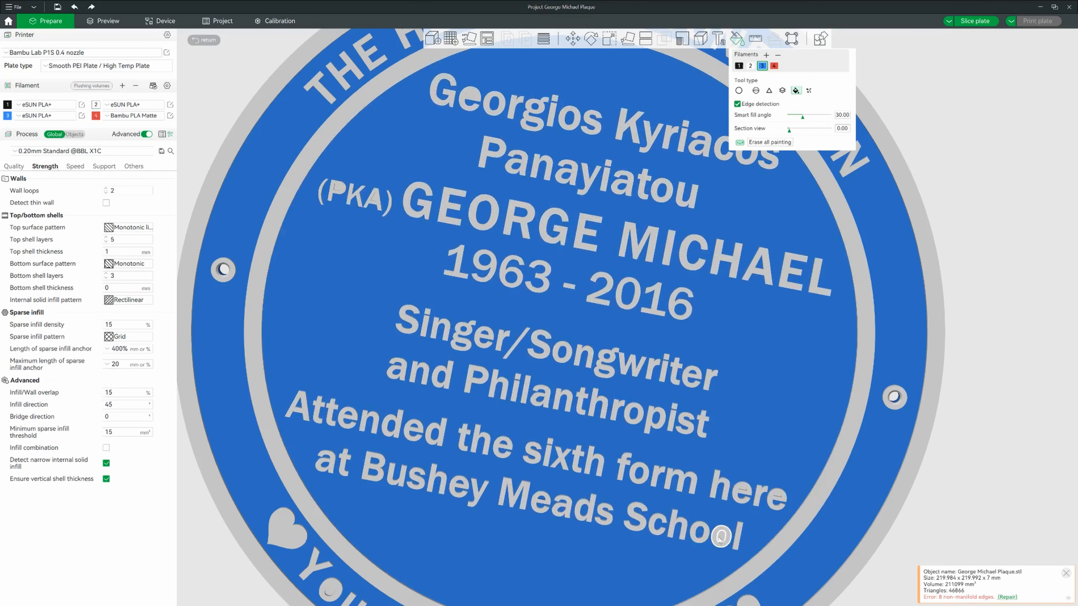
pyautogui.scroll(5, 926, 495)
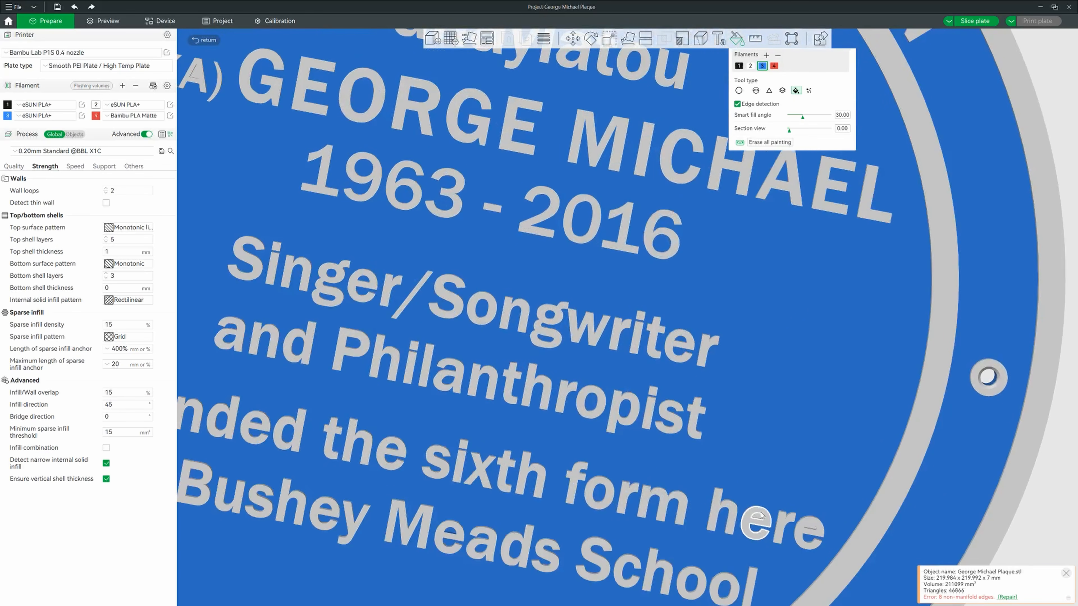
pyautogui.scroll(-6, 811, 529)
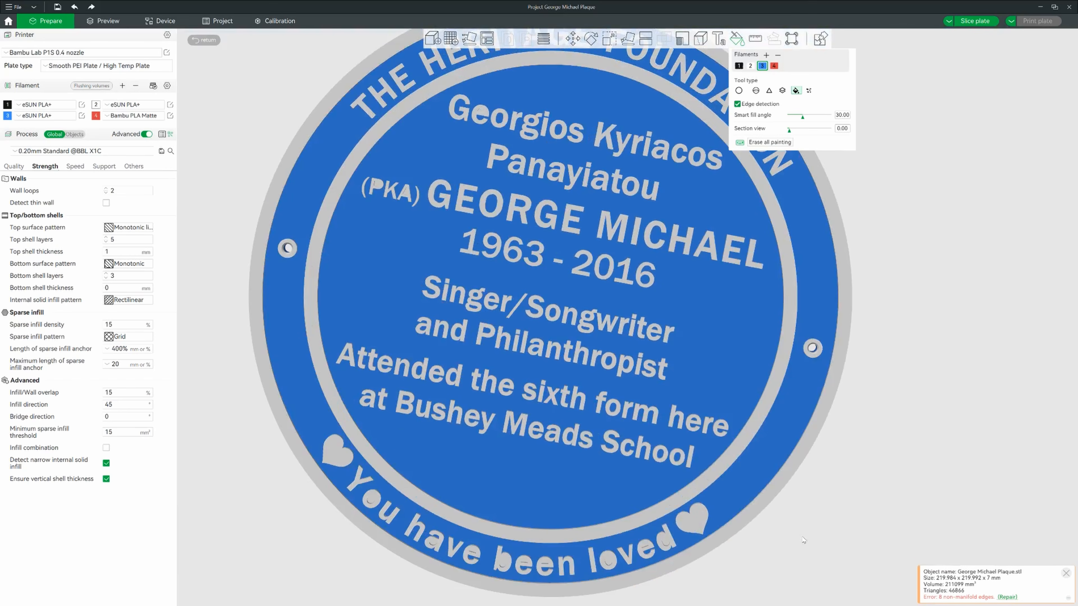
pyautogui.moveTo(803, 540); pyautogui.dragTo(810, 471, button='middle')
pyautogui.scroll(3, 709, 533)
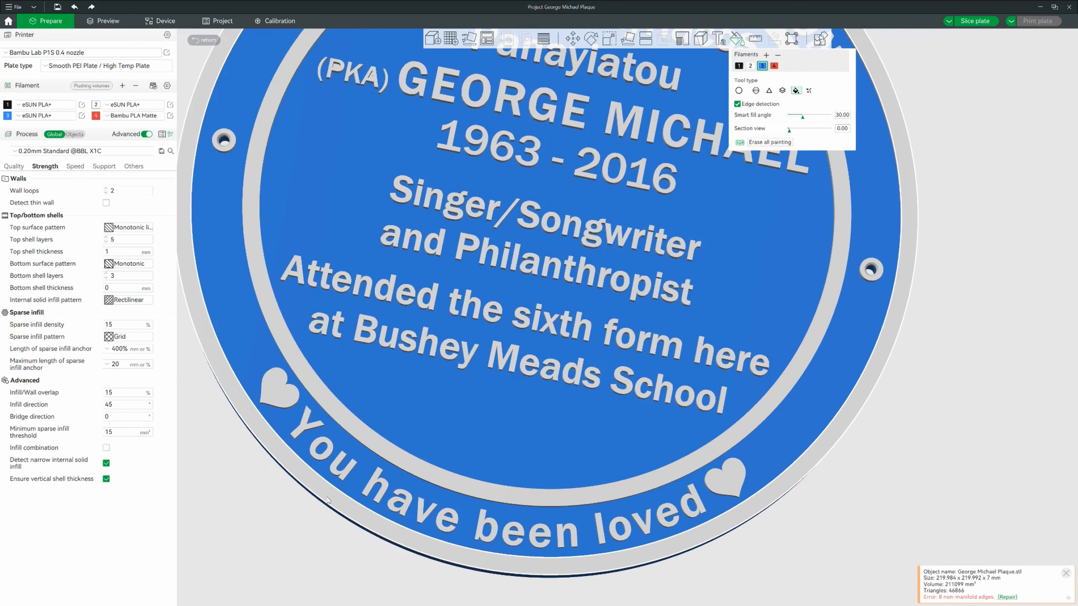
pyautogui.scroll(3, 328, 501)
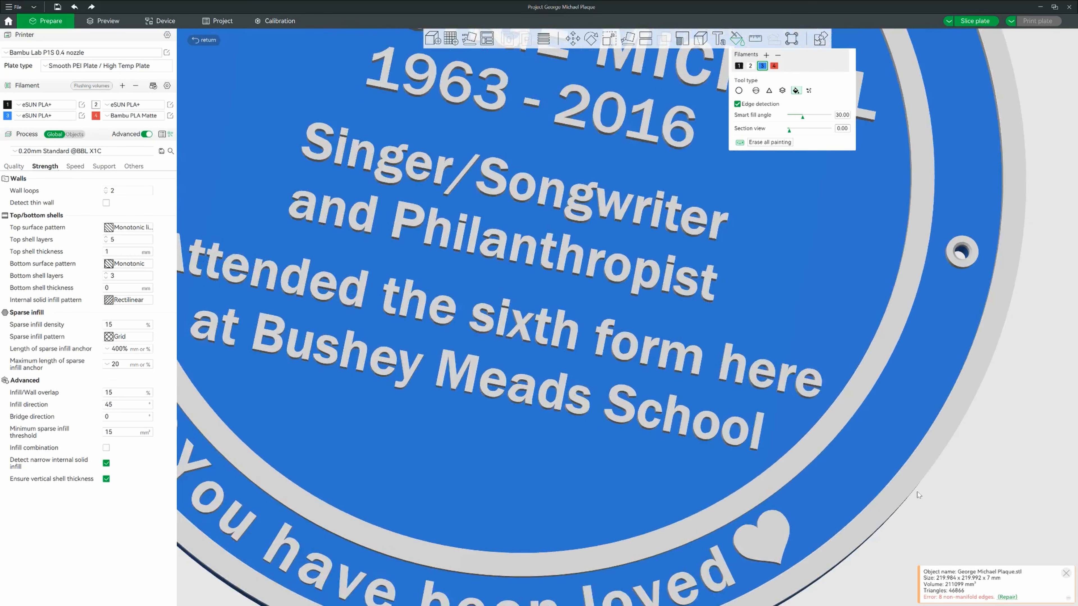
# Inspect the painted lettering, borders, hearts and blue backgrounds up close and from several angles for missed areas
pyautogui.moveTo(946, 489); pyautogui.dragTo(944, 507)
pyautogui.scroll(3, 488, 420)
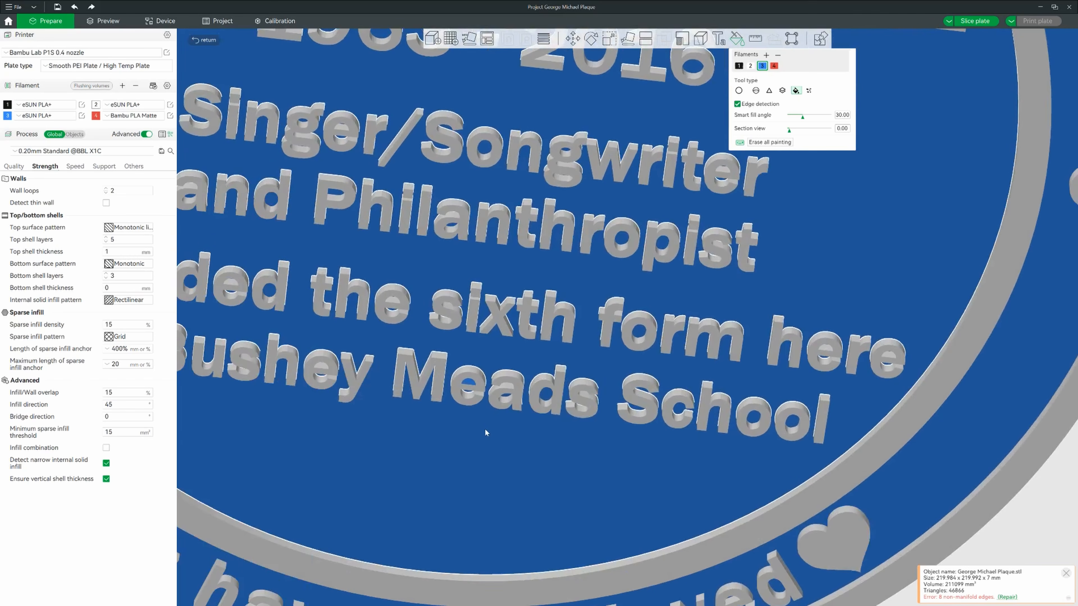
pyautogui.scroll(1, 484, 428)
pyautogui.moveTo(1013, 524); pyautogui.dragTo(1015, 528)
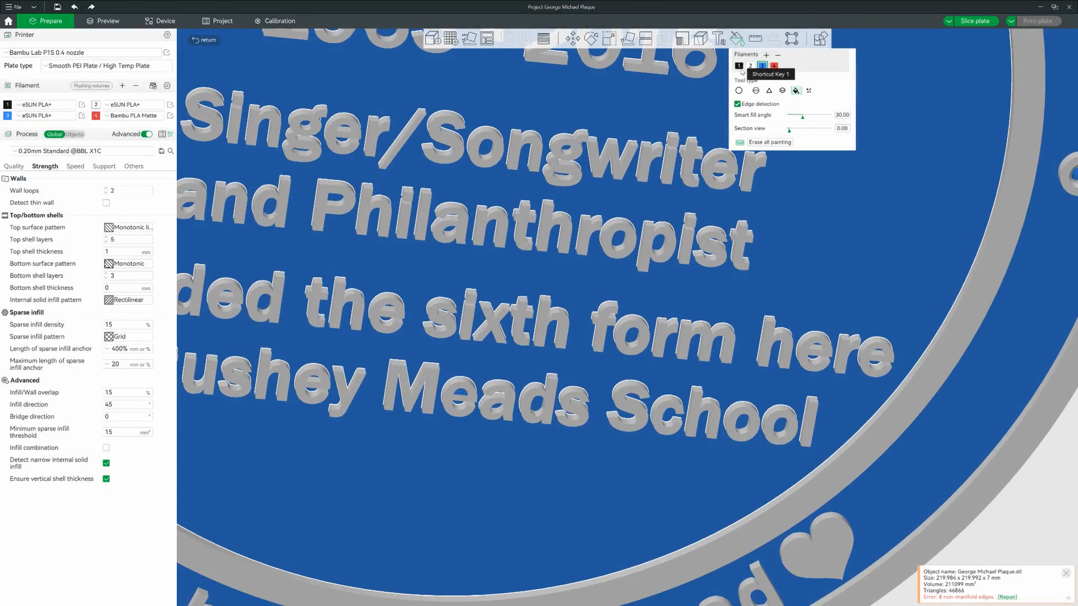
pyautogui.click(750, 65)
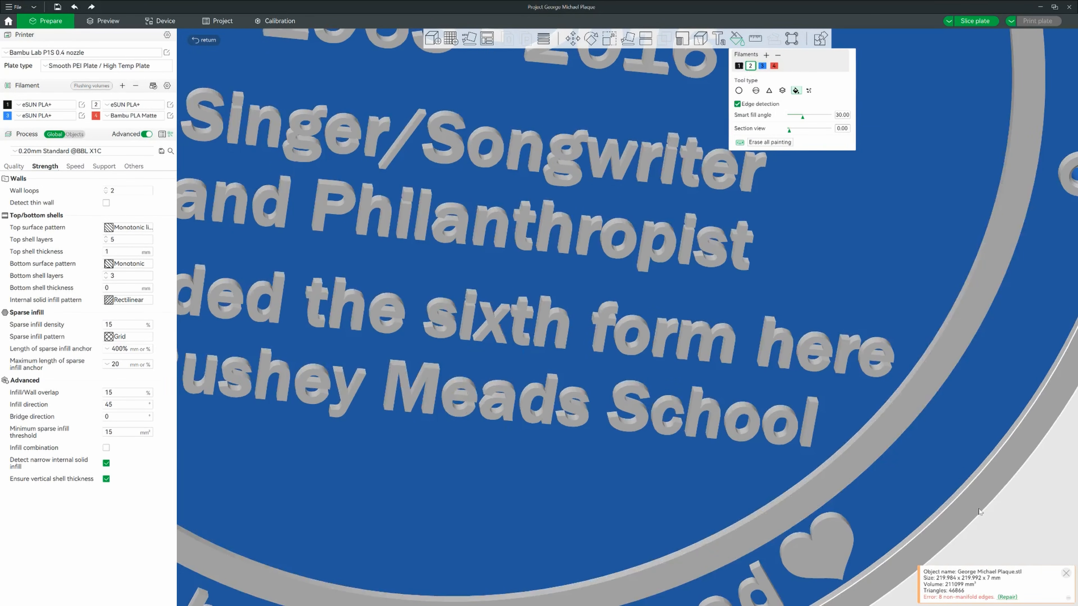
pyautogui.scroll(-6, 978, 512)
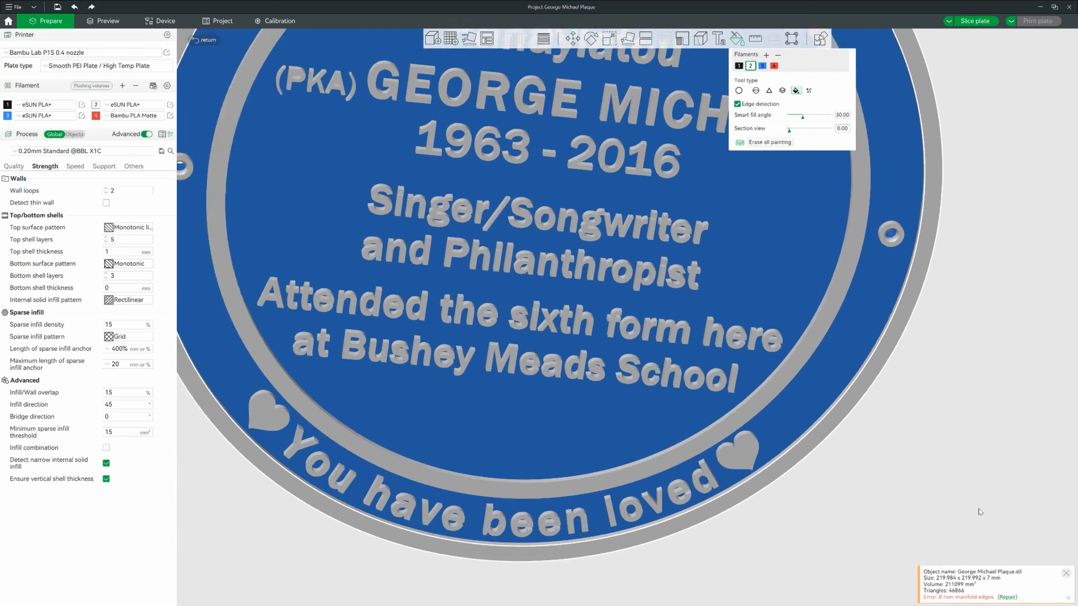
pyautogui.scroll(-3, 978, 512)
pyautogui.moveTo(983, 418); pyautogui.dragTo(985, 503)
pyautogui.scroll(3, 547, 360)
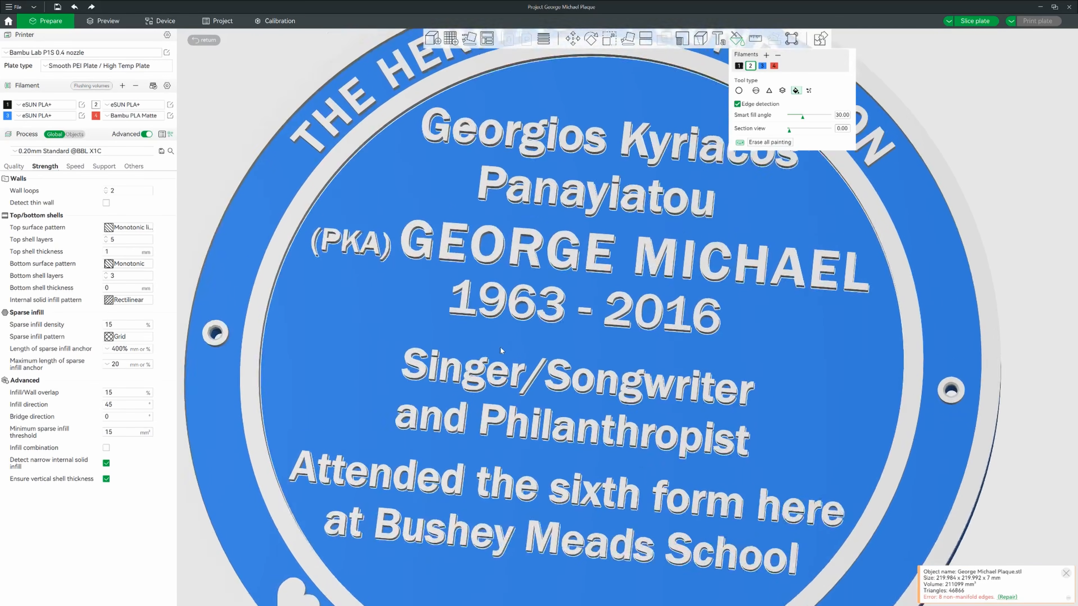
pyautogui.click(762, 65)
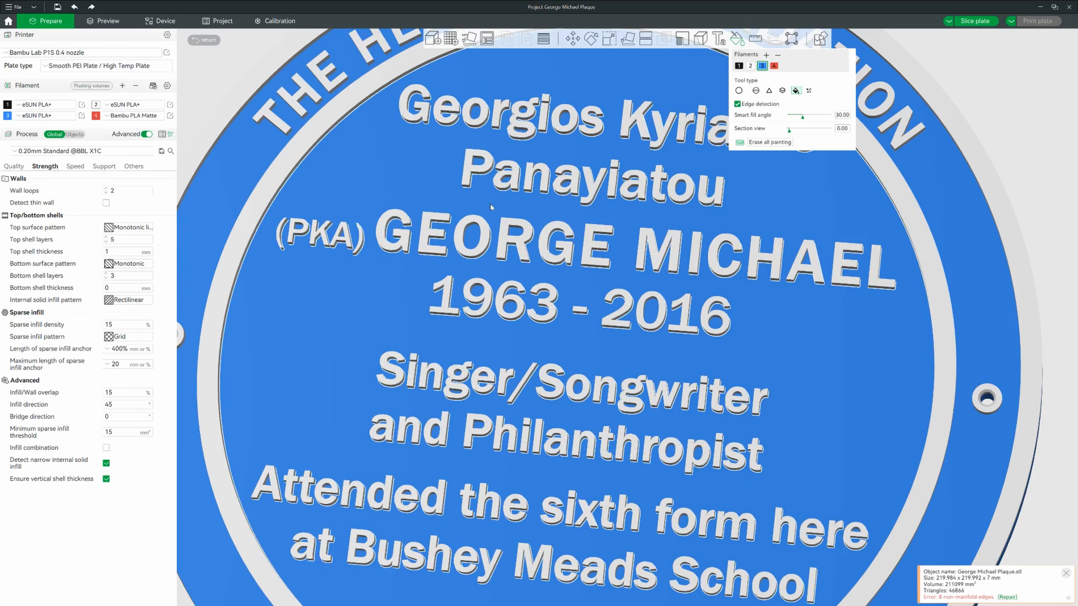
pyautogui.scroll(2, 490, 203)
pyautogui.scroll(-4, 490, 203)
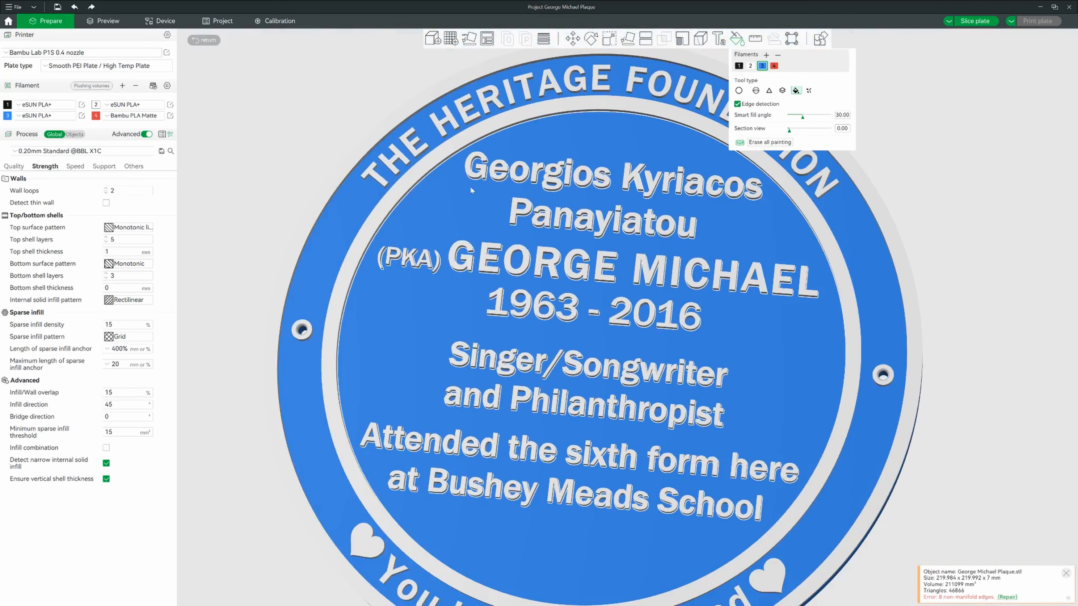
pyautogui.scroll(-3, 937, 285)
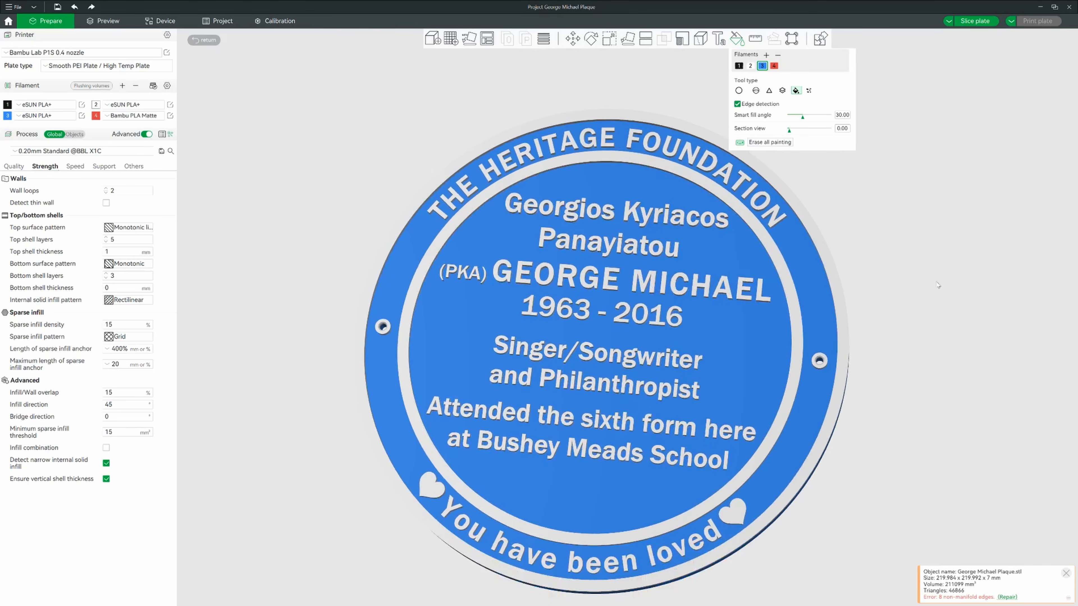
pyautogui.moveTo(938, 285); pyautogui.dragTo(912, 267, button='middle')
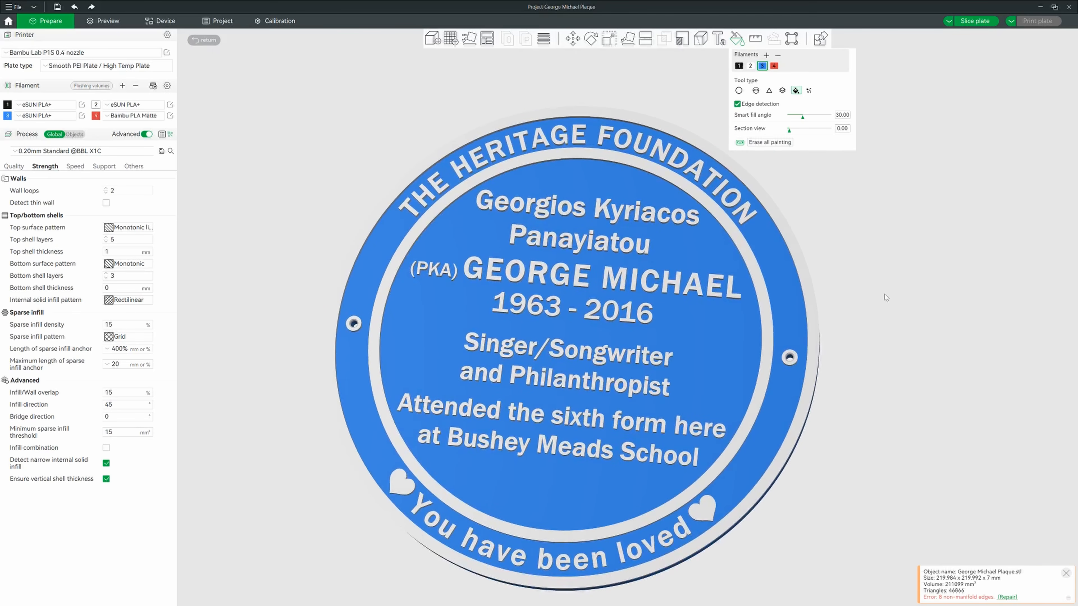
pyautogui.moveTo(916, 383); pyautogui.dragTo(899, 303, button='middle')
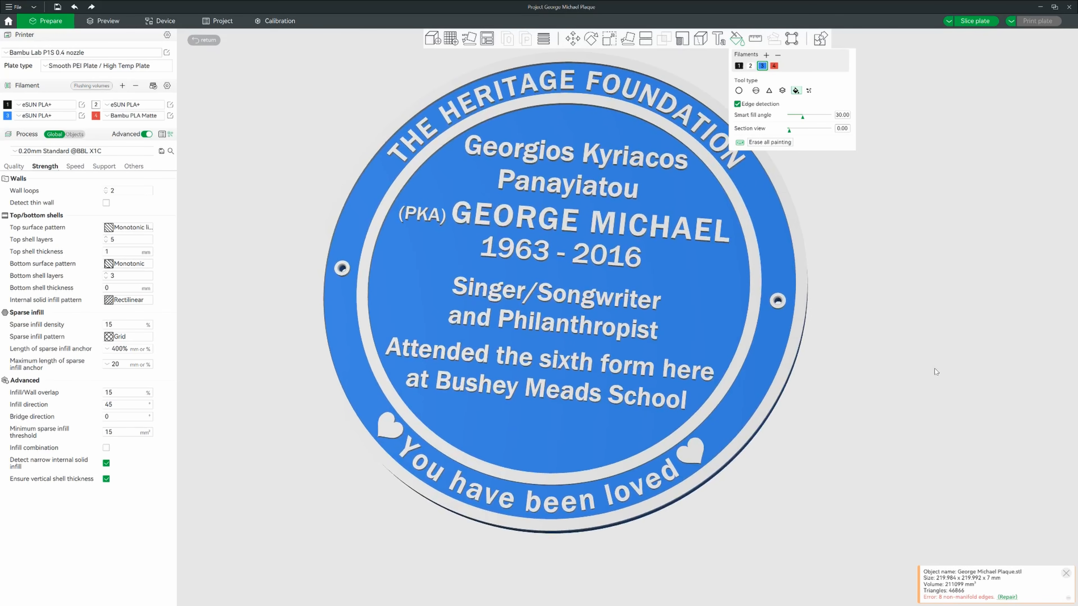
pyautogui.moveTo(936, 372)
pyautogui.mouseDown()
pyautogui.moveTo(928, 332)
pyautogui.moveTo(929, 361)
pyautogui.moveTo(950, 361)
pyautogui.moveTo(940, 364)
pyautogui.mouseUp()
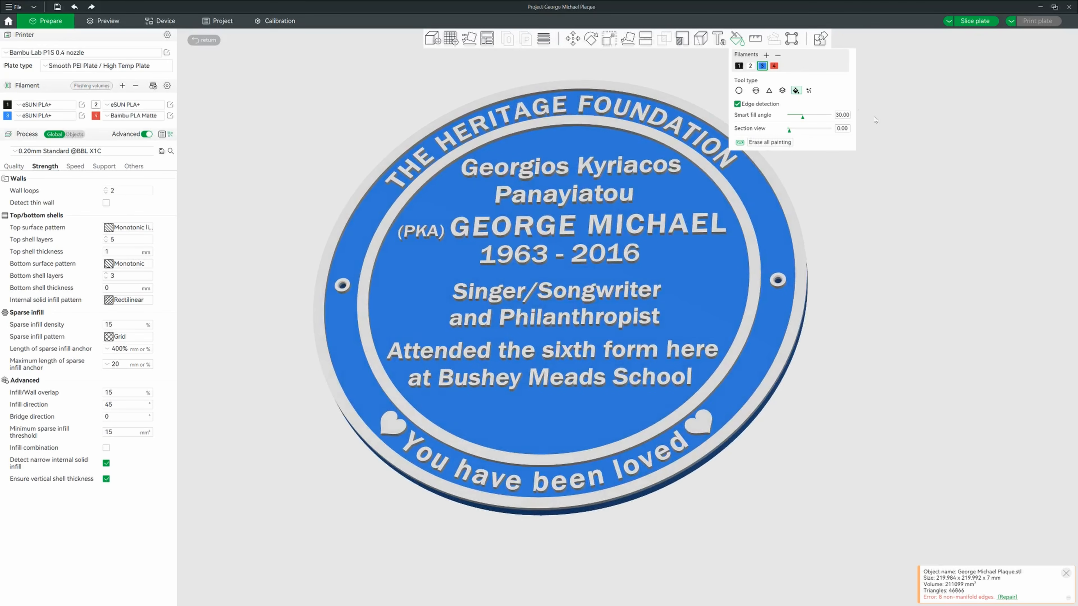
# Fill both hearts beside the You have been loved lettering with filament 4 (red)
pyautogui.click(775, 66)
pyautogui.click(700, 434)
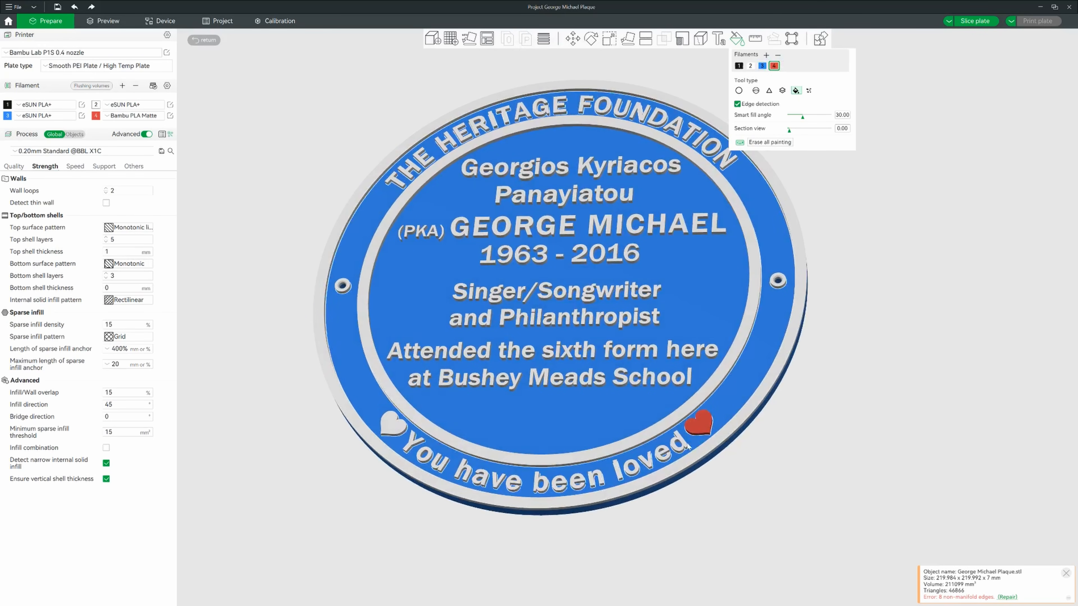
pyautogui.click(388, 438)
pyautogui.moveTo(393, 452)
pyautogui.mouseDown()
pyautogui.moveTo(407, 479)
pyautogui.moveTo(392, 486)
pyautogui.moveTo(385, 472)
pyautogui.moveTo(375, 524)
pyautogui.moveTo(384, 475)
pyautogui.moveTo(403, 473)
pyautogui.mouseUp()
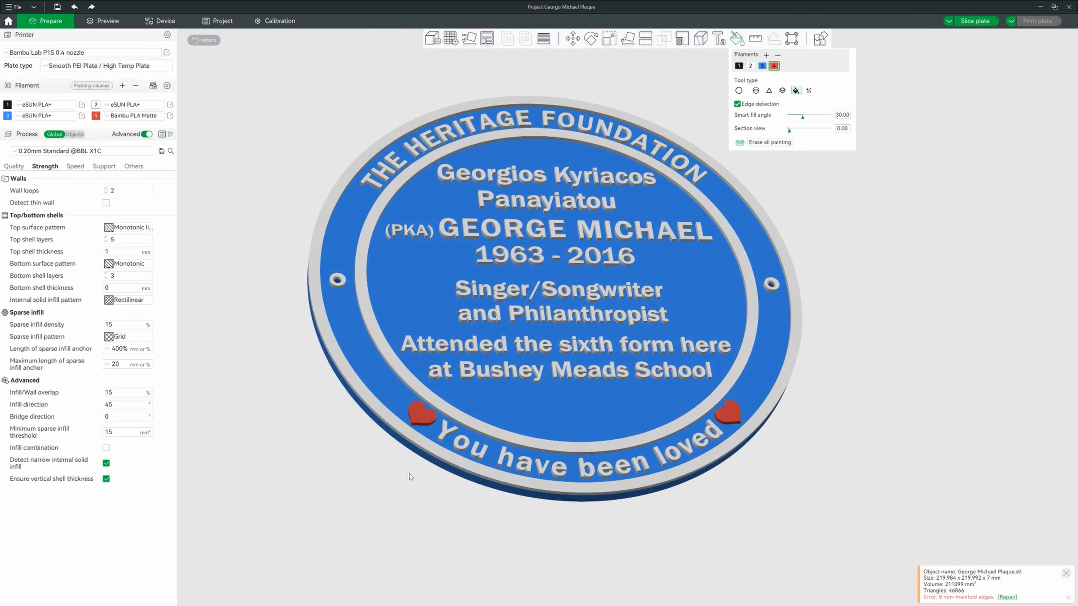
# Slice the plate and inspect the prime tower beside the plaque in the sliced preview
pyautogui.click(975, 22)
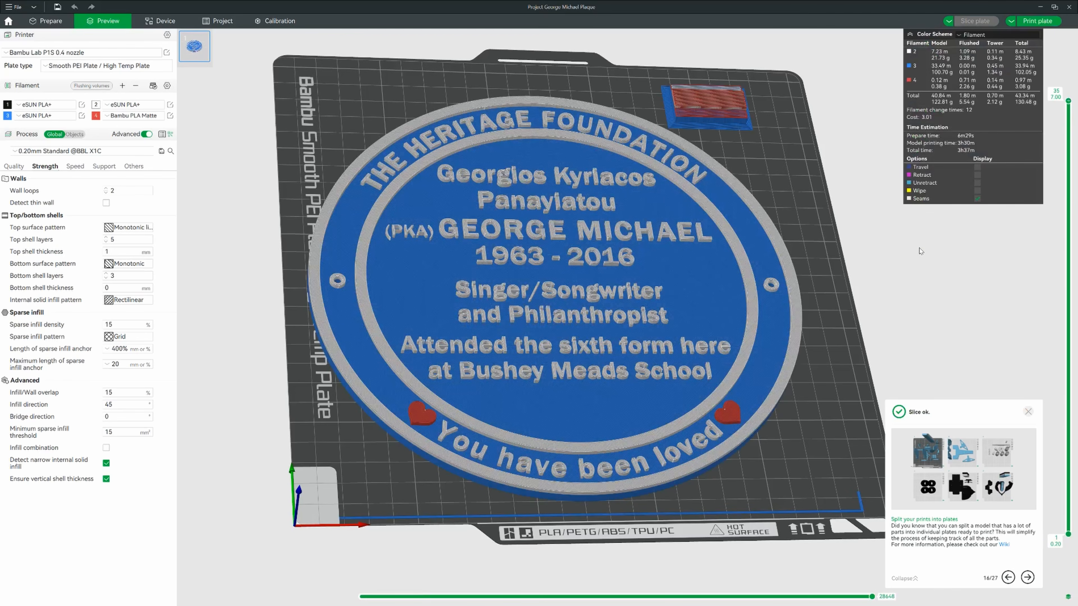
pyautogui.moveTo(920, 251); pyautogui.dragTo(928, 321)
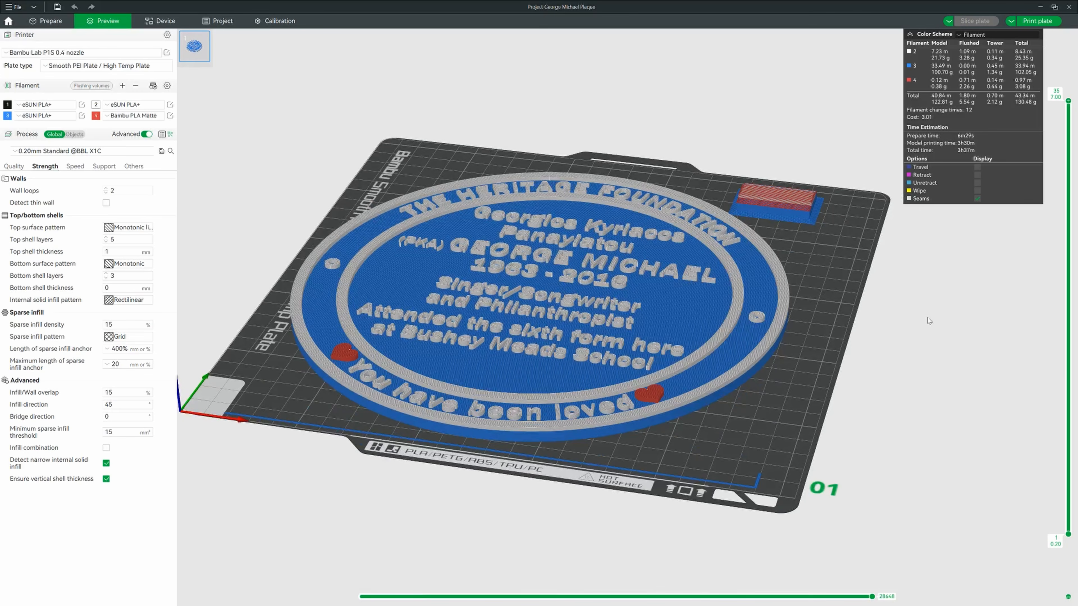
pyautogui.moveTo(928, 317); pyautogui.dragTo(618, 341, button='right')
pyautogui.moveTo(667, 307); pyautogui.dragTo(643, 299)
pyautogui.scroll(6, 572, 348)
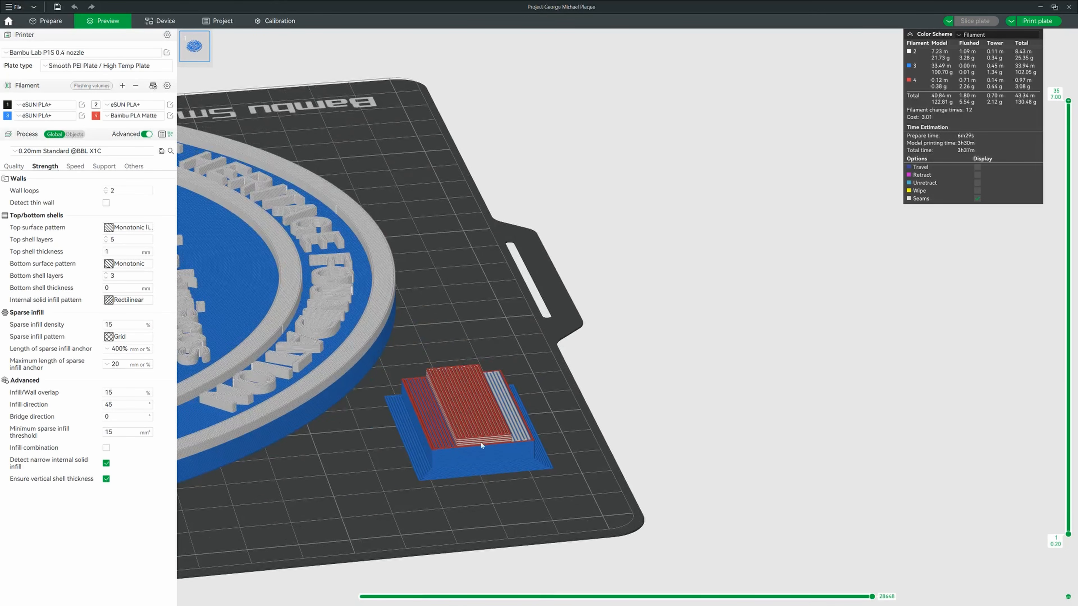
pyautogui.moveTo(686, 422); pyautogui.dragTo(710, 402, button='right')
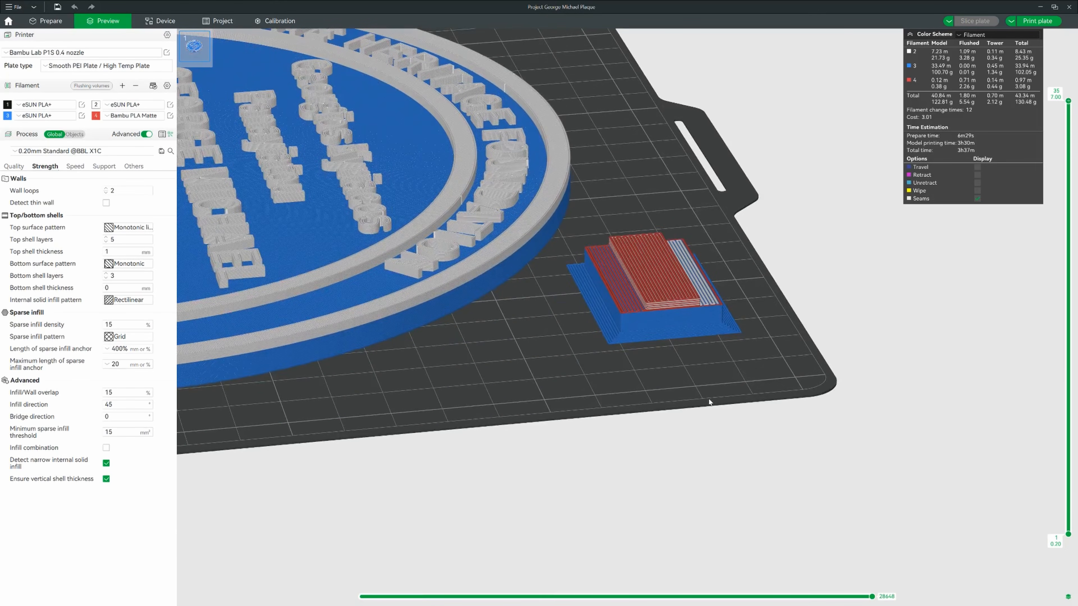
pyautogui.moveTo(363, 500); pyautogui.dragTo(391, 507)
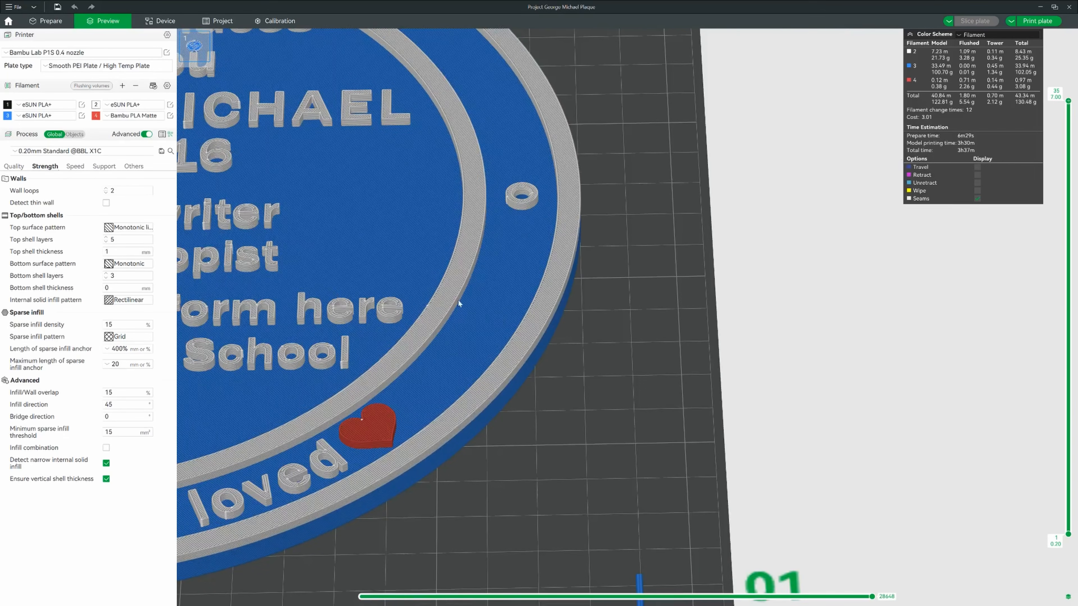
# Examine the sliced plaque's lettering, borders, hearts and mounting holes from several angles
pyautogui.scroll(-10, 748, 375)
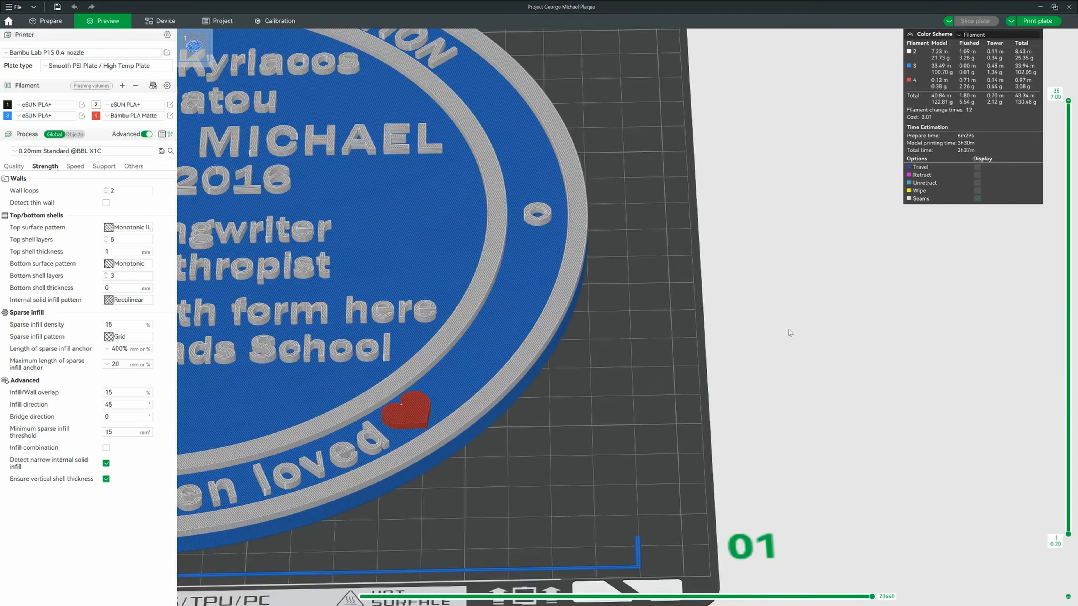
pyautogui.moveTo(779, 349); pyautogui.dragTo(749, 403)
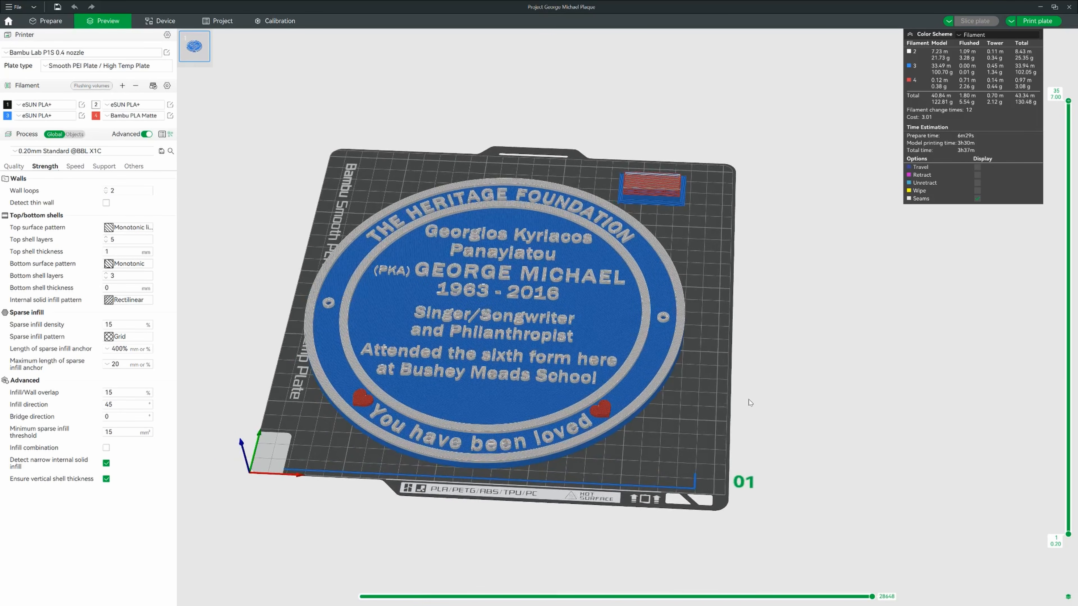
pyautogui.scroll(5, 743, 400)
pyautogui.moveTo(804, 380)
pyautogui.mouseDown()
pyautogui.moveTo(796, 391)
pyautogui.moveTo(740, 396)
pyautogui.moveTo(825, 450)
pyautogui.moveTo(769, 390)
pyautogui.moveTo(825, 399)
pyautogui.moveTo(806, 395)
pyautogui.mouseUp()
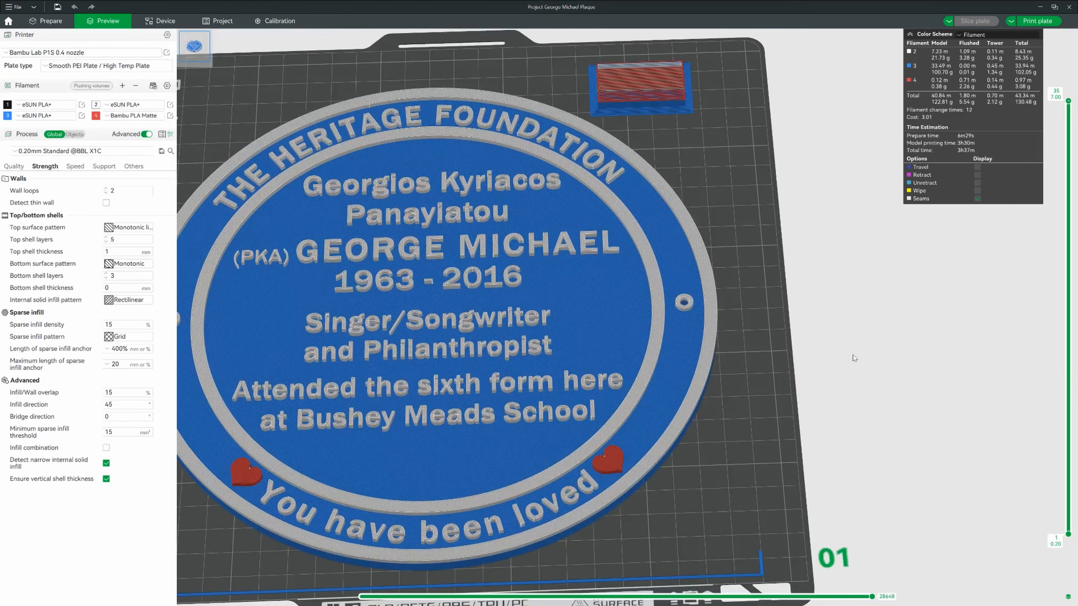
pyautogui.moveTo(851, 331); pyautogui.dragTo(882, 370)
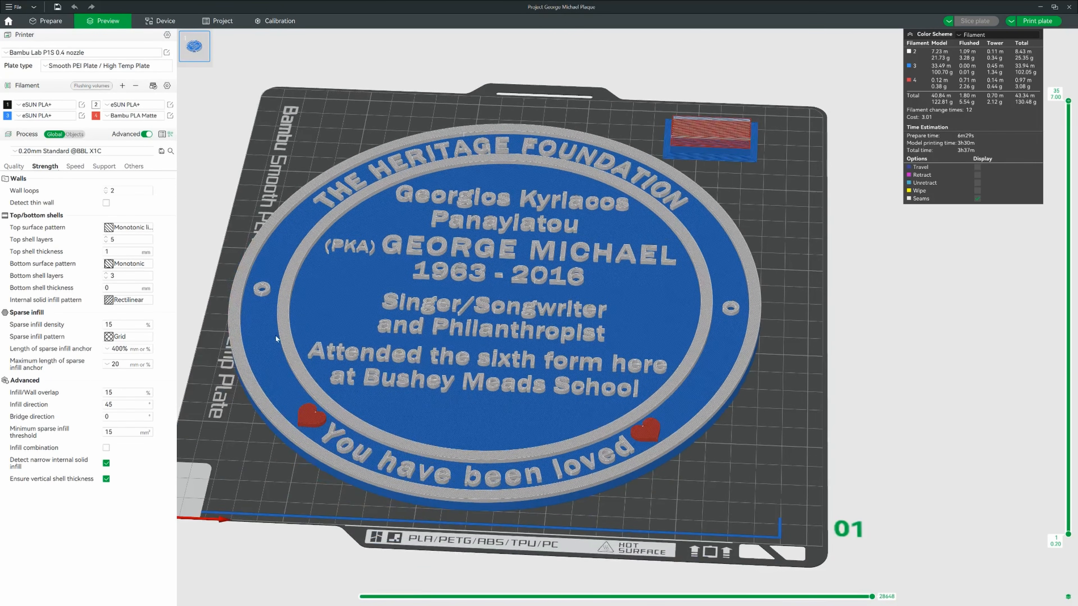
pyautogui.moveTo(190, 283); pyautogui.dragTo(189, 263)
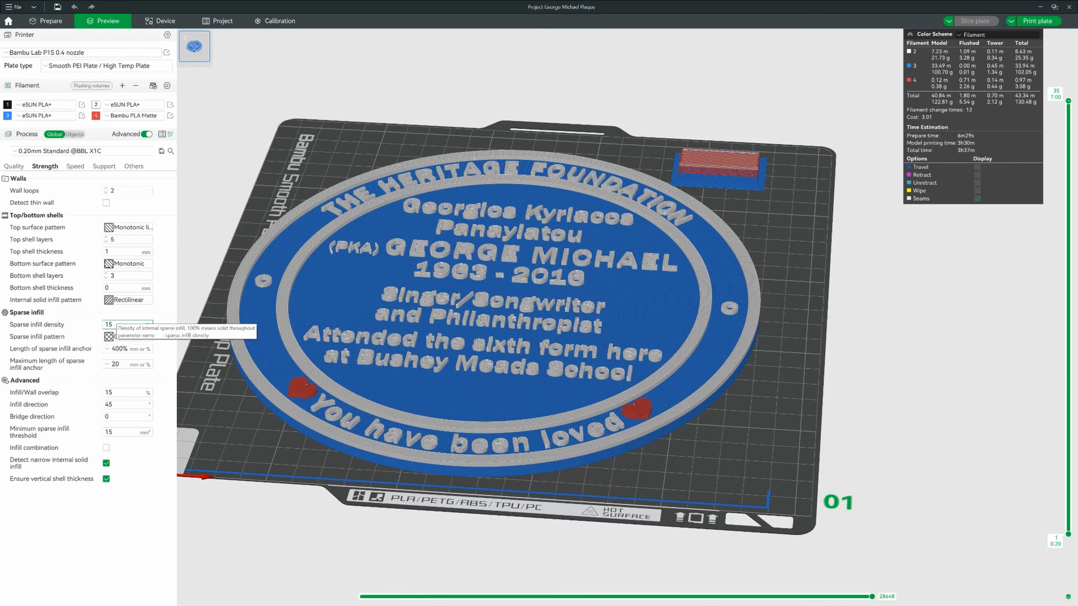
pyautogui.moveTo(198, 195); pyautogui.dragTo(258, 228, button='right')
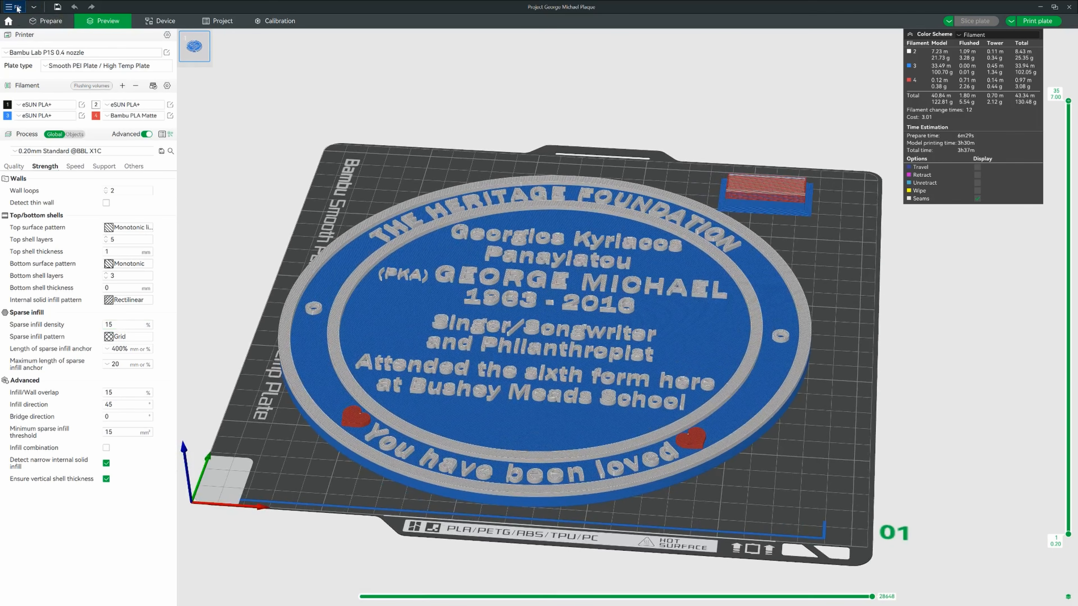
# Save the project as the 3MF file Project George Michael Plaque, replacing the existing file
pyautogui.click(56, 7)
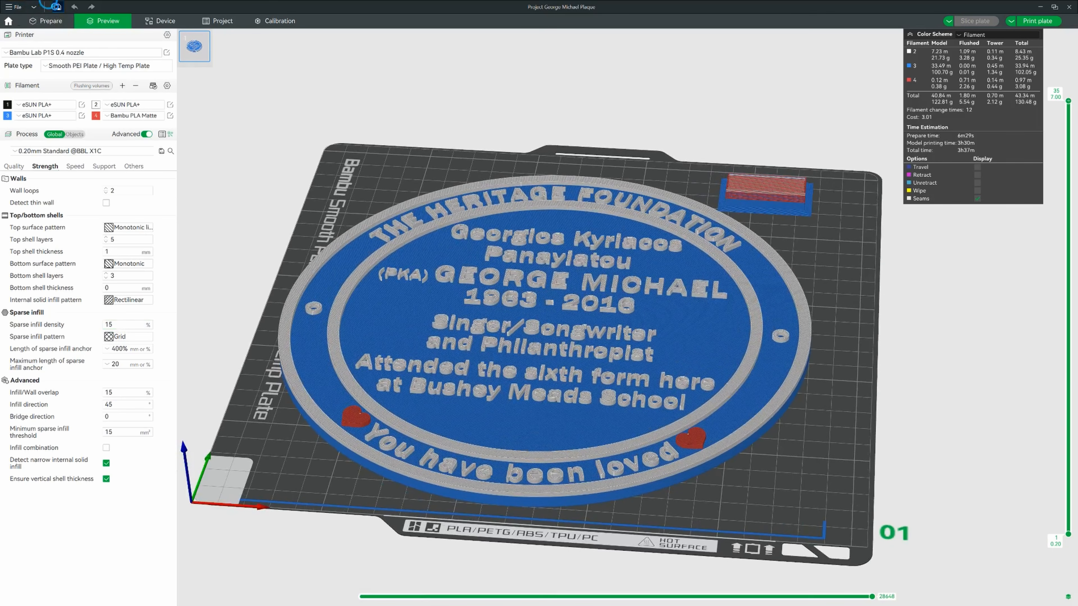
pyautogui.click(15, 8)
pyautogui.click(60, 54)
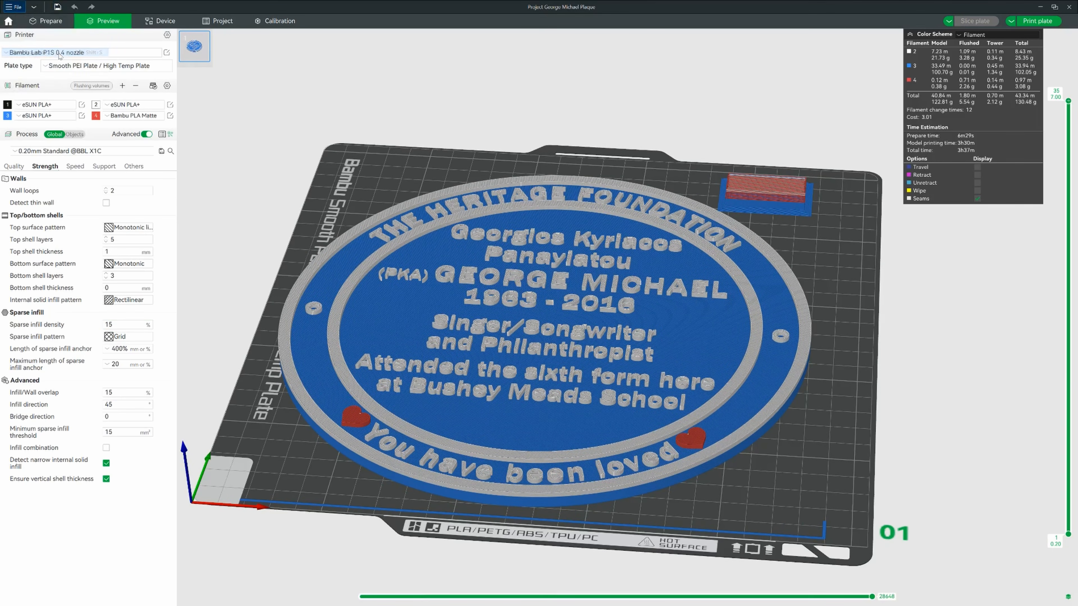
pyautogui.click(168, 62)
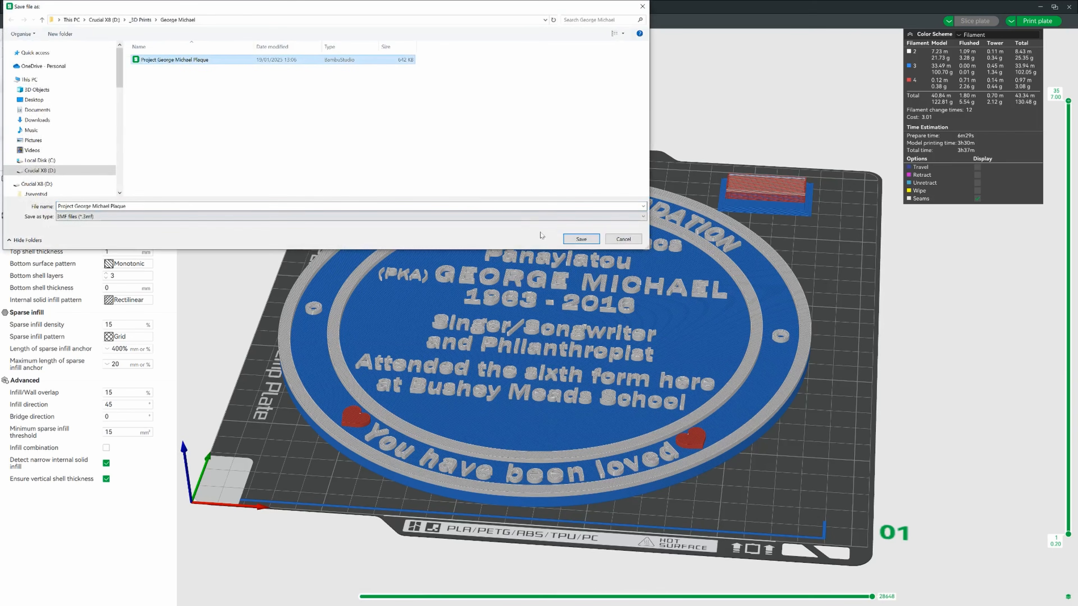
pyautogui.click(569, 240)
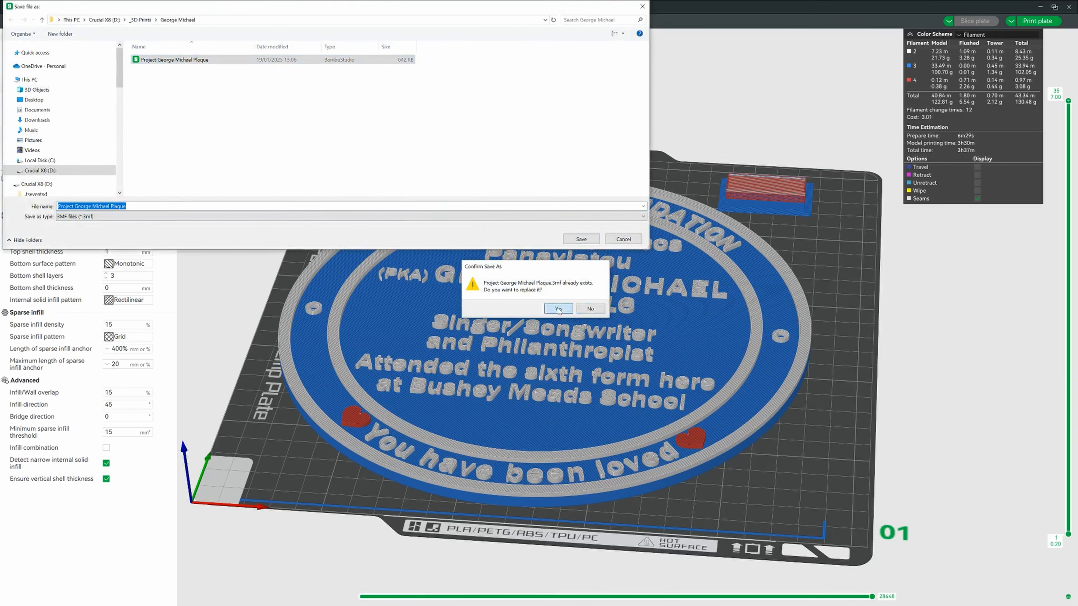
pyautogui.click(558, 309)
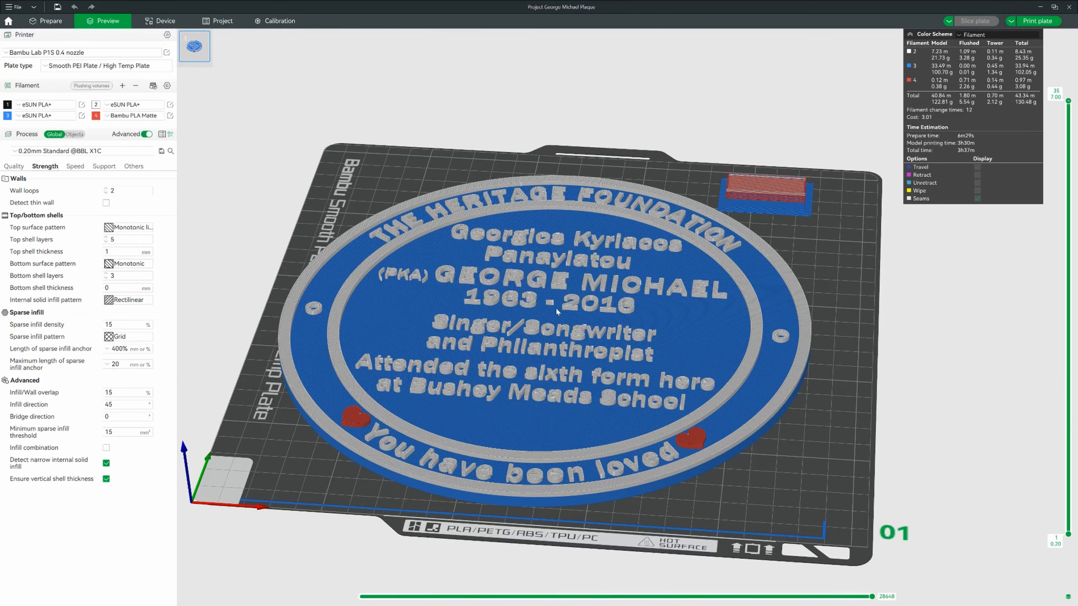
# Send the sliced plaque to the 3D printer with AMS enabled and the filaments mapped to slots A2, A3 and A4
pyautogui.press('1')
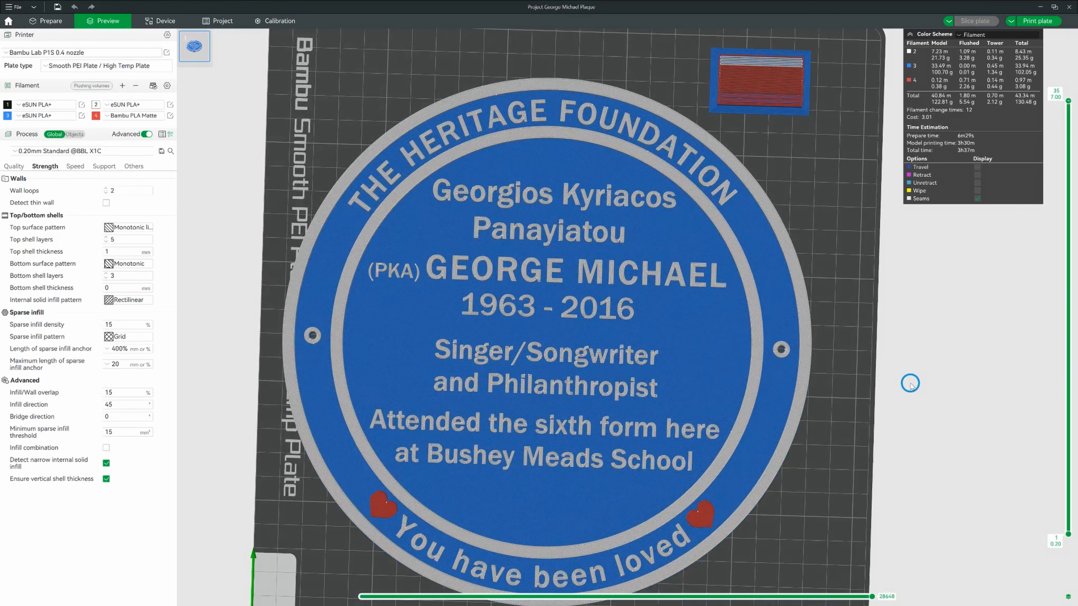
pyautogui.press('0')
pyautogui.moveTo(909, 383)
pyautogui.mouseDown()
pyautogui.moveTo(935, 384)
pyautogui.moveTo(917, 446)
pyautogui.moveTo(914, 382)
pyautogui.mouseUp()
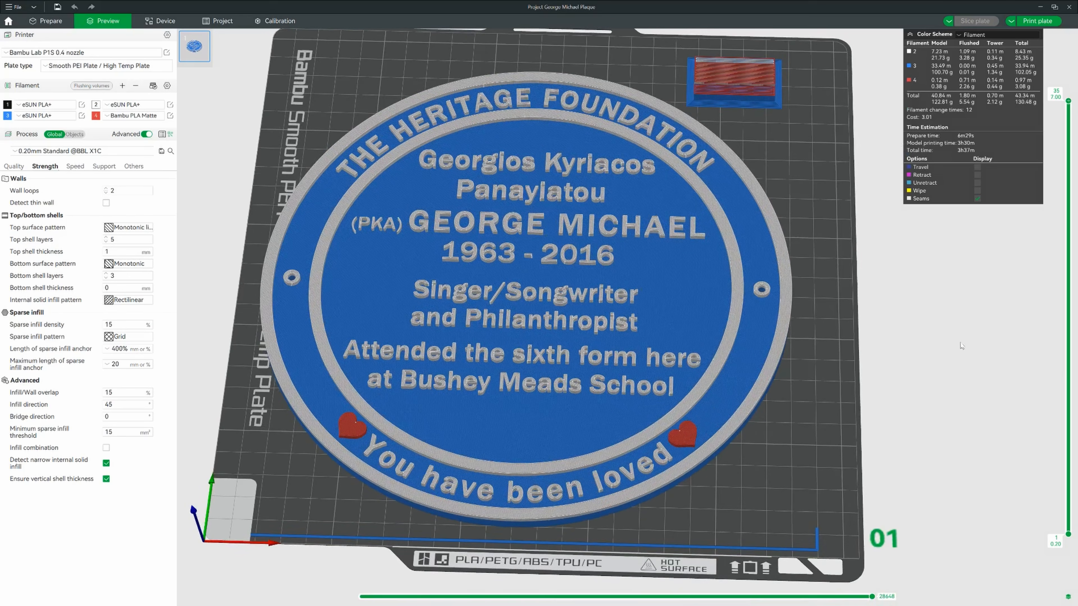
pyautogui.click(1035, 22)
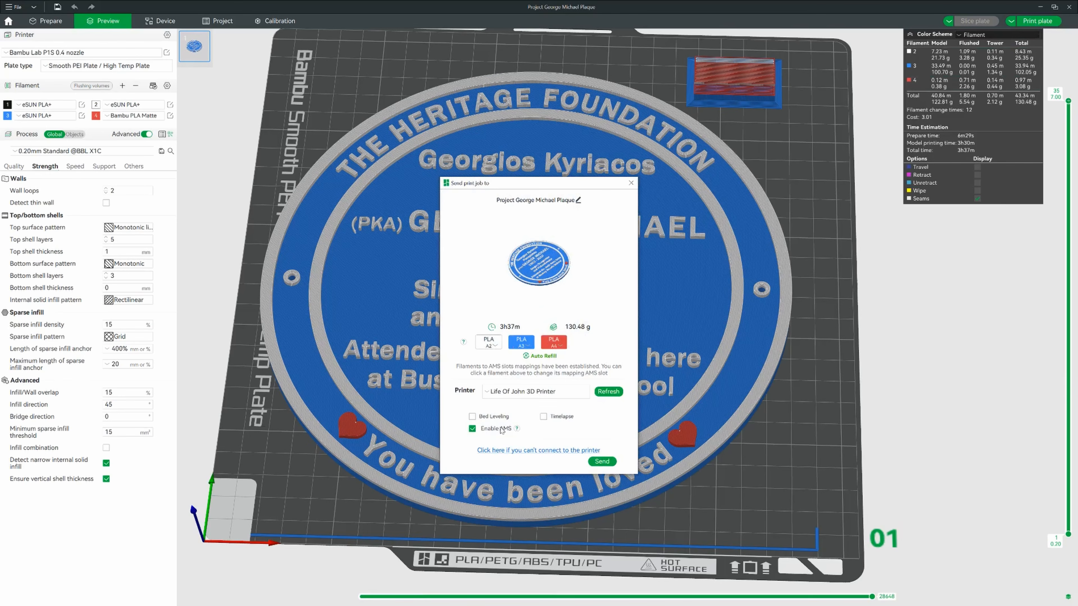
pyautogui.click(602, 462)
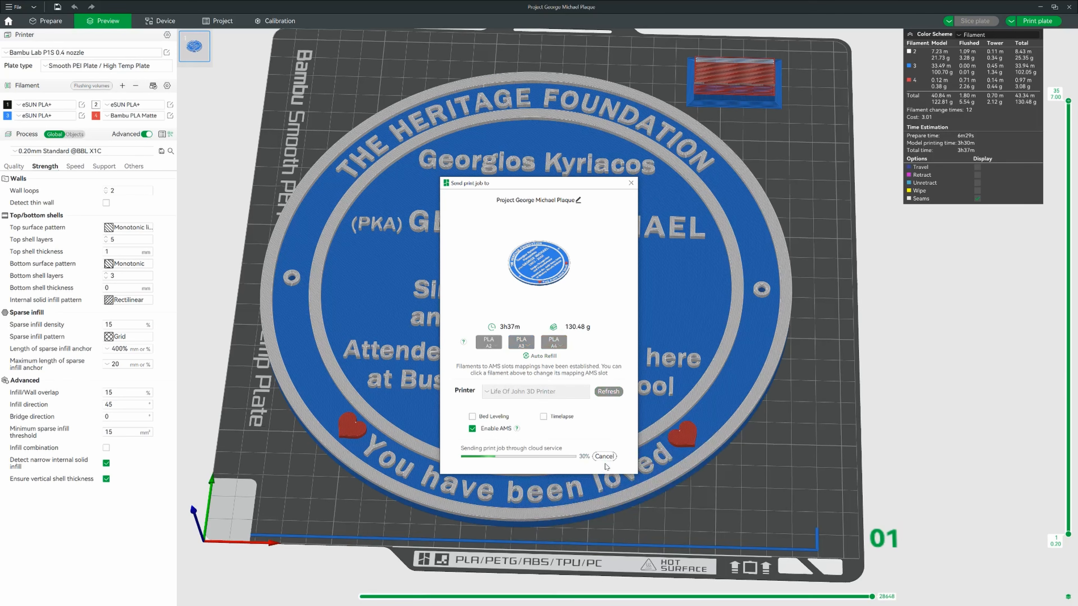
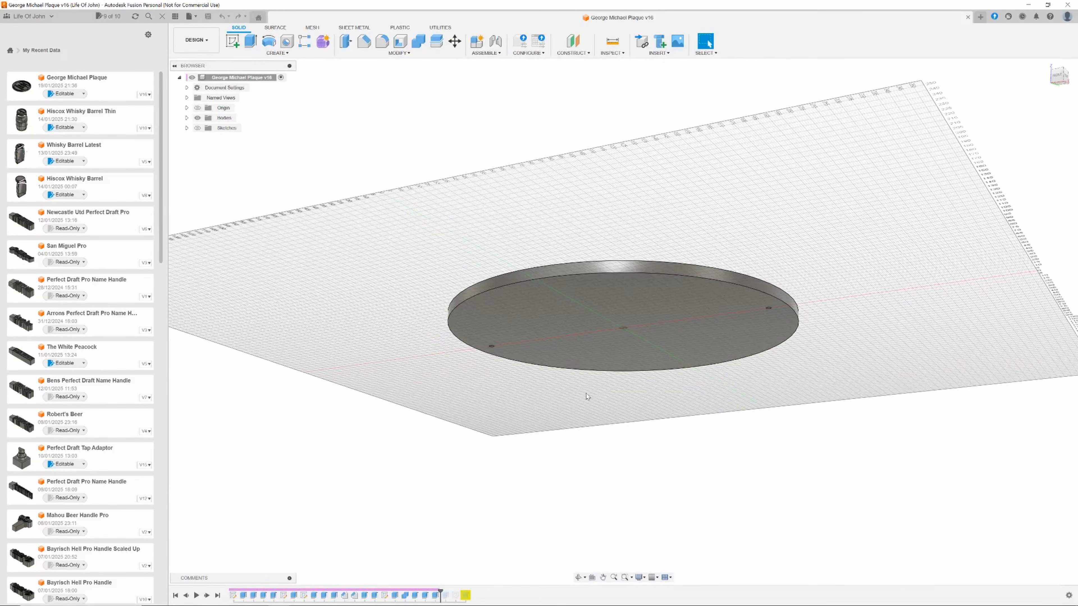
# Switch to Autodesk Fusion and view the George Michael Plaque model from its underside round to its lettered face
pyautogui.keyDown('shift'); pyautogui.moveTo(584, 392); pyautogui.dragTo(581, 431, button='middle'); pyautogui.keyUp('shift')
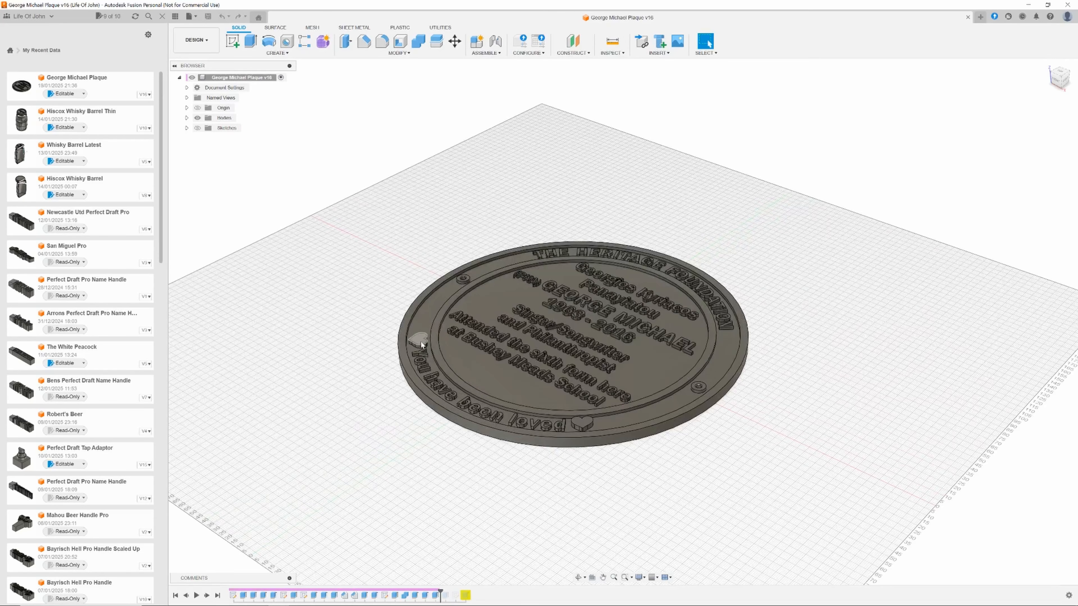
# Measure the plaque's overall thickness from the raised outer rim's face to the bottom outer edge
pyautogui.keyDown('shift'); pyautogui.moveTo(592, 452); pyautogui.dragTo(598, 446, button='middle'); pyautogui.keyUp('shift')
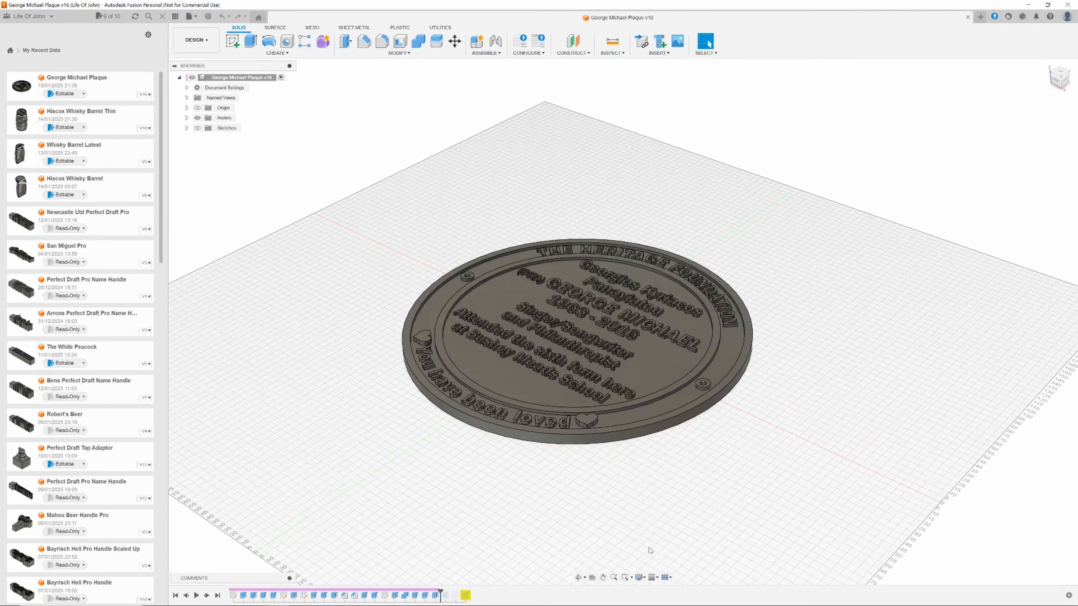
pyautogui.keyDown('shift'); pyautogui.moveTo(651, 551); pyautogui.dragTo(606, 427, button='middle'); pyautogui.keyUp('shift')
pyautogui.click(608, 42)
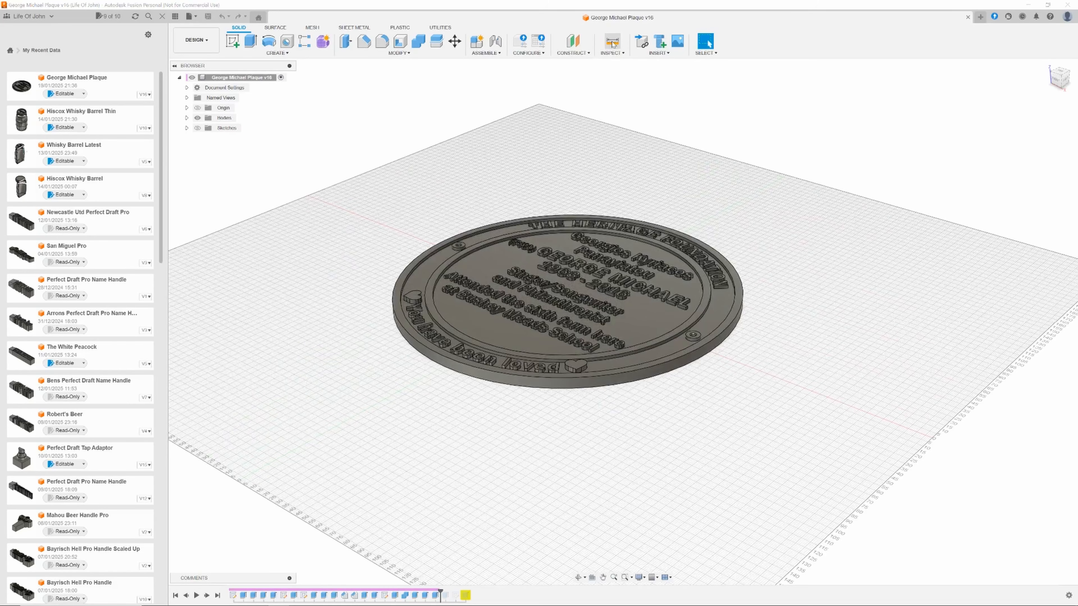
pyautogui.click(617, 375)
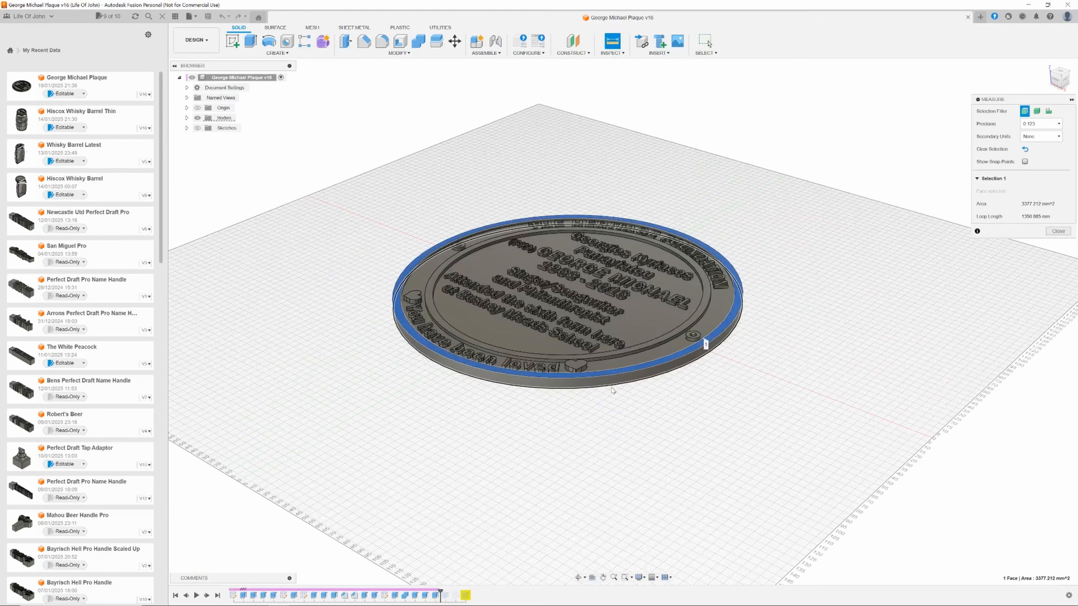
pyautogui.click(611, 387)
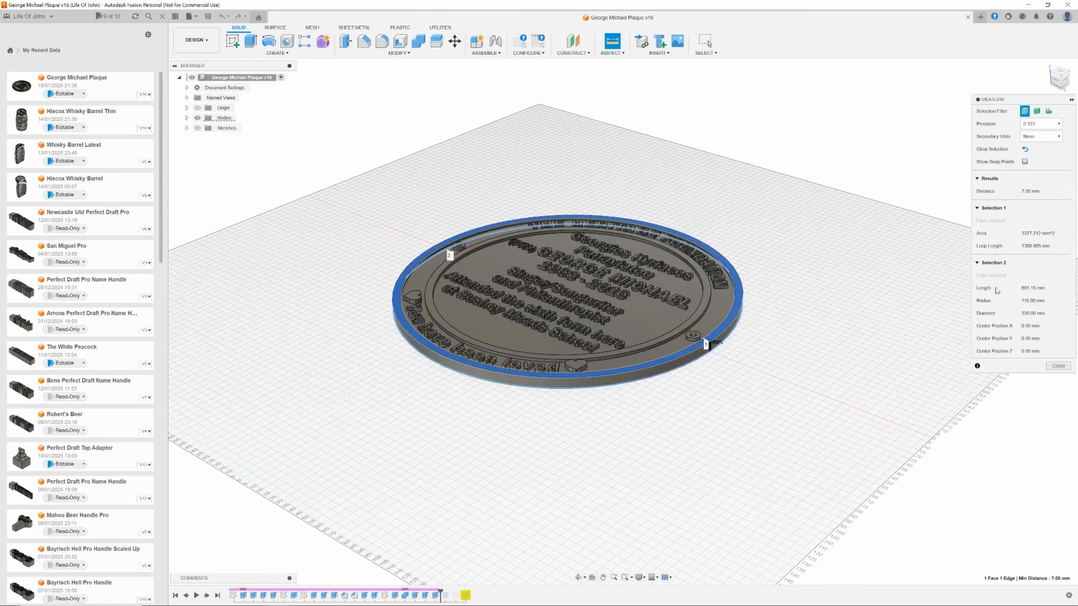
pyautogui.click(1057, 365)
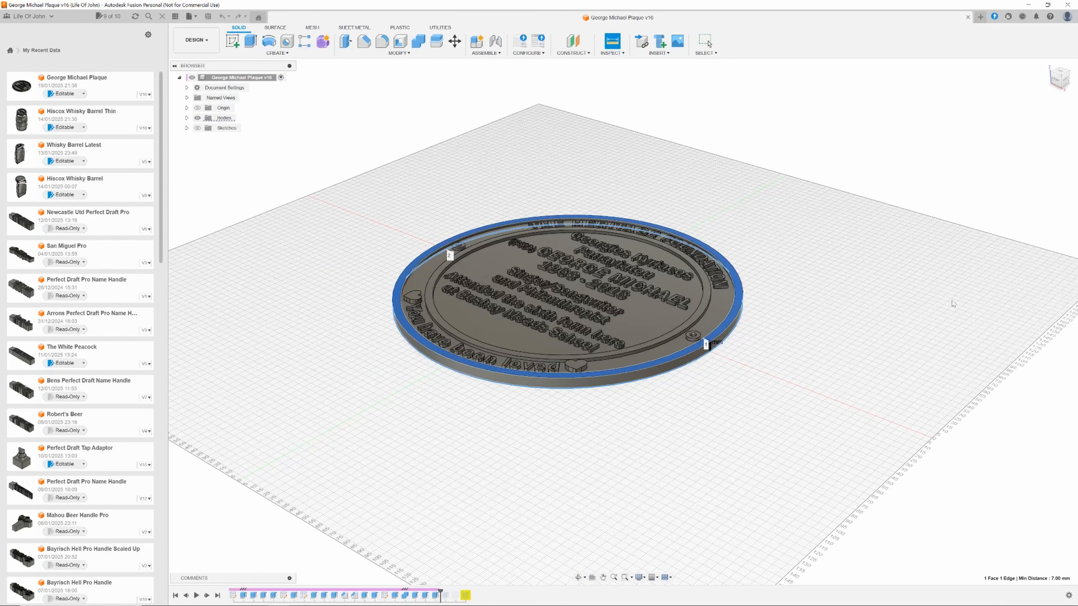
# Measure from the top face of the heart after "loved" to the plaque's bottom edge and to the recessed lettering ring
pyautogui.click(613, 44)
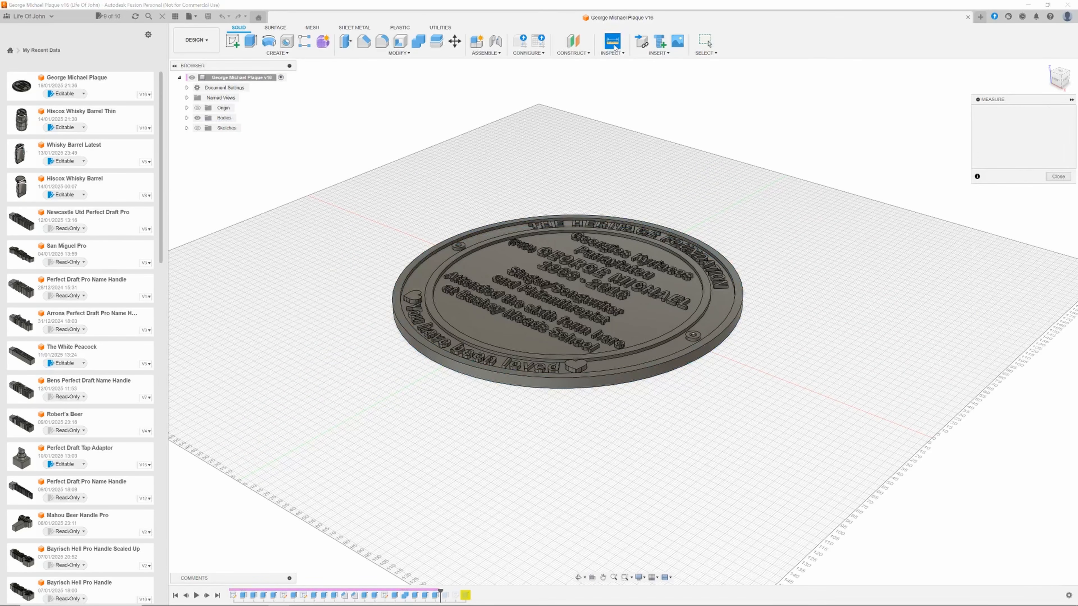
pyautogui.click(577, 366)
pyautogui.click(577, 389)
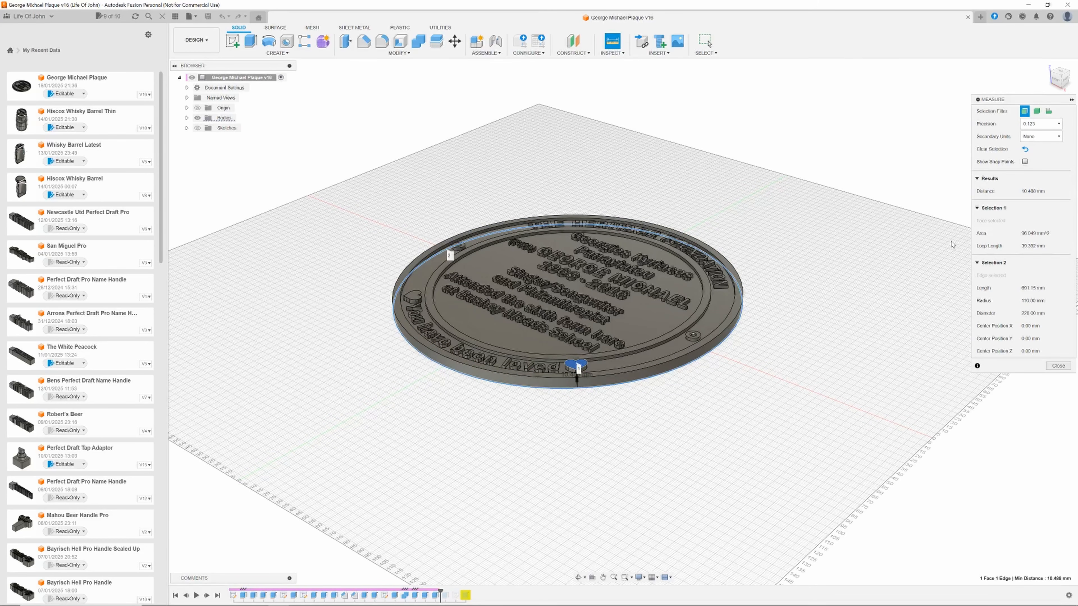
pyautogui.click(1058, 366)
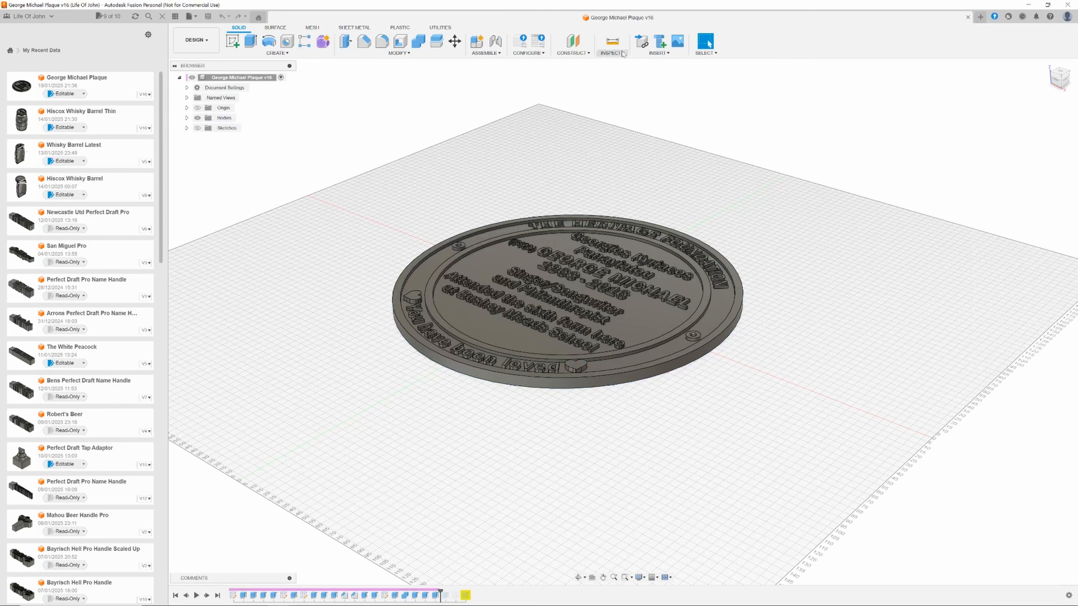
pyautogui.click(615, 45)
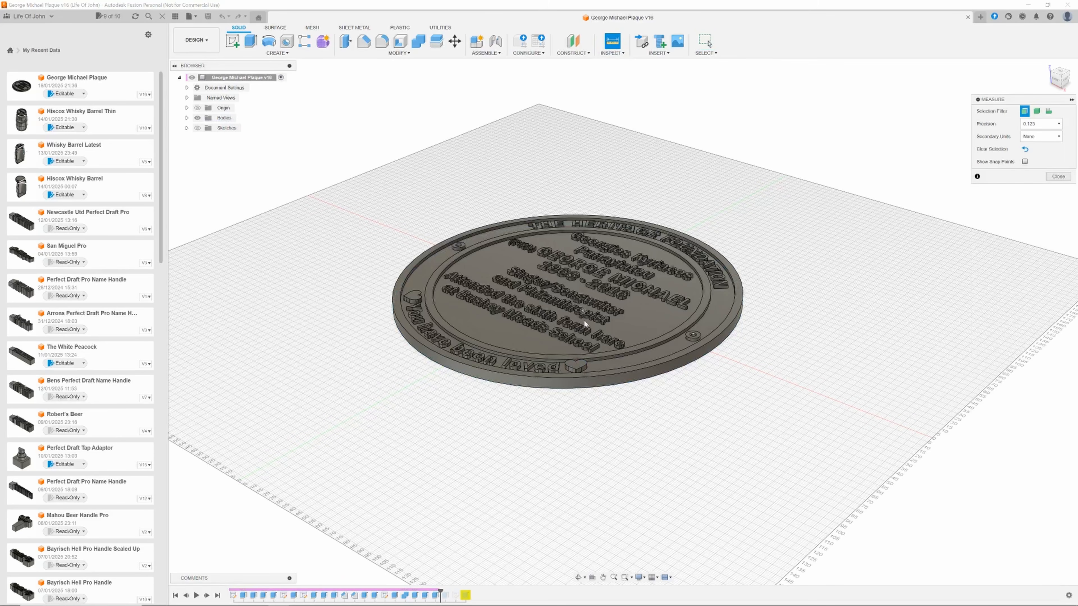
pyautogui.click(576, 366)
pyautogui.click(595, 368)
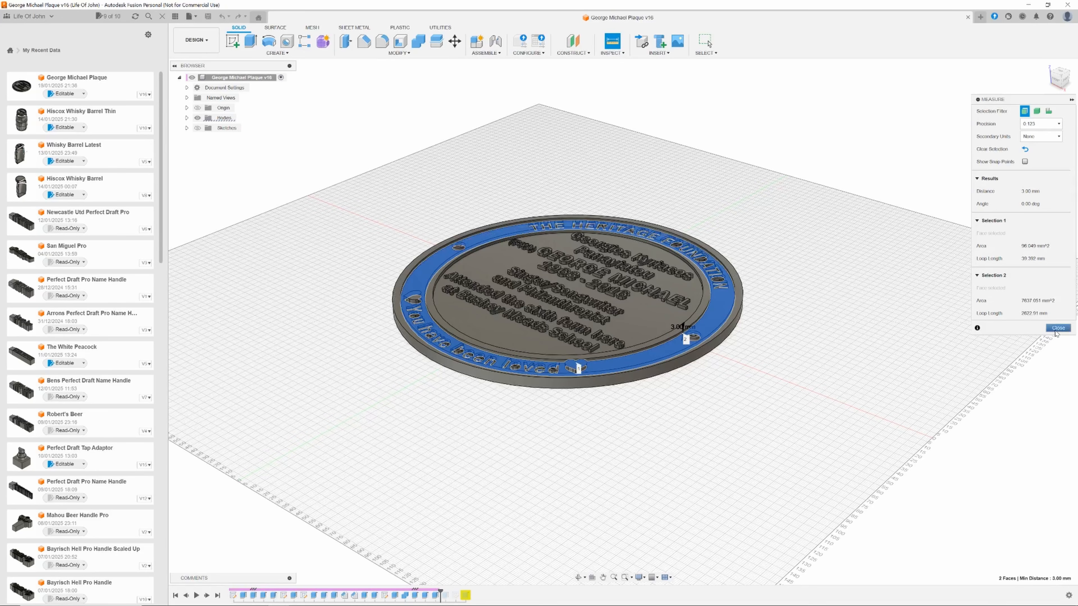
pyautogui.click(1057, 329)
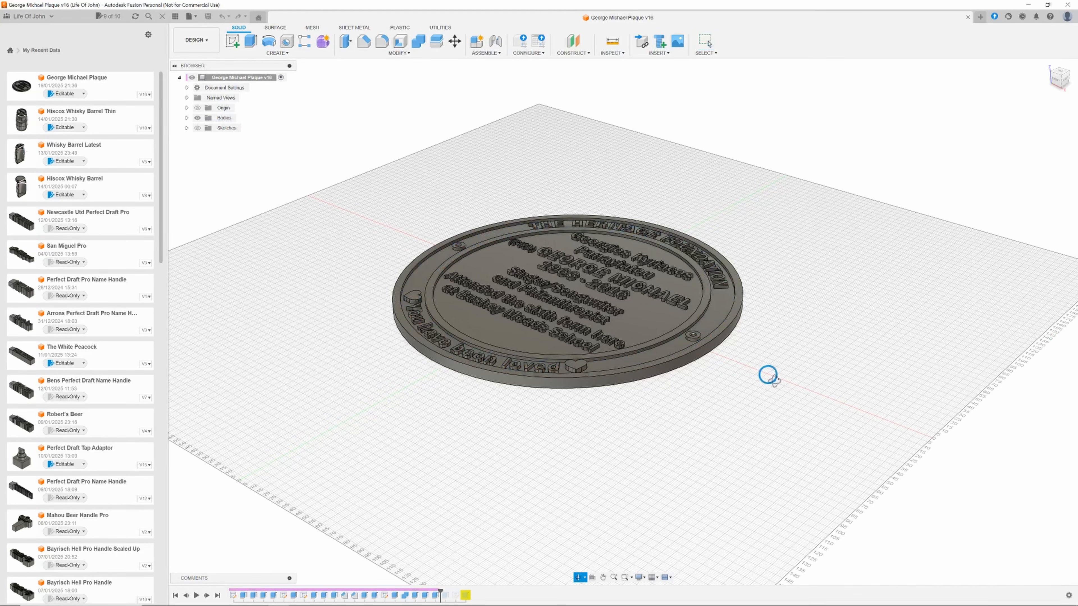
# Measure the distance from the recessed lettering ring's face to the plaque's bottom outer edge
pyautogui.keyDown('shift'); pyautogui.moveTo(767, 373); pyautogui.dragTo(768, 366, button='middle'); pyautogui.keyUp('shift')
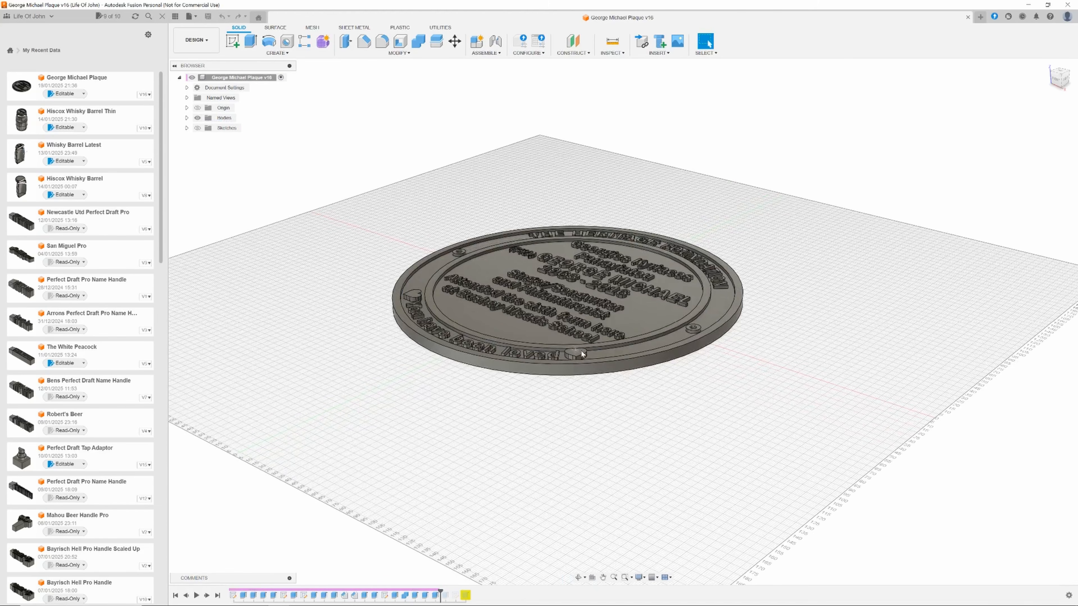
pyautogui.click(613, 41)
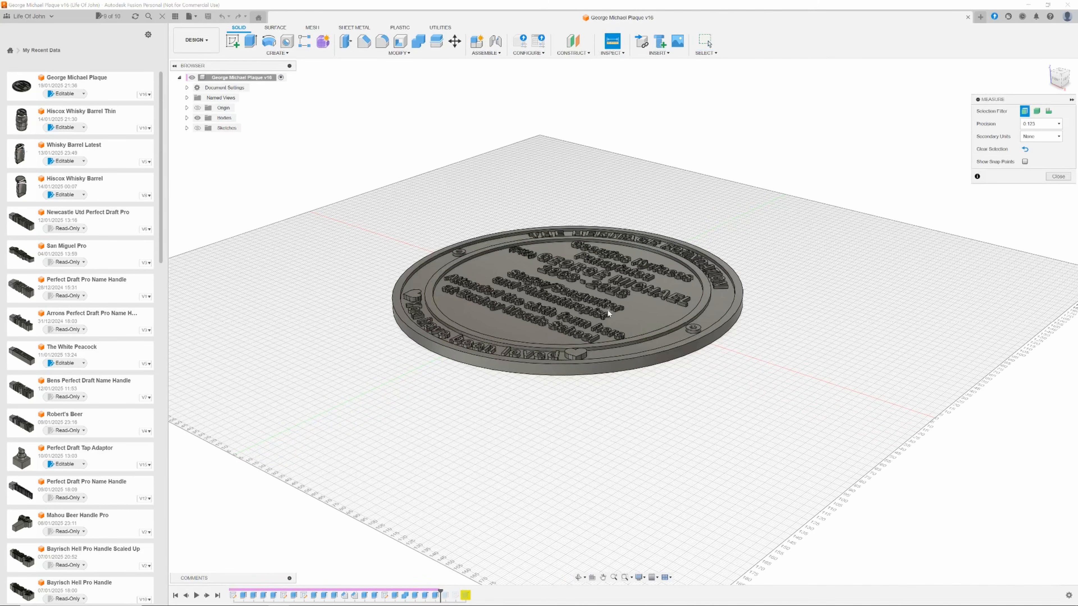
pyautogui.click(607, 309)
pyautogui.click(612, 356)
pyautogui.click(619, 375)
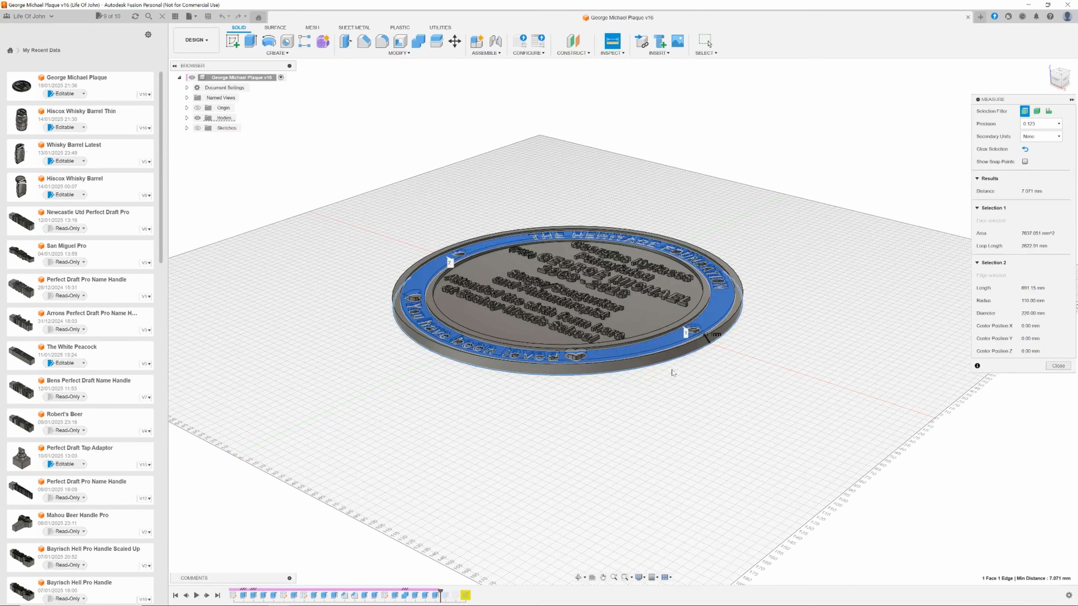
pyautogui.click(673, 369)
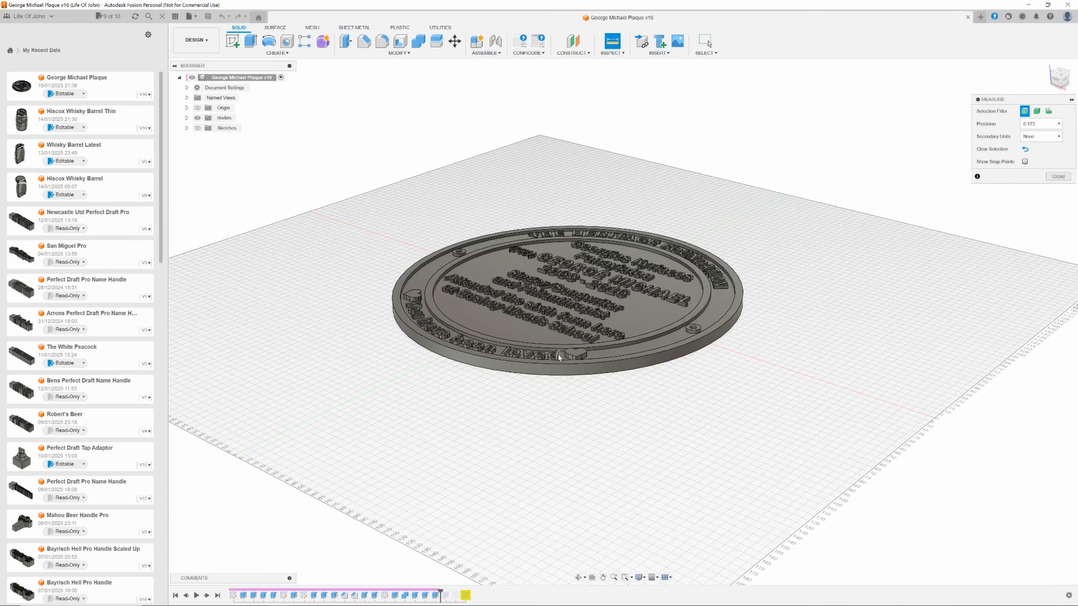
# Measure the height difference between the top faces of the letter "d" in "loved" and the adjacent heart
pyautogui.scroll(2, 557, 357)
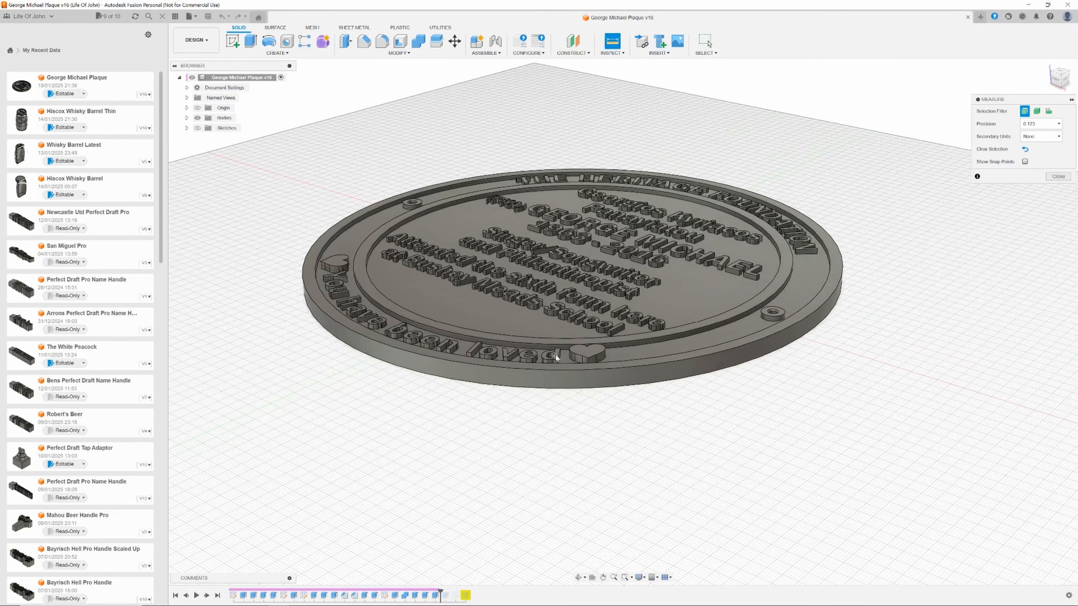
pyautogui.scroll(2, 554, 356)
pyautogui.click(551, 357)
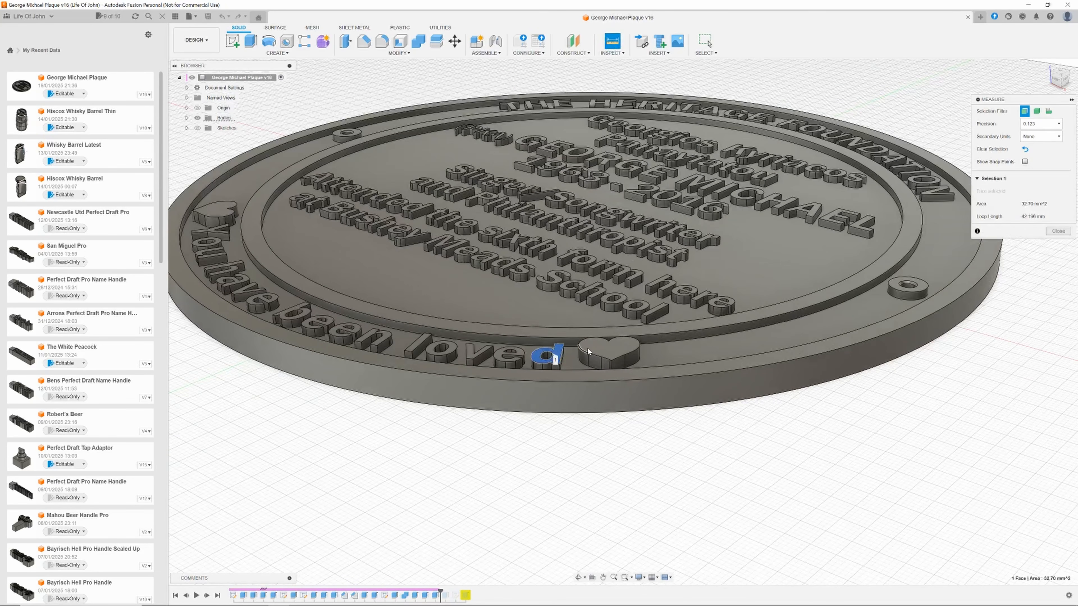
pyautogui.click(588, 350)
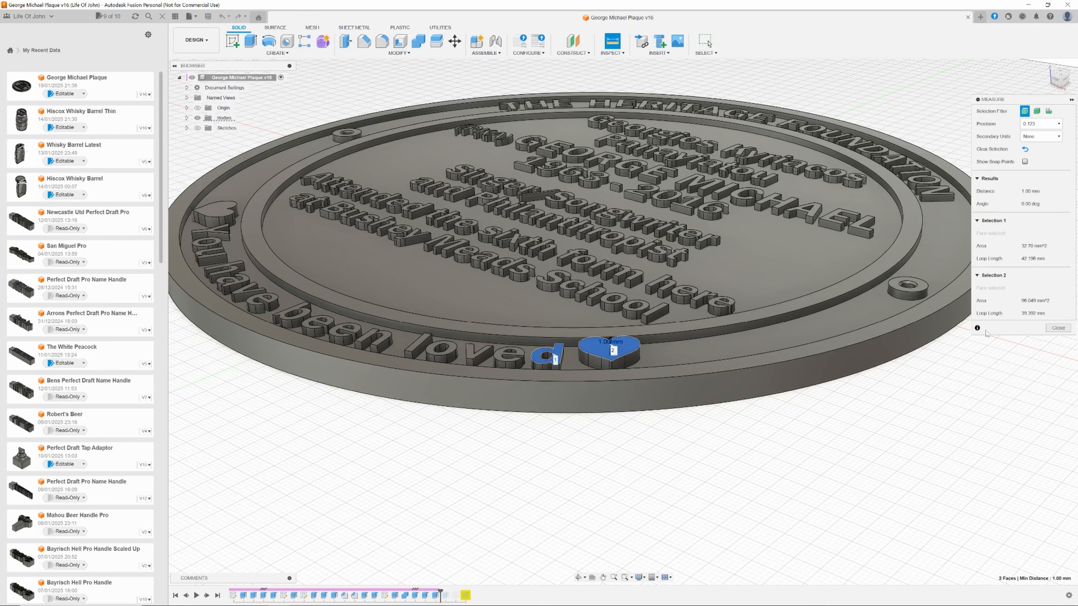
pyautogui.click(1058, 328)
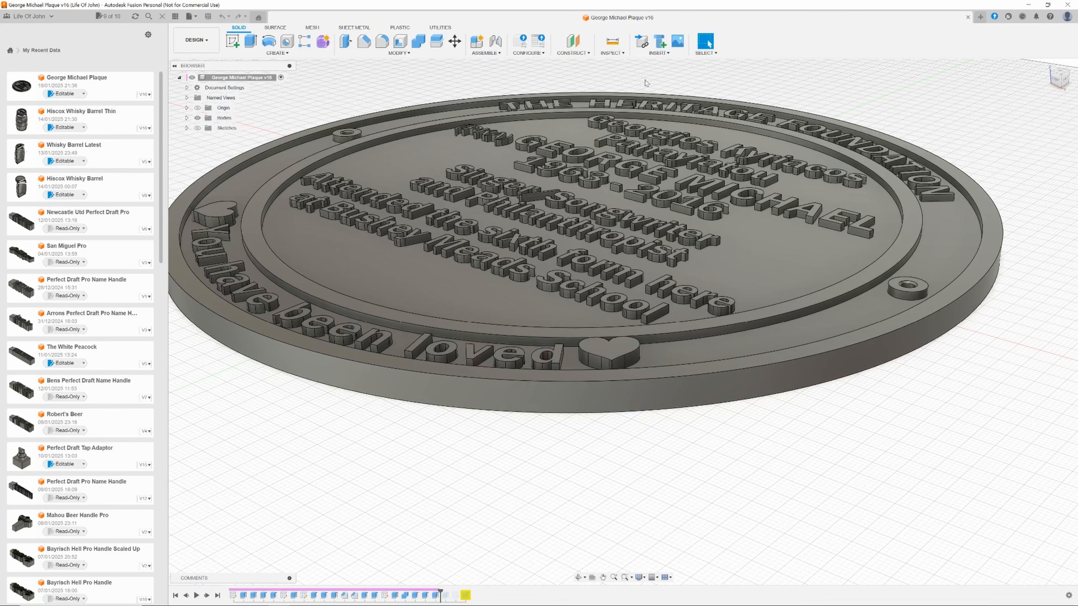
# Measure the plaque's side wall height between the outer rim's upper and lower circular edges
pyautogui.click(613, 41)
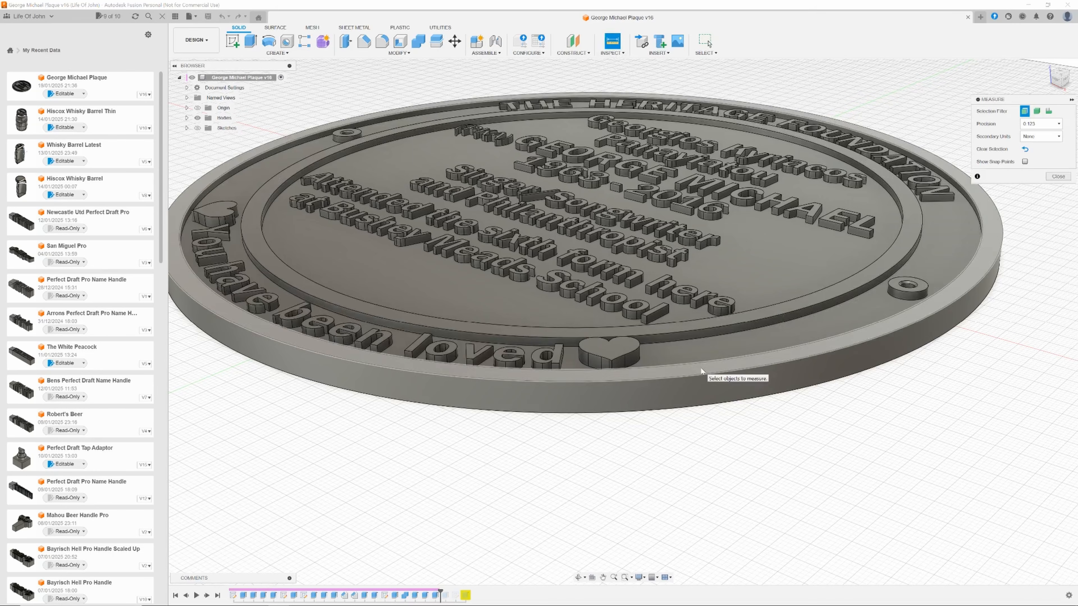
pyautogui.click(702, 377)
pyautogui.click(703, 406)
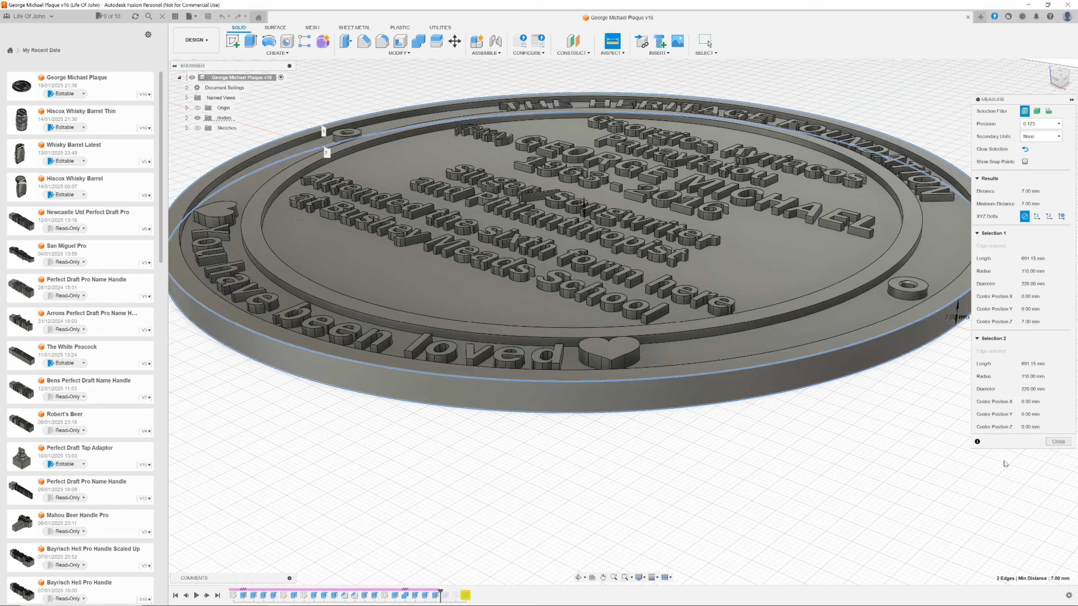
pyautogui.click(1058, 442)
# Extrude the plaque's flat underside face 1 mm into the body as a Cut to thin the base
pyautogui.moveTo(791, 453); pyautogui.dragTo(792, 479, button='middle')
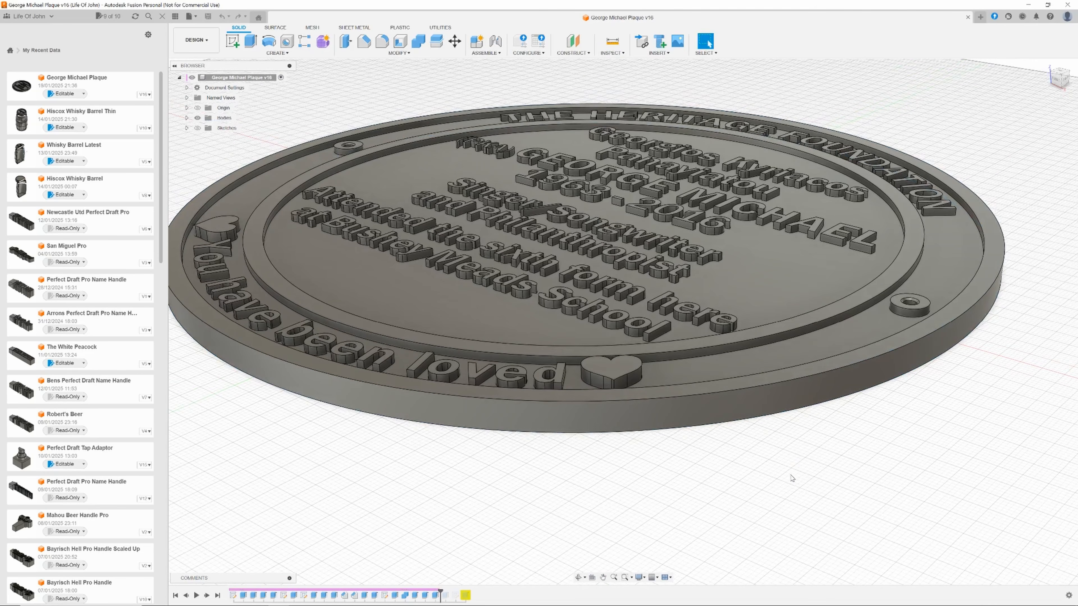
pyautogui.keyDown('shift'); pyautogui.moveTo(771, 477); pyautogui.dragTo(765, 459); pyautogui.keyUp('shift')
pyautogui.keyDown('shift'); pyautogui.moveTo(765, 460); pyautogui.dragTo(762, 446, button='middle'); pyautogui.keyUp('shift')
pyautogui.press('e')
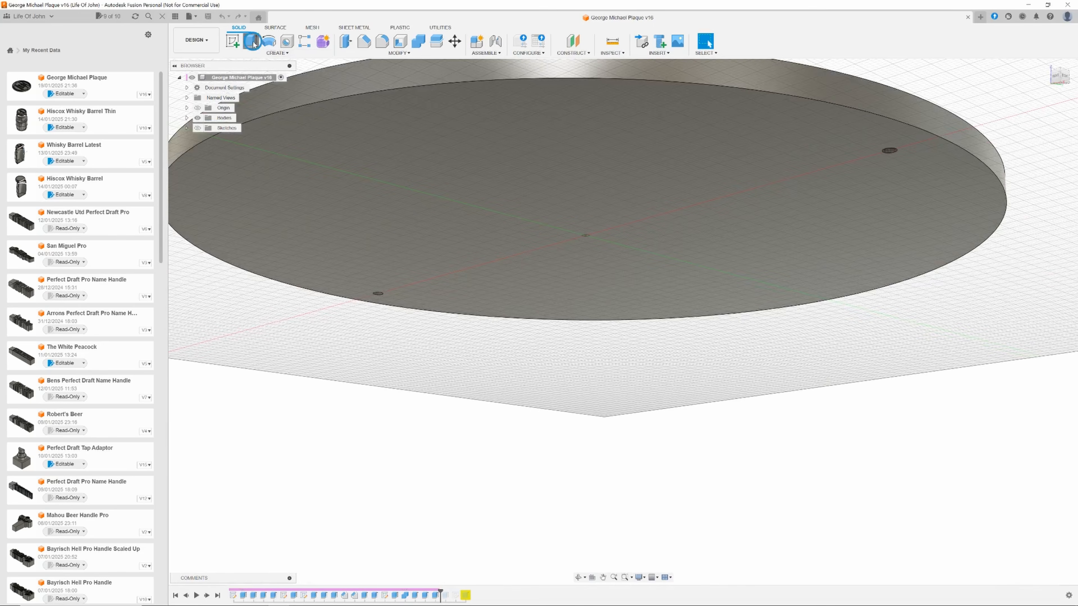
pyautogui.click(527, 229)
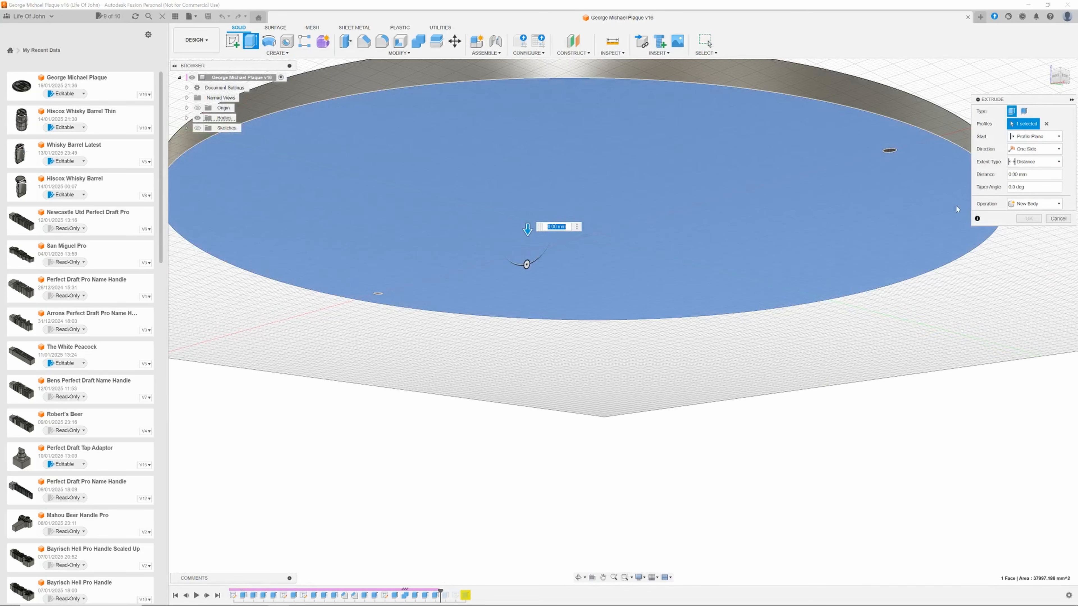
pyautogui.click(1031, 204)
pyautogui.click(1022, 222)
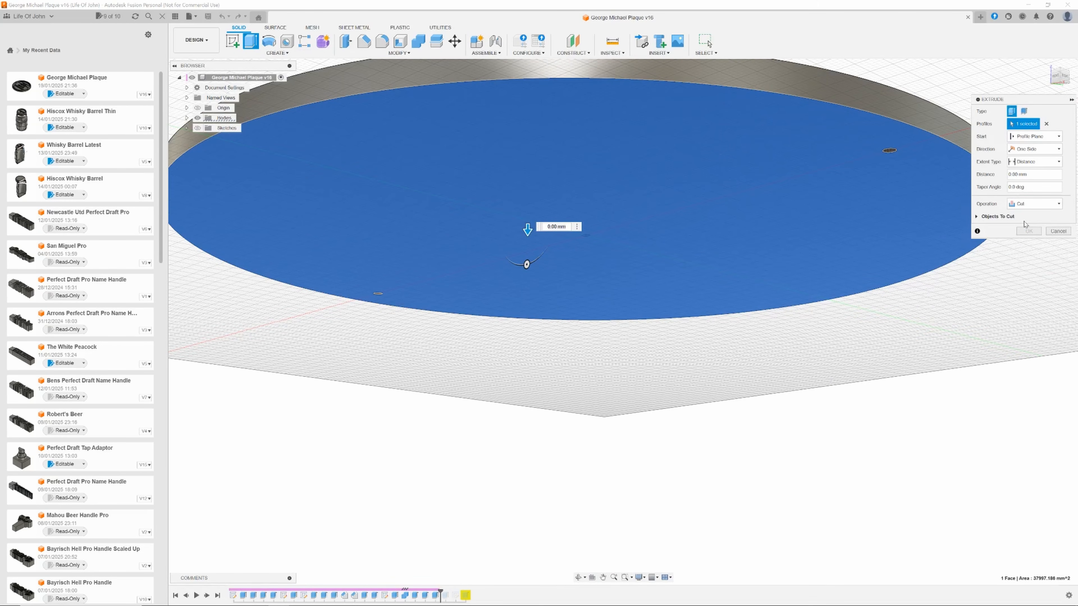
pyautogui.moveTo(528, 229); pyautogui.dragTo(542, 259)
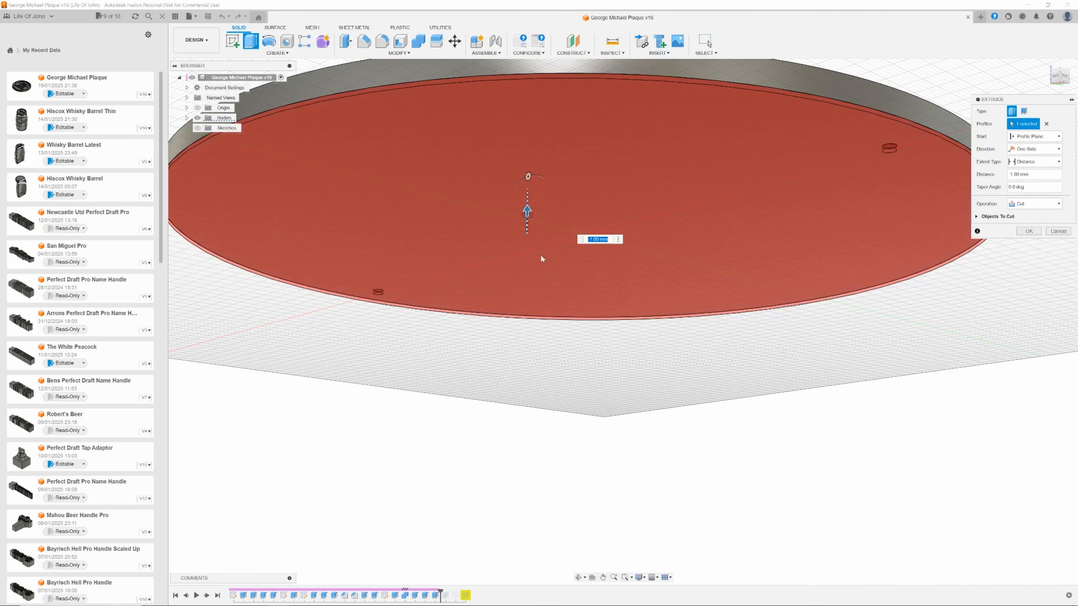
pyautogui.click(1028, 230)
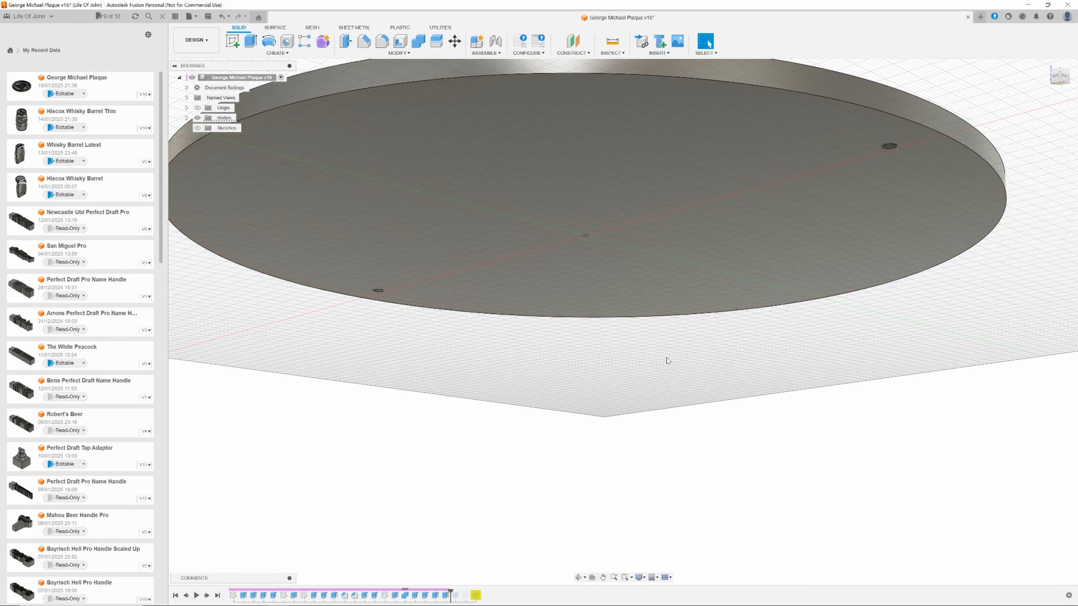
# Return to the plaque's lettered face and save the design as a new version with the default description
pyautogui.keyDown('shift'); pyautogui.moveTo(660, 357); pyautogui.dragTo(672, 389, button='middle'); pyautogui.keyUp('shift')
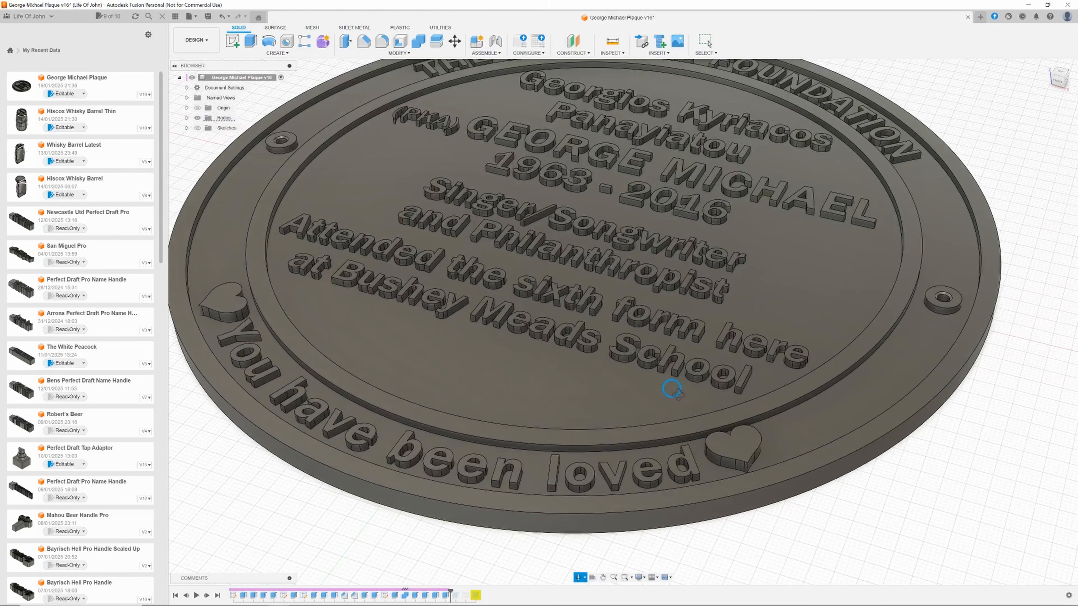
pyautogui.click(208, 16)
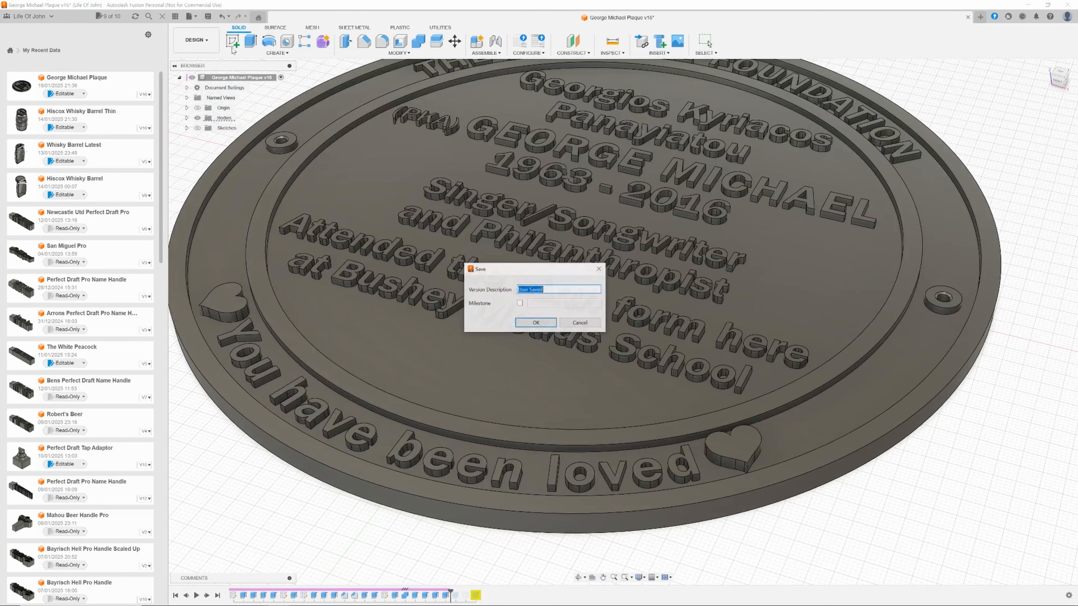
pyautogui.click(535, 323)
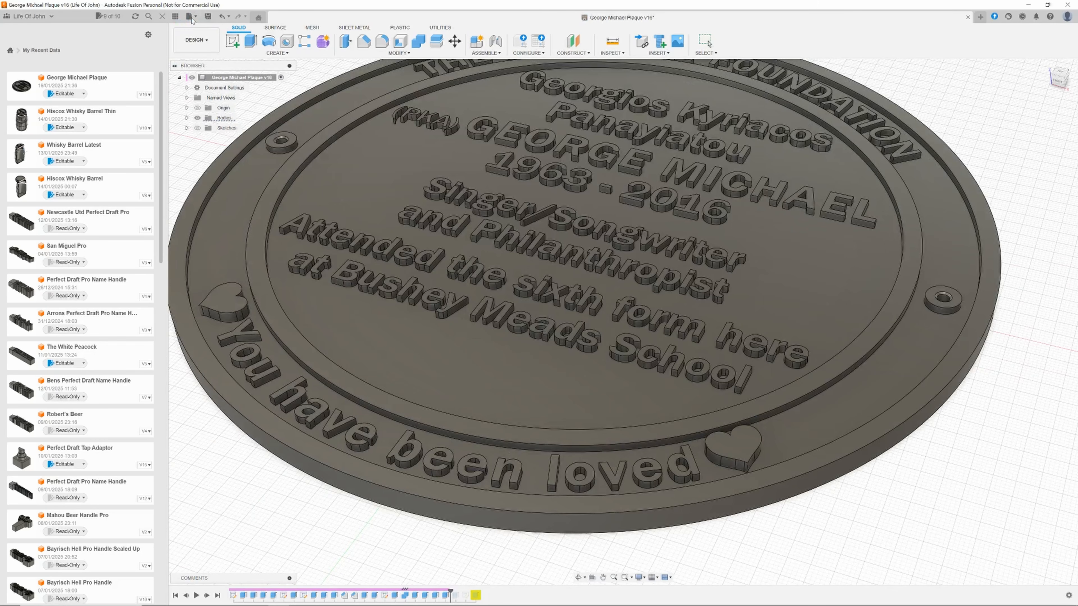
# Export the plaque body for 3D printing as an STL named George Michael Plaque in D:\_3D Prints\George Michael, replacing any existing file
pyautogui.click(188, 16)
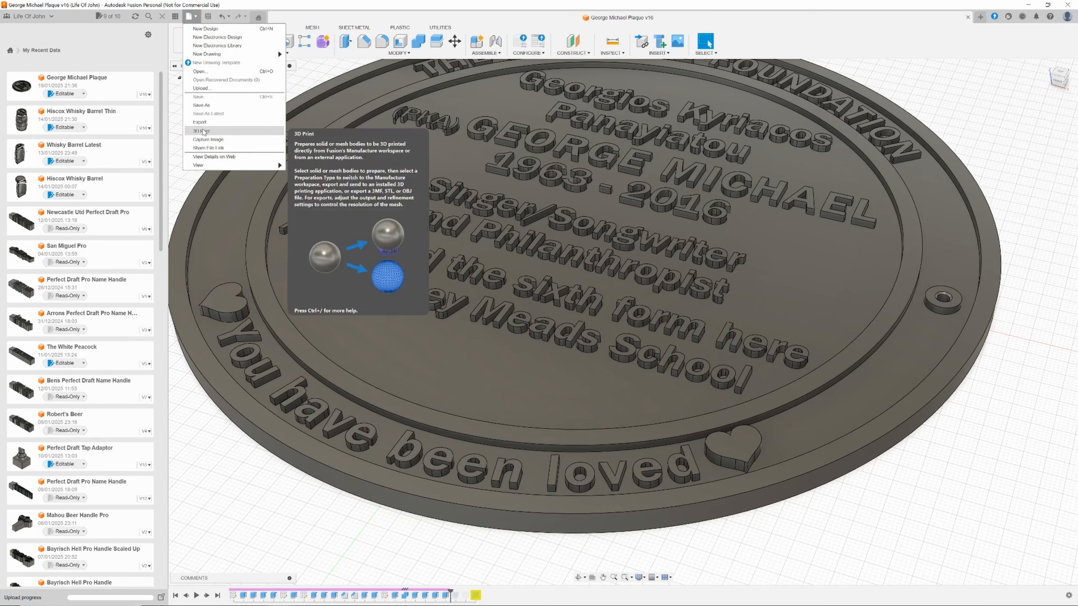
pyautogui.click(201, 131)
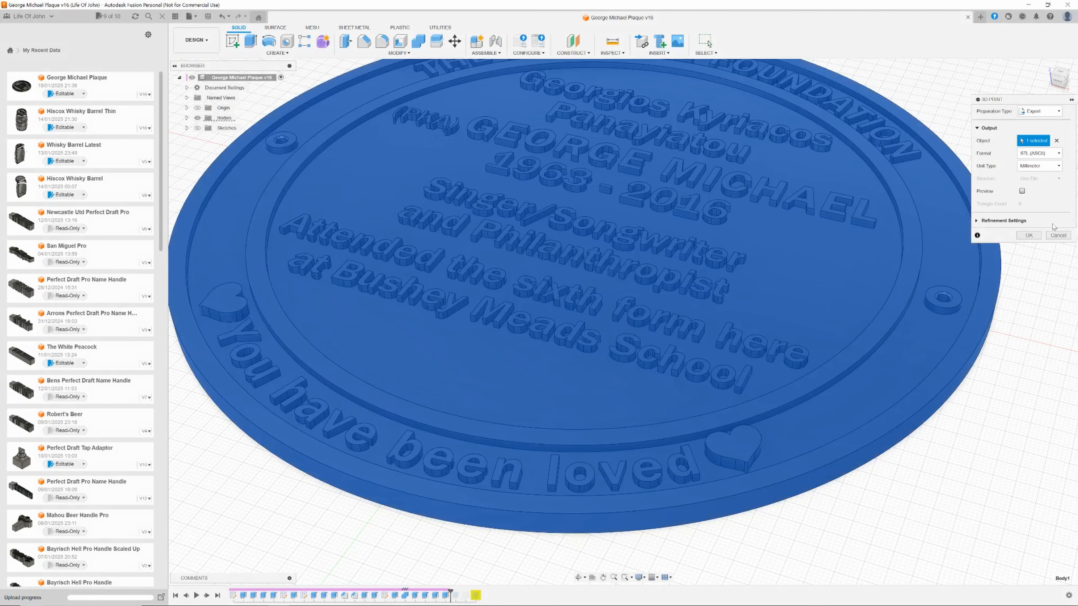
pyautogui.click(1028, 236)
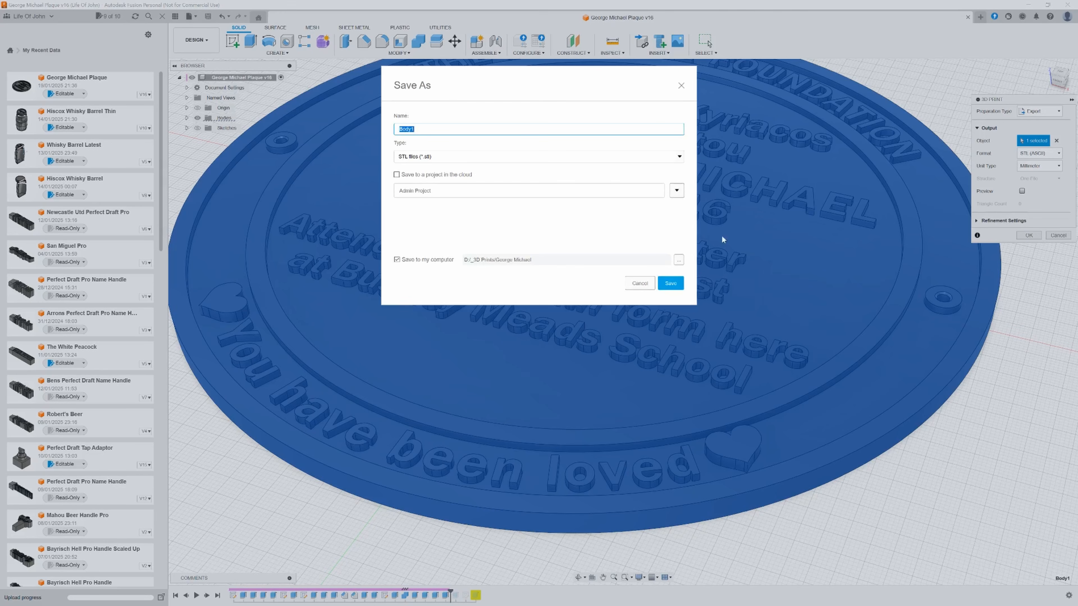
pyautogui.click(678, 260)
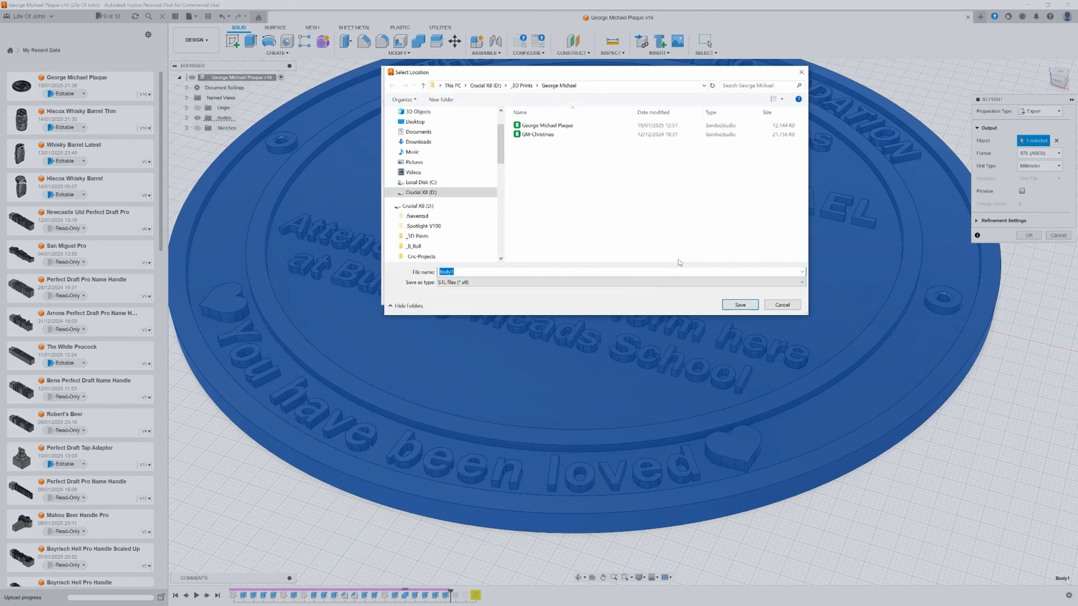
pyautogui.click(547, 125)
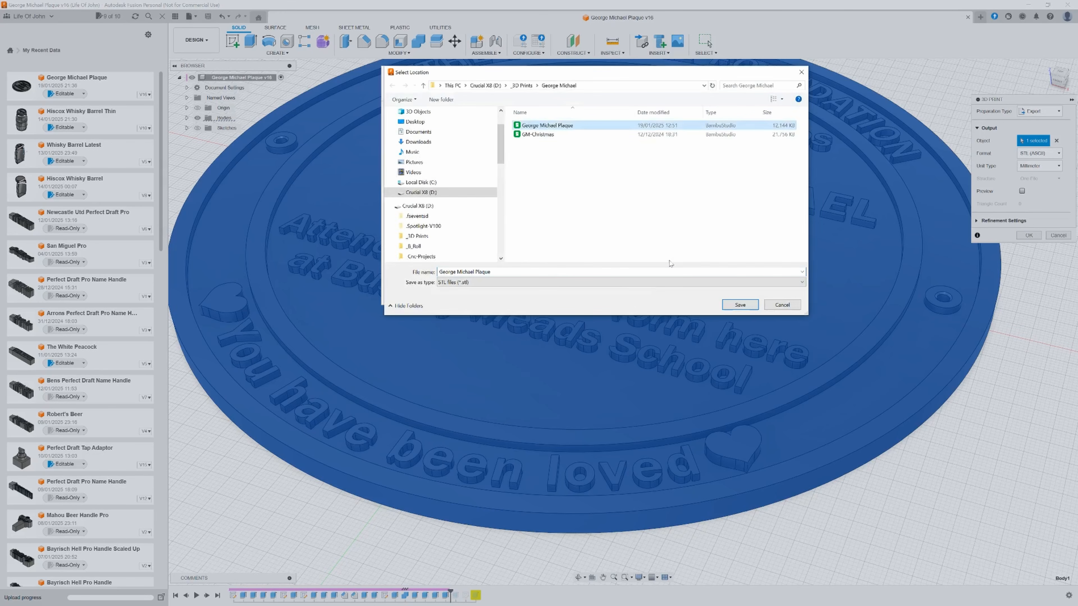
pyautogui.click(732, 306)
pyautogui.click(558, 308)
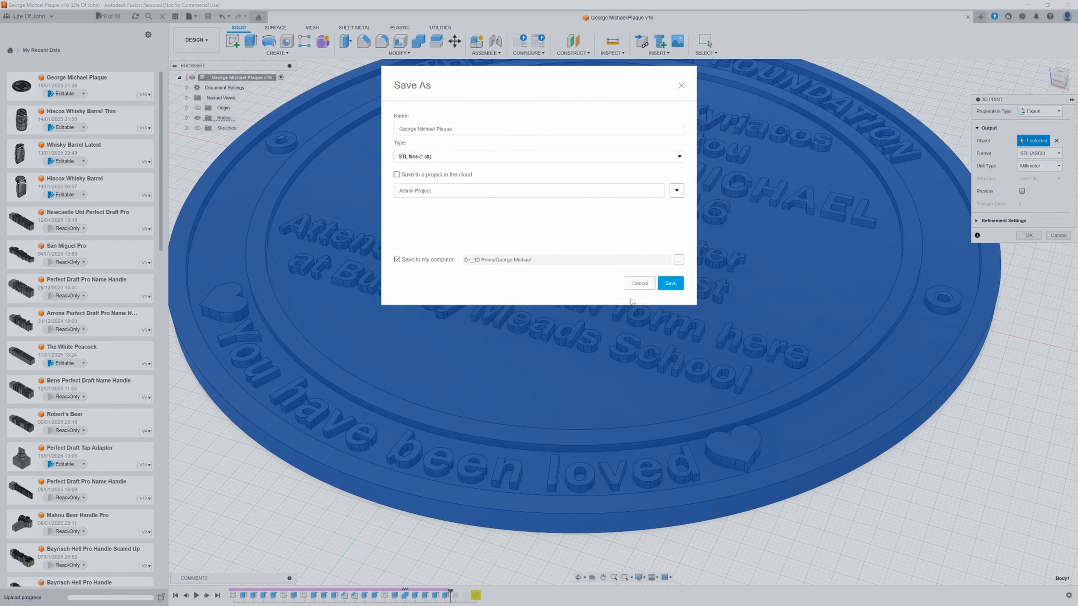
pyautogui.click(664, 285)
pyautogui.click(569, 310)
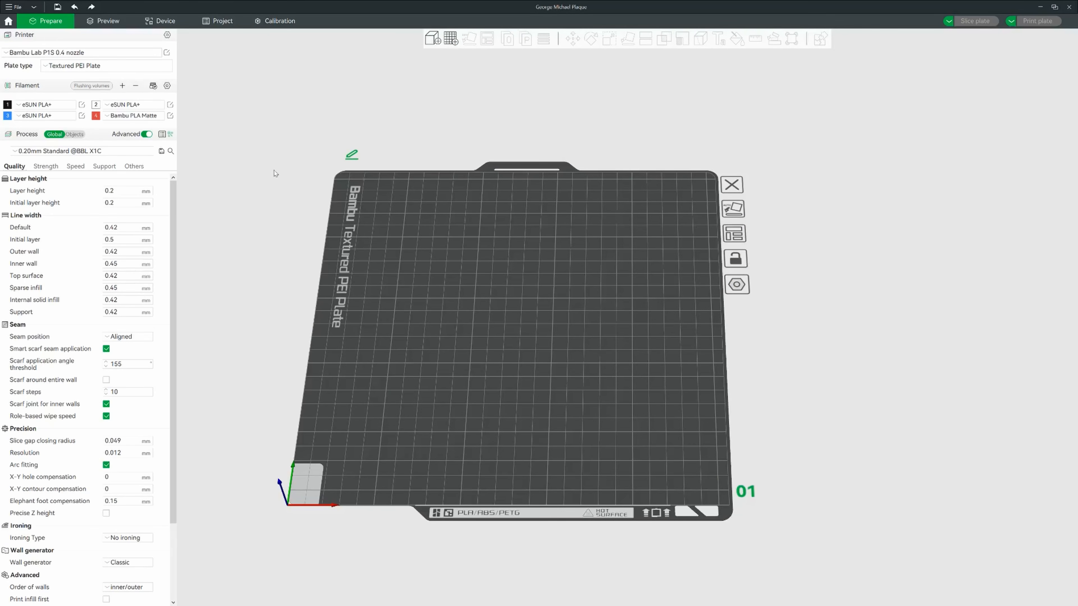
# Switch to Bambu Studio and import the George Michael Plaque STL onto the empty plate
pyautogui.click(15, 7)
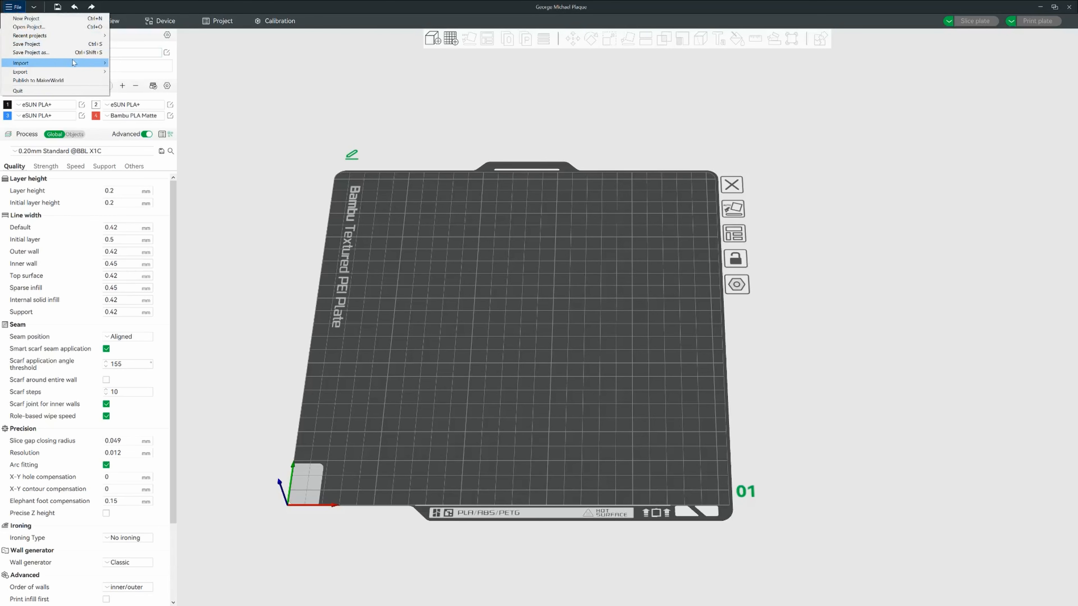
pyautogui.moveTo(75, 63)
pyautogui.click(115, 64)
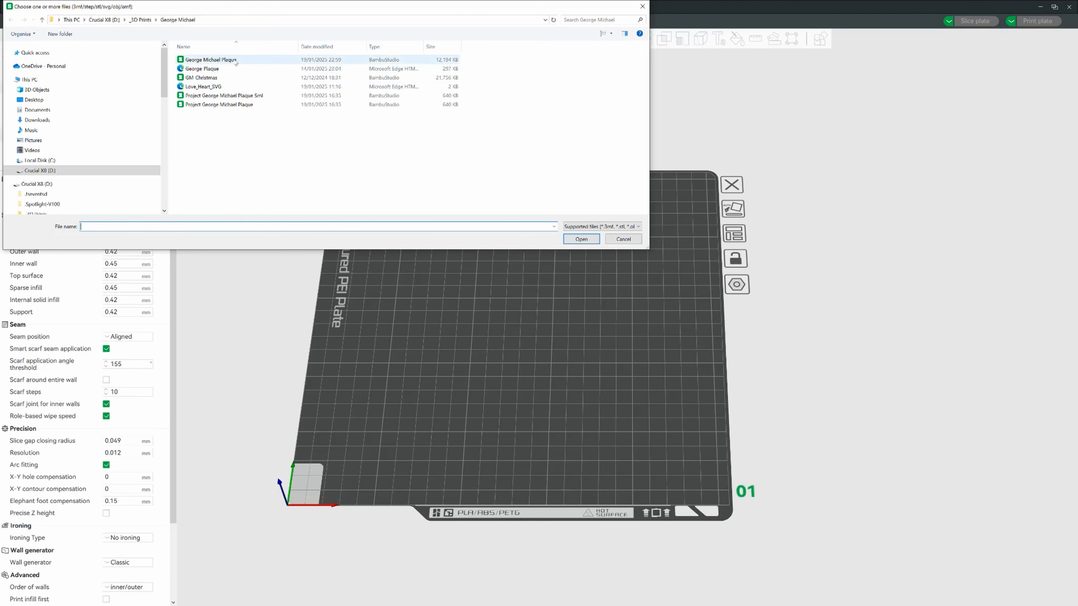
pyautogui.click(210, 60)
pyautogui.click(579, 240)
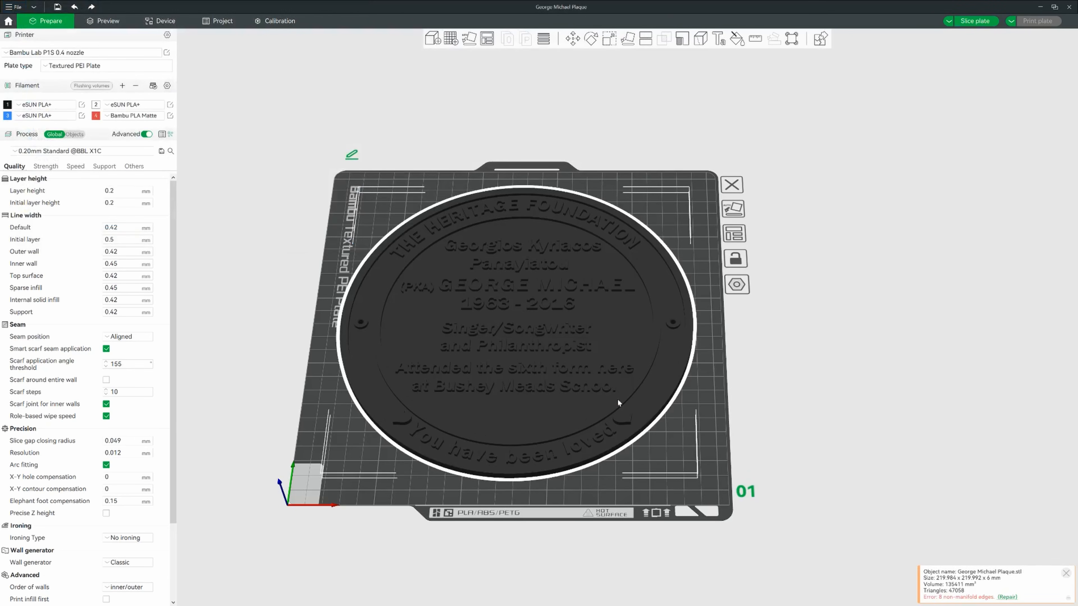
# Resize the plaque to 177 mm in both X and Y with non-uniform scaling
pyautogui.click(610, 39)
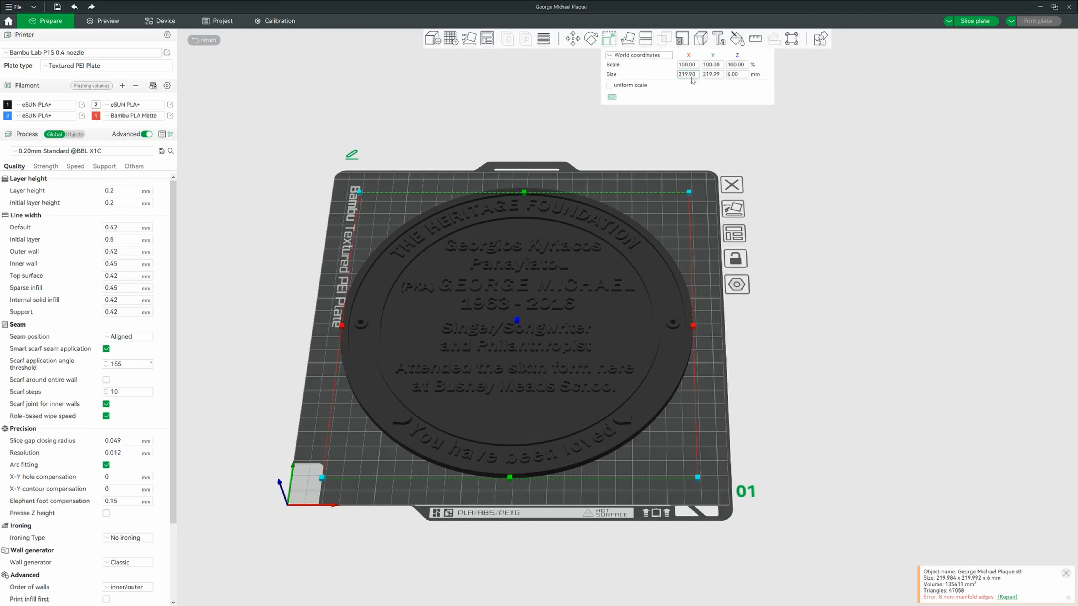
pyautogui.click(678, 75)
pyautogui.write('177')
pyautogui.press('Tab')
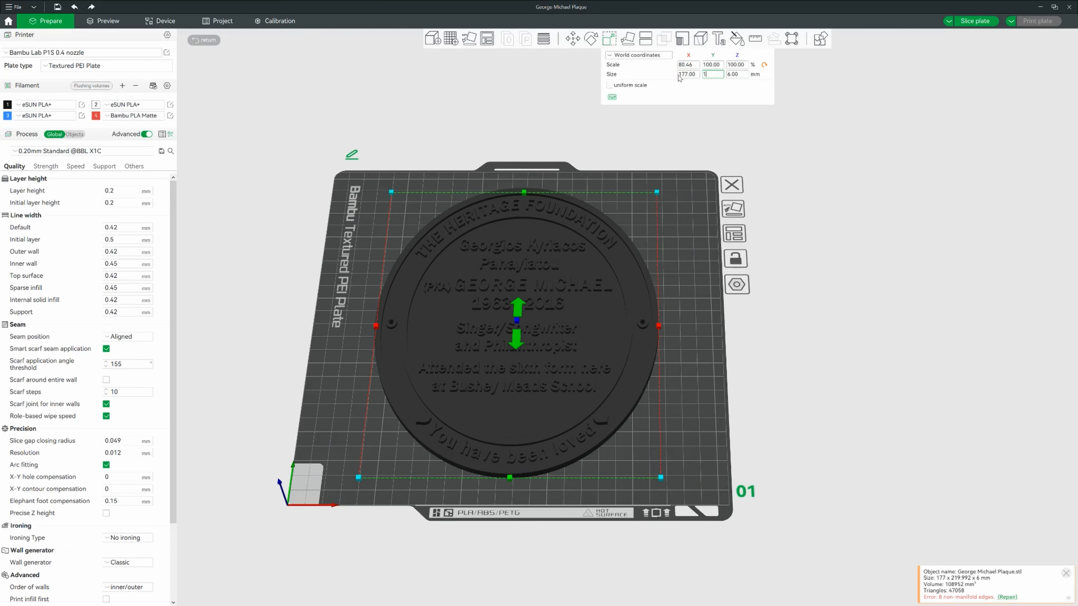
pyautogui.write('177')
pyautogui.press('Tab')
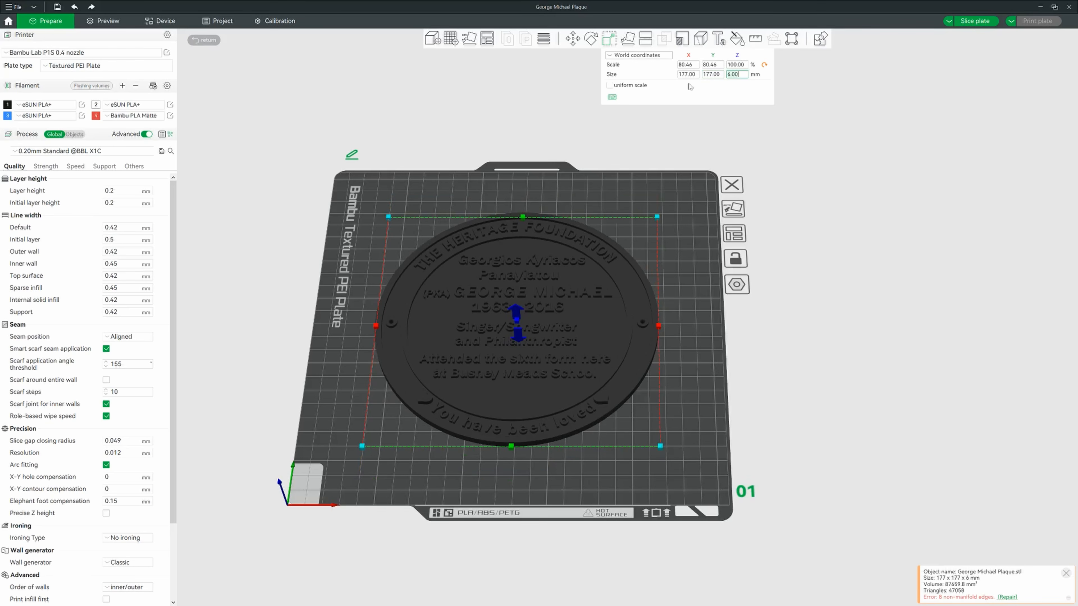
pyautogui.click(792, 265)
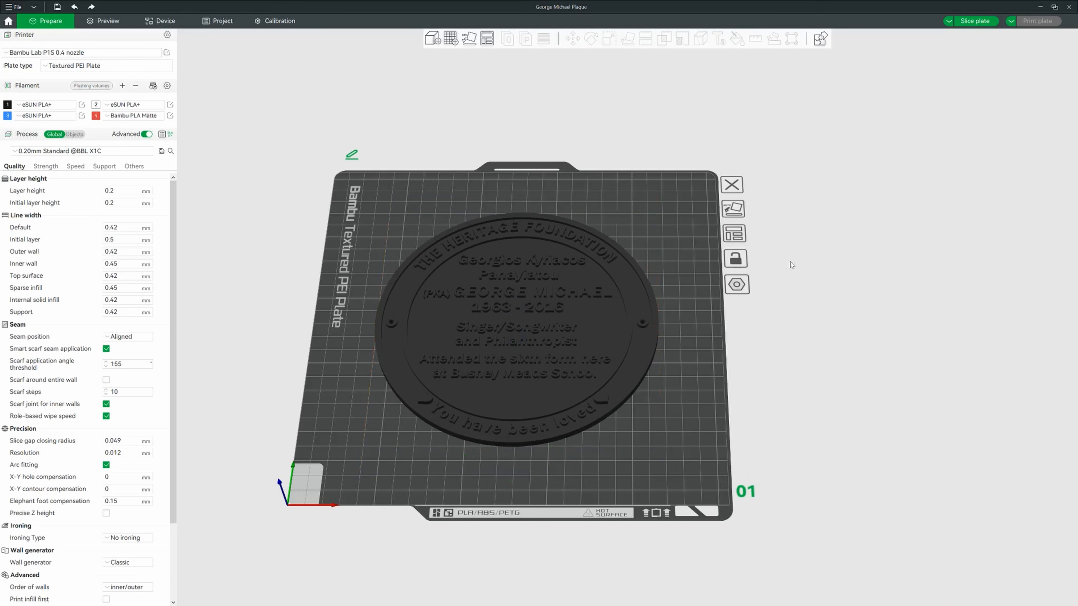
# Measure the distance between the outer rim's top face and the plaque's flat underside
pyautogui.moveTo(776, 350); pyautogui.dragTo(776, 348)
pyautogui.scroll(5, 733, 368)
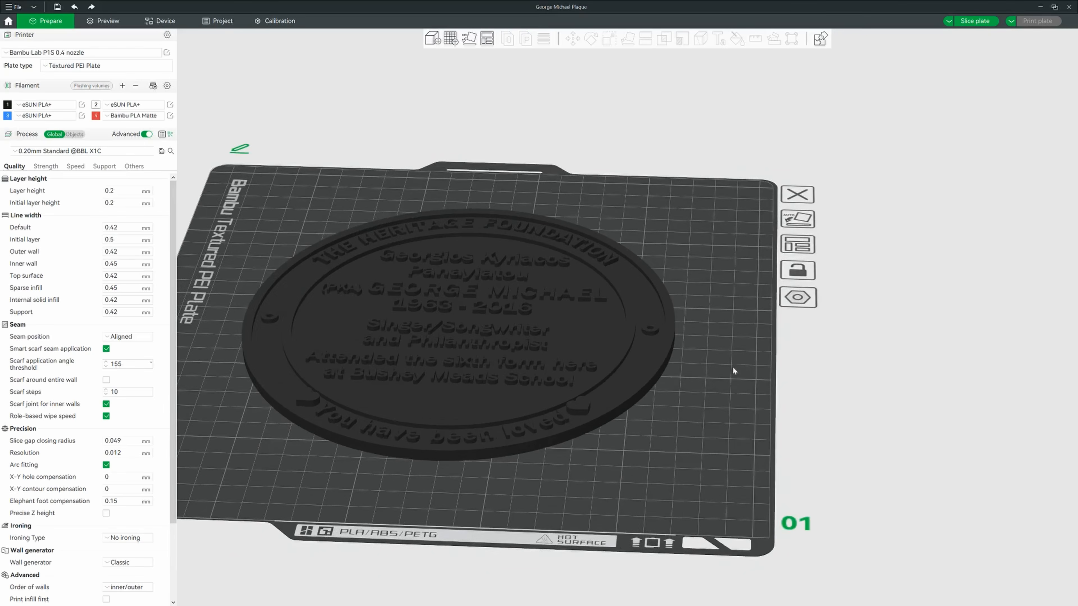
pyautogui.click(637, 303)
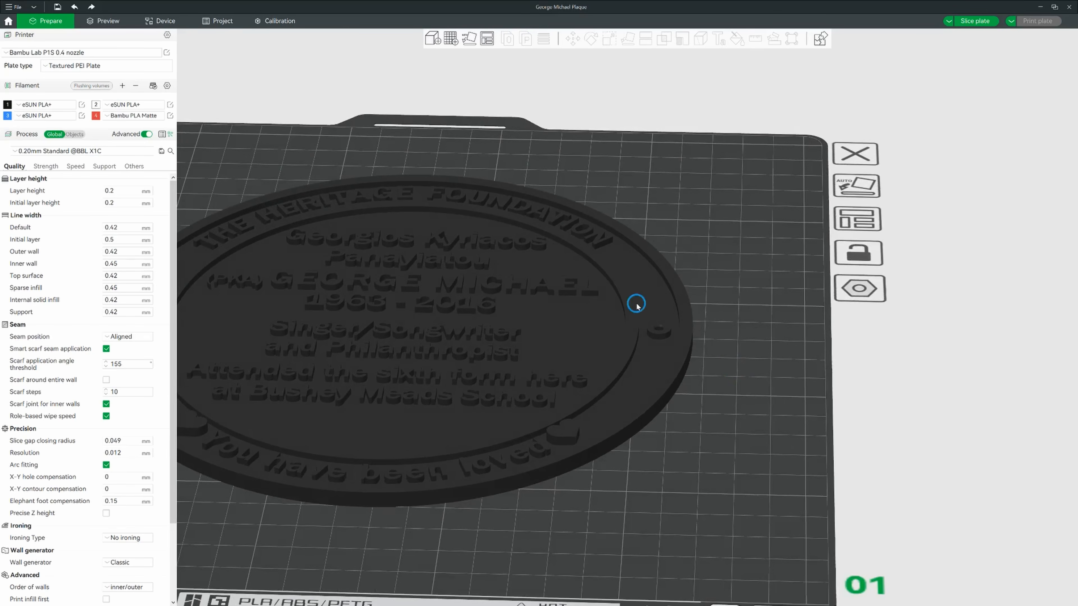
pyautogui.click(755, 39)
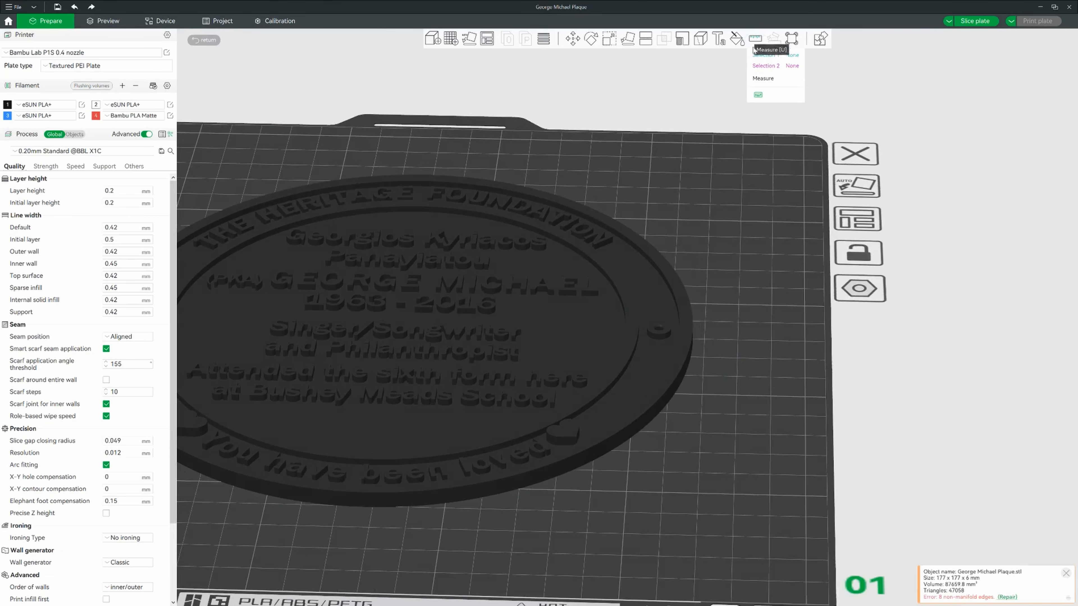
pyautogui.click(686, 302)
pyautogui.press('2')
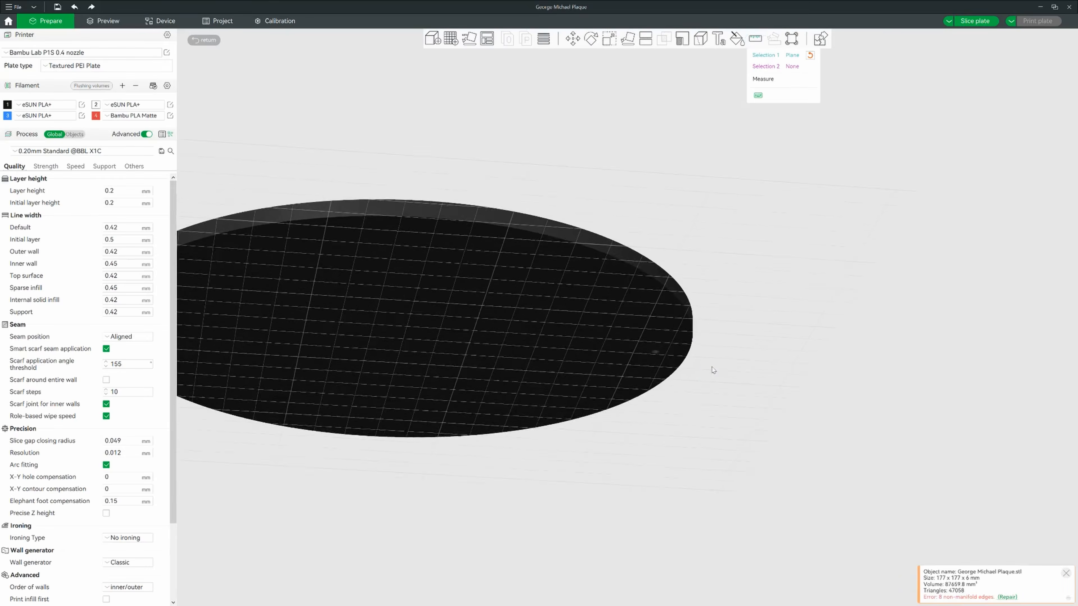
pyautogui.click(637, 342)
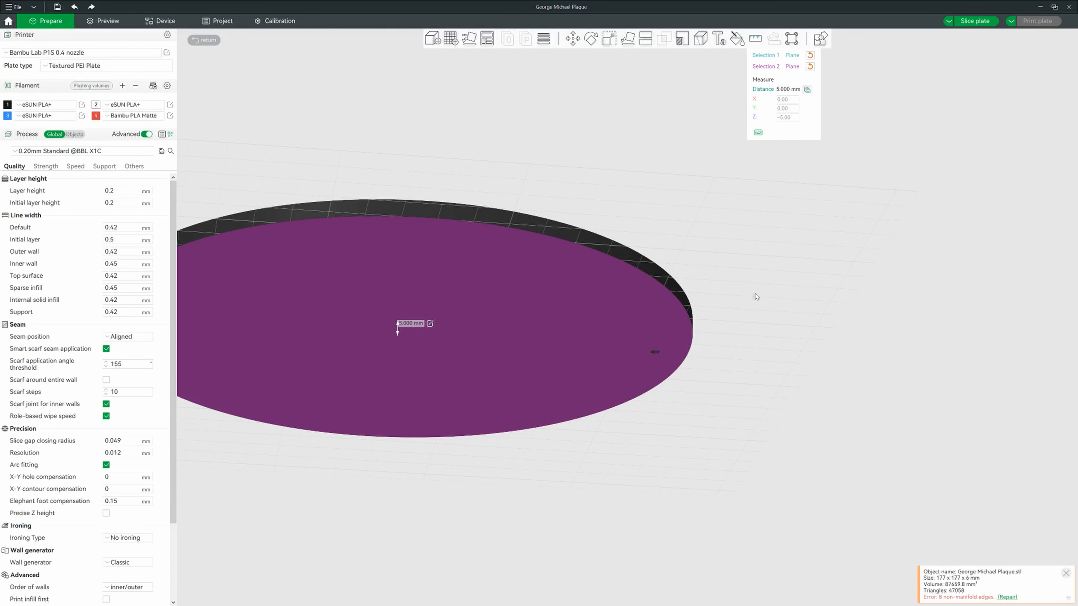
pyautogui.press('0')
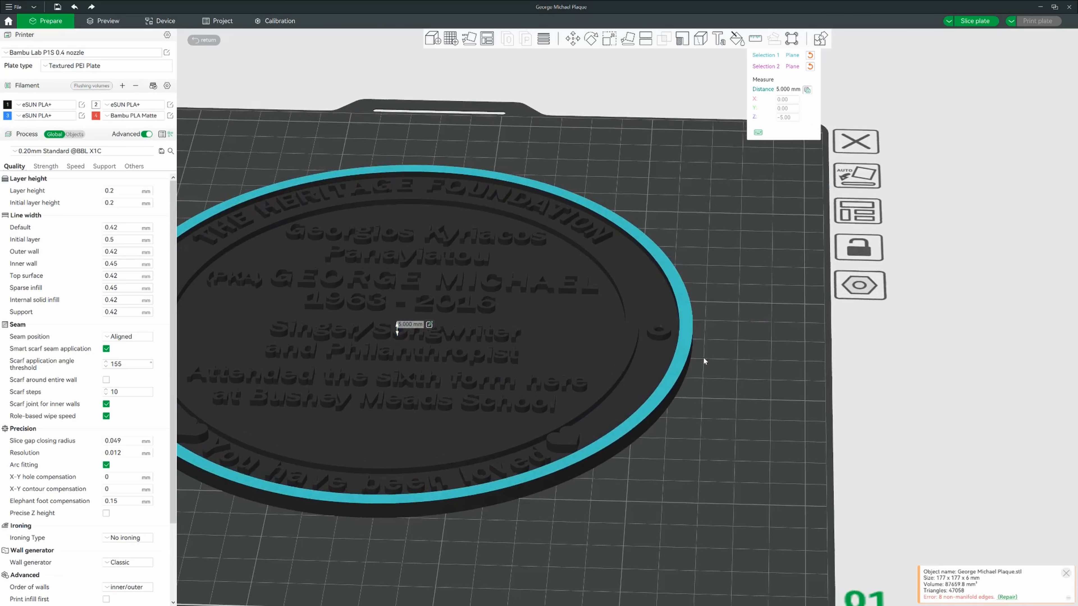
pyautogui.moveTo(703, 361); pyautogui.dragTo(774, 405)
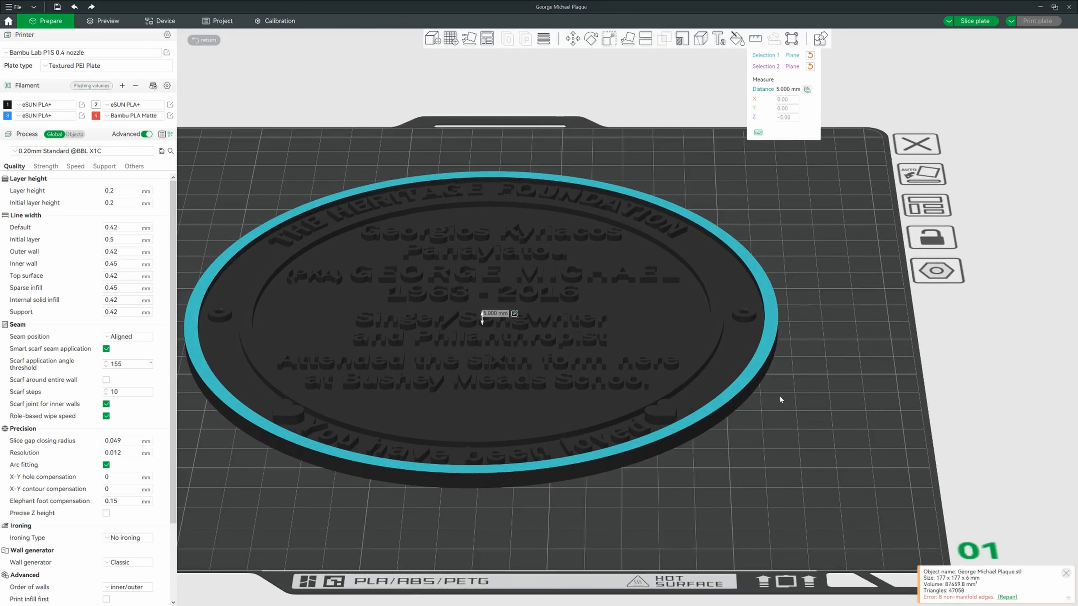
pyautogui.click(758, 44)
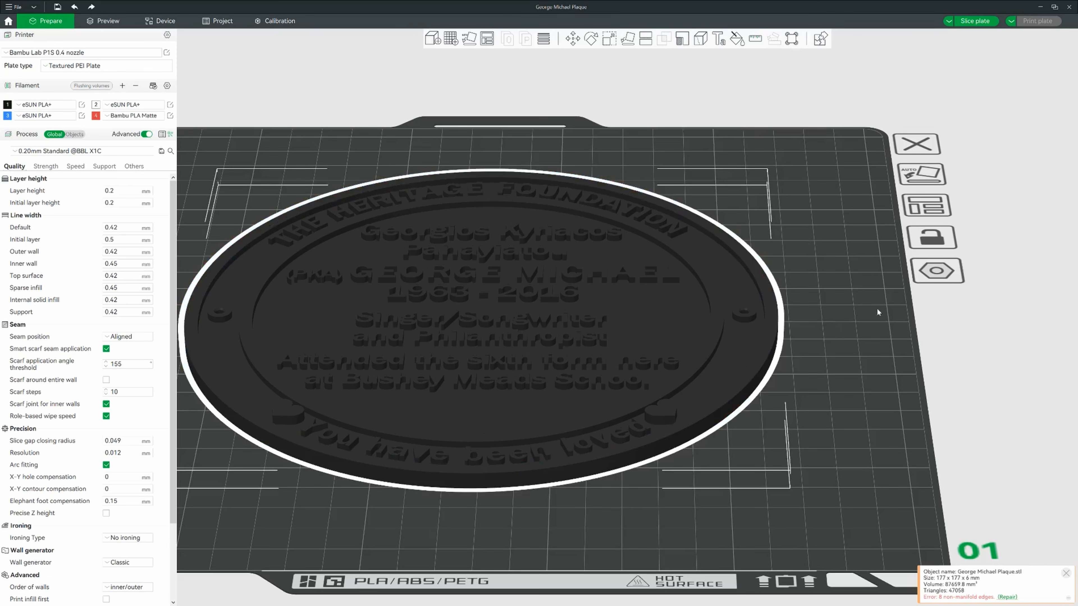
# Repair the plaque's non-manifold edges and shift the model slightly towards the front edge of the plate
pyautogui.click(1007, 596)
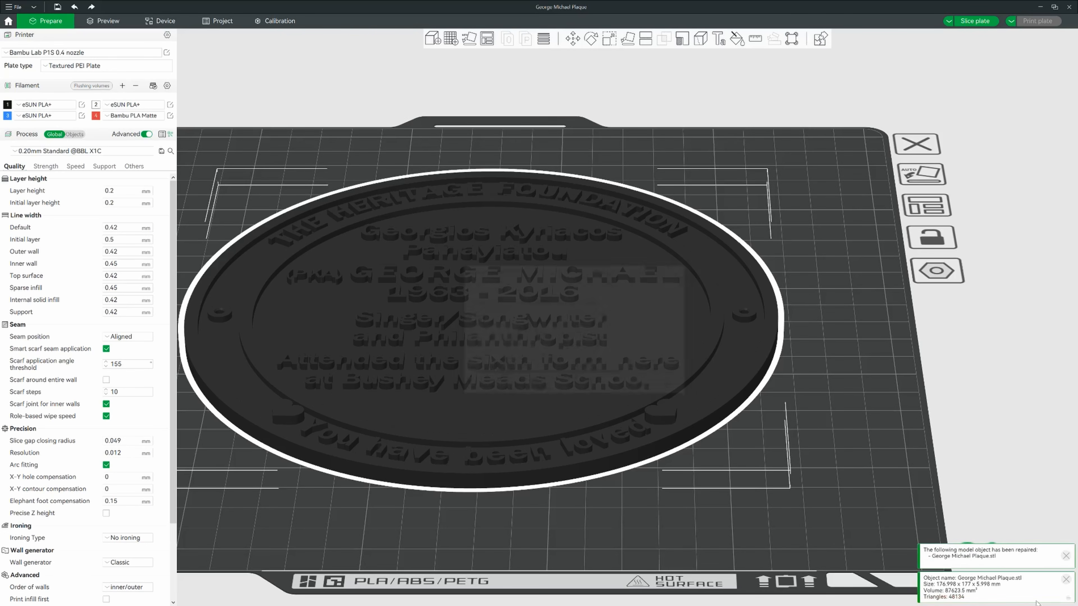
pyautogui.scroll(3, 652, 511)
pyautogui.scroll(-5, 652, 511)
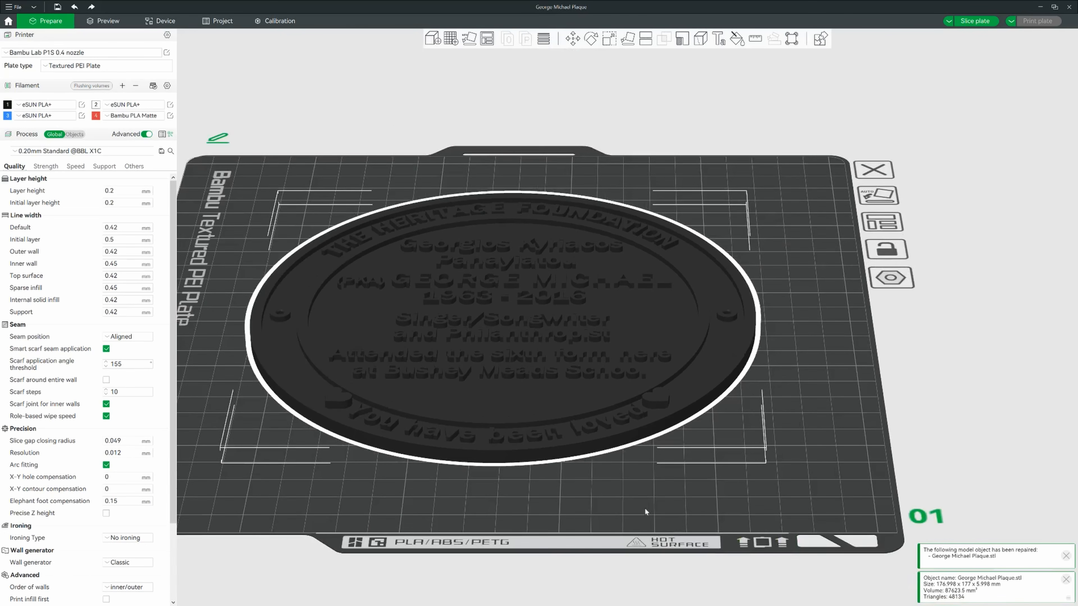
pyautogui.moveTo(646, 510); pyautogui.dragTo(643, 512)
pyautogui.scroll(-3, 641, 513)
pyautogui.scroll(1, 640, 513)
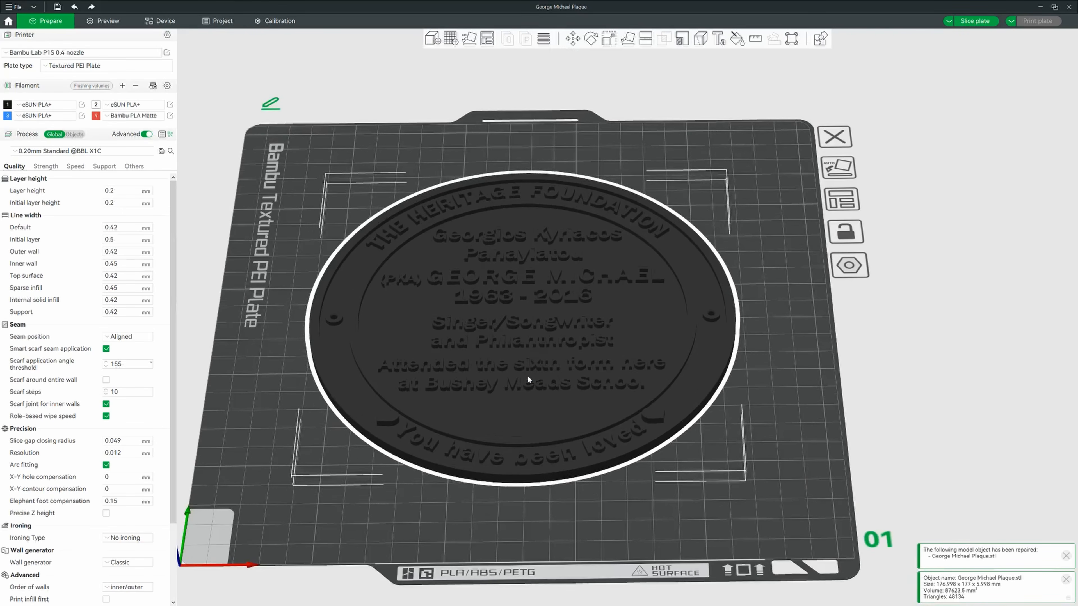
pyautogui.moveTo(538, 369); pyautogui.dragTo(541, 393)
pyautogui.click(804, 427)
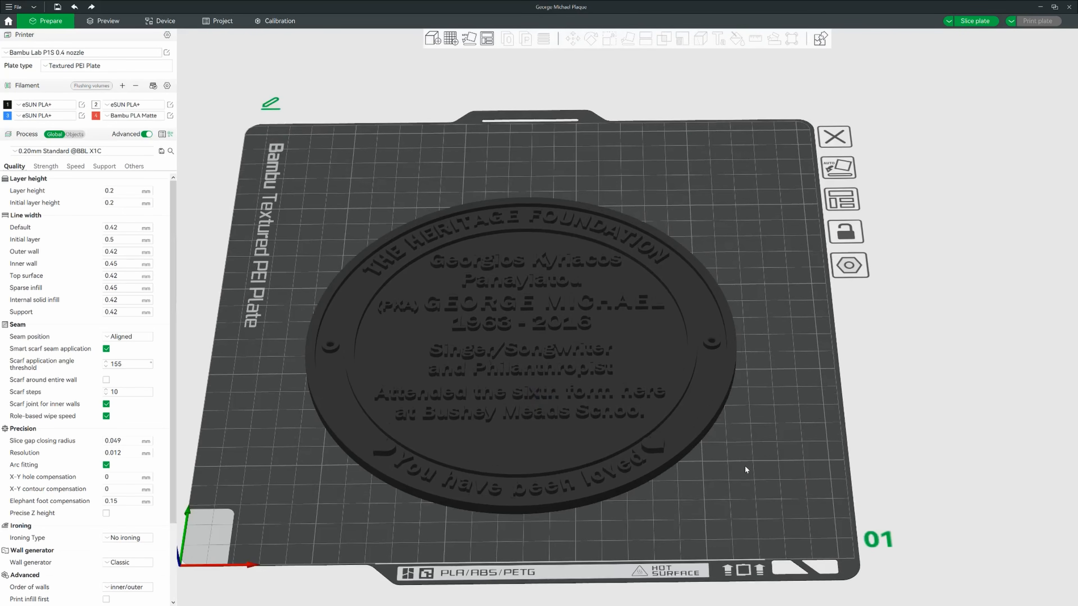
# Examine the repaired plaque's lettering and rim from low and overhead angles
pyautogui.scroll(1, 746, 471)
pyautogui.moveTo(746, 472); pyautogui.dragTo(774, 429, button='right')
pyautogui.moveTo(766, 434); pyautogui.dragTo(765, 422)
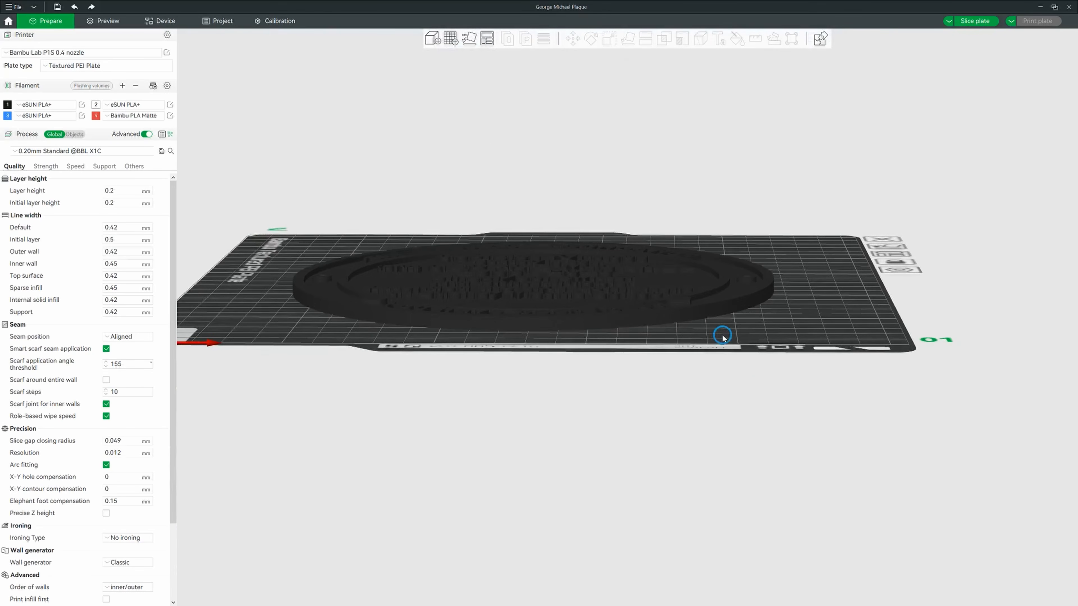
pyautogui.moveTo(723, 336); pyautogui.dragTo(723, 352)
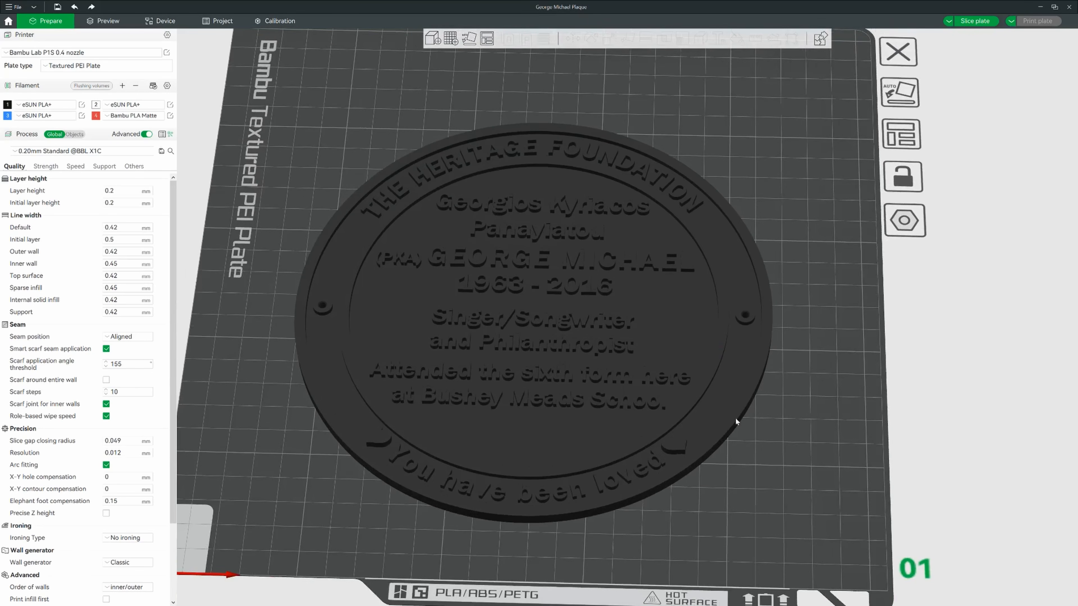
pyautogui.moveTo(762, 450); pyautogui.dragTo(761, 440)
pyautogui.scroll(4, 756, 444)
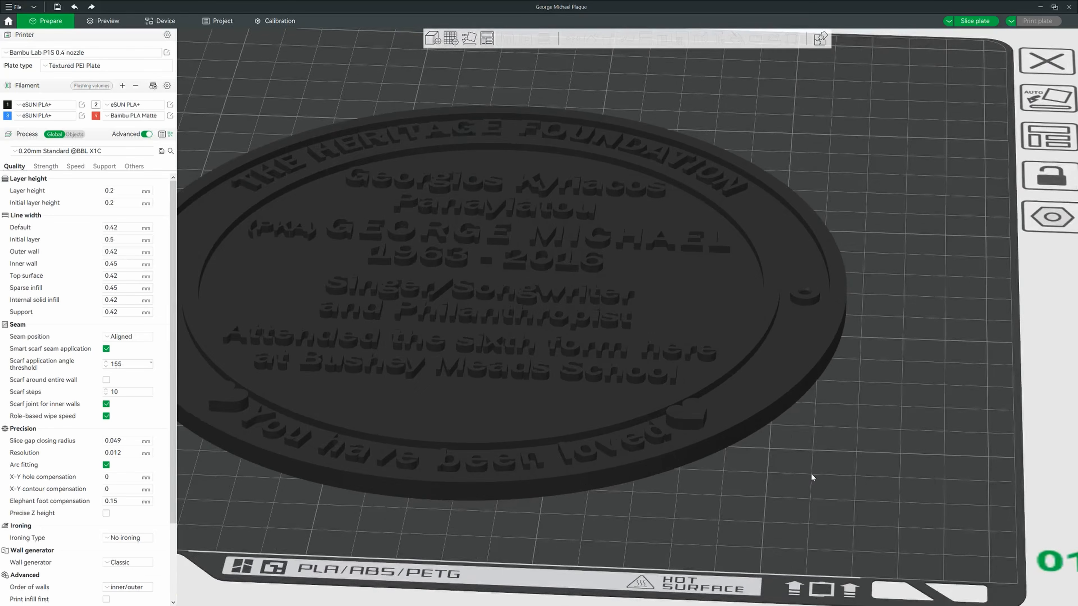
pyautogui.moveTo(812, 477)
pyautogui.mouseDown()
pyautogui.moveTo(806, 534)
pyautogui.moveTo(805, 476)
pyautogui.mouseUp()
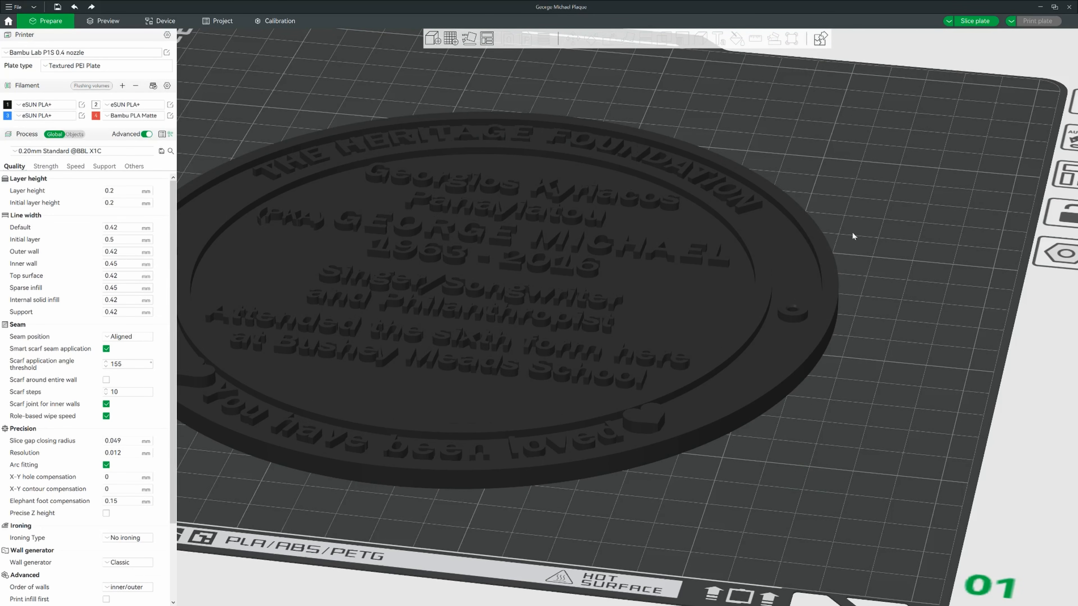
# Measure the repaired plaque's thickness from the outer rim's top face to the flat underside
pyautogui.click(720, 242)
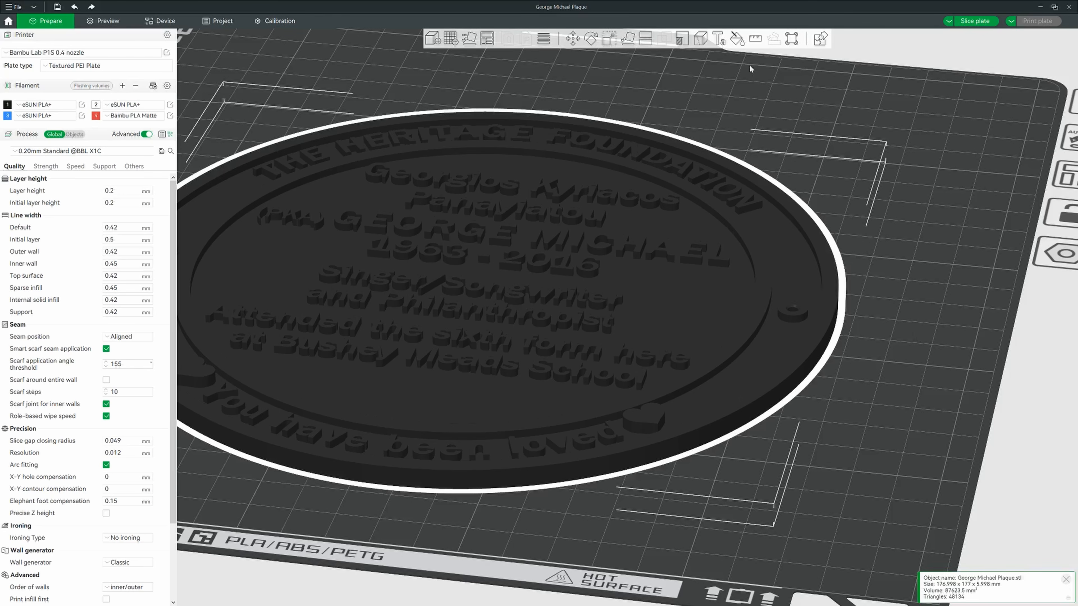
pyautogui.click(756, 39)
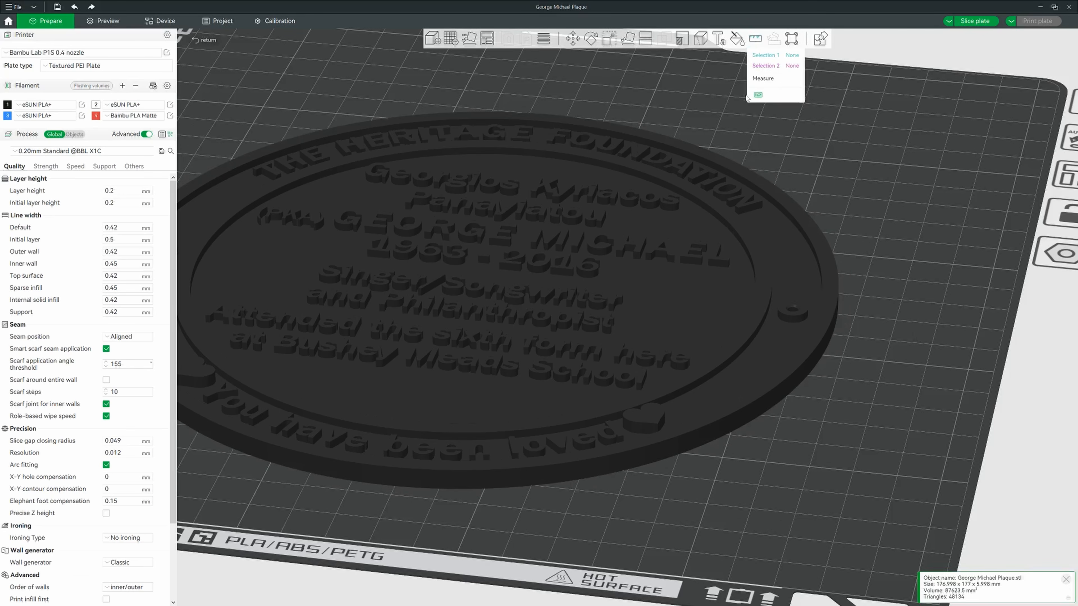
pyautogui.click(703, 421)
pyautogui.moveTo(715, 471); pyautogui.dragTo(716, 453)
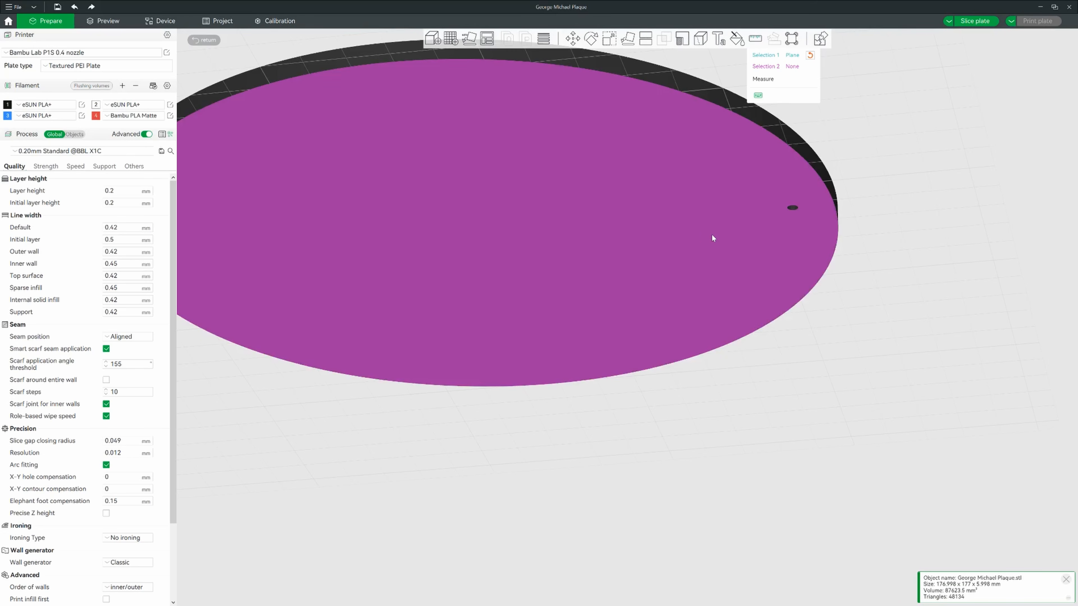
pyautogui.click(712, 234)
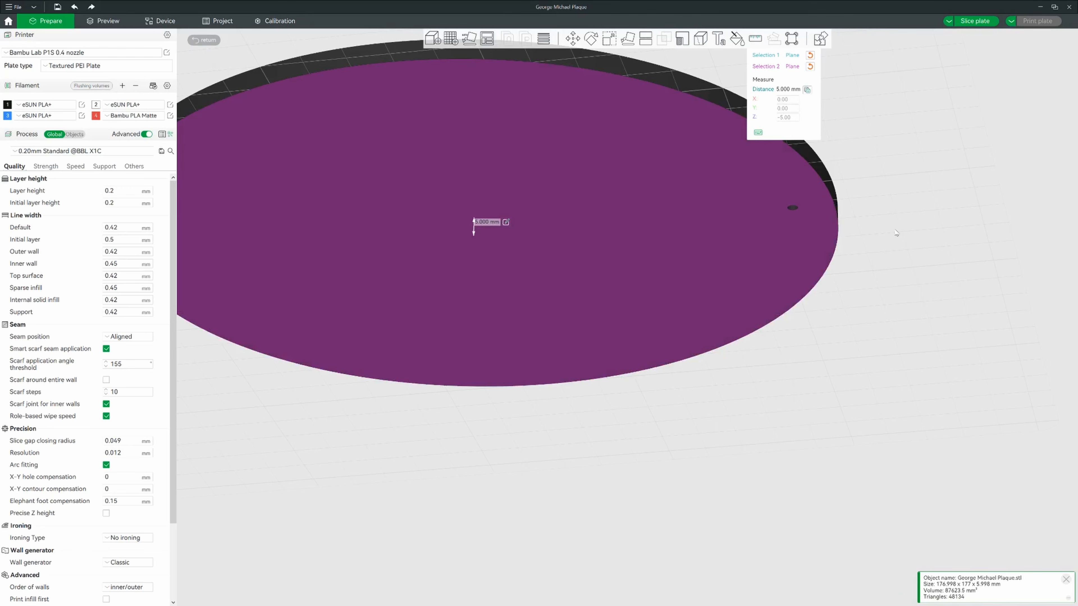
pyautogui.click(757, 46)
# Measure the distance between the lower heart's top face and the plaque's flat underside
pyautogui.moveTo(890, 255); pyautogui.dragTo(889, 280)
pyautogui.click(753, 42)
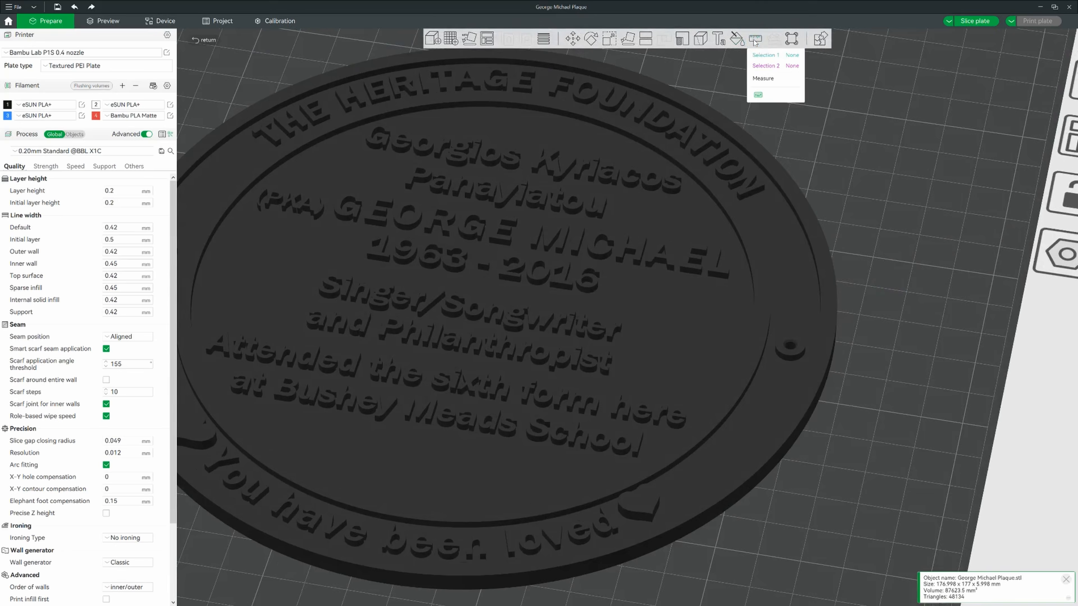
pyautogui.click(670, 530)
pyautogui.moveTo(670, 530); pyautogui.dragTo(721, 531)
pyautogui.click(686, 250)
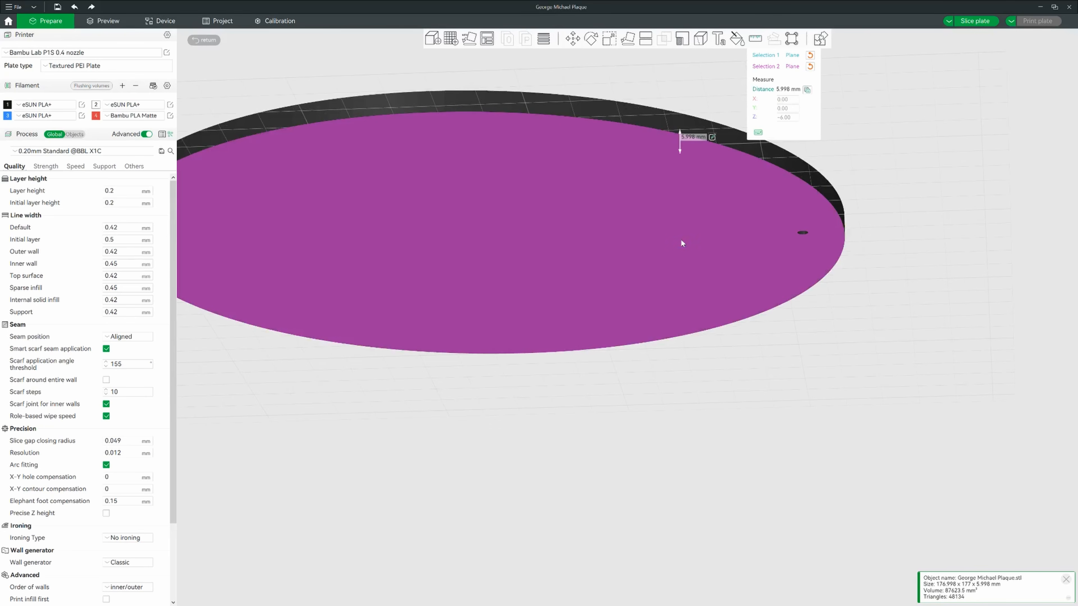
pyautogui.moveTo(873, 327); pyautogui.dragTo(872, 341)
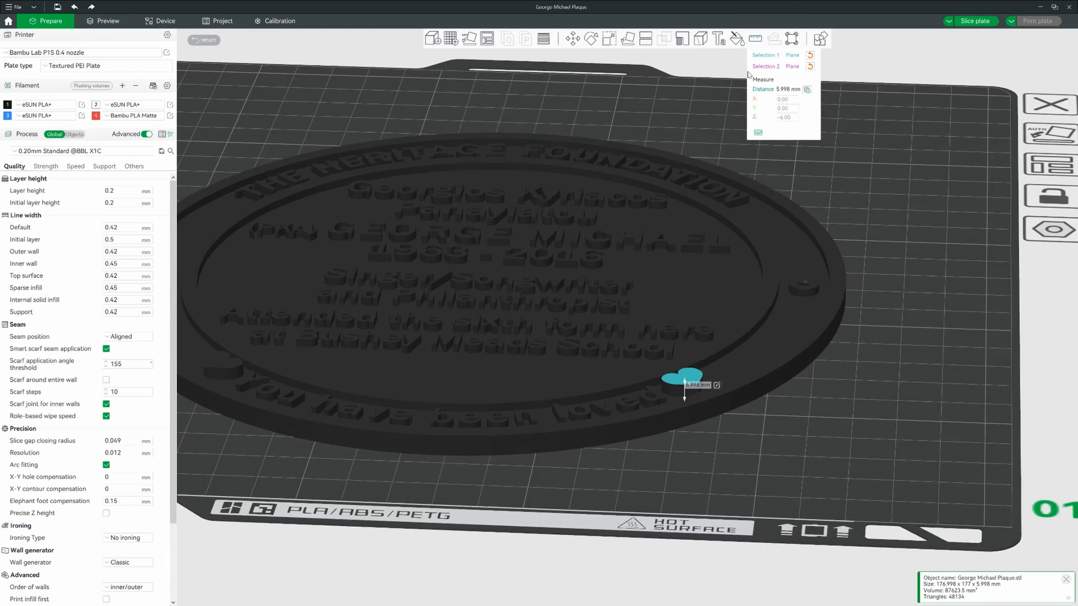
pyautogui.click(754, 39)
# Check the filament colours loaded in the printer's AMS slots, then return to the plaque on the build plate
pyautogui.scroll(3, 797, 421)
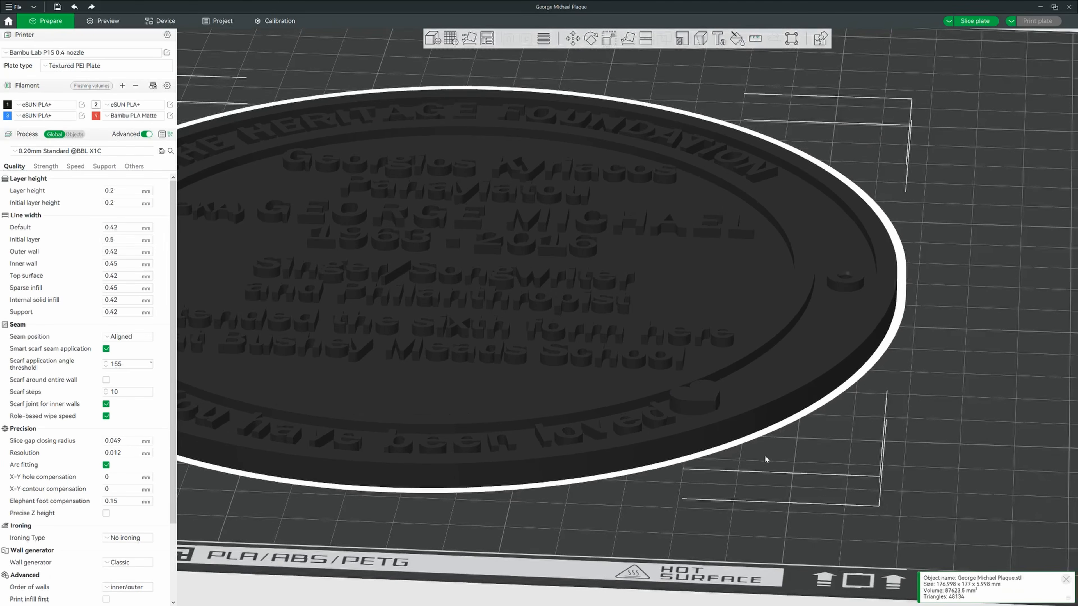
pyautogui.scroll(-7, 765, 456)
pyautogui.scroll(2, 689, 467)
pyautogui.moveTo(679, 466); pyautogui.dragTo(690, 468)
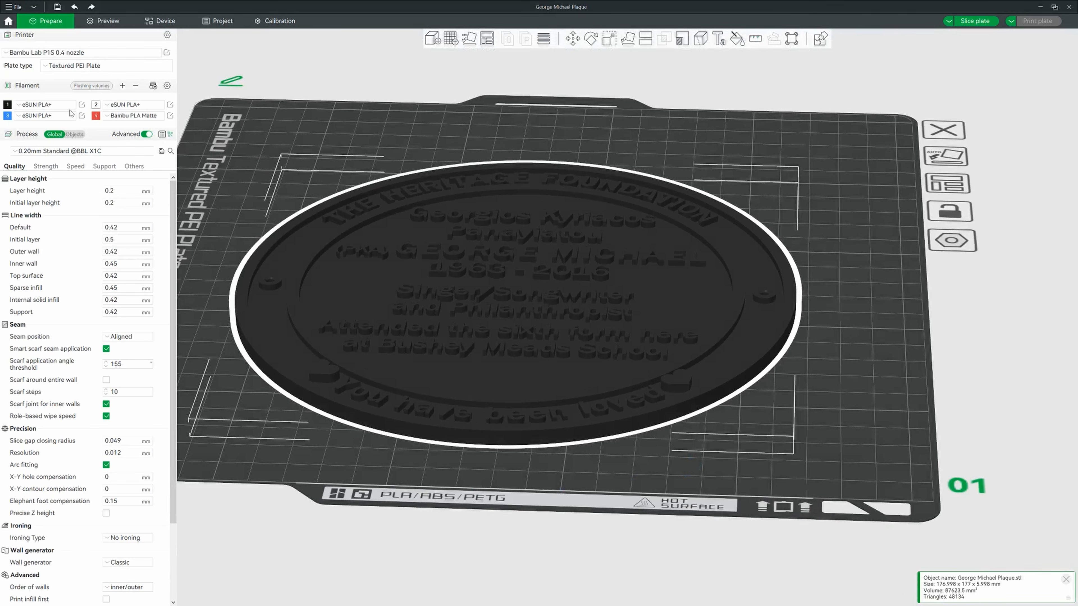
pyautogui.click(165, 20)
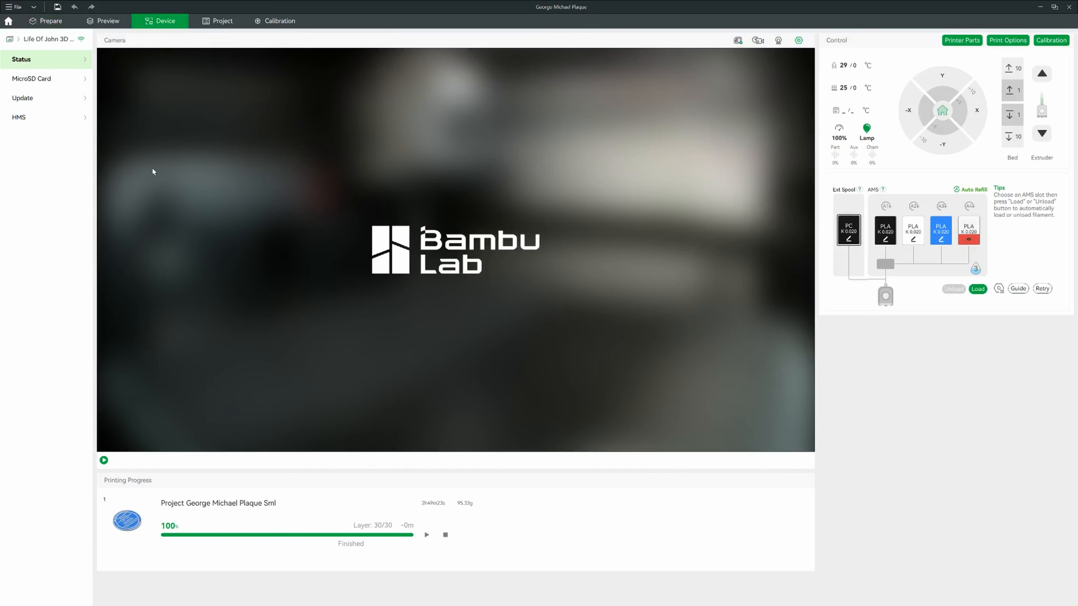
pyautogui.click(49, 22)
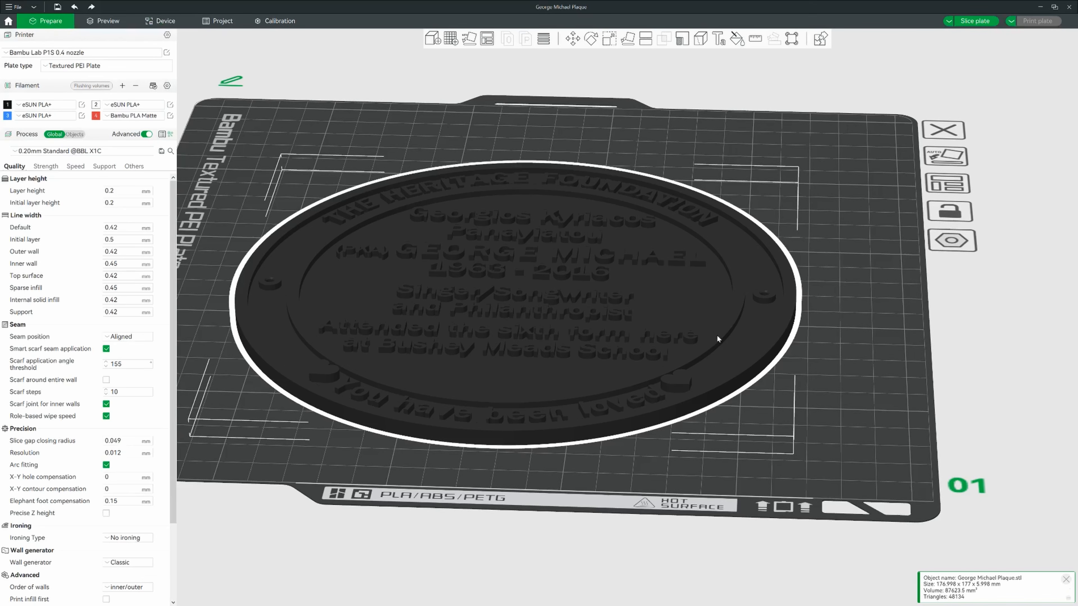
pyautogui.scroll(-3, 796, 371)
pyautogui.scroll(3, 797, 374)
pyautogui.scroll(-4, 798, 375)
pyautogui.moveTo(720, 417); pyautogui.dragTo(676, 440)
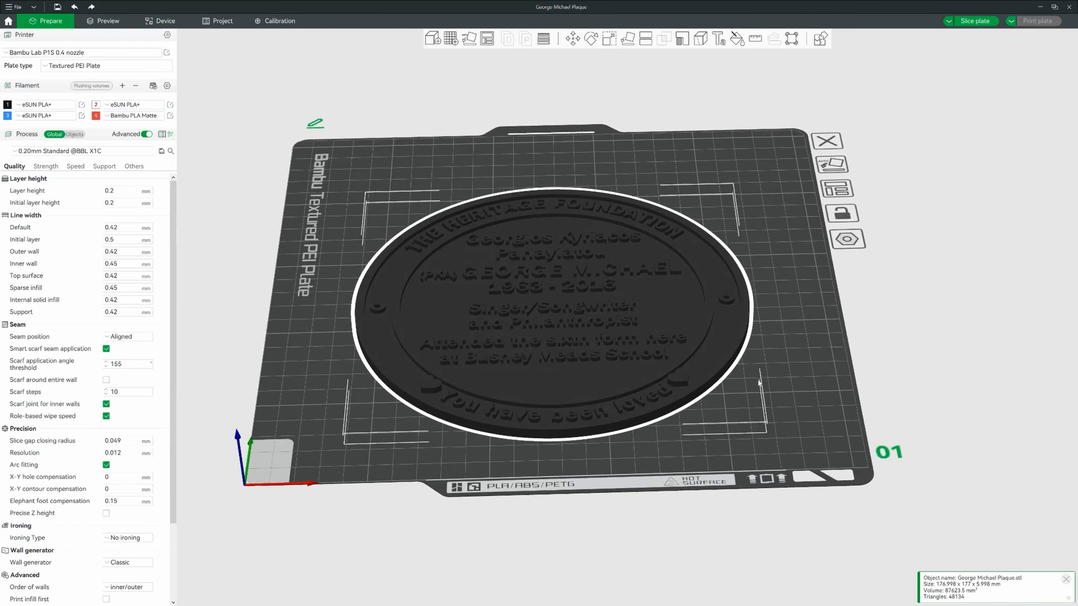
pyautogui.scroll(3, 778, 351)
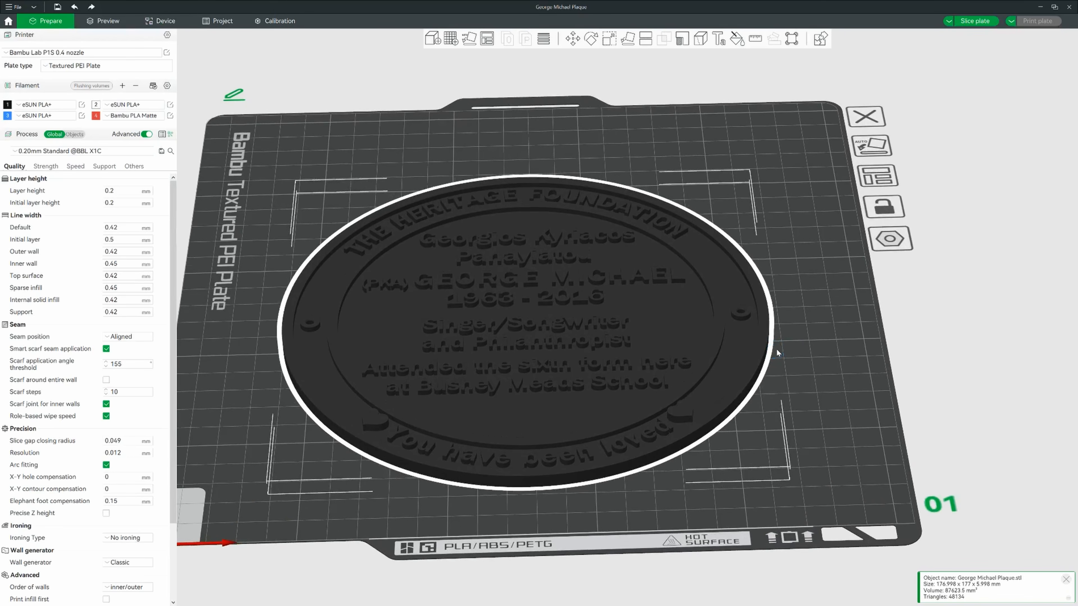
# Paint the whole plaque with filament 2 using the Fill tool at a 90° smart fill angle
pyautogui.click(737, 39)
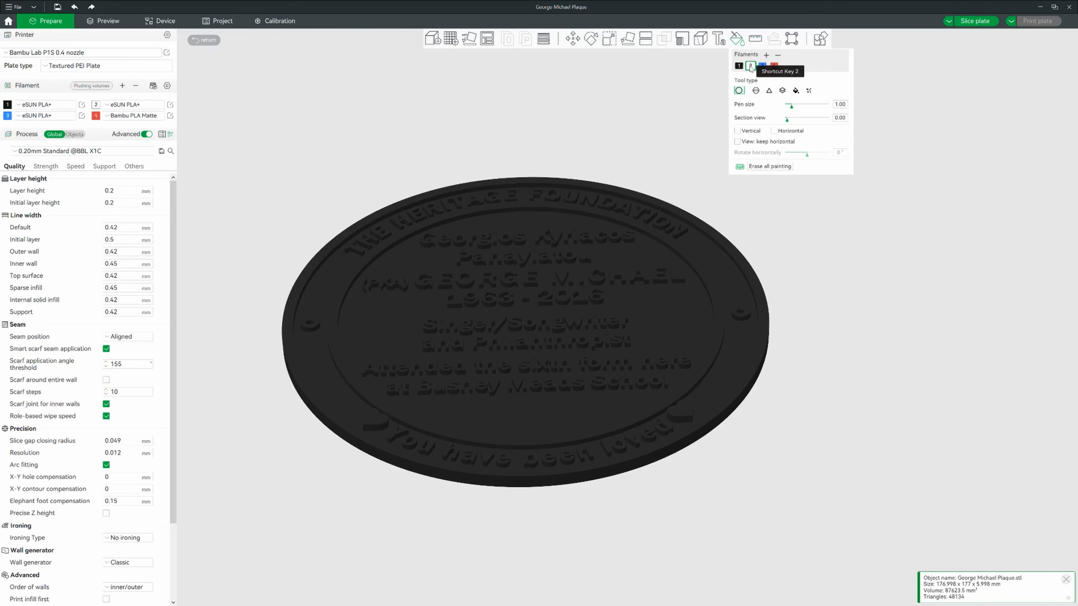
pyautogui.click(796, 90)
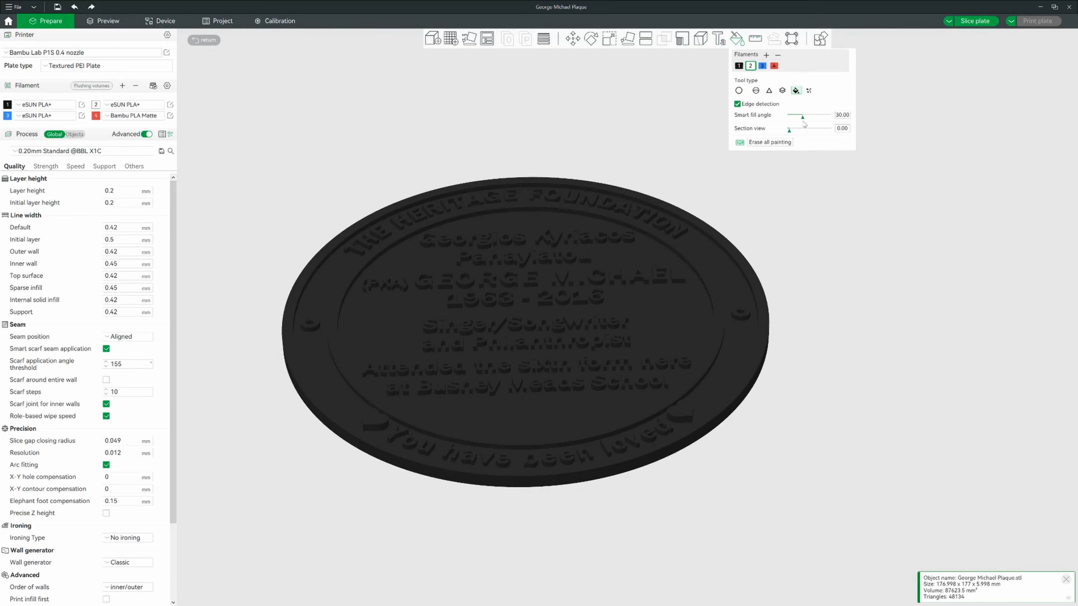
pyautogui.moveTo(803, 123); pyautogui.dragTo(840, 114)
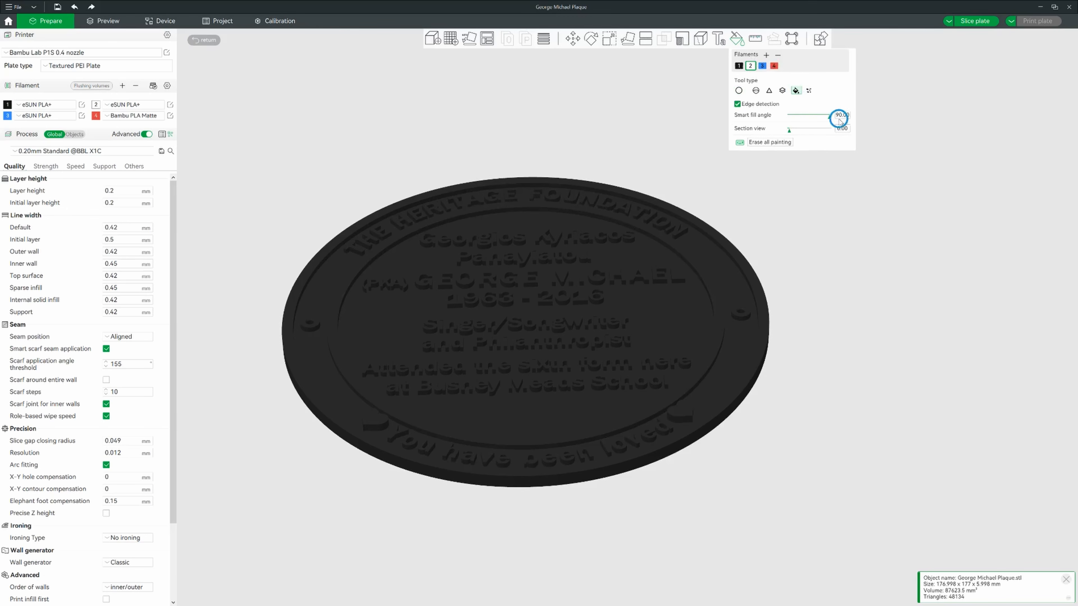
pyautogui.click(704, 312)
pyautogui.moveTo(743, 440); pyautogui.dragTo(587, 538)
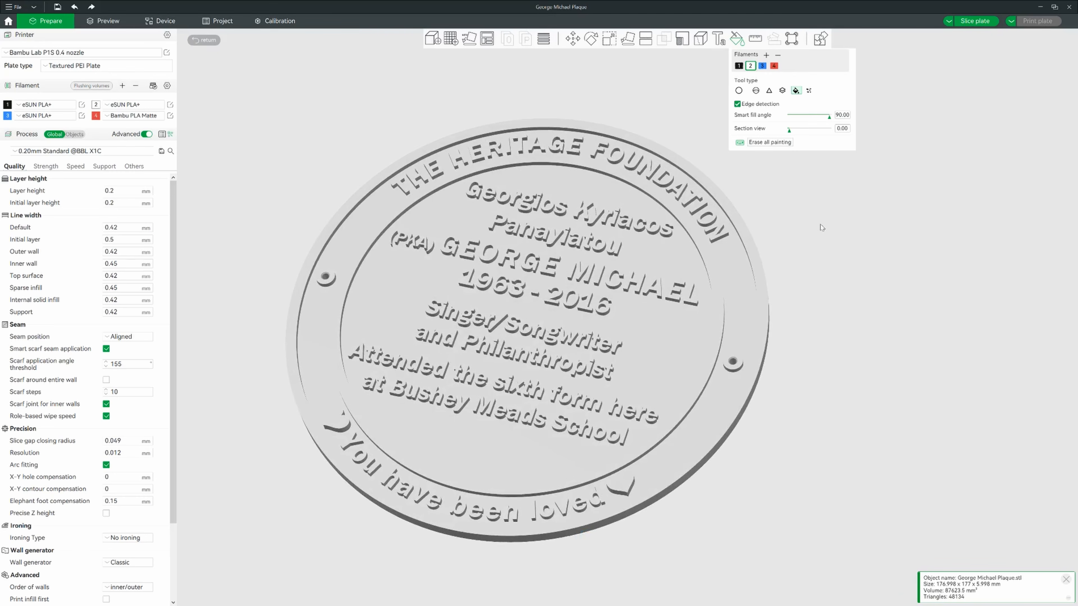
pyautogui.click(737, 39)
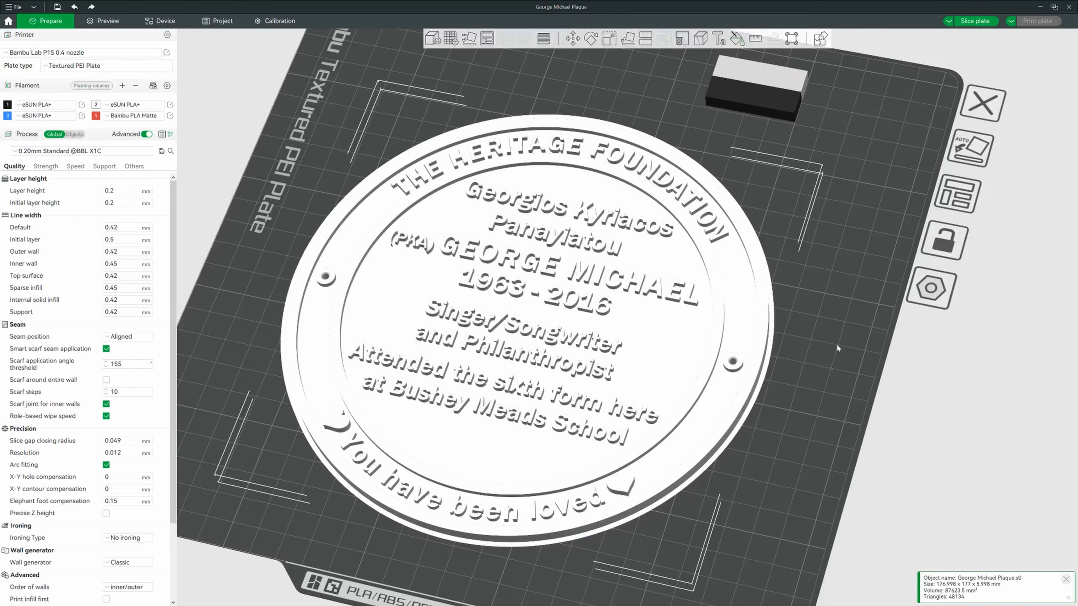
# Examine the painted plaque's lettering and rims from several angles on the plate
pyautogui.scroll(3, 800, 375)
pyautogui.scroll(-4, 799, 375)
pyautogui.moveTo(800, 377); pyautogui.dragTo(804, 378)
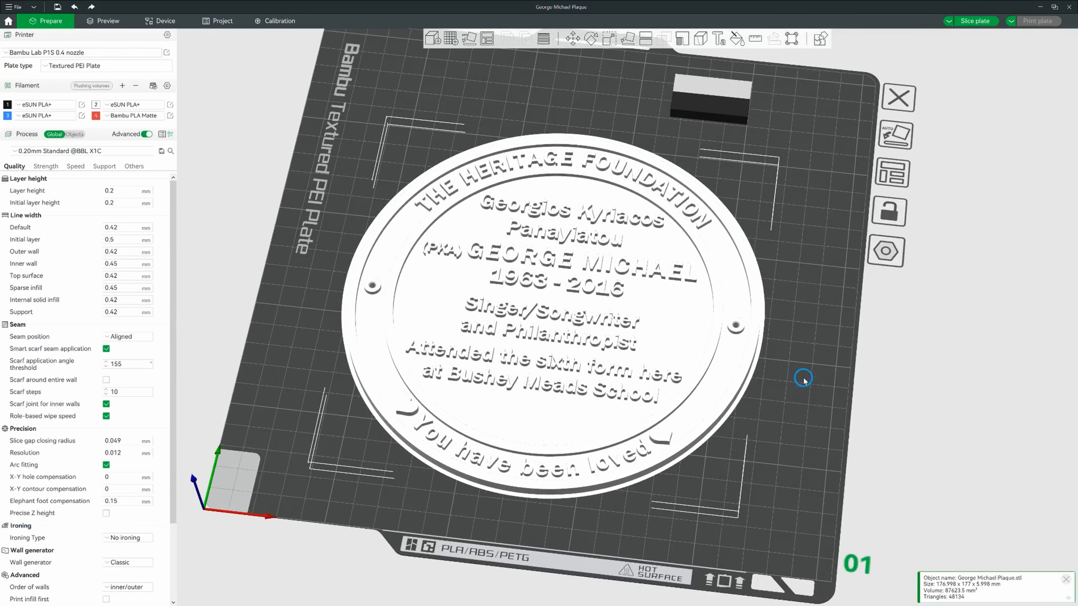
pyautogui.moveTo(775, 270); pyautogui.dragTo(782, 355)
pyautogui.scroll(1, 777, 374)
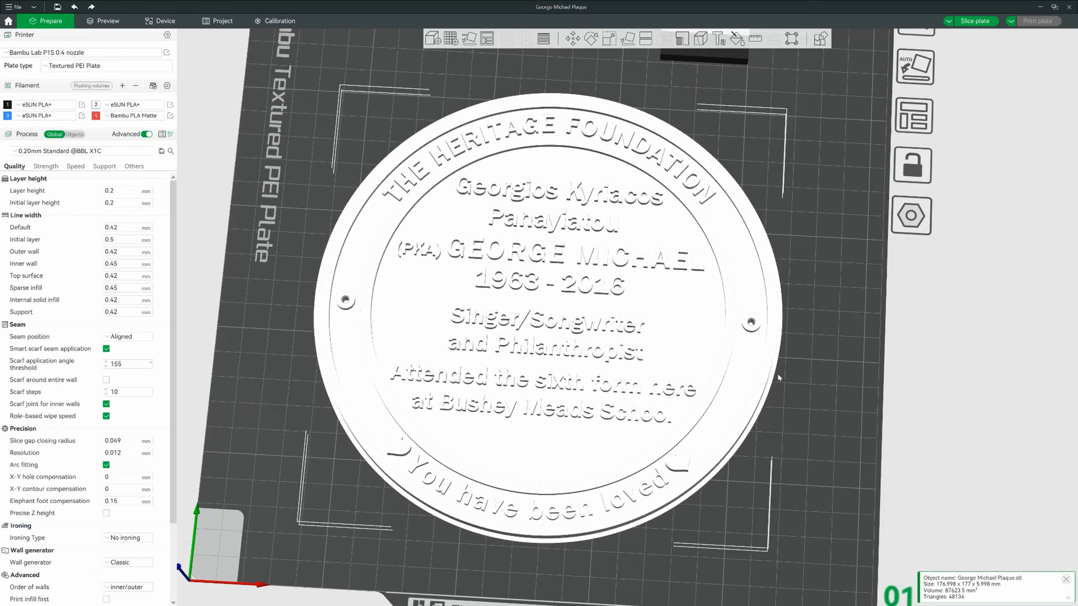
pyautogui.scroll(-2, 778, 373)
pyautogui.scroll(1, 779, 377)
pyautogui.moveTo(778, 376); pyautogui.dragTo(778, 384)
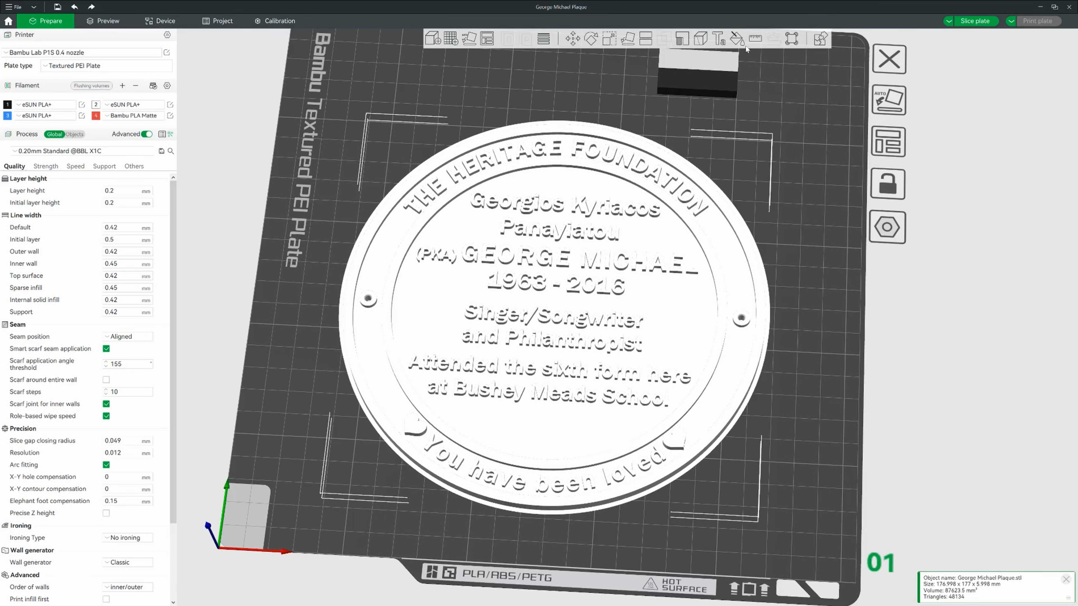
# Fill the recessed centre disc and outer ring background with filament 3 at a 39° smart fill angle
pyautogui.click(736, 40)
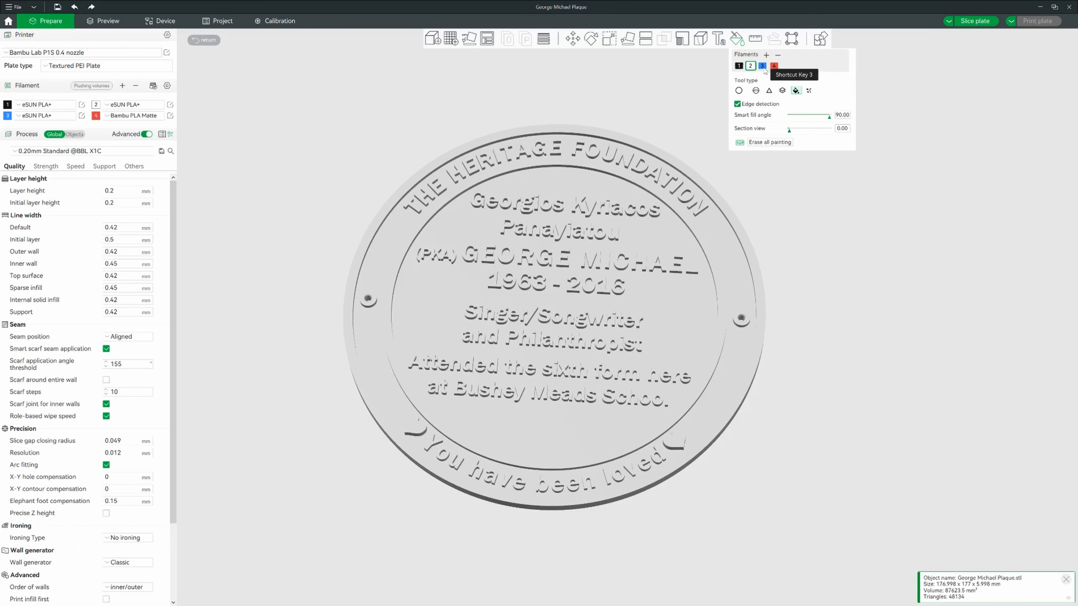
pyautogui.click(762, 66)
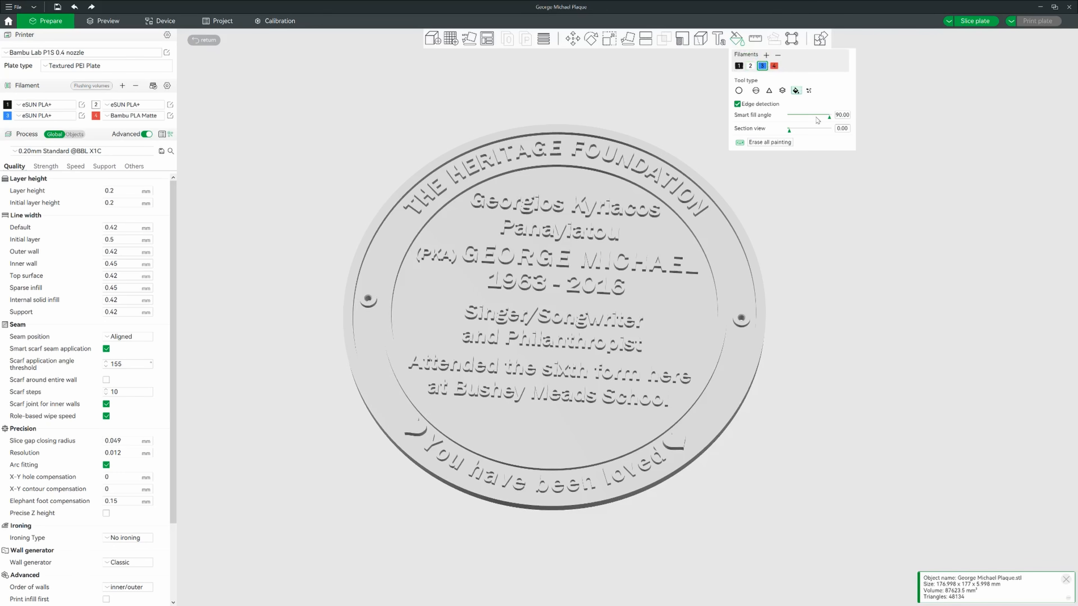
pyautogui.moveTo(829, 118); pyautogui.dragTo(807, 121)
pyautogui.click(677, 307)
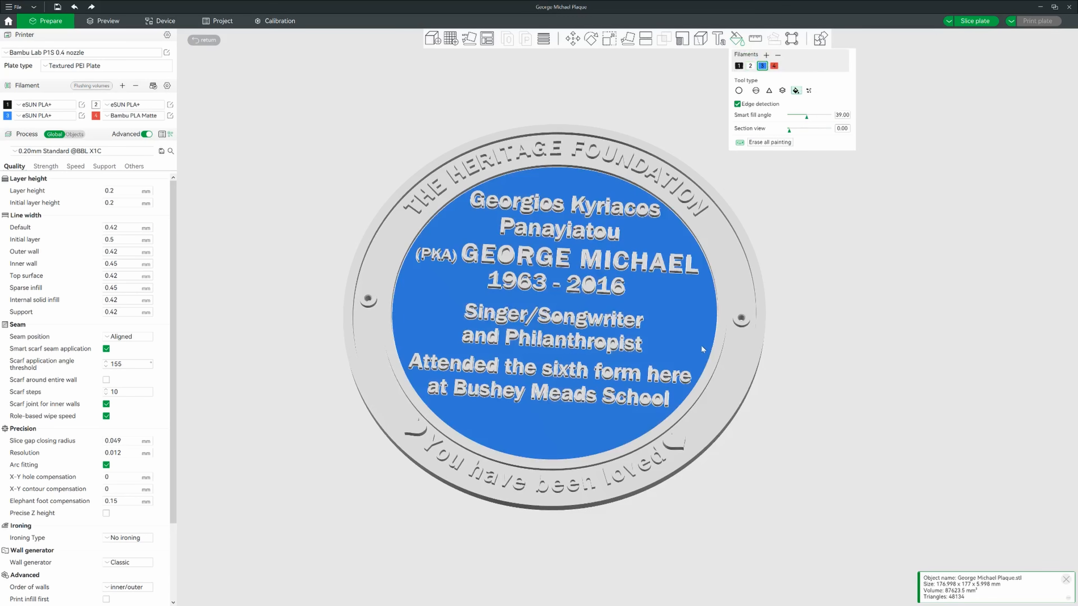
pyautogui.click(742, 348)
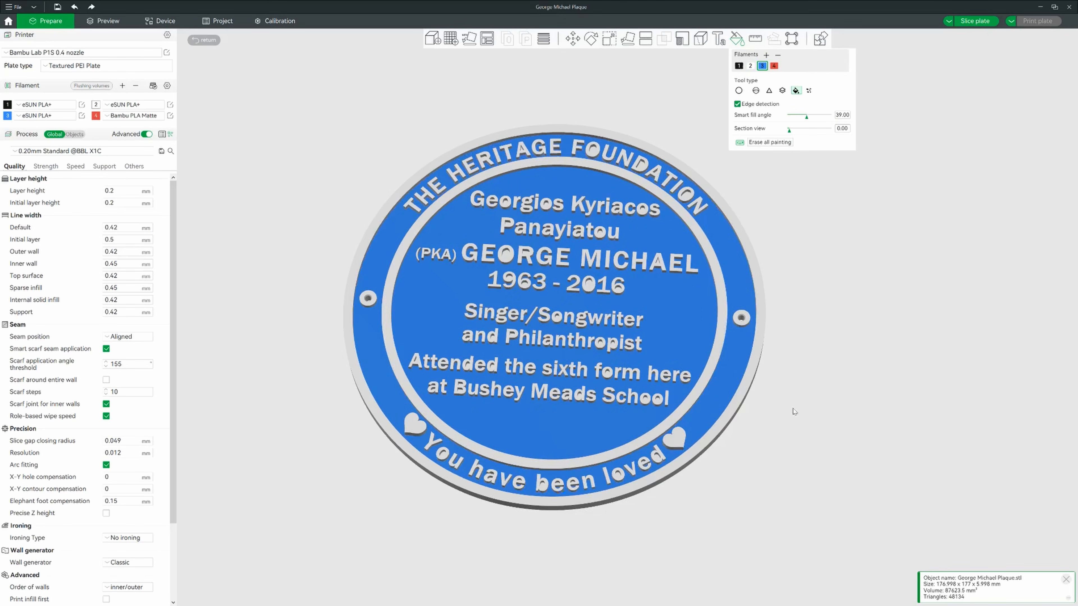
# Fill the plaque's flat underside and outer side wall with filament 3
pyautogui.moveTo(792, 410); pyautogui.dragTo(791, 378)
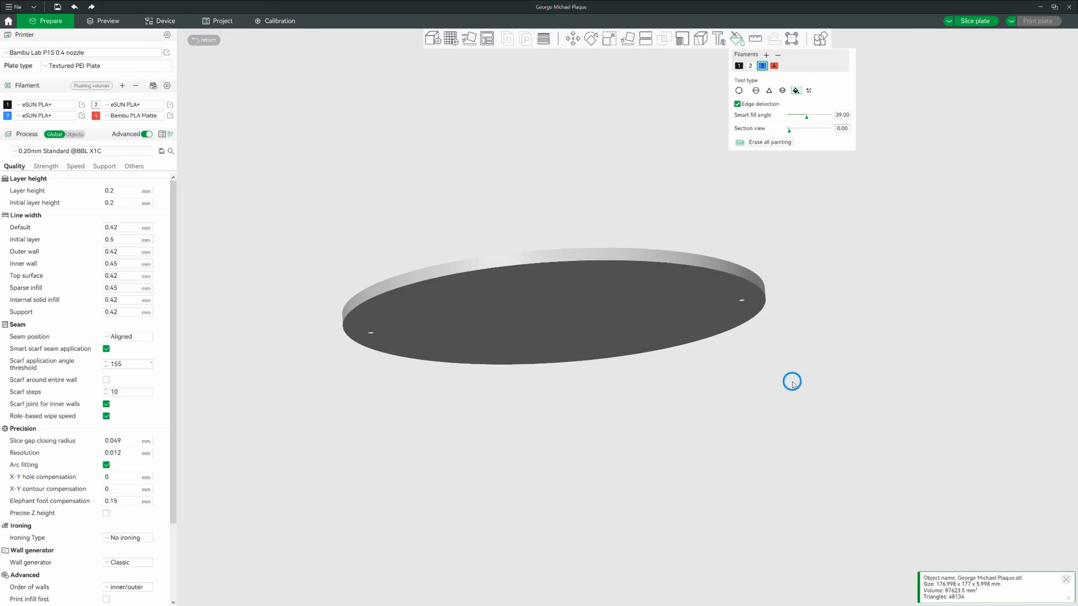
pyautogui.click(679, 308)
pyautogui.click(690, 262)
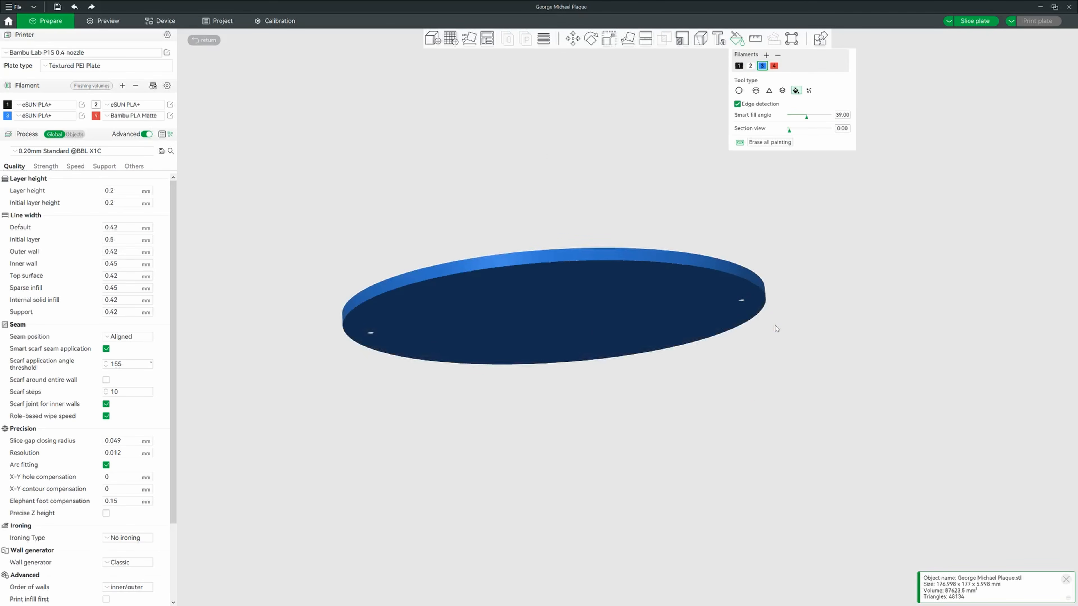
pyautogui.moveTo(775, 322); pyautogui.dragTo(788, 360)
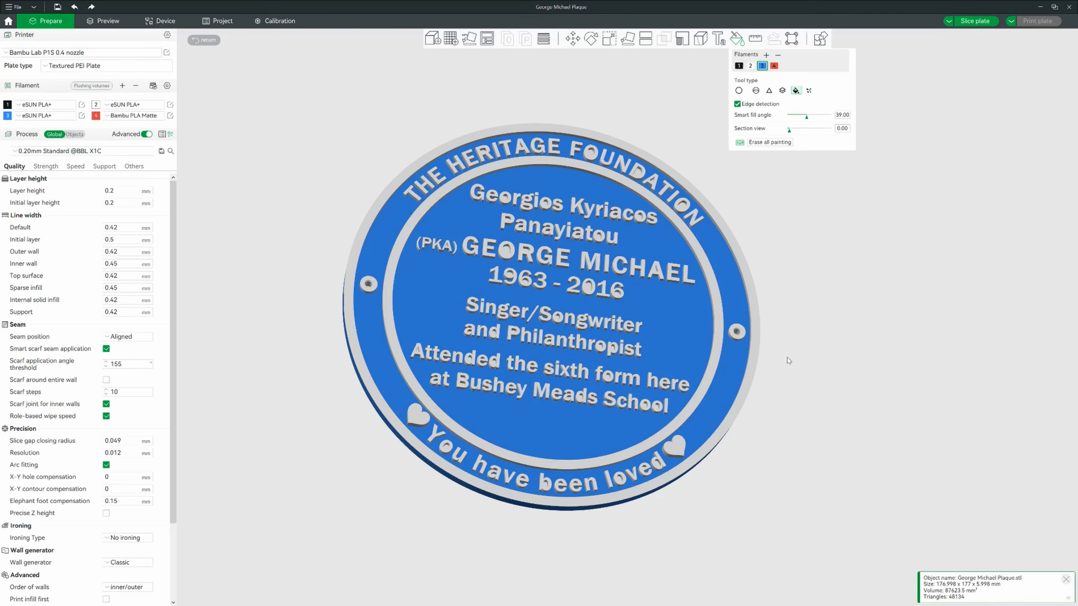
# Fill the enclosed letter counters in "THE HERITAGE FOUNDATION", the name lines and "1963 - 2016" with filament 3
pyautogui.moveTo(283, 205); pyautogui.dragTo(280, 217)
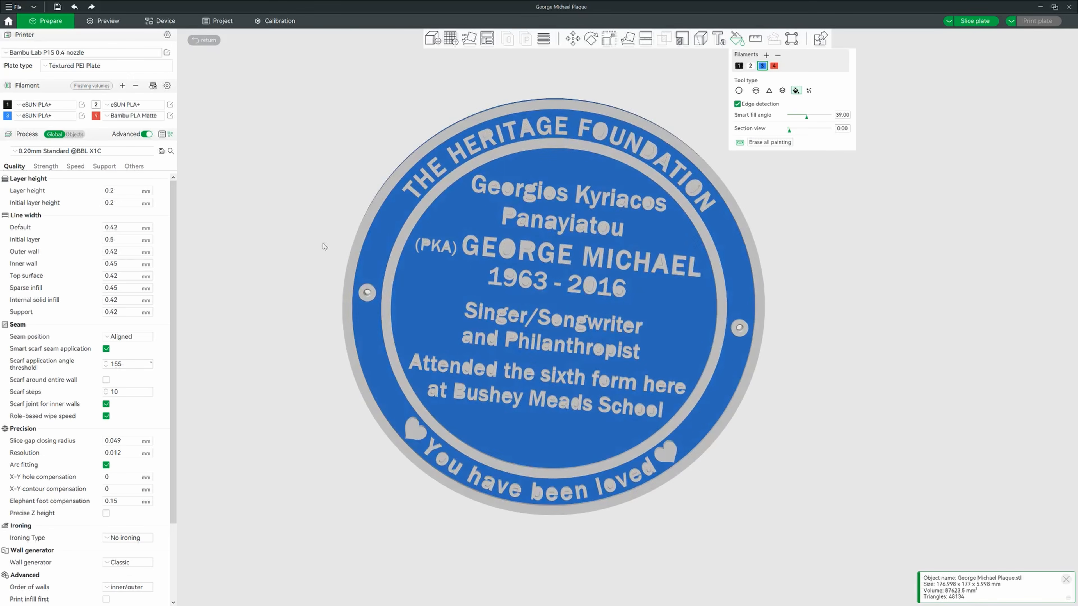
pyautogui.scroll(4, 437, 273)
pyautogui.moveTo(426, 138); pyautogui.dragTo(428, 277, button='right')
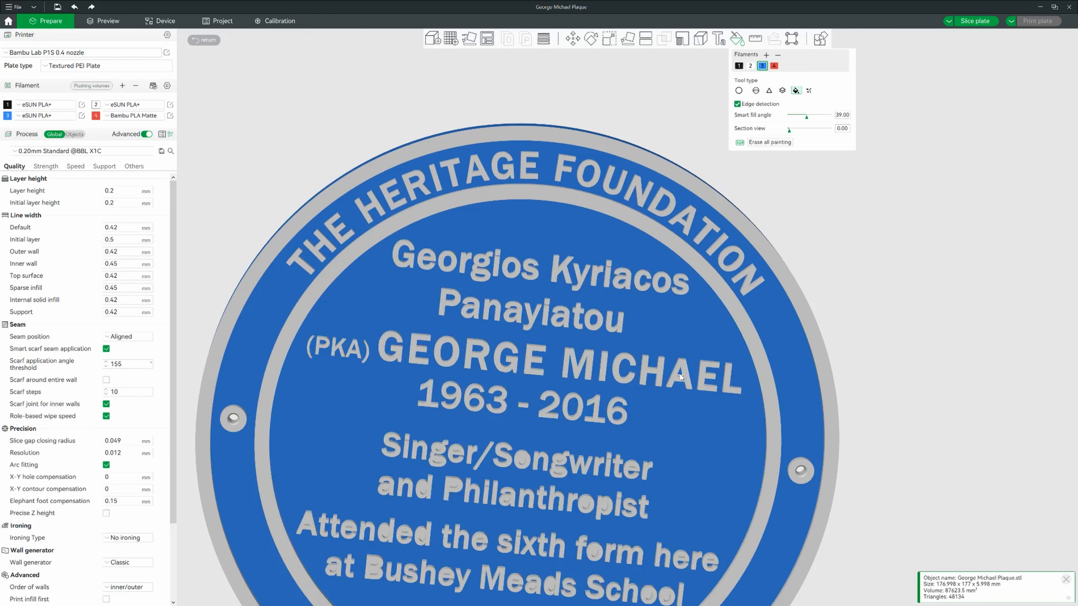
pyautogui.moveTo(680, 376); pyautogui.dragTo(705, 293, button='middle')
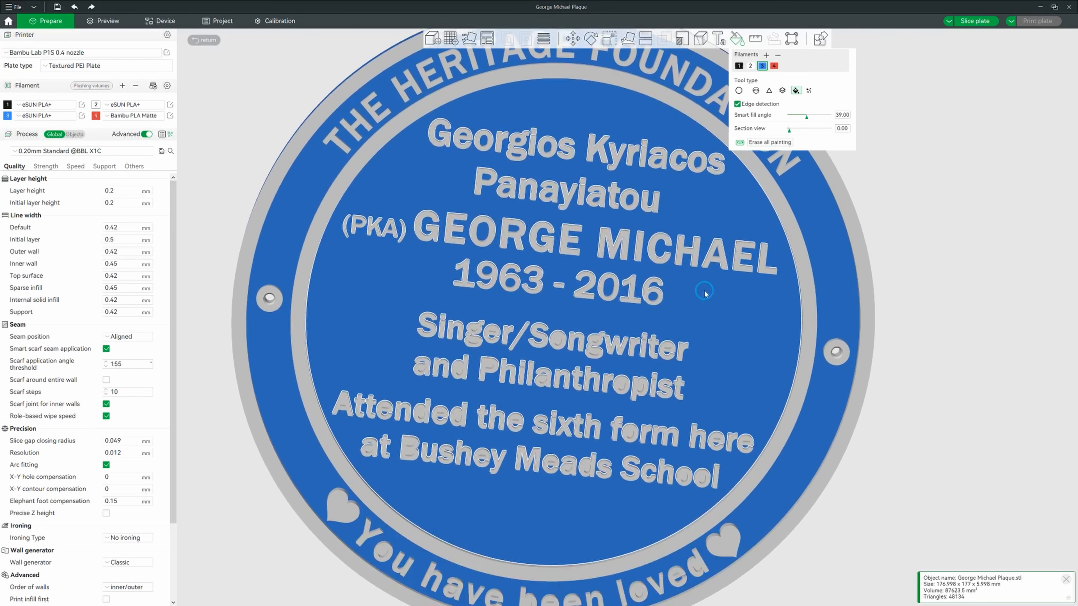
pyautogui.scroll(3, 621, 318)
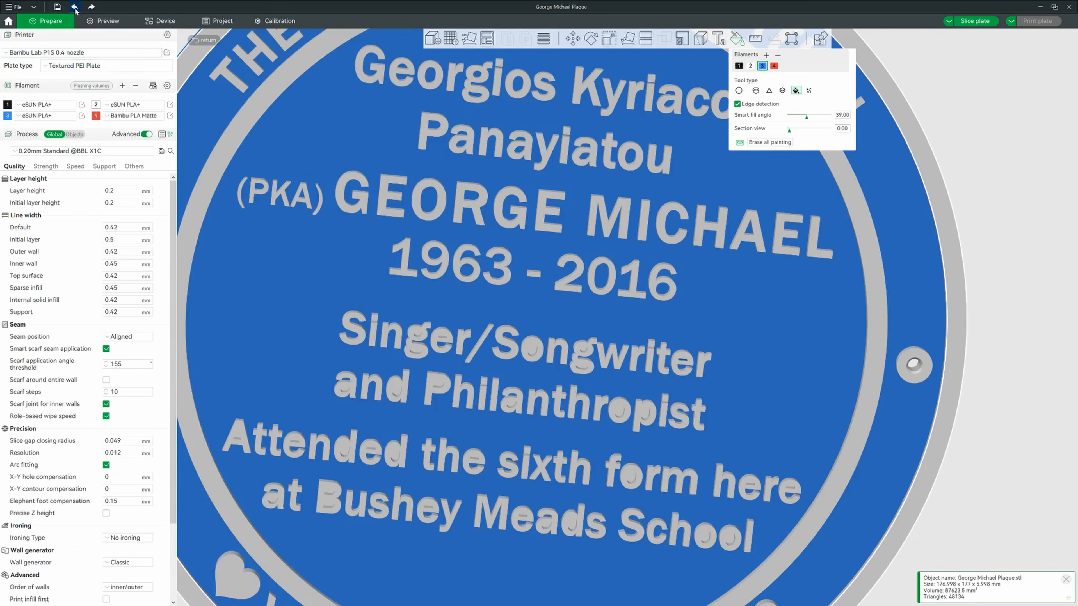
# Fill the enclosed letter counters in "Singer/Songwriter and Philanthropist" with filament 3
pyautogui.scroll(2, 694, 419)
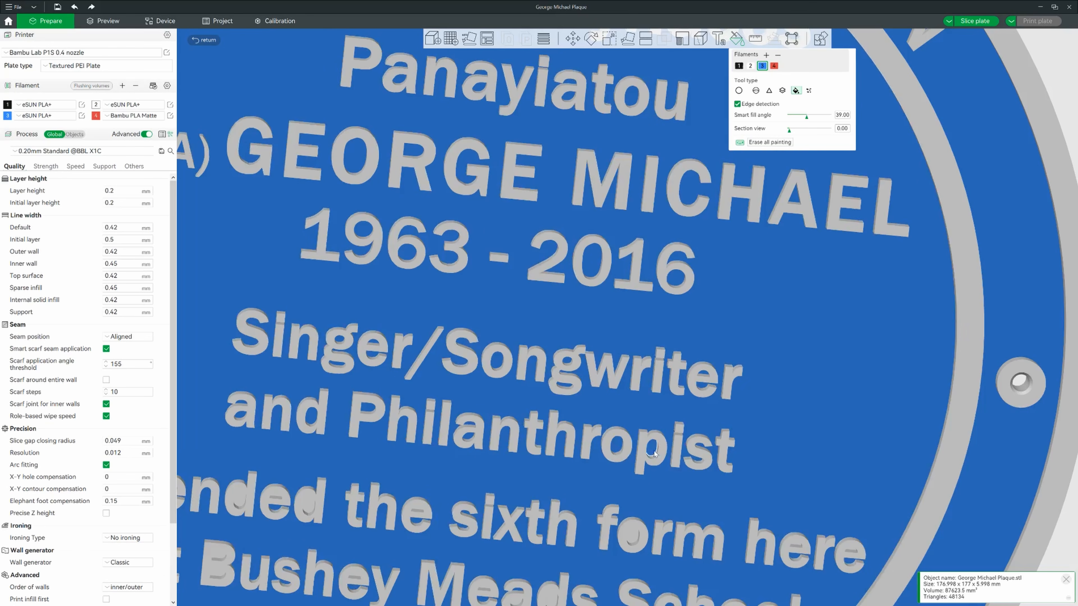
pyautogui.scroll(-2, 647, 479)
pyautogui.moveTo(654, 471); pyautogui.dragTo(655, 469, button='right')
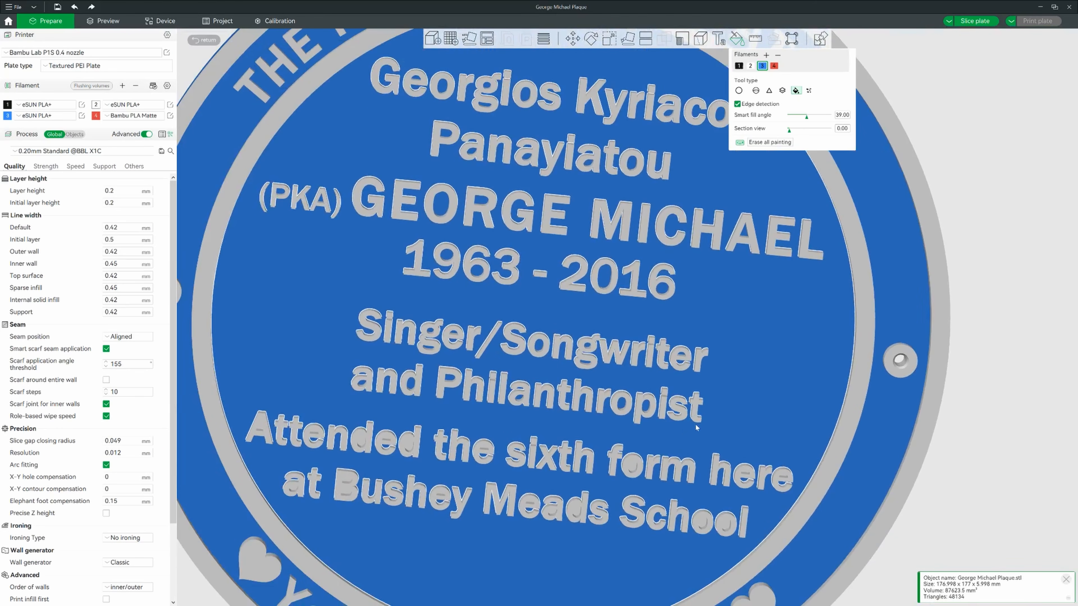
# Fill the enclosed letter counters in "Attended the sixth form here at Bushey Meads School" with filament 3
pyautogui.scroll(2, 385, 443)
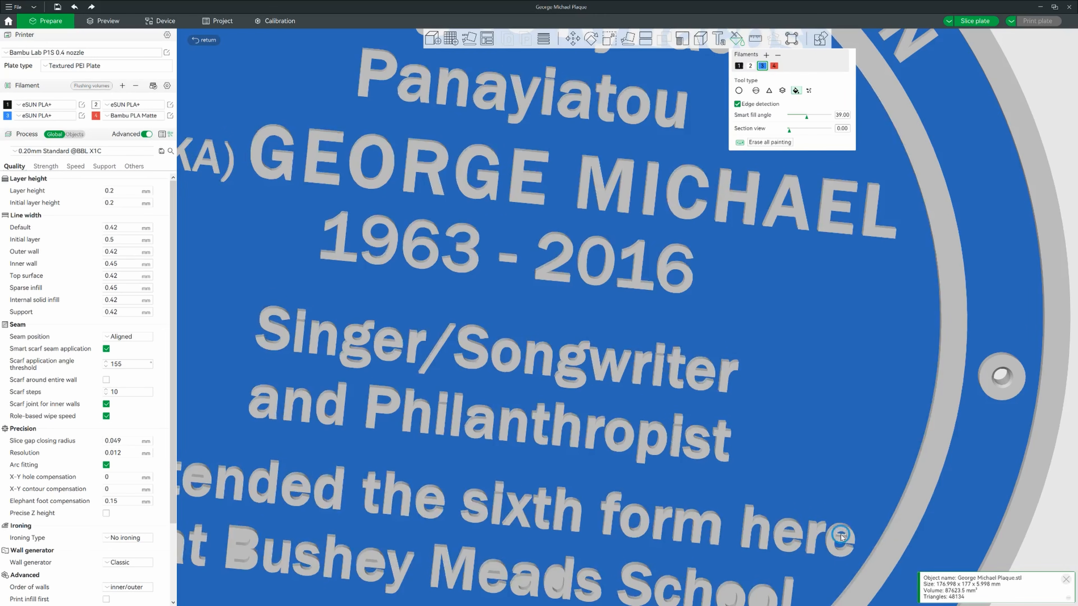
pyautogui.moveTo(618, 519); pyautogui.dragTo(782, 480, button='middle')
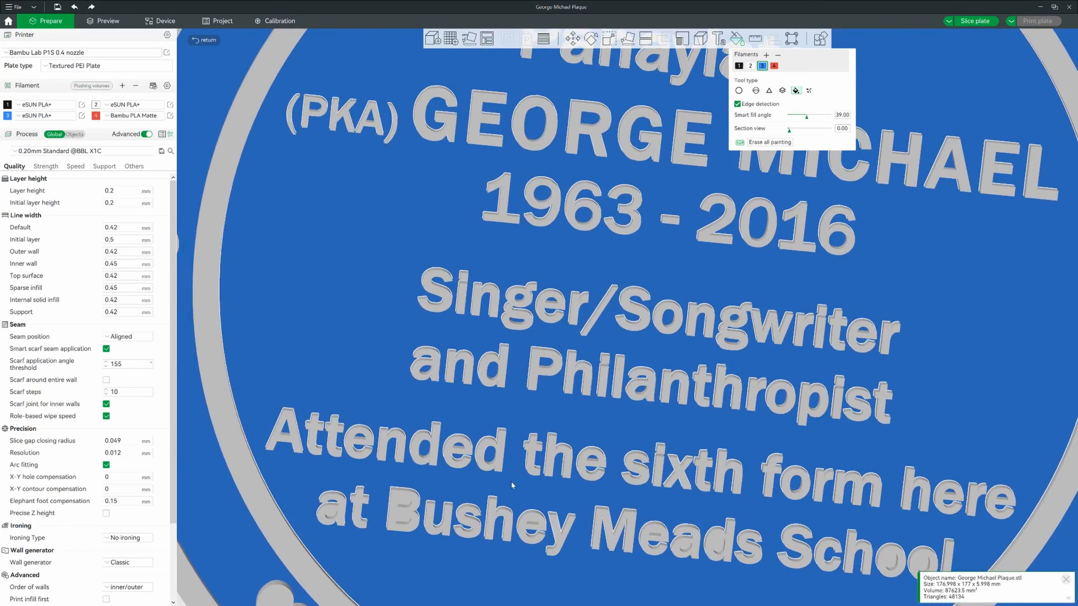
pyautogui.moveTo(492, 450); pyautogui.dragTo(553, 373, button='middle')
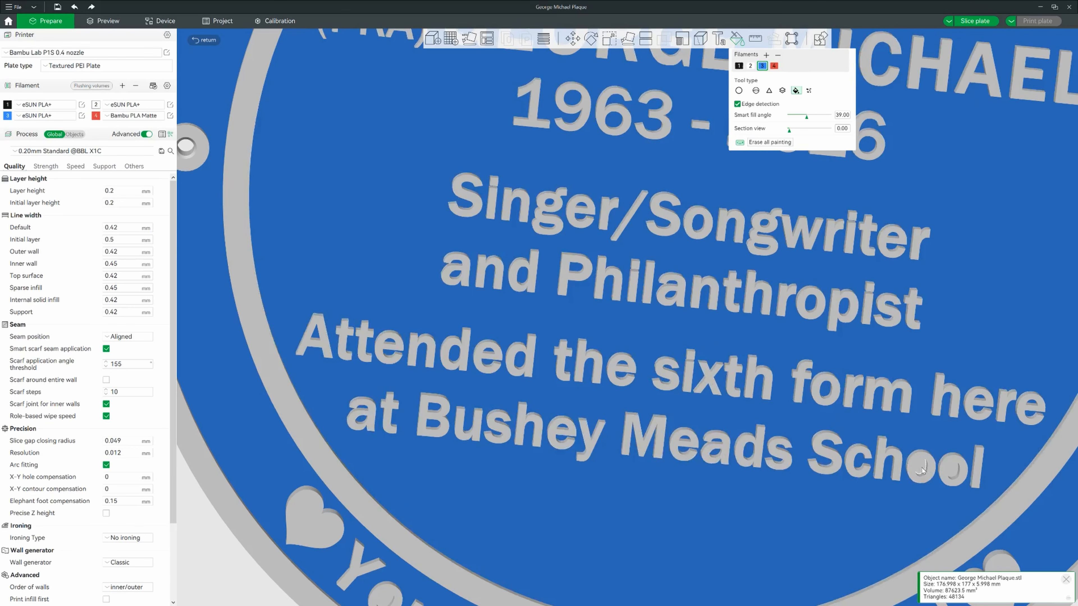
# Fill the remaining enclosed letter counters in "School" and "You have been loved" with filament 3
pyautogui.moveTo(892, 488); pyautogui.dragTo(748, 349, button='middle')
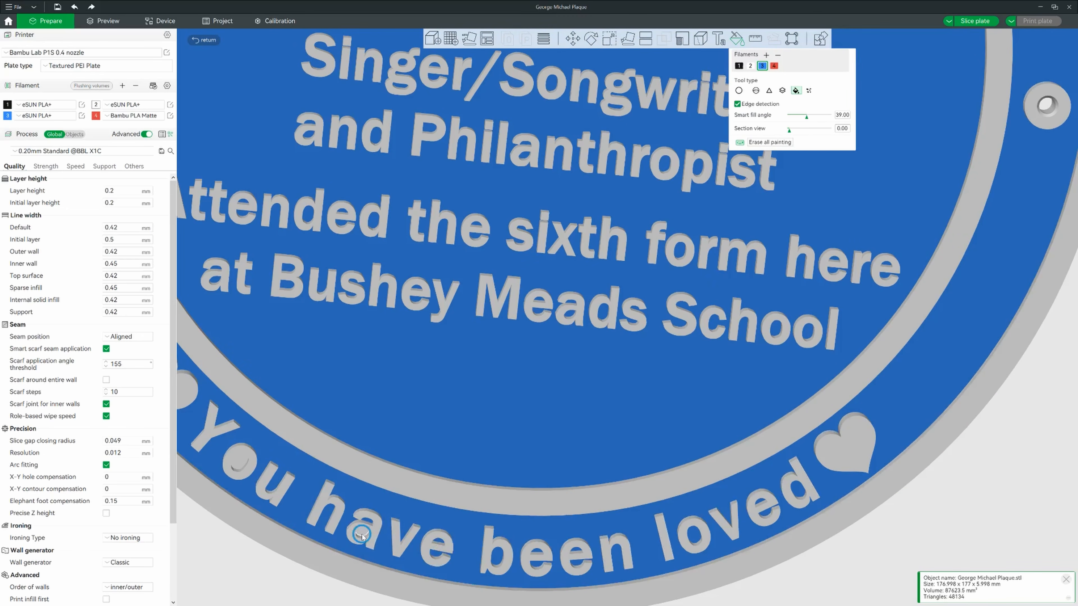
pyautogui.moveTo(377, 527); pyautogui.dragTo(565, 545, button='middle')
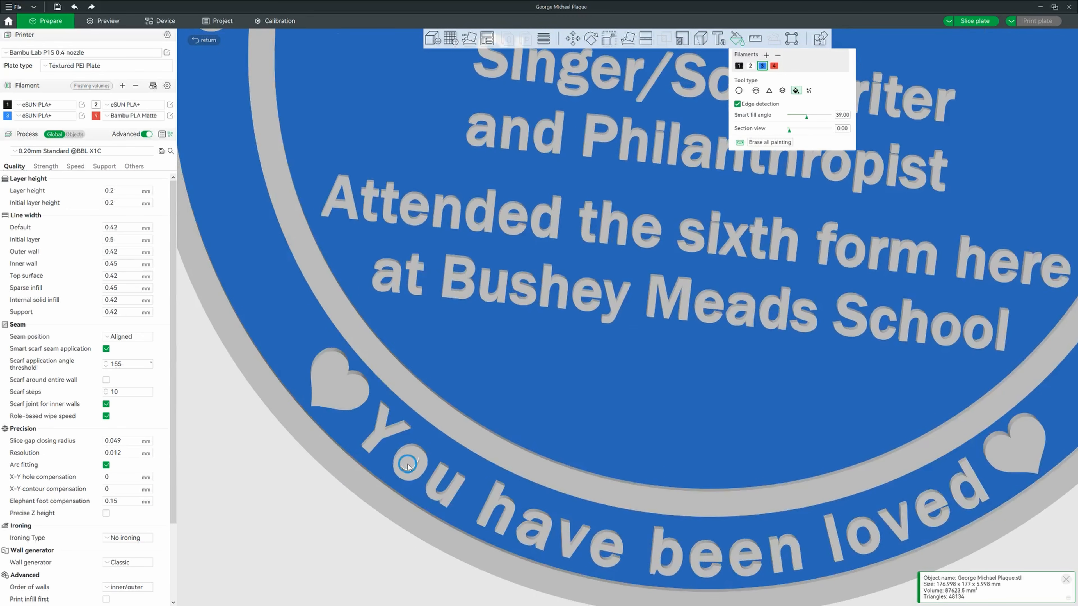
pyautogui.scroll(-2, 474, 515)
pyautogui.scroll(-5, 471, 512)
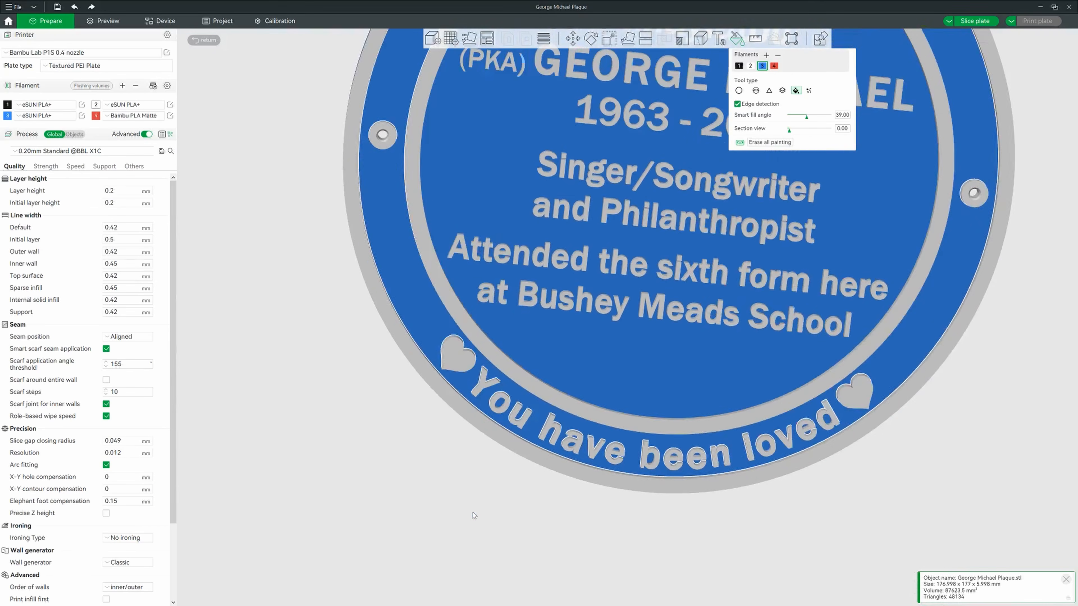
pyautogui.moveTo(548, 319); pyautogui.dragTo(481, 408, button='middle')
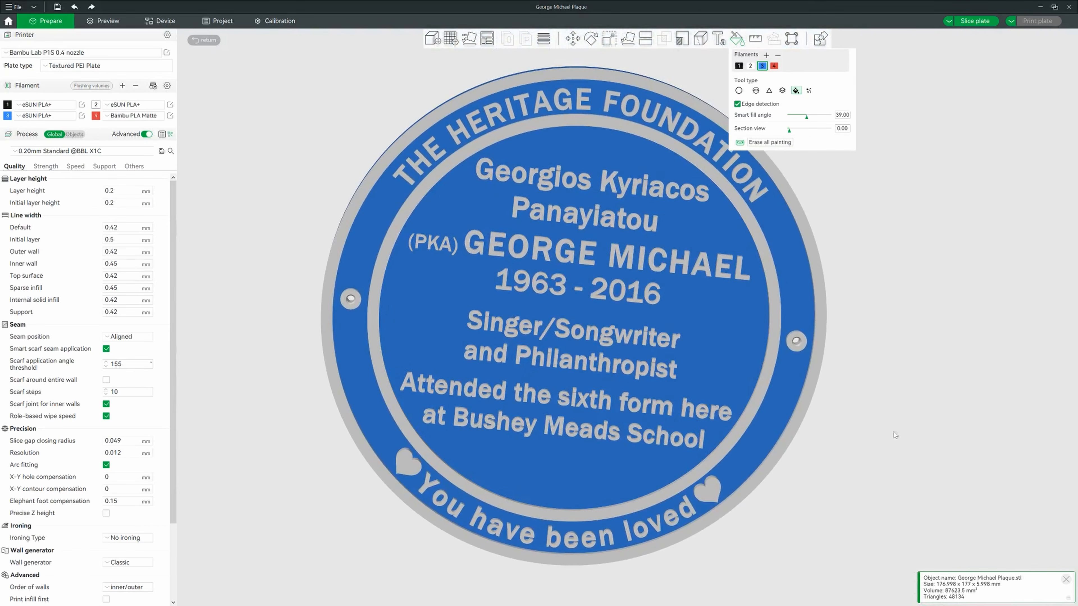
# Choose filament 4 with the height range painting tool and set its height range to 1.00
pyautogui.moveTo(894, 433); pyautogui.dragTo(899, 403)
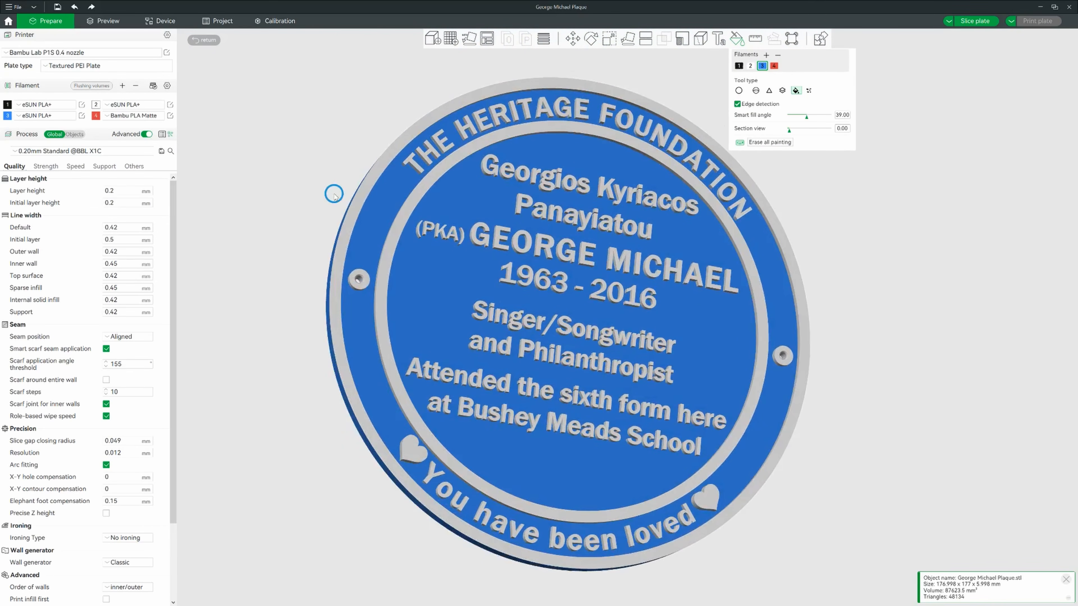
pyautogui.moveTo(332, 193); pyautogui.dragTo(285, 374)
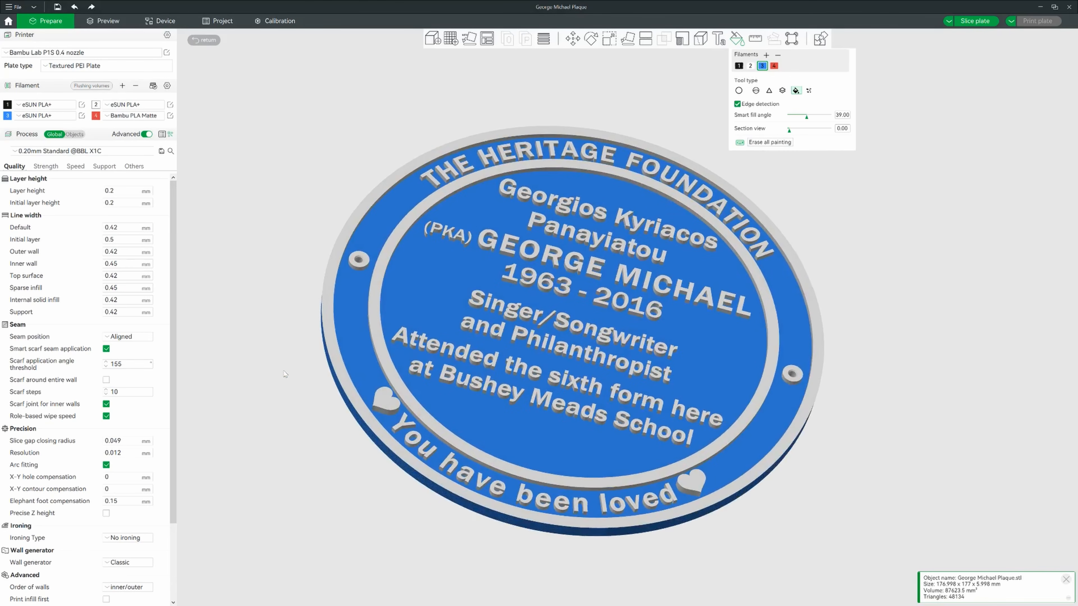
pyautogui.moveTo(276, 232); pyautogui.dragTo(268, 230)
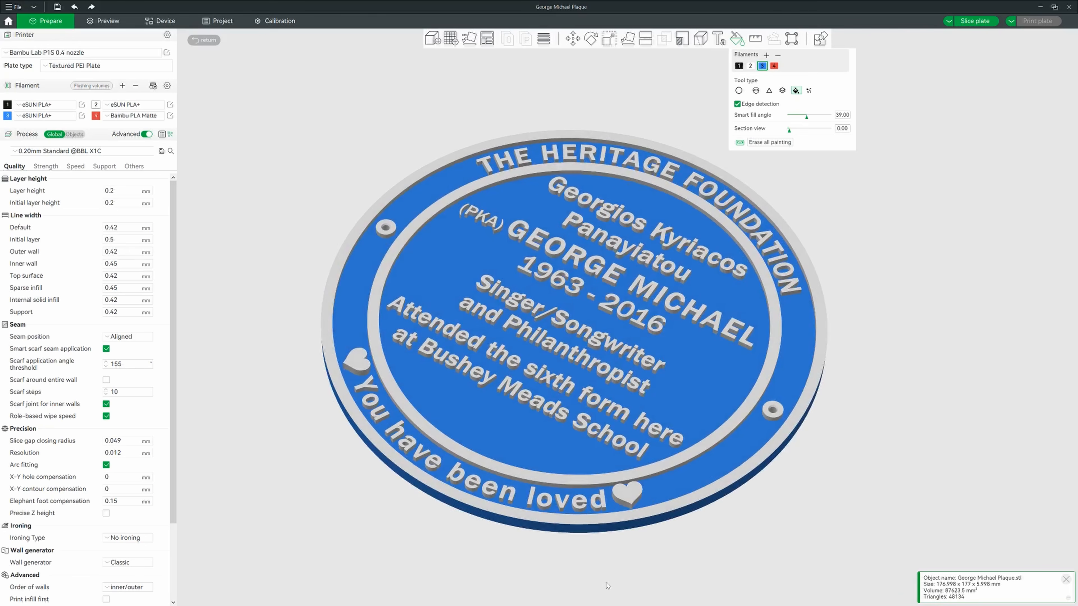
pyautogui.moveTo(606, 582); pyautogui.dragTo(613, 577)
pyautogui.moveTo(309, 288); pyautogui.dragTo(301, 289)
pyautogui.click(773, 67)
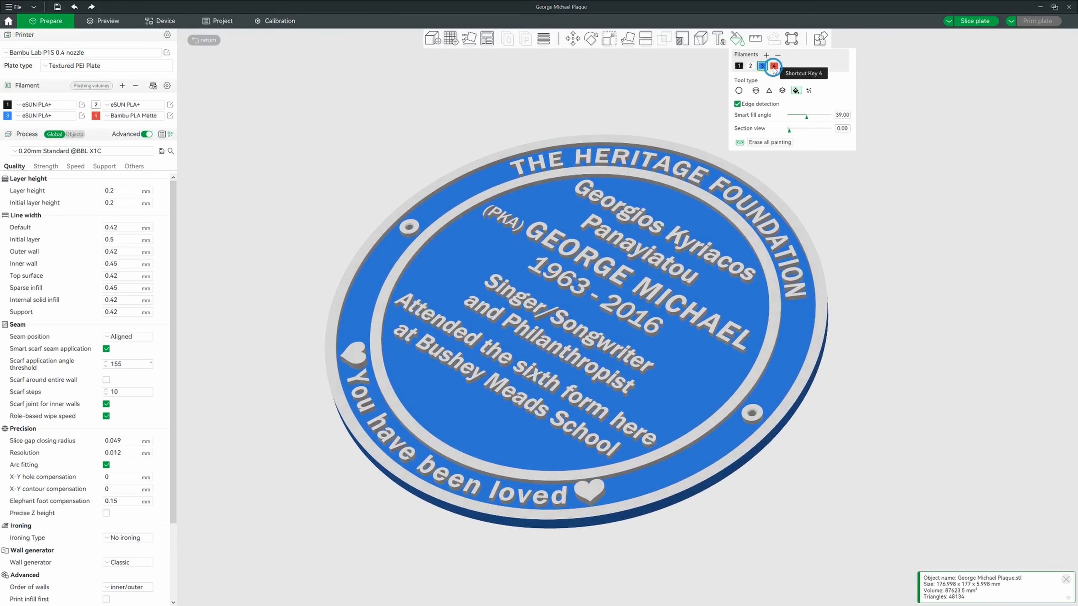
pyautogui.click(782, 90)
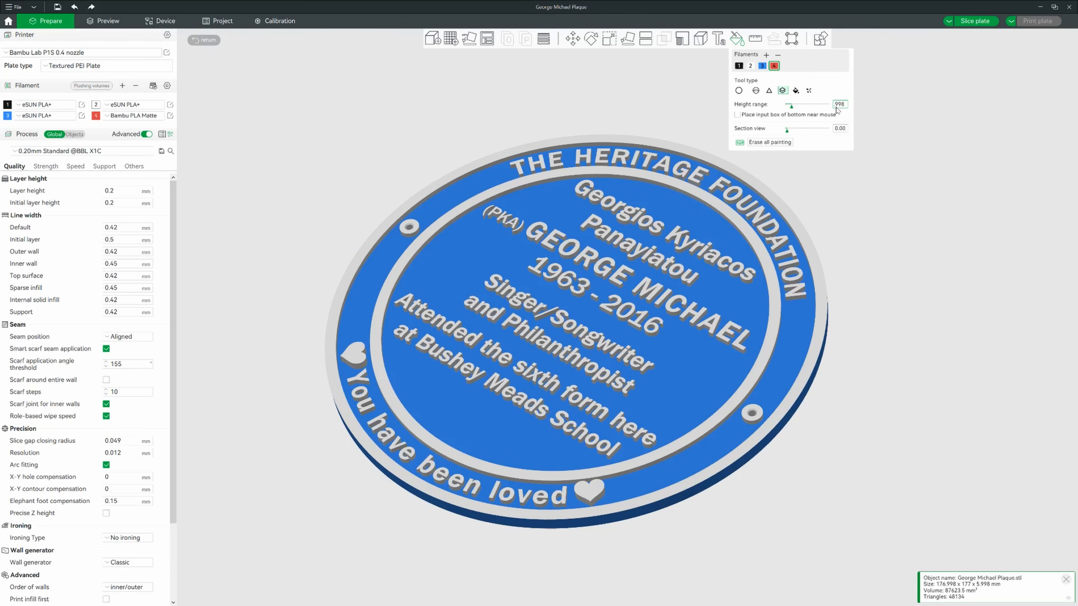
pyautogui.press('Tab')
pyautogui.doubleClick(836, 107)
# Try painting the height band with its bottom at 5.00 on the plaque with filament 4, and undo it
pyautogui.moveTo(798, 440); pyautogui.dragTo(796, 506)
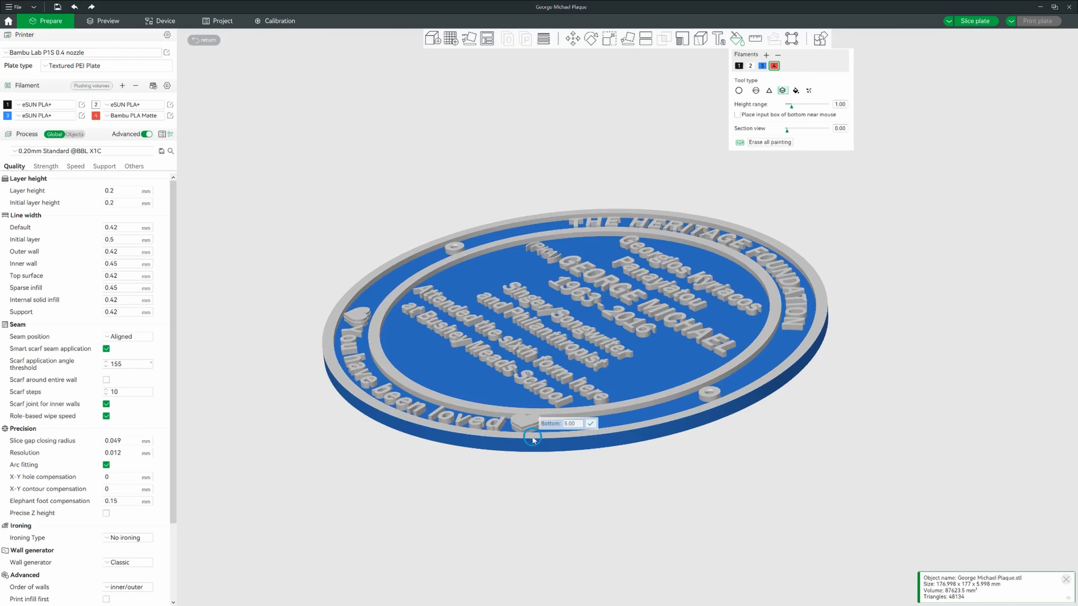
pyautogui.click(532, 437)
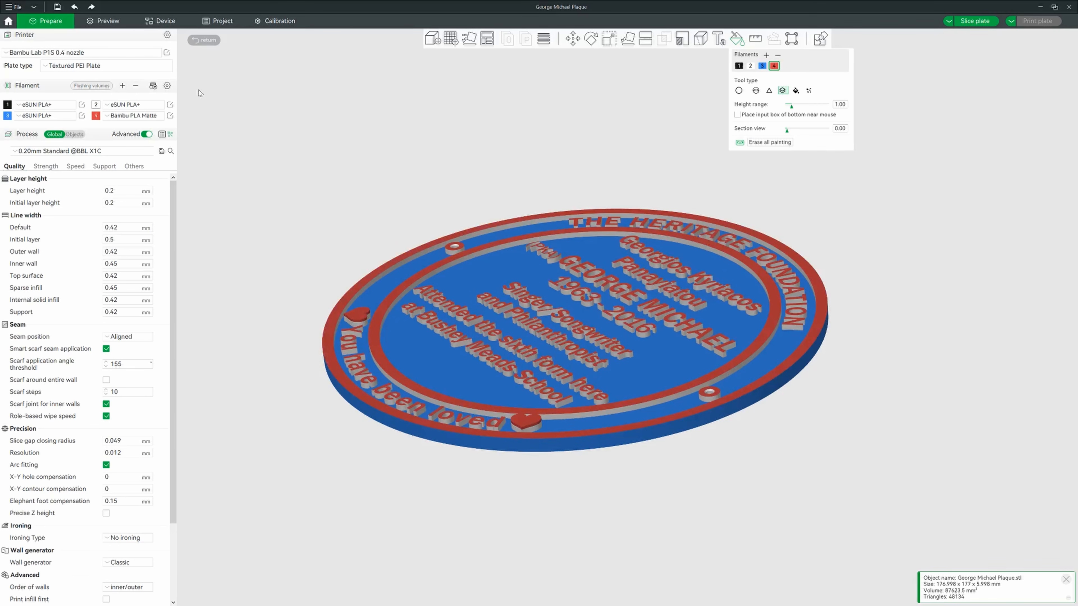
pyautogui.click(75, 8)
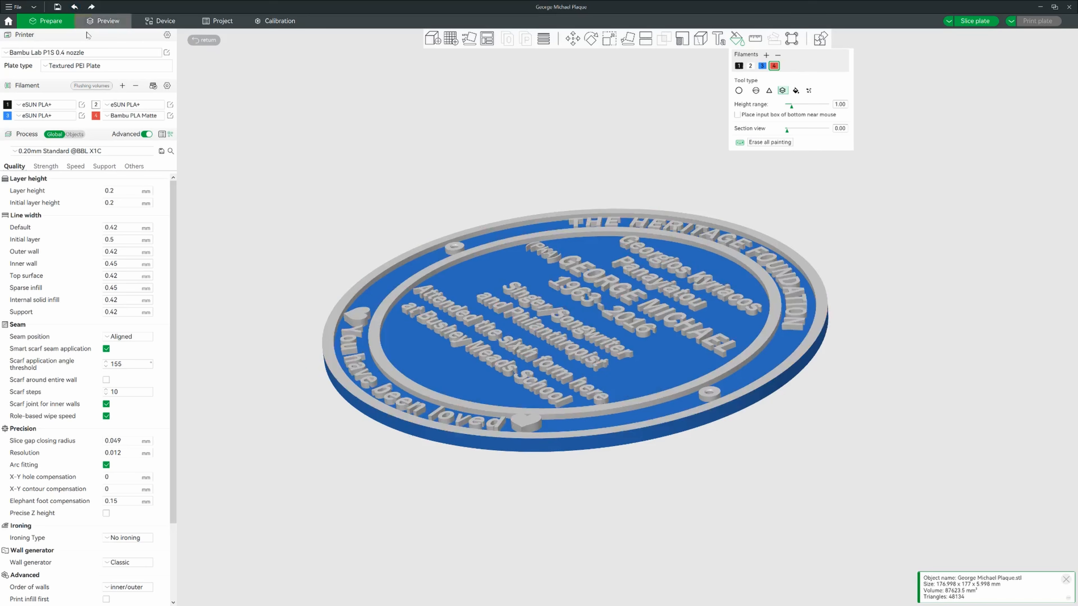
# Paint the tops of both raised hearts beside "You have been loved" with filament 4 using the height range tool
pyautogui.click(535, 425)
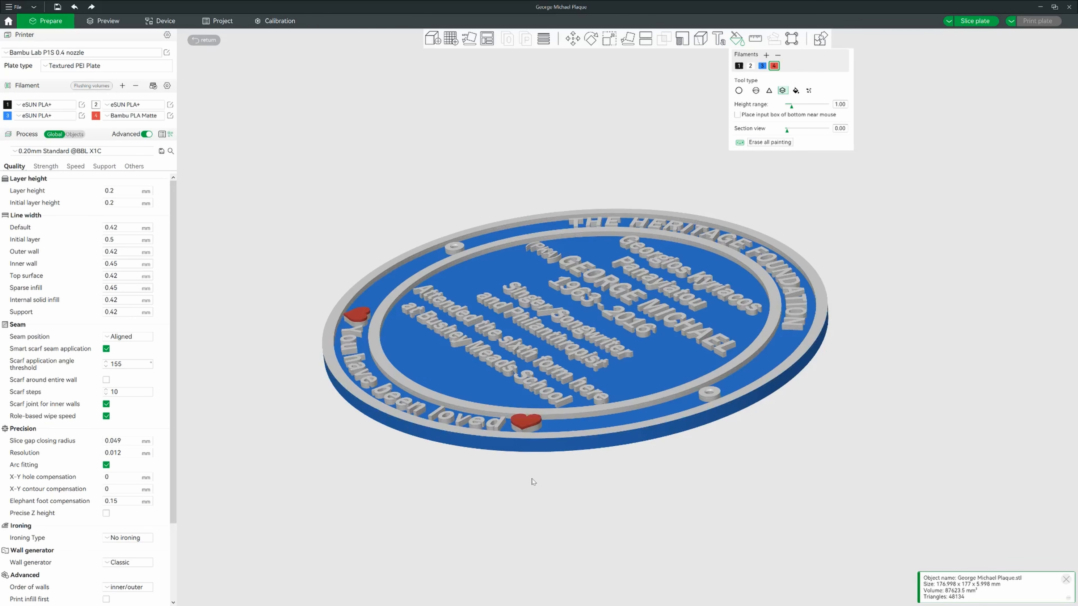
pyautogui.moveTo(527, 481); pyautogui.dragTo(544, 485)
pyautogui.scroll(5, 589, 482)
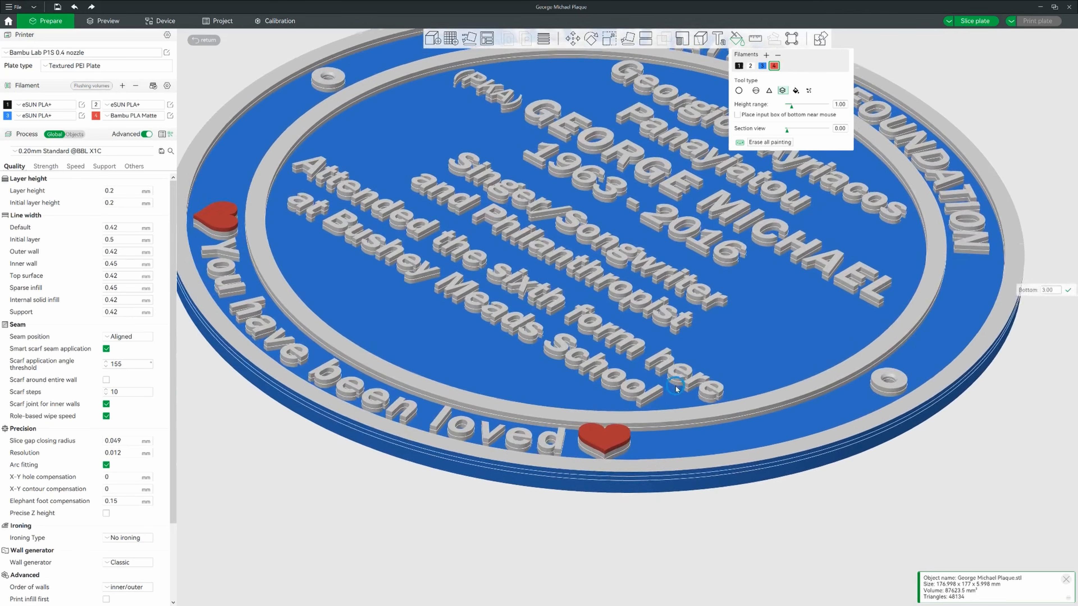
pyautogui.moveTo(676, 385); pyautogui.dragTo(676, 381, button='right')
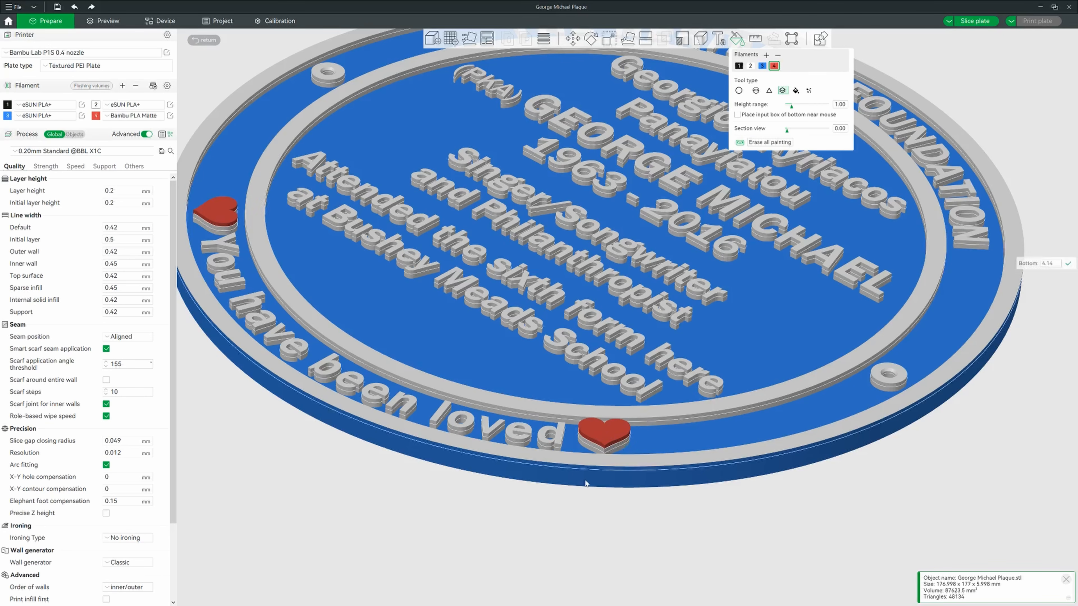
# Leave colour painting and slice the plate with the painted plaque
pyautogui.scroll(-4, 576, 511)
pyautogui.moveTo(555, 495); pyautogui.dragTo(561, 501)
pyautogui.moveTo(348, 334); pyautogui.dragTo(250, 163)
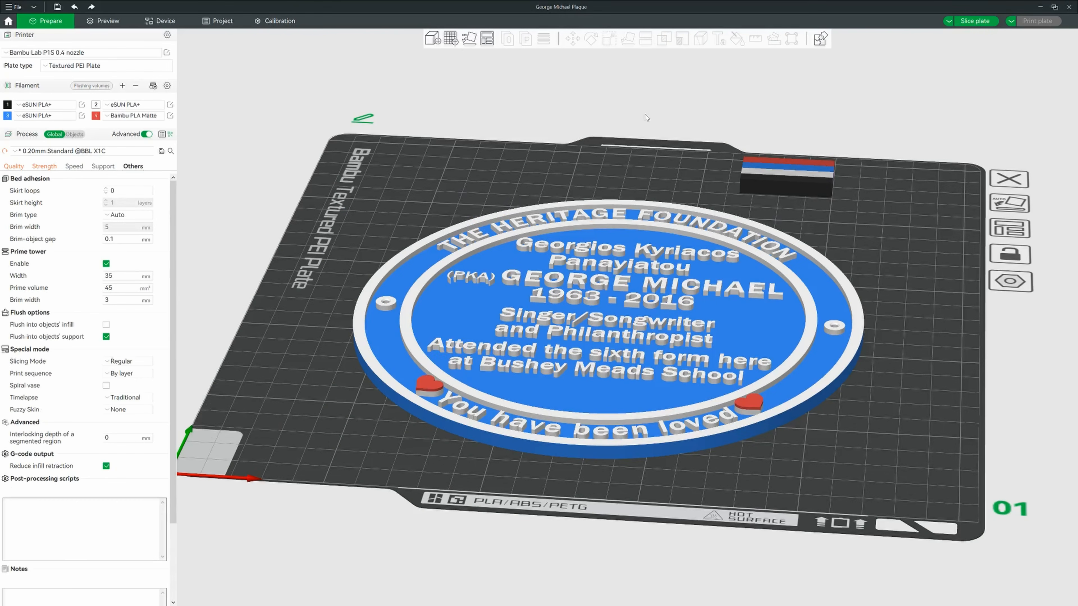
pyautogui.click(964, 24)
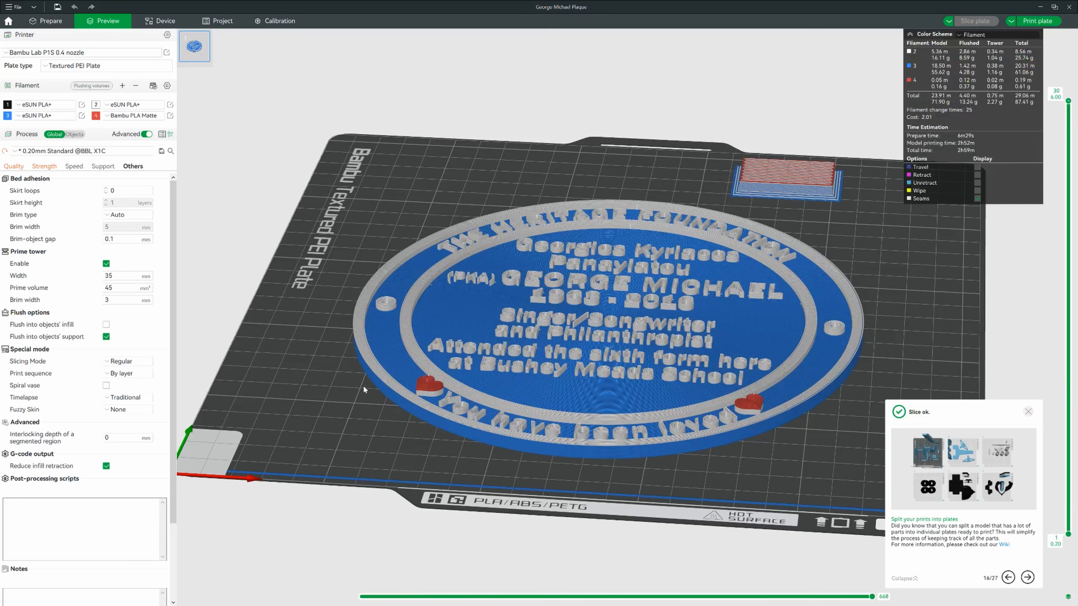
# Examine the sliced plaque's underside, side wall, raised lettering, rims, mounting holes and prime tower
pyautogui.moveTo(363, 385); pyautogui.dragTo(373, 351)
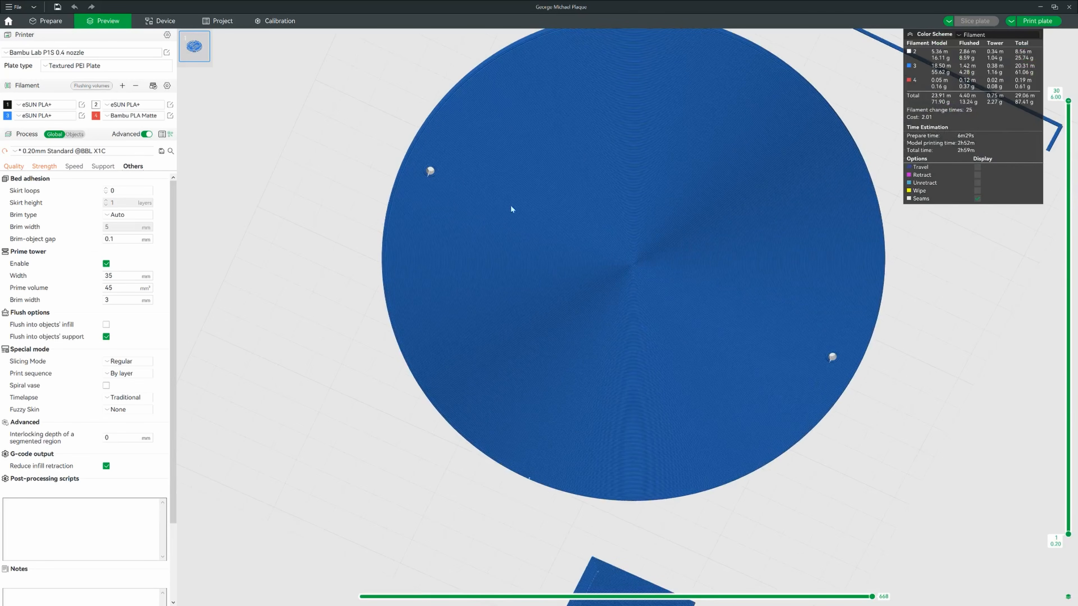
pyautogui.moveTo(436, 125); pyautogui.dragTo(919, 328)
pyautogui.moveTo(920, 329); pyautogui.dragTo(638, 408, button='right')
pyautogui.moveTo(637, 408); pyautogui.dragTo(639, 336)
pyautogui.scroll(2, 638, 337)
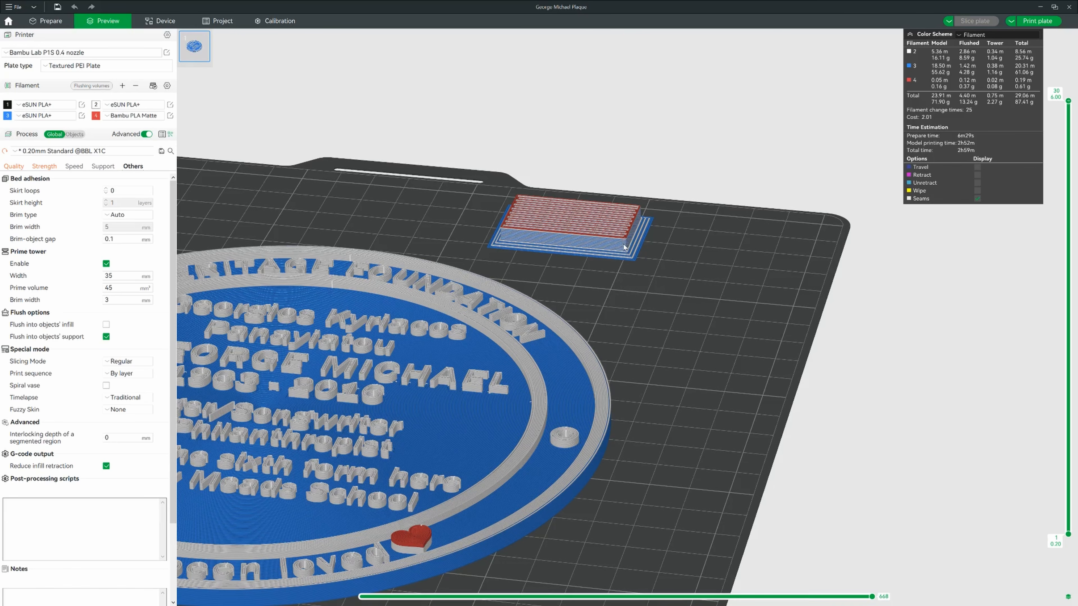
pyautogui.scroll(6, 661, 431)
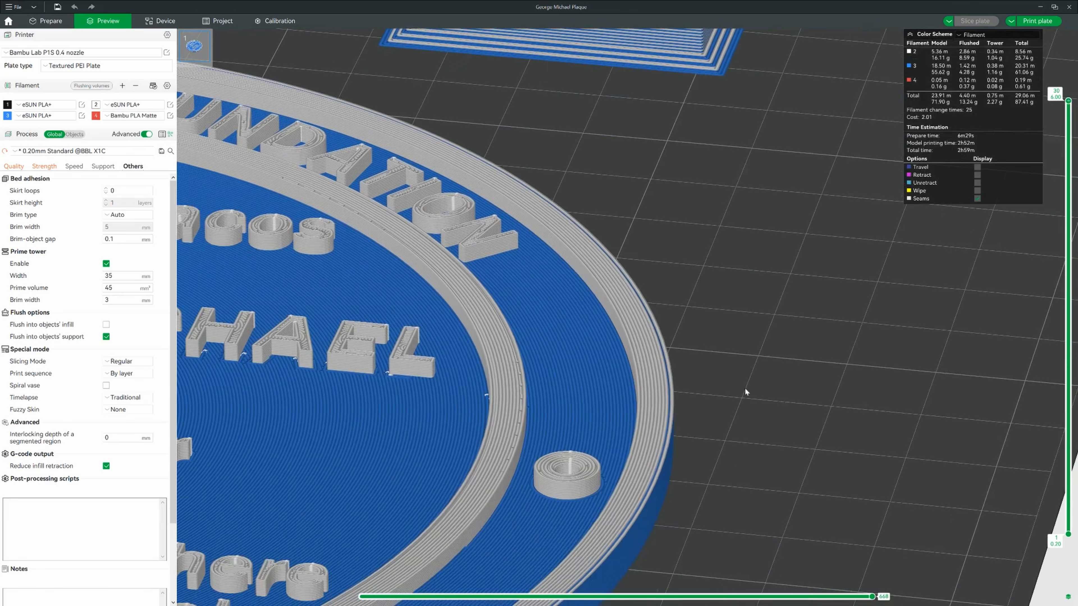
pyautogui.moveTo(745, 389); pyautogui.dragTo(748, 388)
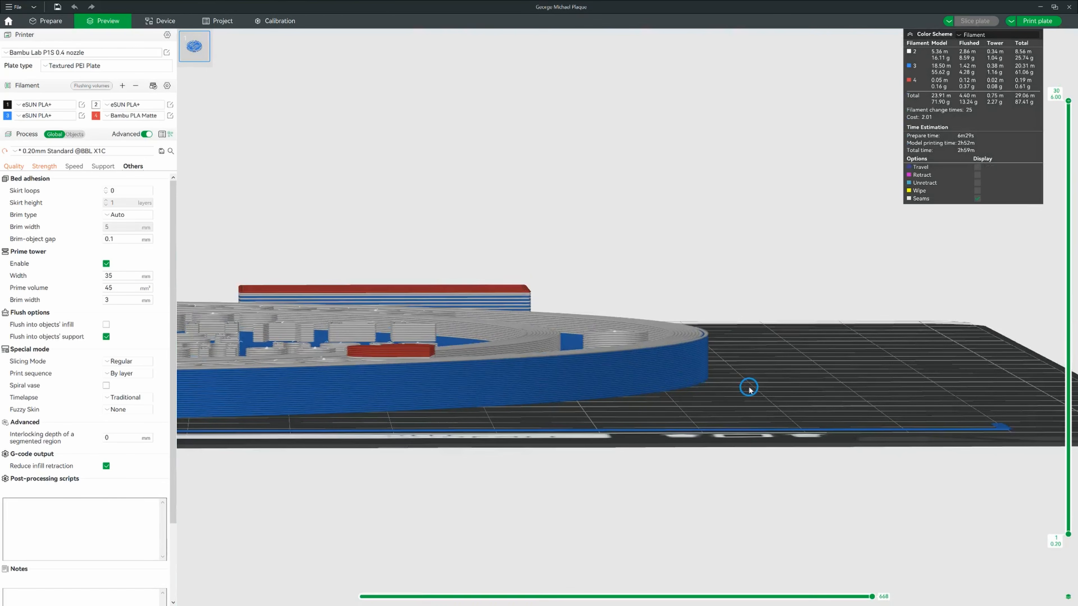
pyautogui.moveTo(649, 358); pyautogui.dragTo(724, 446)
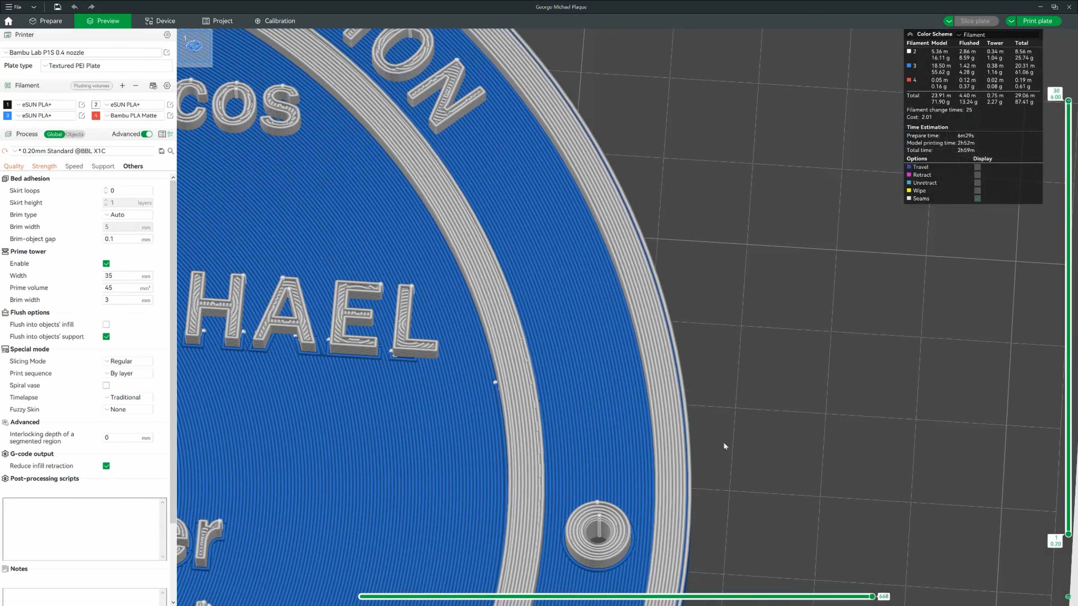
pyautogui.moveTo(714, 522); pyautogui.dragTo(705, 494)
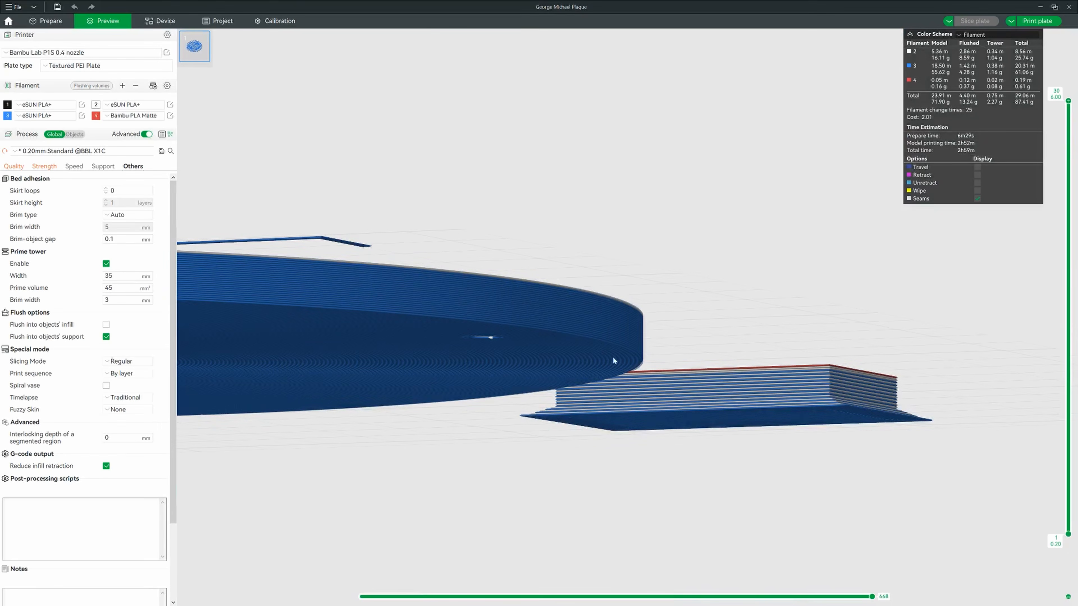
pyautogui.moveTo(591, 441); pyautogui.dragTo(593, 438)
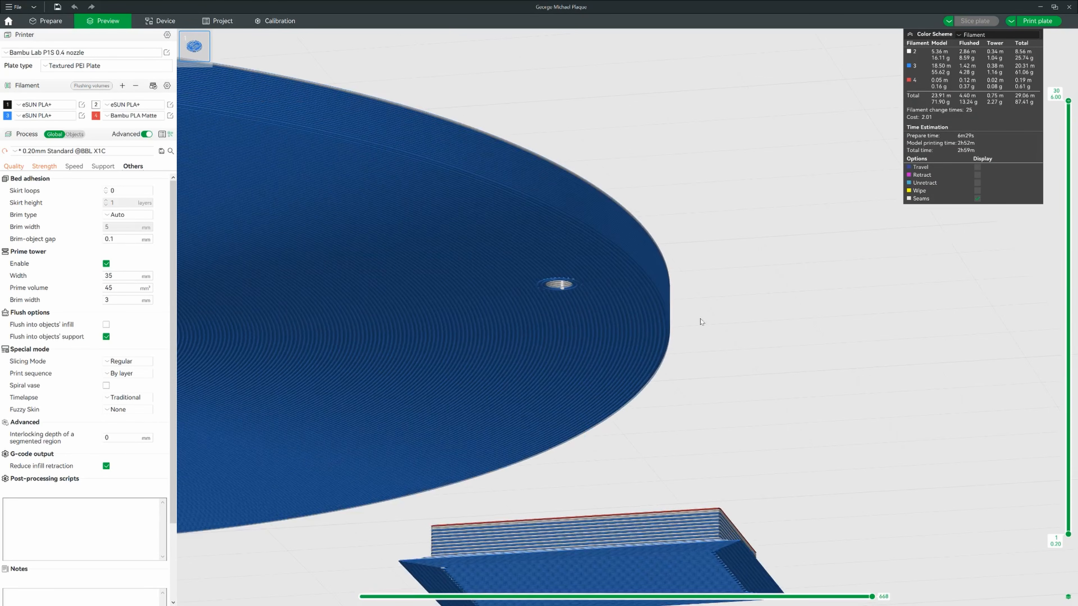
pyautogui.moveTo(701, 322); pyautogui.dragTo(690, 374)
pyautogui.moveTo(693, 423); pyautogui.dragTo(830, 399)
pyautogui.moveTo(845, 418); pyautogui.dragTo(916, 409, button='right')
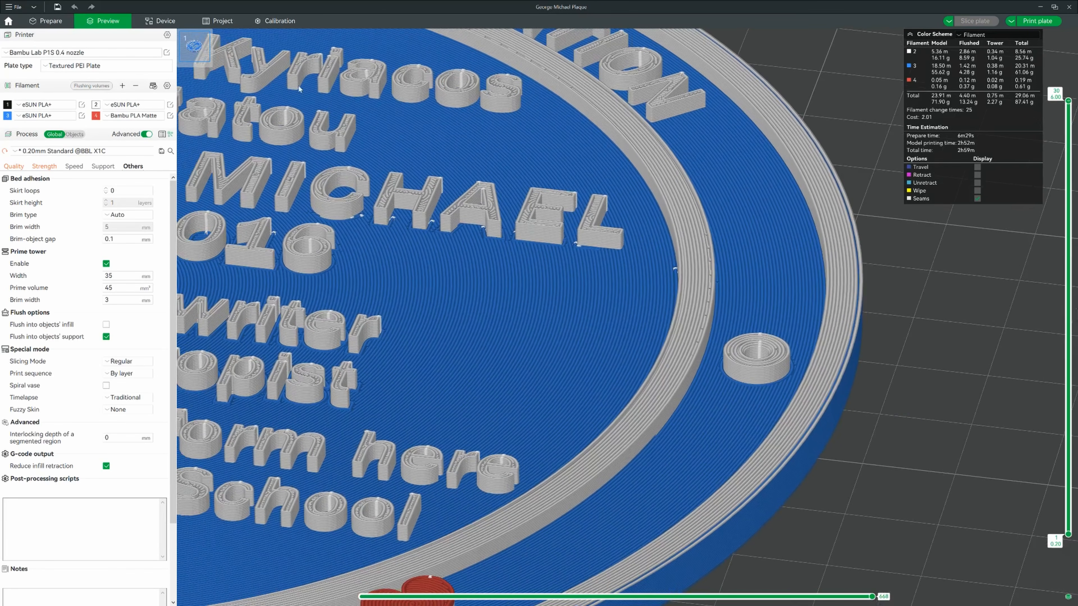
pyautogui.scroll(-2, 852, 292)
pyautogui.scroll(3, 852, 292)
pyautogui.scroll(-3, 852, 292)
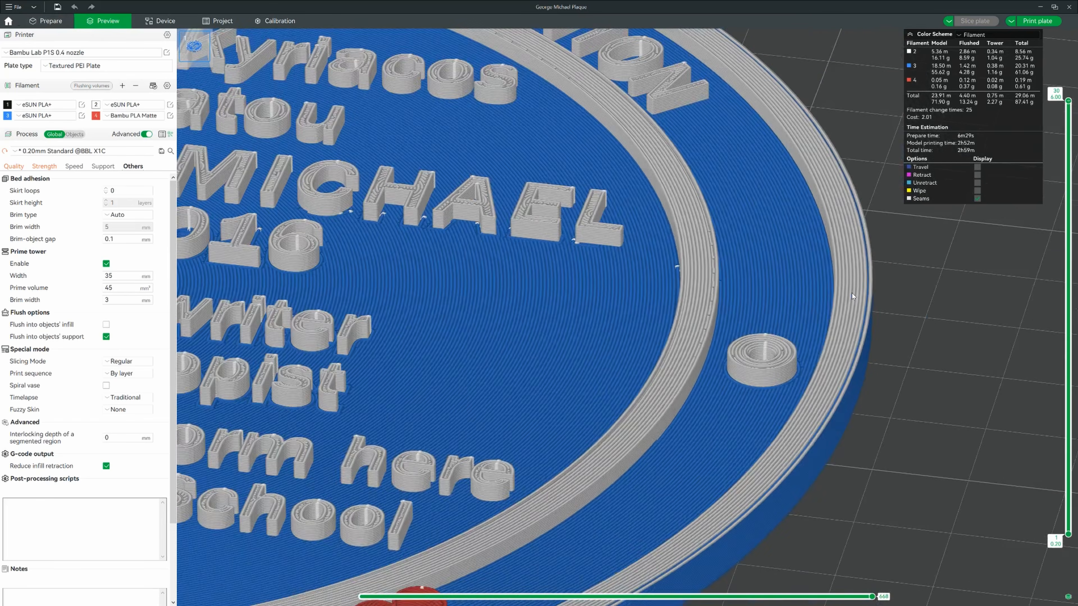
pyautogui.scroll(-2, 855, 188)
pyautogui.moveTo(855, 189); pyautogui.dragTo(795, 308, button='right')
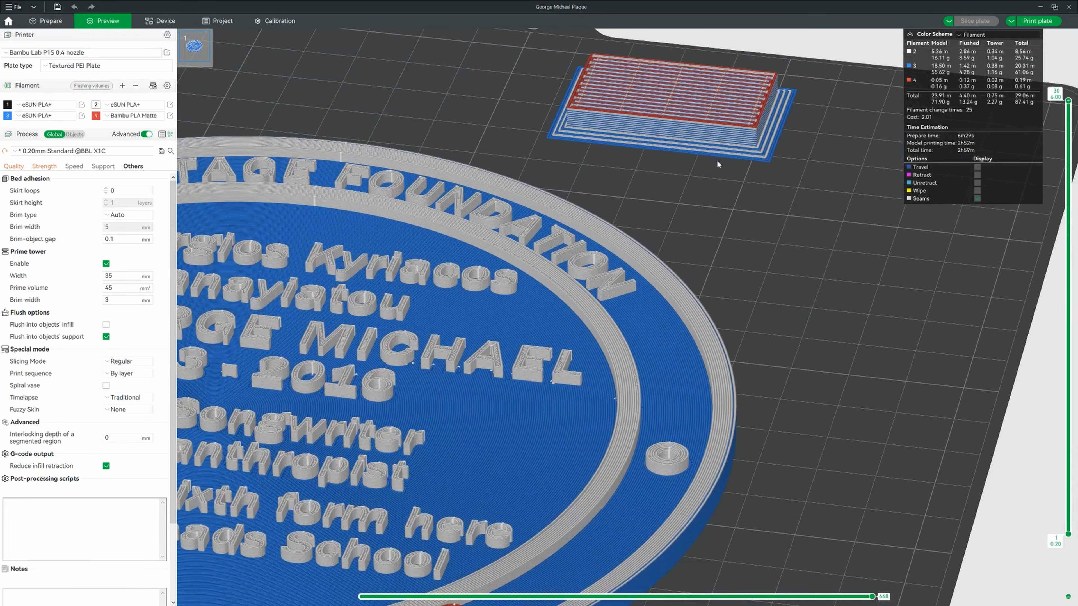
pyautogui.scroll(-3, 744, 280)
pyautogui.moveTo(743, 279); pyautogui.dragTo(830, 383)
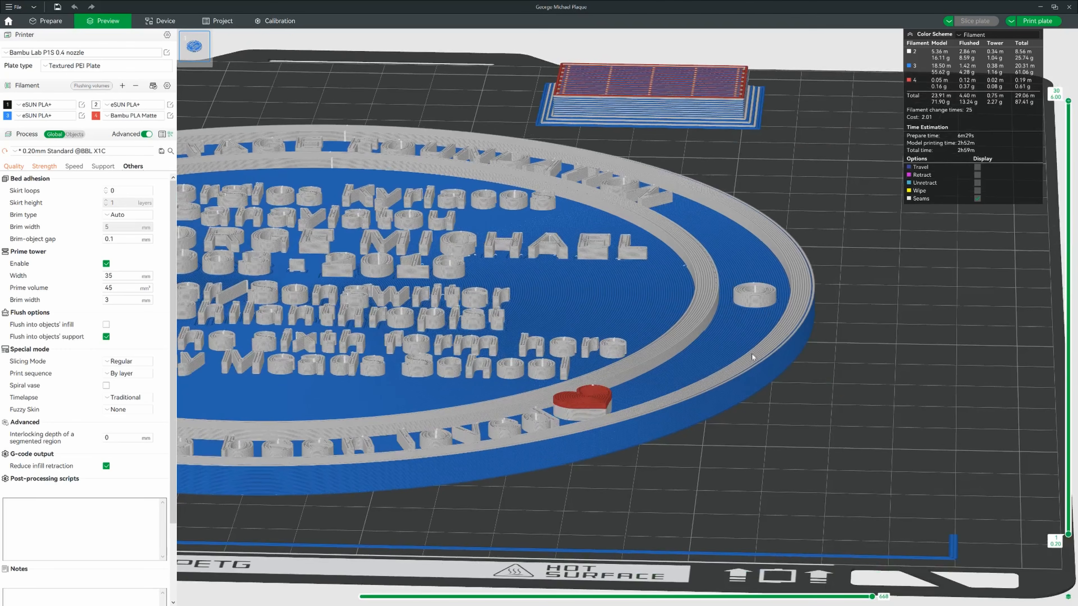
# Return to the model and measure the distance between the plaque's outer blue ring surface and its underside
pyautogui.click(50, 20)
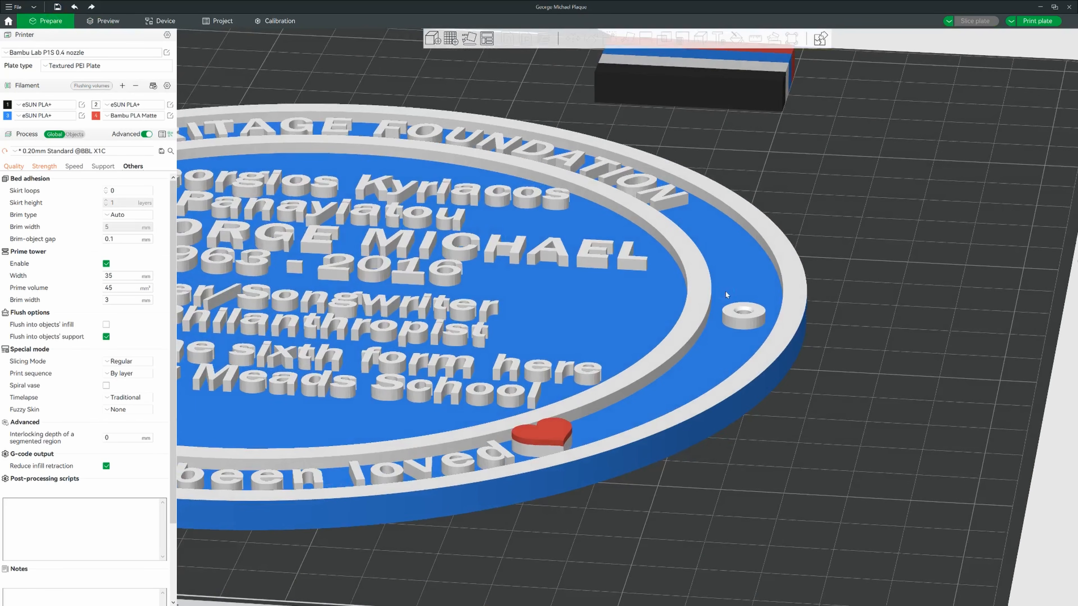
pyautogui.click(726, 295)
pyautogui.click(756, 39)
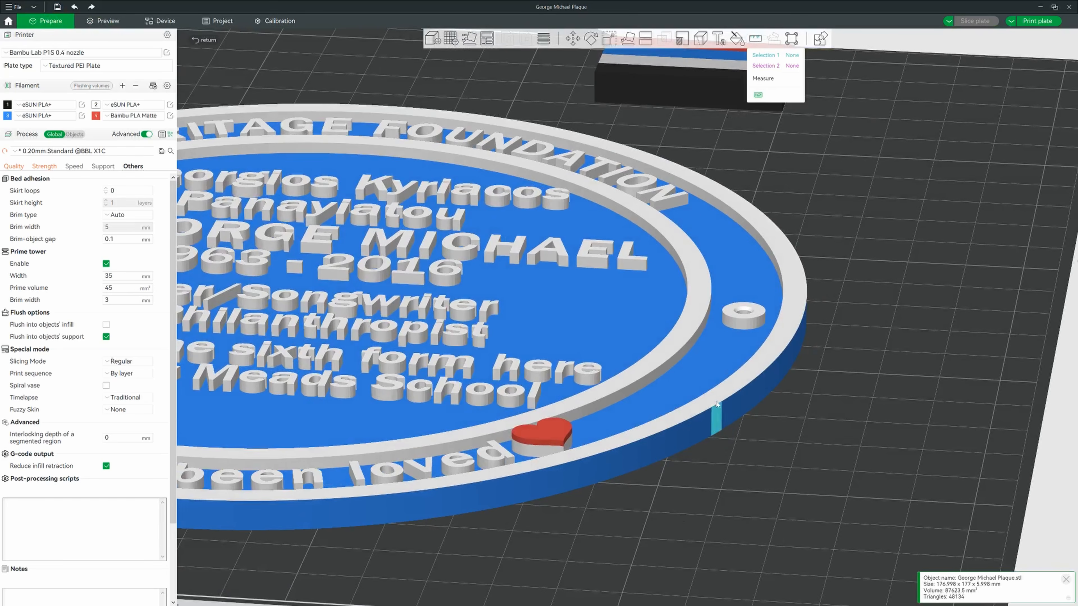
pyautogui.click(714, 379)
pyautogui.press('2')
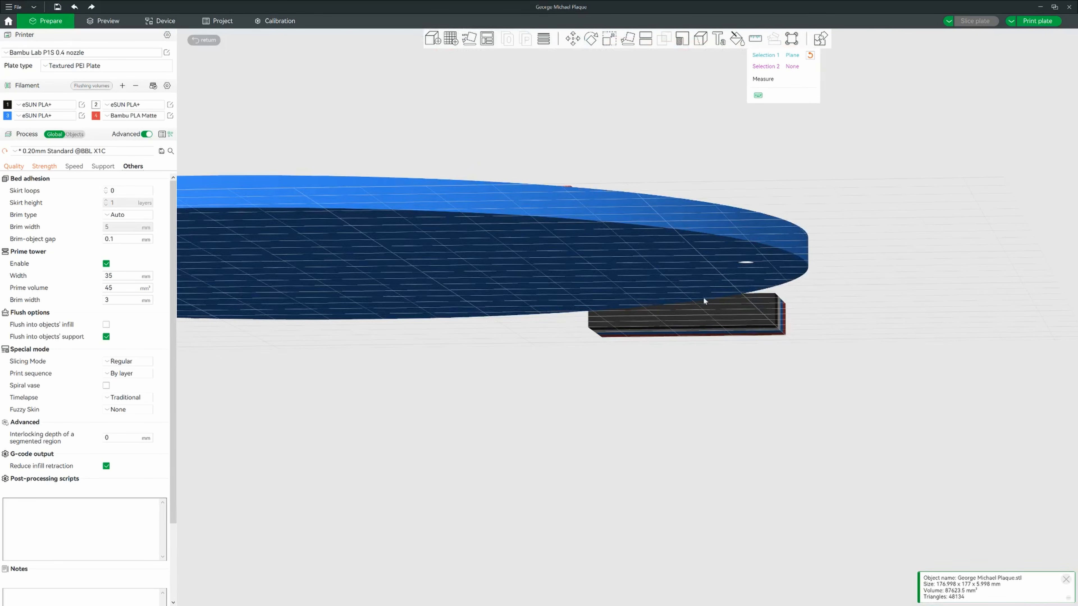
pyautogui.click(699, 281)
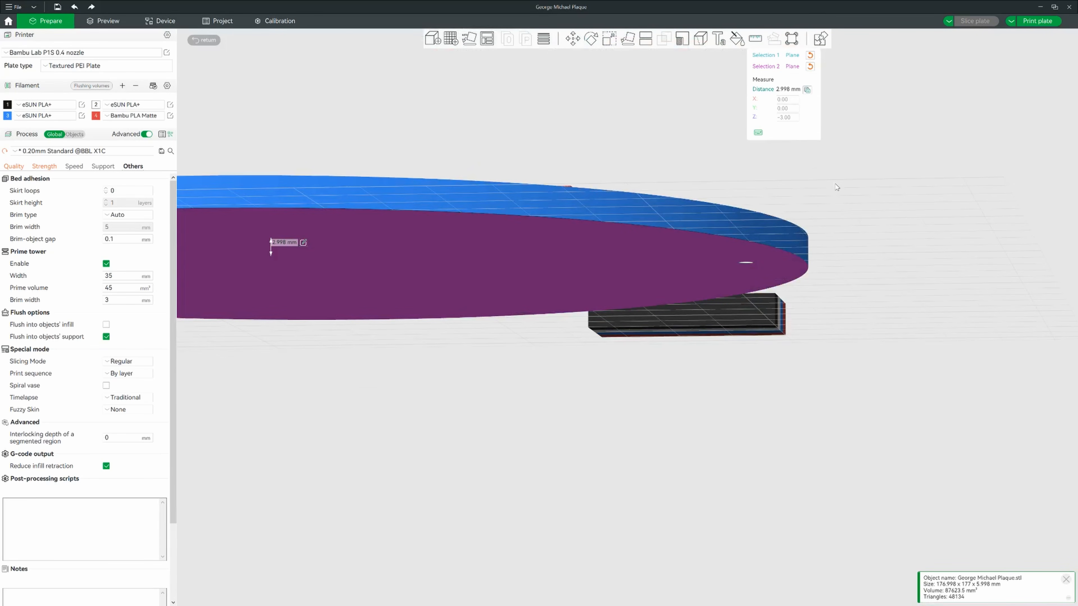
pyautogui.press('0')
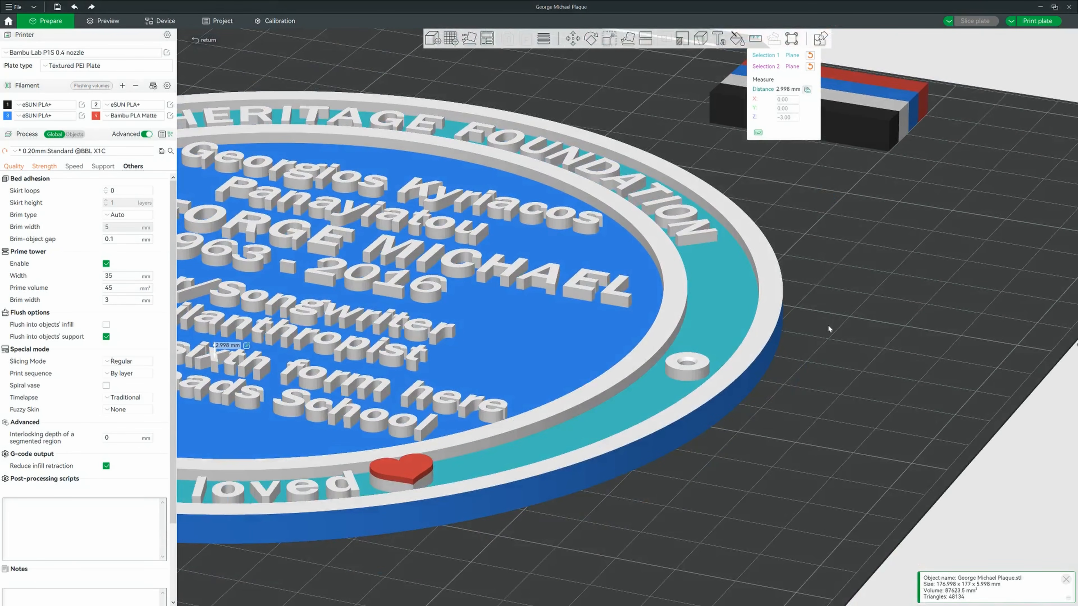
# Measure the height from the top of the raised mounting-hole collar to the plaque's outer blue ring surface
pyautogui.click(755, 39)
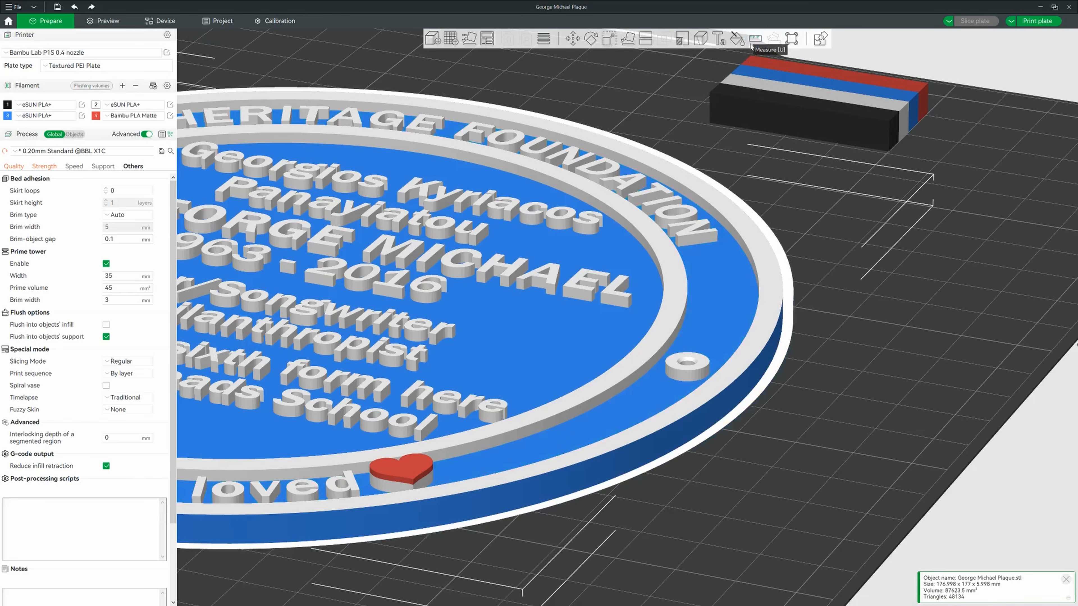
pyautogui.click(756, 38)
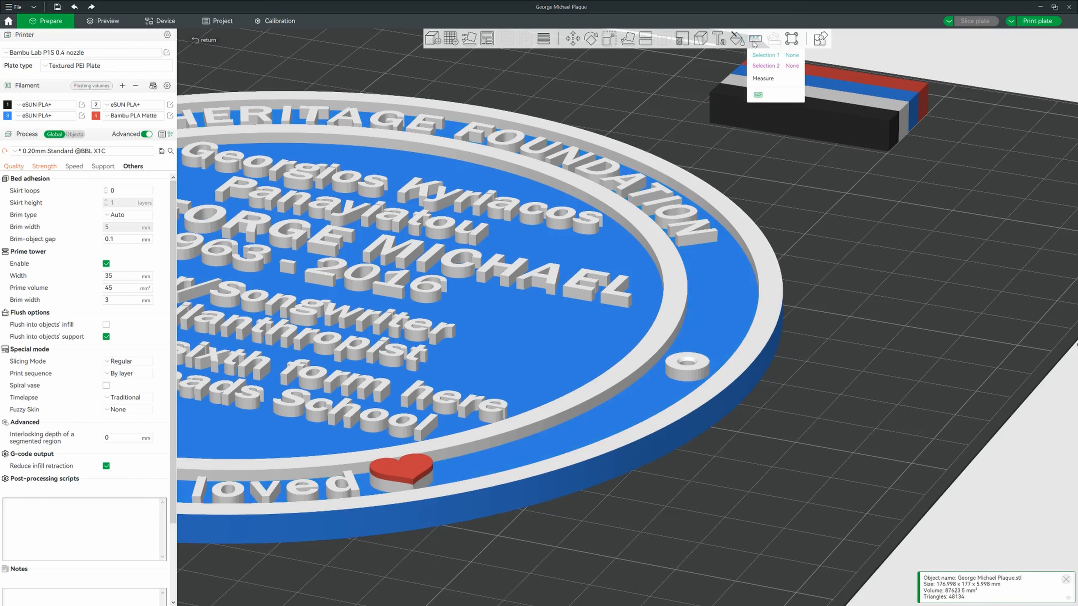
pyautogui.click(677, 367)
pyautogui.click(666, 377)
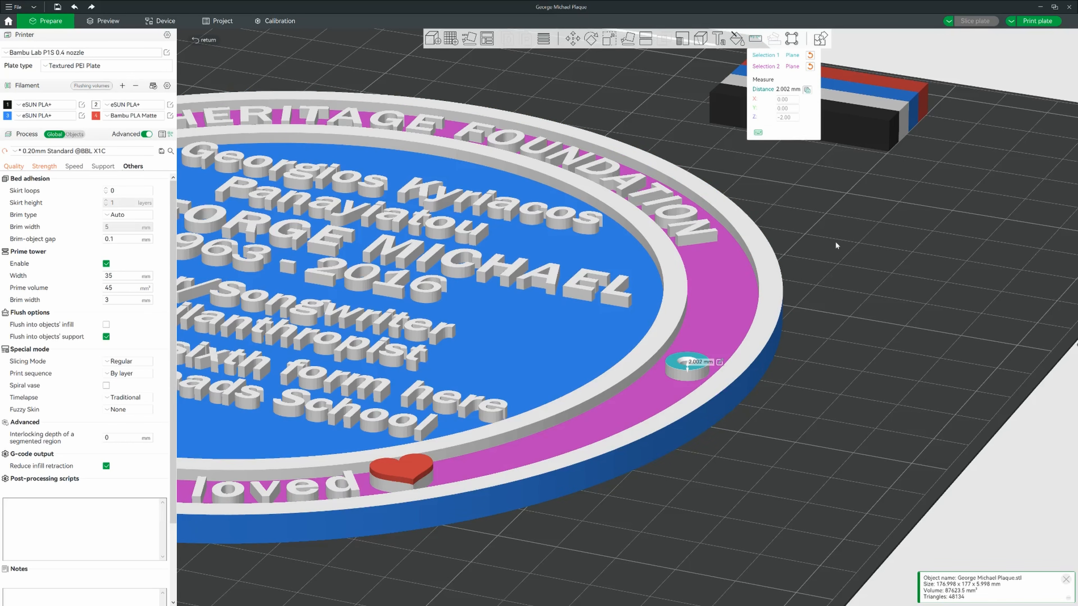
pyautogui.click(757, 40)
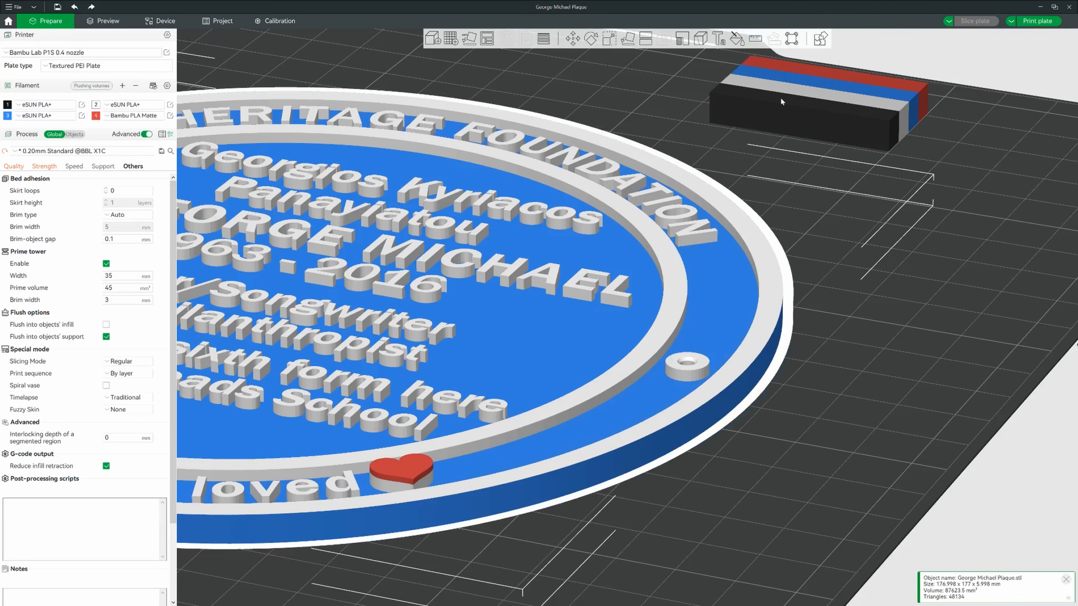
# Paint the upper part of the plaque's outer side wall with filament 2, using a 2.00 height range
pyautogui.click(737, 39)
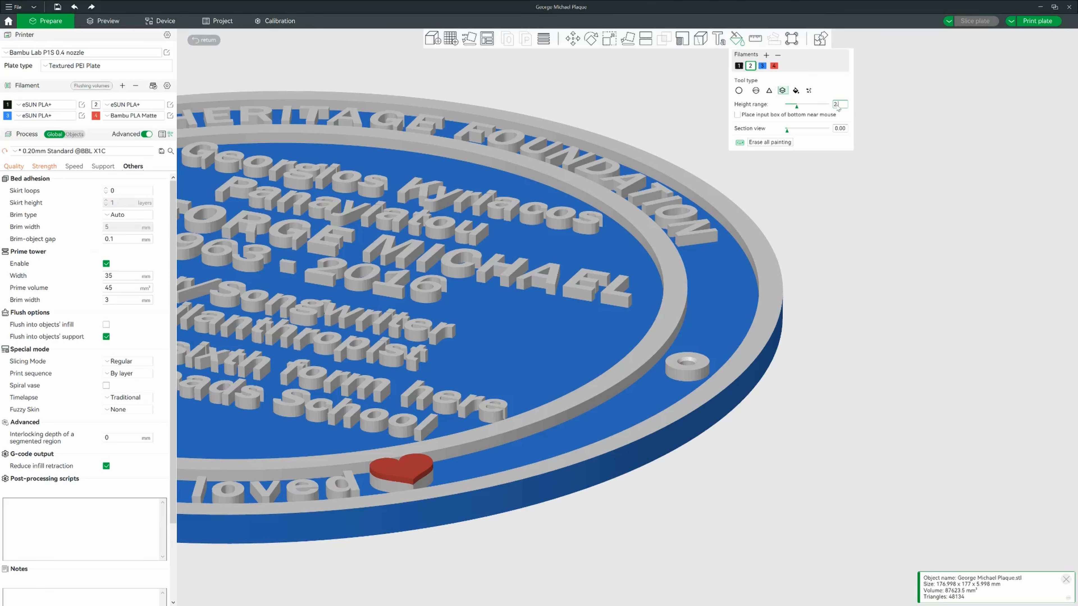
pyautogui.press('Tab')
pyautogui.moveTo(835, 297); pyautogui.dragTo(874, 252, button='right')
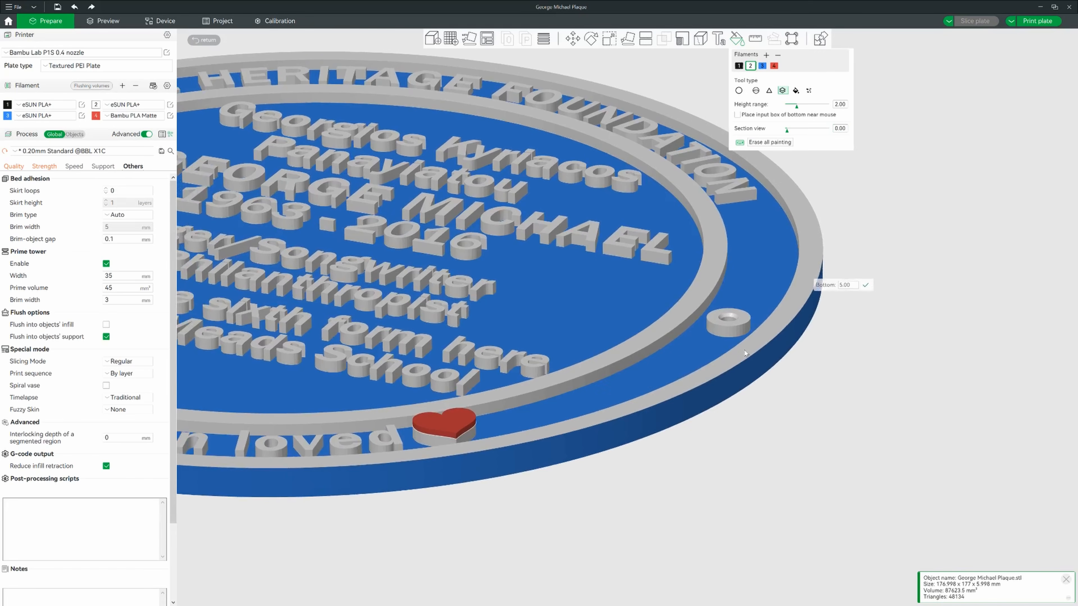
pyautogui.moveTo(739, 438); pyautogui.dragTo(764, 411, button='right')
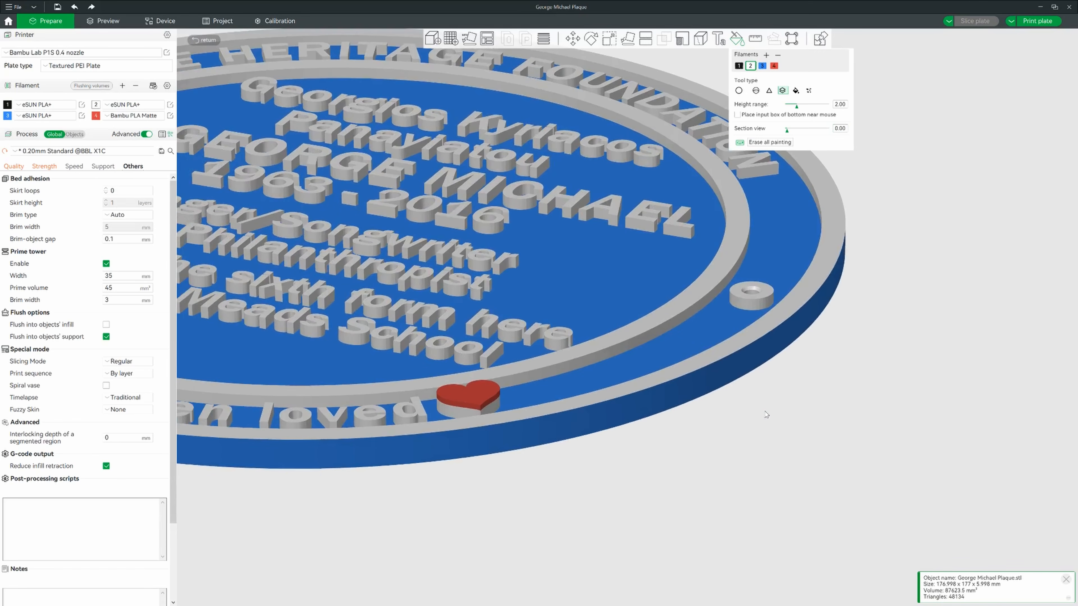
pyautogui.click(707, 379)
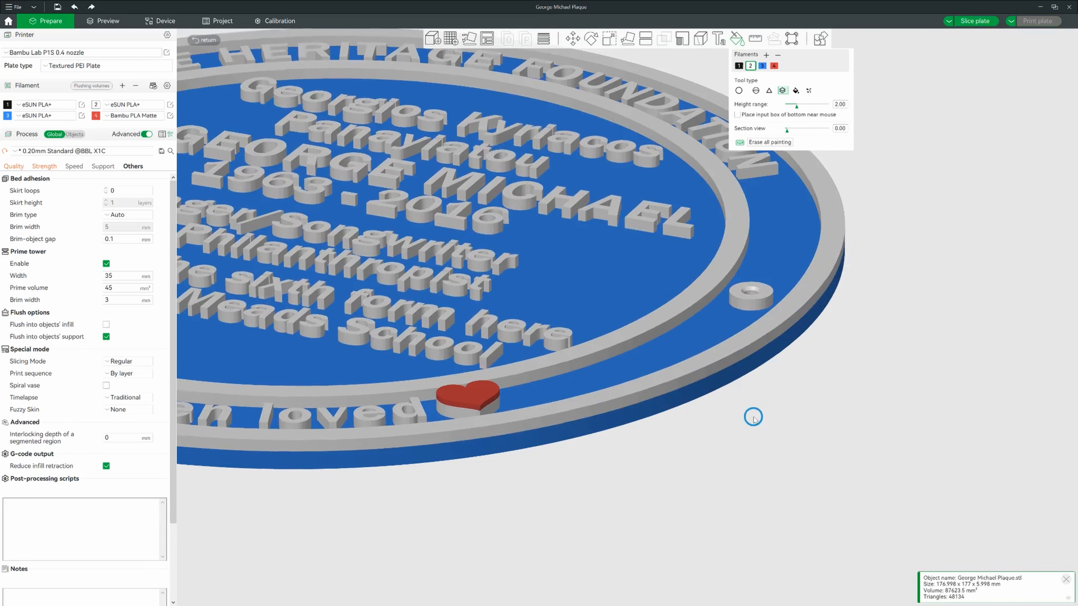
# Leave colour painting and slice the plate with the white band on the plaque's outer edge
pyautogui.scroll(5, 753, 417)
pyautogui.scroll(5, 830, 459)
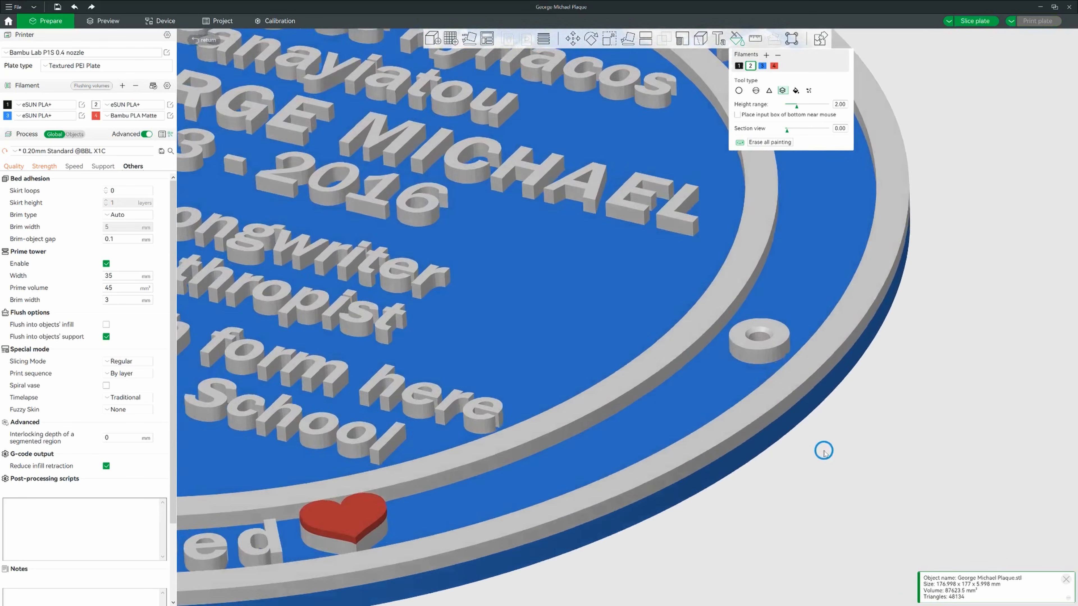
pyautogui.scroll(-10, 820, 462)
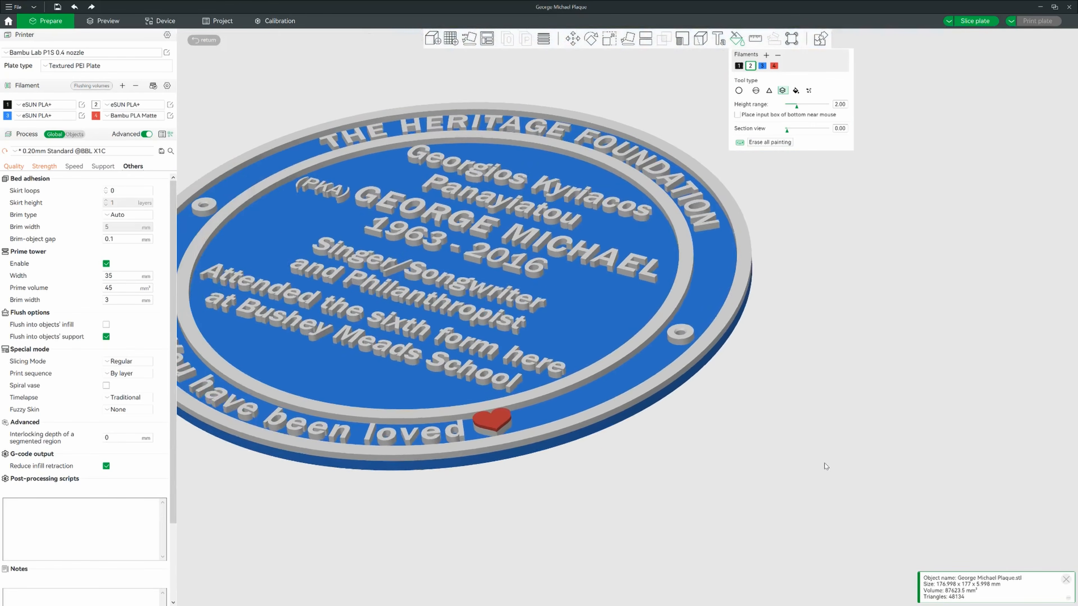
pyautogui.moveTo(820, 464); pyautogui.dragTo(777, 451)
pyautogui.moveTo(778, 451); pyautogui.dragTo(830, 463, button='right')
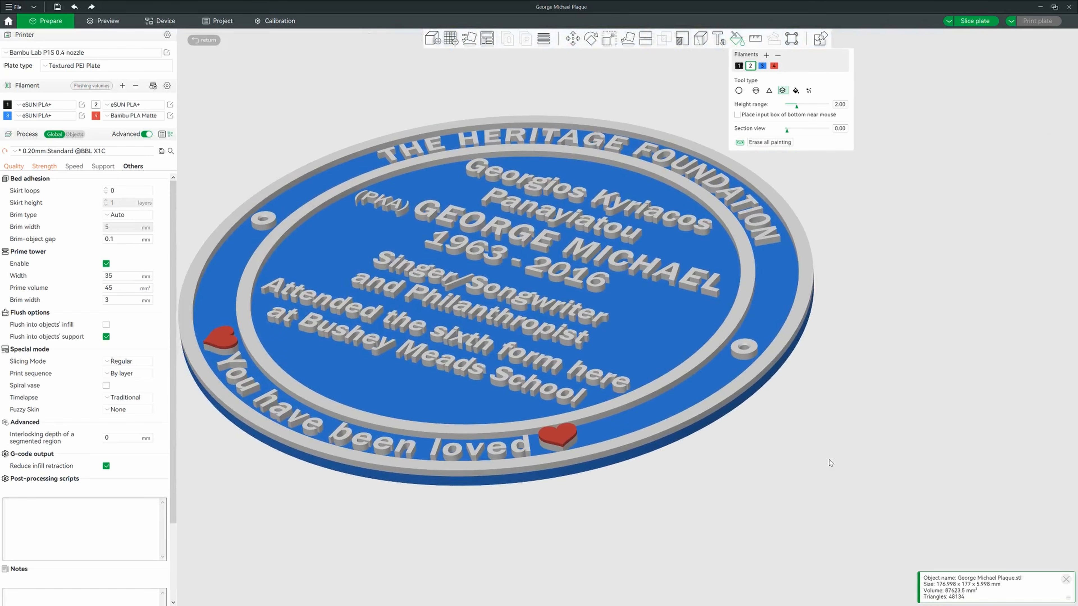
pyautogui.click(738, 41)
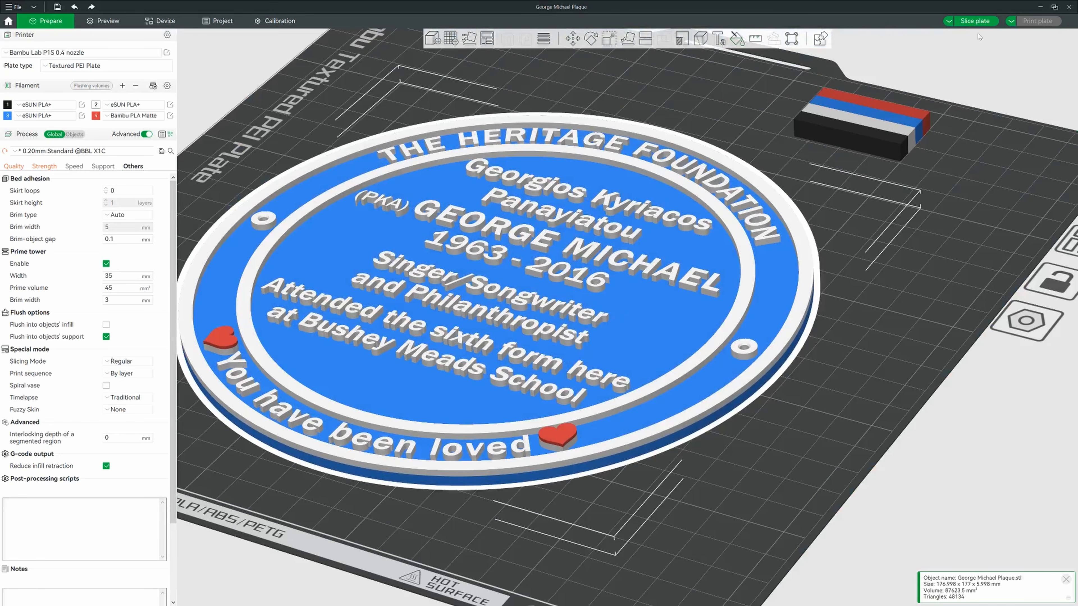
pyautogui.click(974, 21)
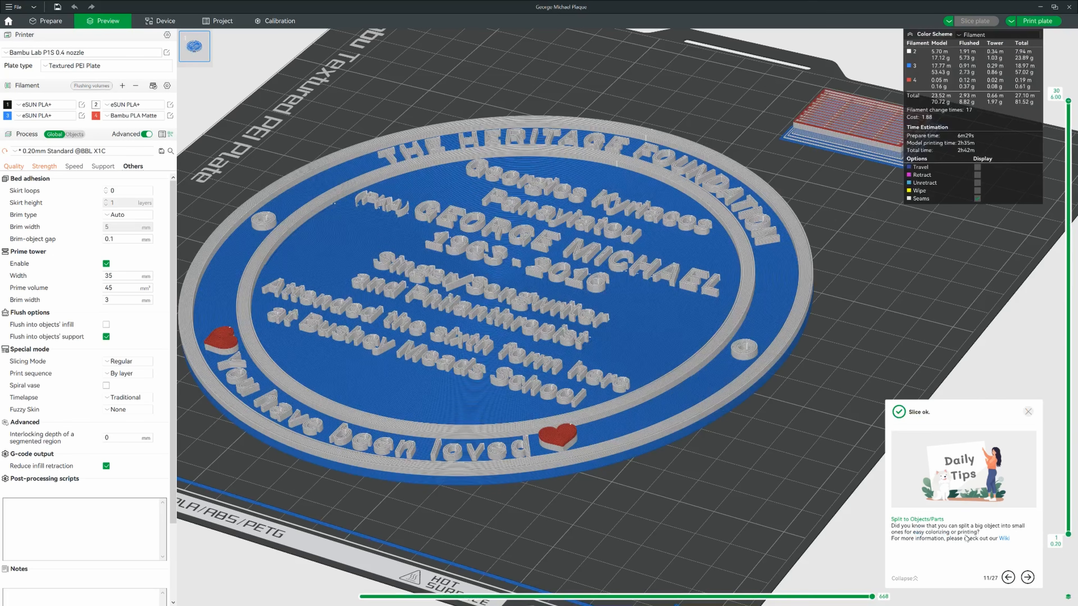
# Examine the sliced plaque's side wall, prime tower, raised lettering and mounting-hole collar from low and close angles
pyautogui.moveTo(867, 404); pyautogui.dragTo(714, 346)
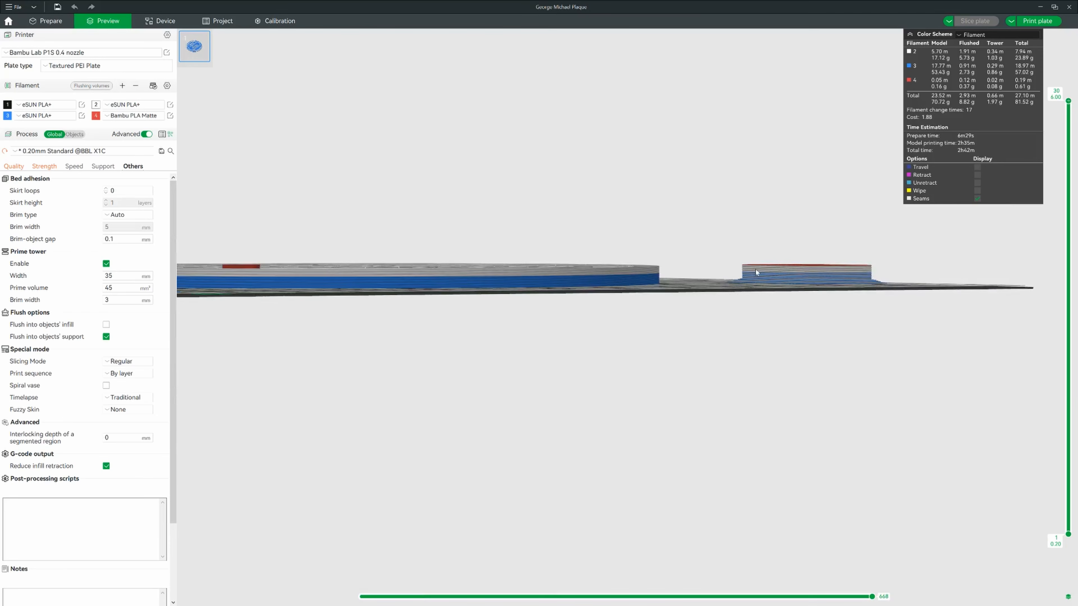
pyautogui.moveTo(748, 279); pyautogui.dragTo(729, 375)
pyautogui.scroll(7, 708, 409)
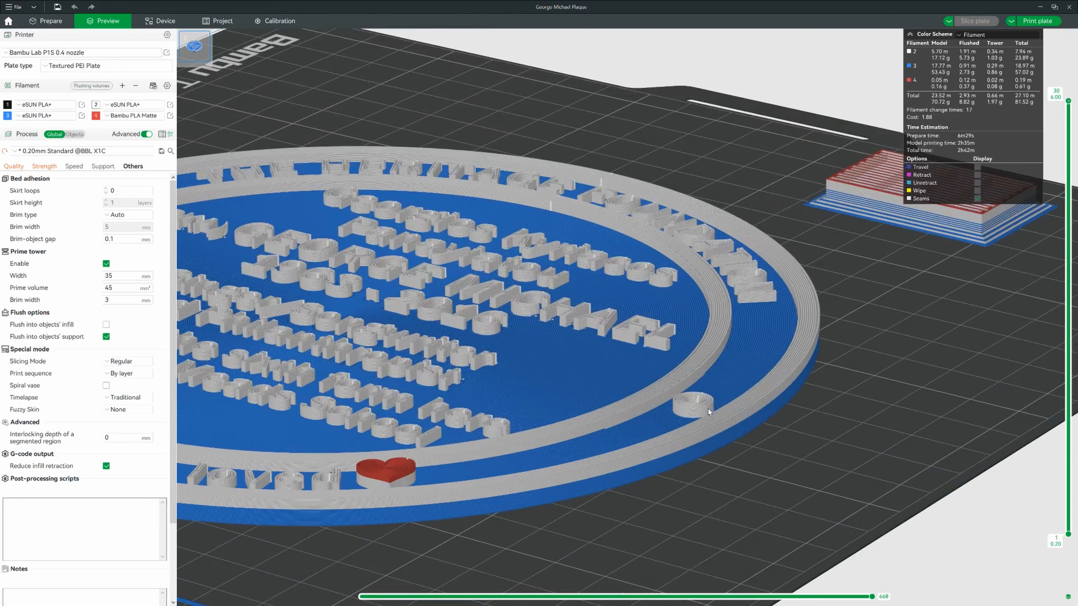
pyautogui.moveTo(770, 469); pyautogui.dragTo(699, 482)
pyautogui.scroll(6, 673, 470)
pyautogui.scroll(-5, 674, 469)
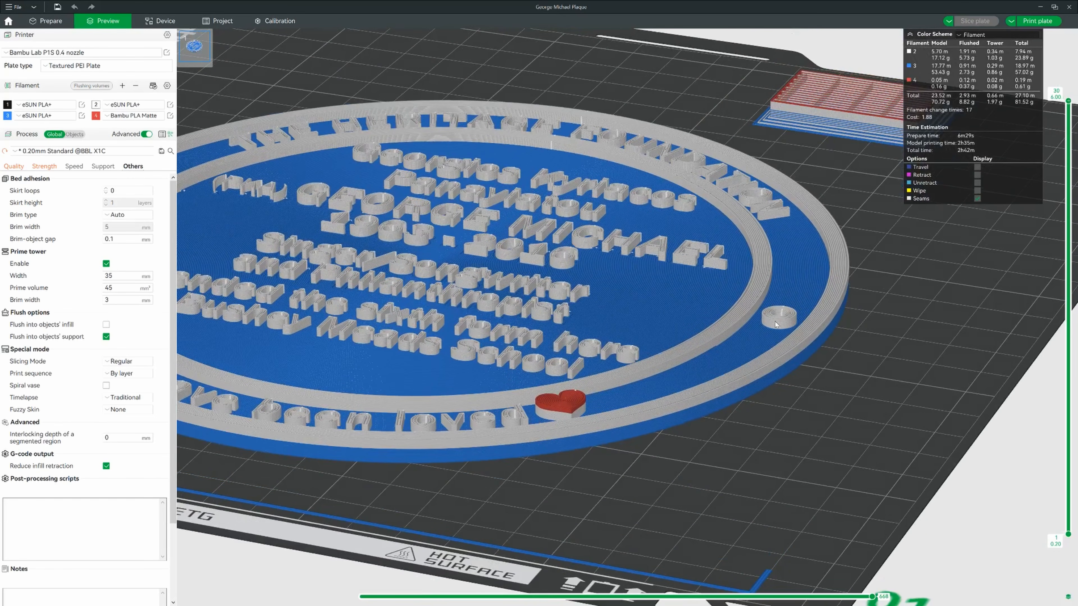
pyautogui.moveTo(836, 397); pyautogui.dragTo(783, 412)
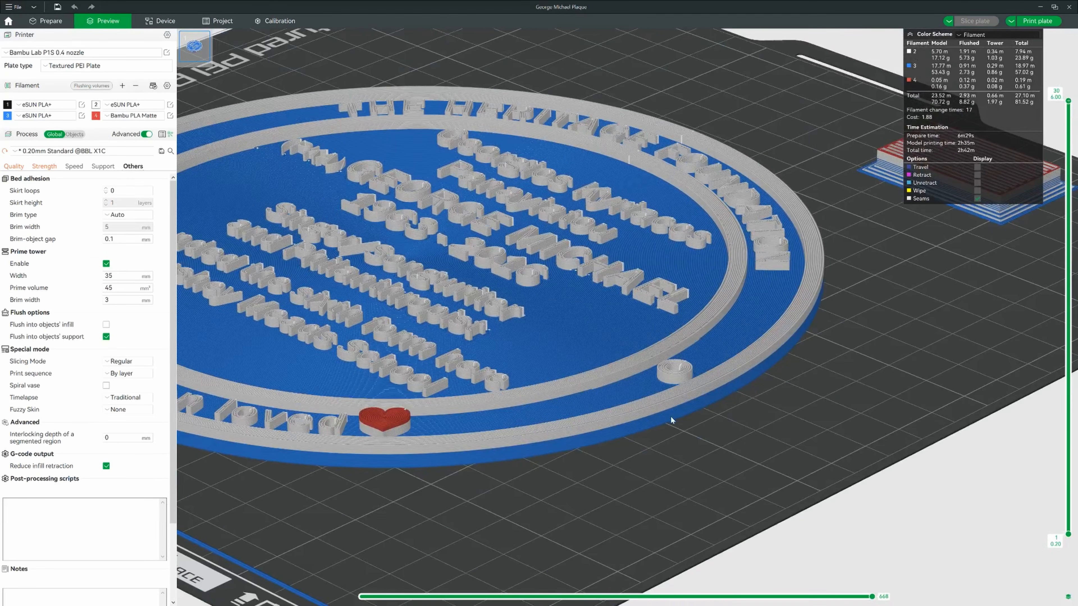
# Return to the model and measure the thickness between the plaque's outer blue ring surface and its underside
pyautogui.click(46, 22)
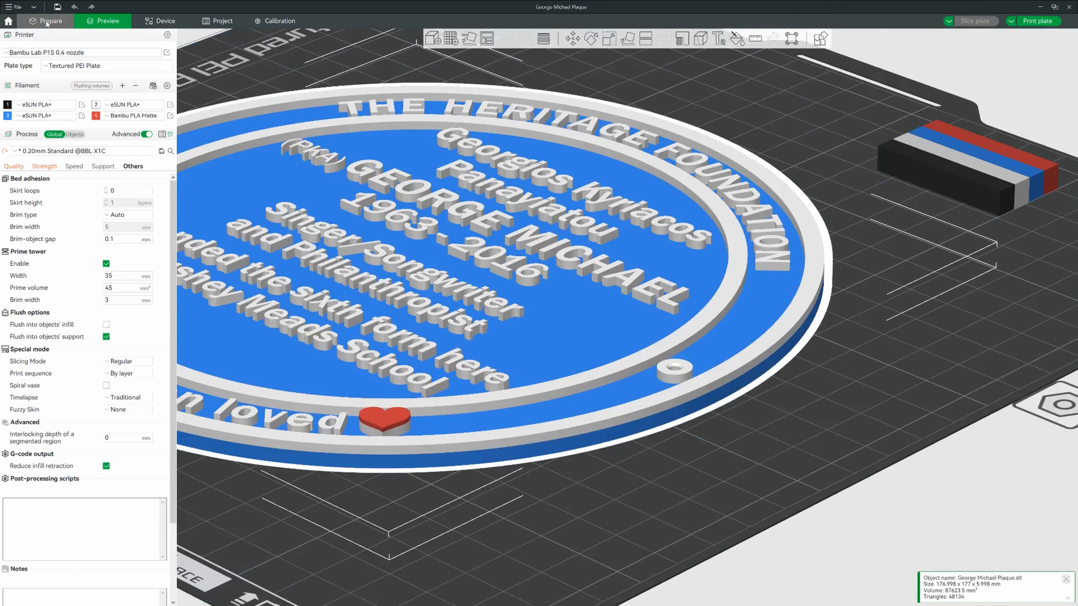
pyautogui.click(755, 39)
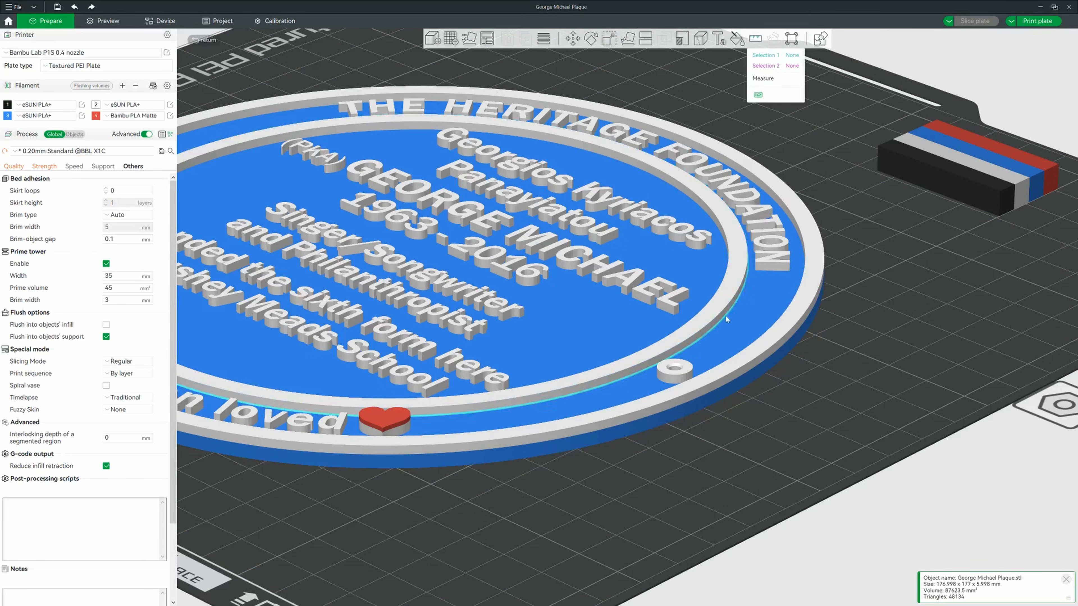
pyautogui.click(733, 420)
pyautogui.moveTo(732, 420); pyautogui.dragTo(758, 293)
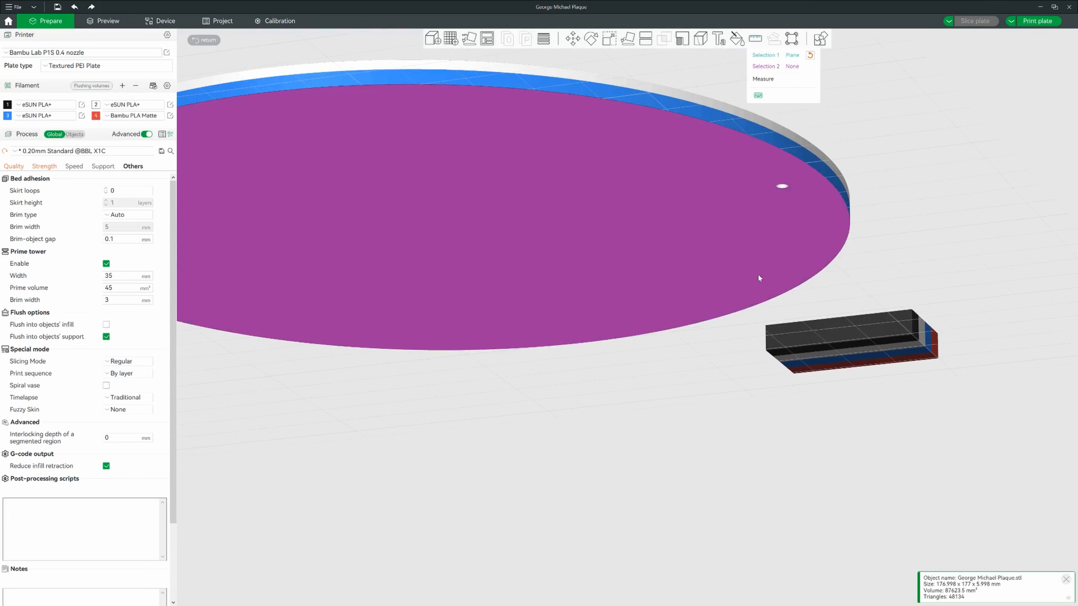
pyautogui.click(759, 276)
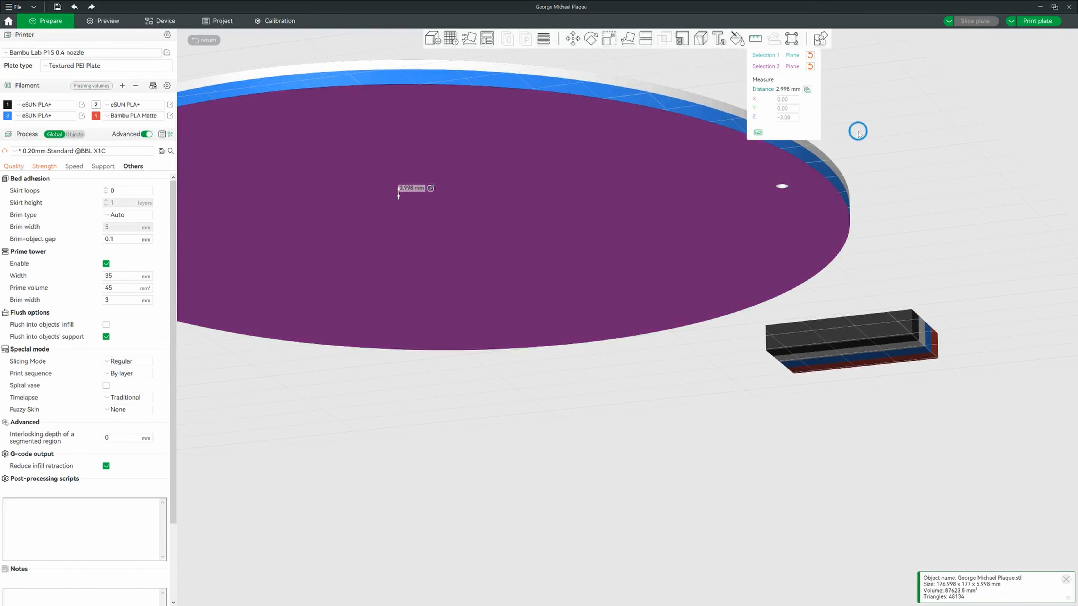
pyautogui.moveTo(856, 130); pyautogui.dragTo(846, 448)
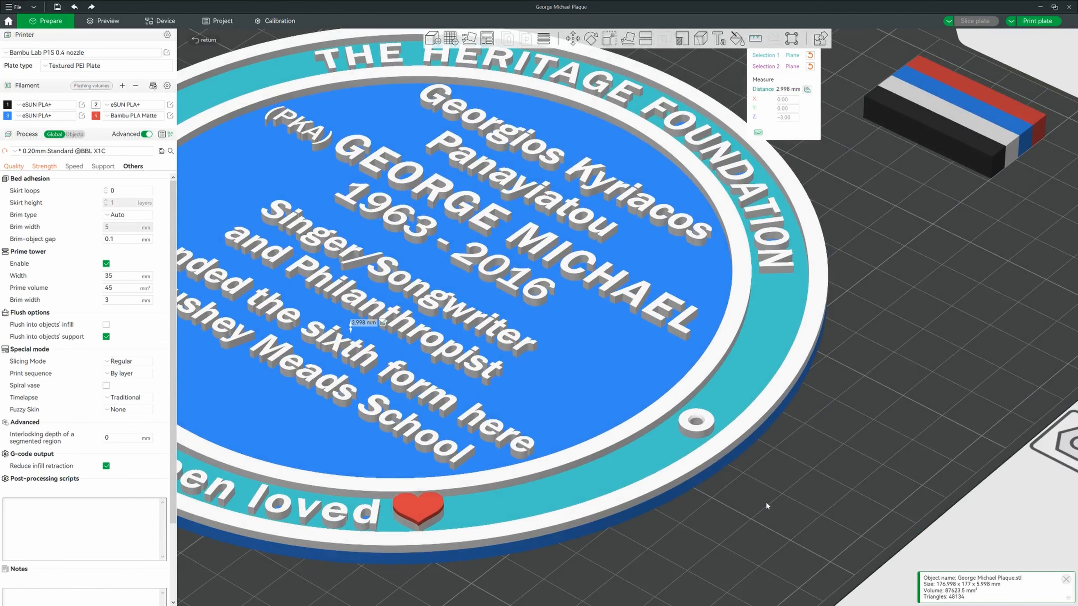
# Paint the lower part of the plaque's side wall with filament 3, using a height range of 2.998
pyautogui.click(737, 38)
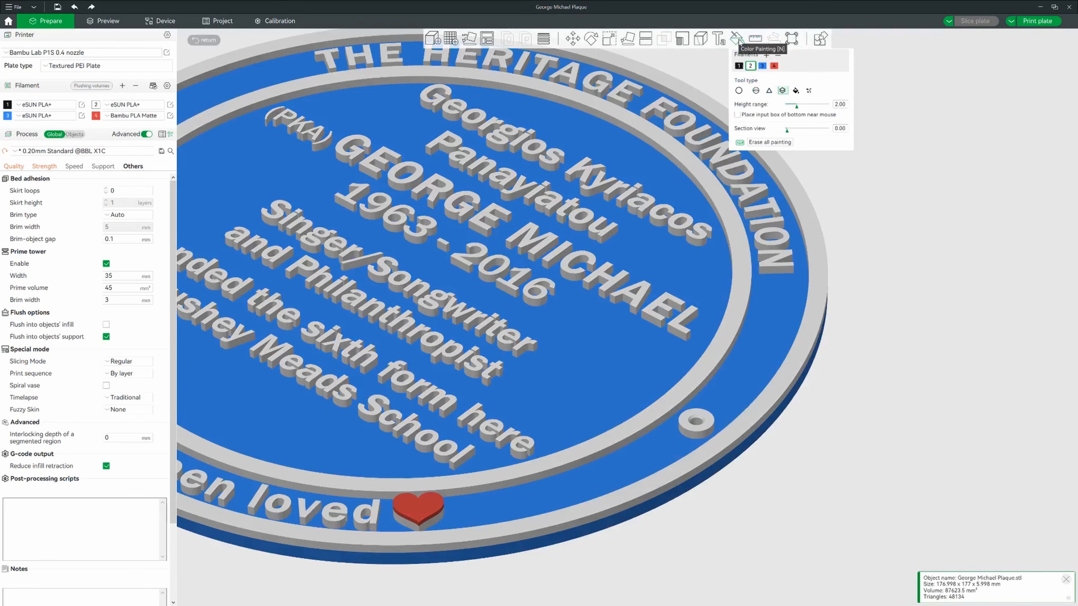
pyautogui.click(762, 66)
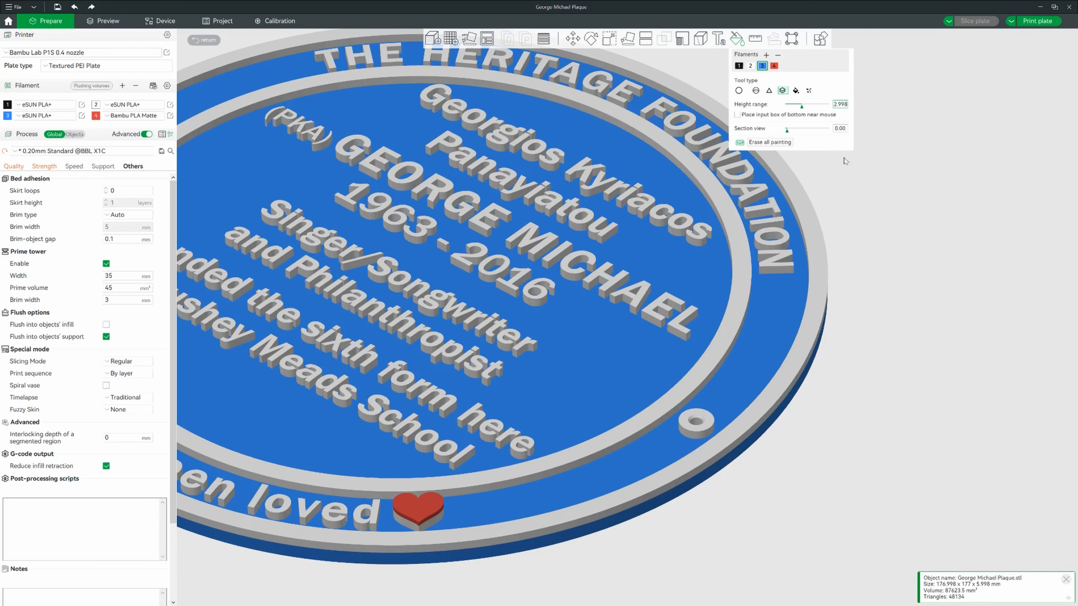
pyautogui.moveTo(839, 265); pyautogui.dragTo(812, 410)
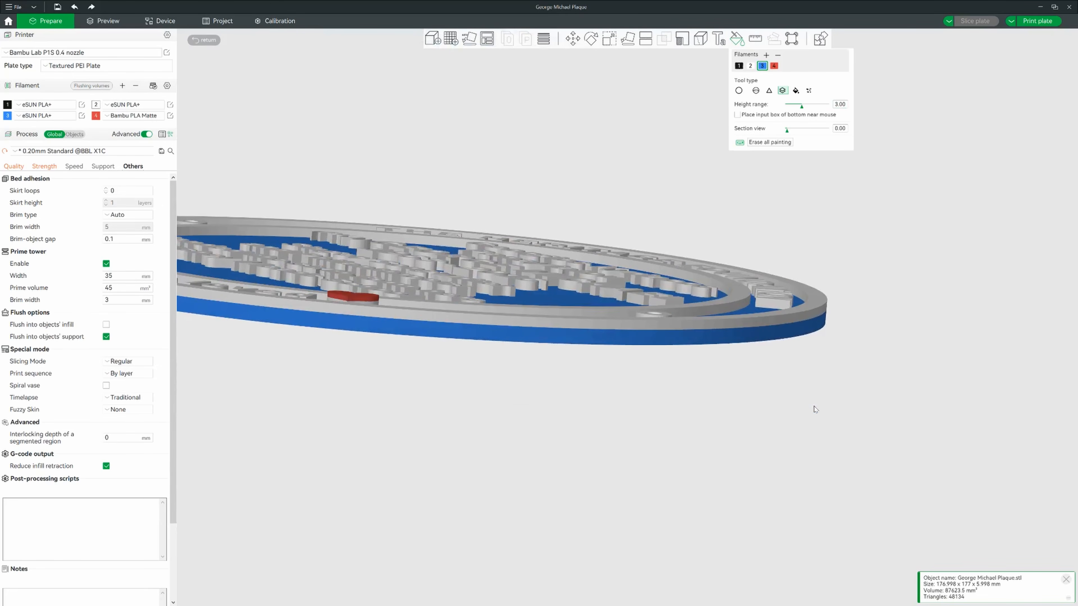
pyautogui.click(656, 346)
# Inspect the painted underside, mounting holes and lettering, and cut through the plaque with the section view before resetting it to 0.00
pyautogui.moveTo(651, 356)
pyautogui.mouseDown()
pyautogui.moveTo(712, 484)
pyautogui.moveTo(712, 465)
pyautogui.mouseUp()
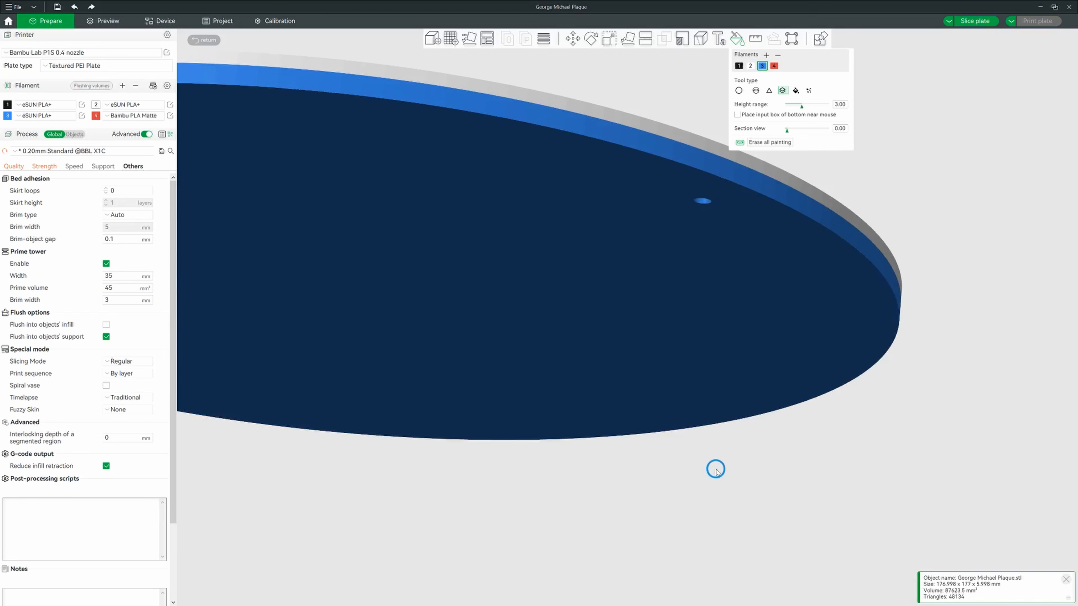
pyautogui.scroll(5, 702, 209)
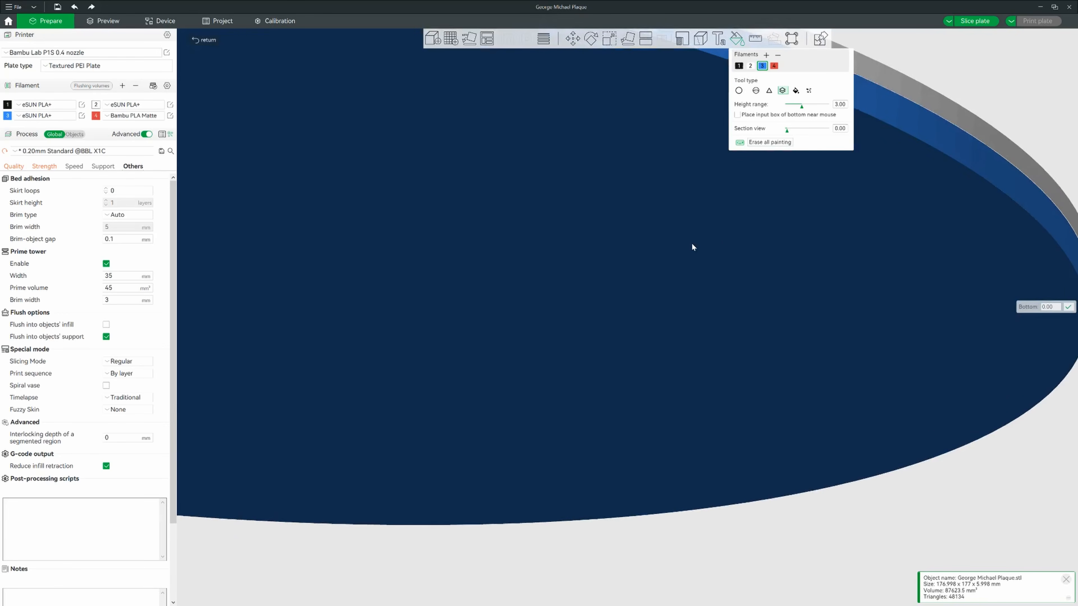
pyautogui.scroll(-5, 691, 243)
pyautogui.moveTo(713, 225); pyautogui.dragTo(802, 190)
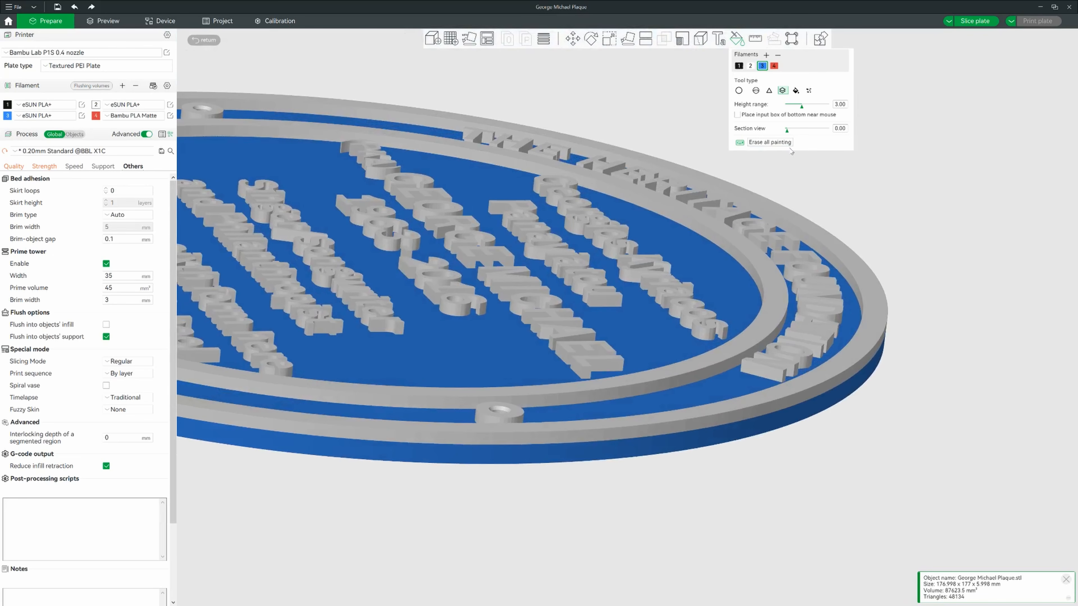
pyautogui.moveTo(788, 135); pyautogui.dragTo(796, 136)
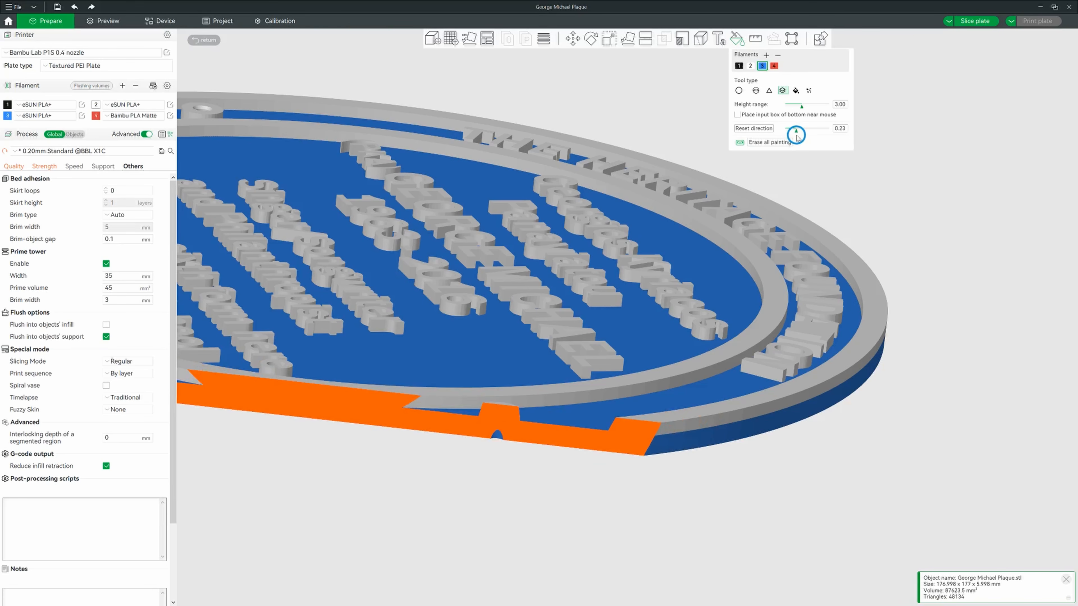
pyautogui.click(841, 128)
pyautogui.moveTo(796, 132); pyautogui.dragTo(787, 131)
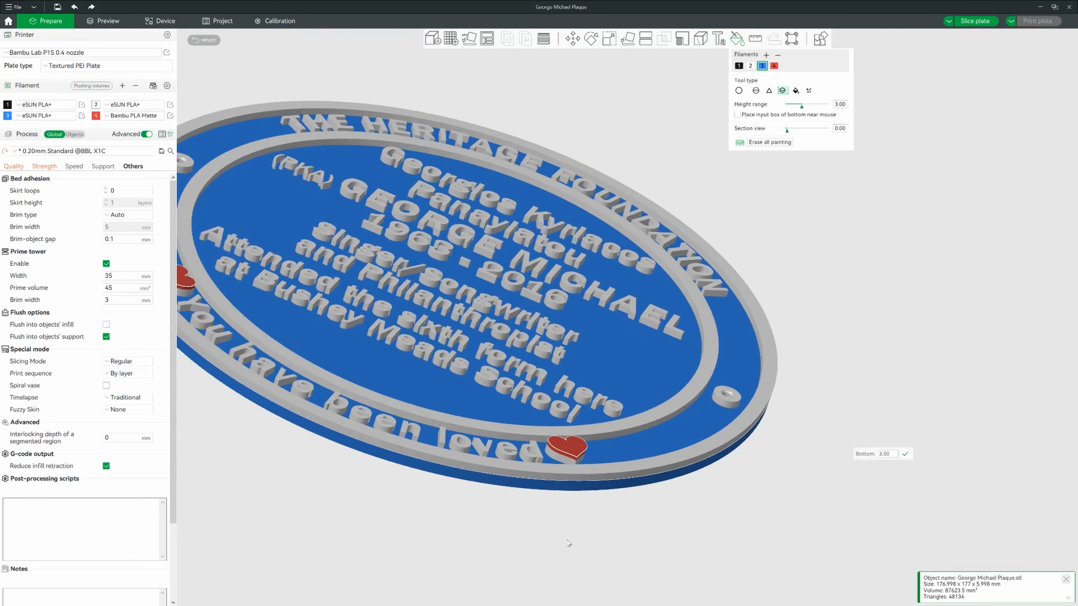
pyautogui.scroll(-3, 568, 544)
pyautogui.moveTo(471, 495); pyautogui.dragTo(471, 500)
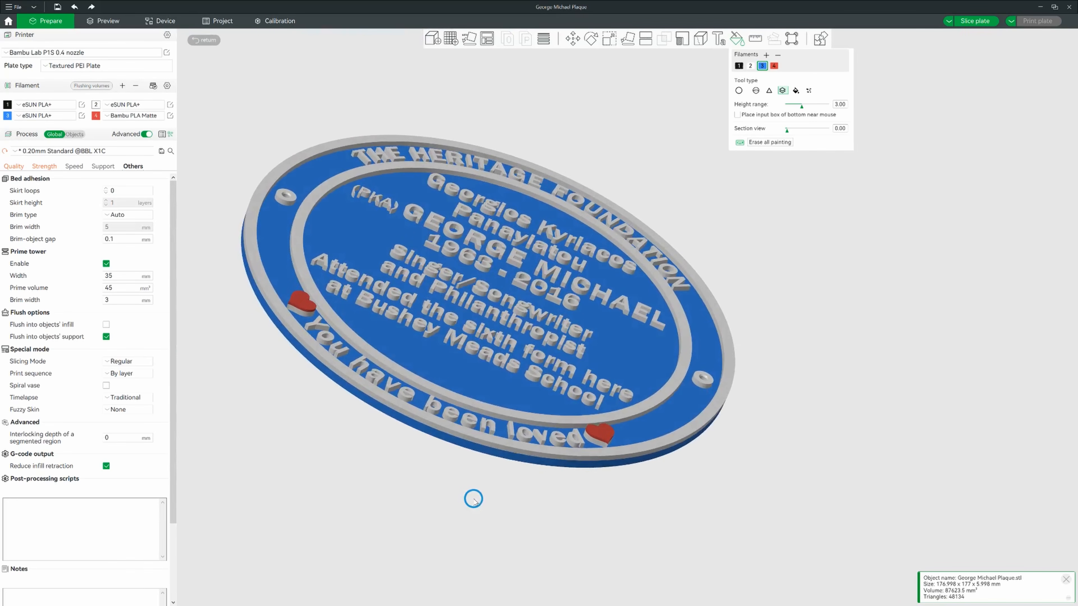
# Save the project under the name Project George Michael Plaque Sml in the George Michael folder, replacing the existing file
pyautogui.click(58, 8)
pyautogui.click(14, 7)
pyautogui.click(38, 52)
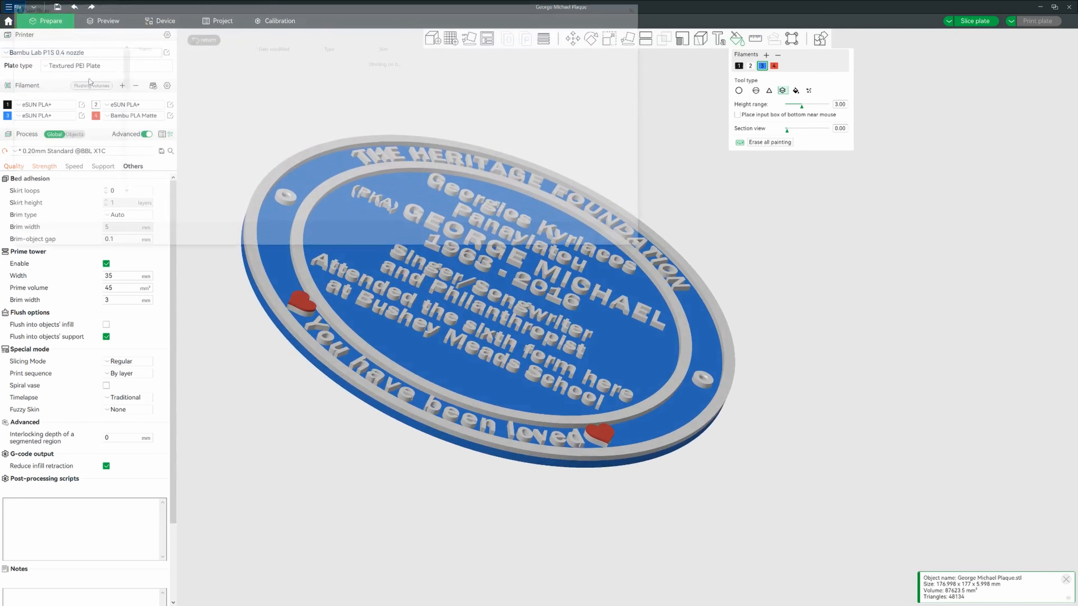
pyautogui.click(168, 60)
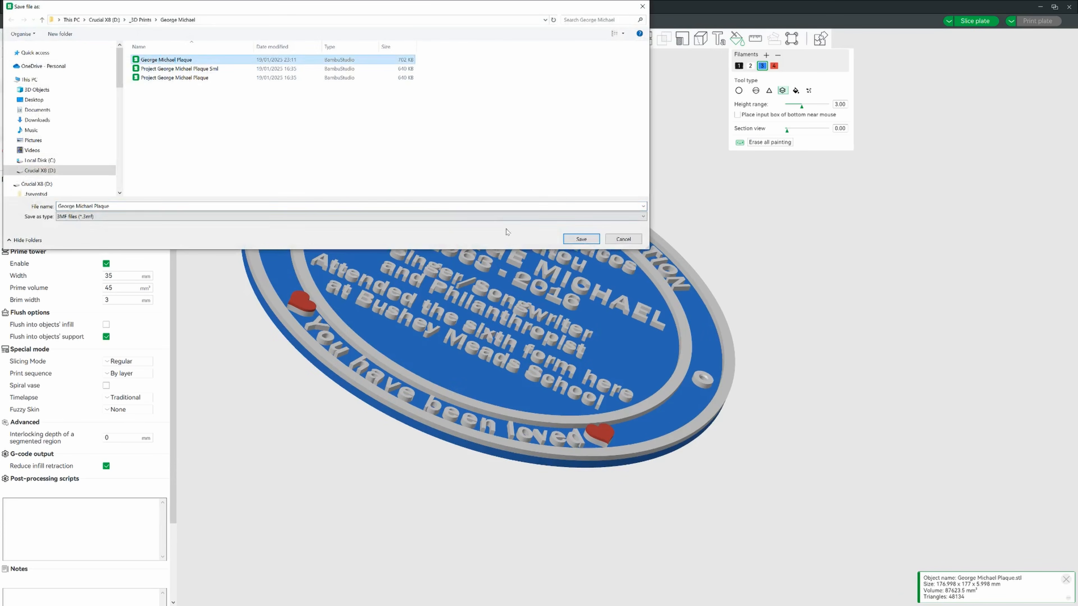
pyautogui.click(580, 240)
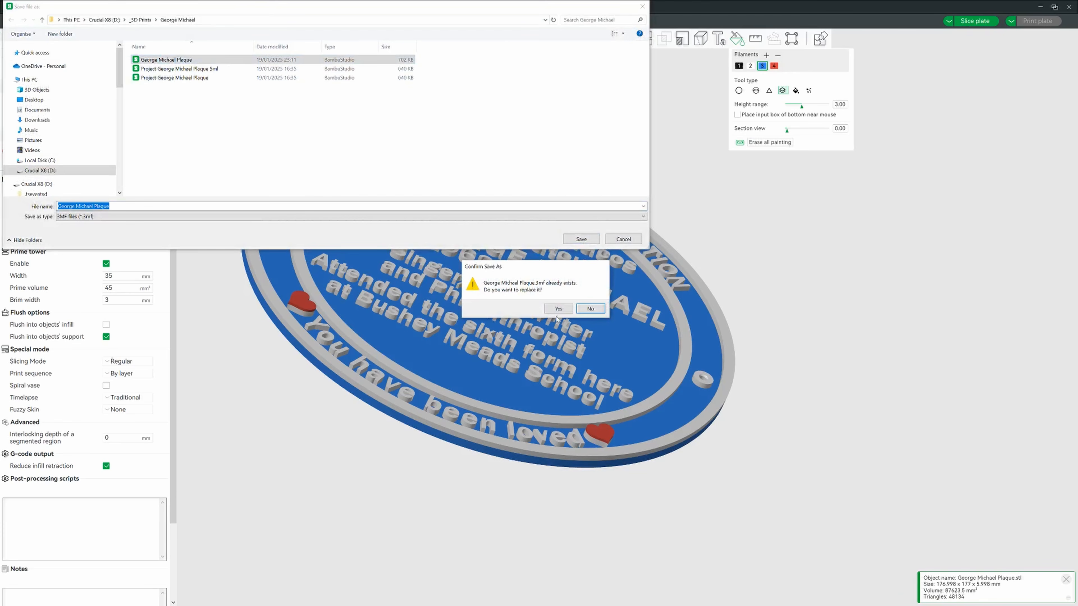
pyautogui.click(588, 310)
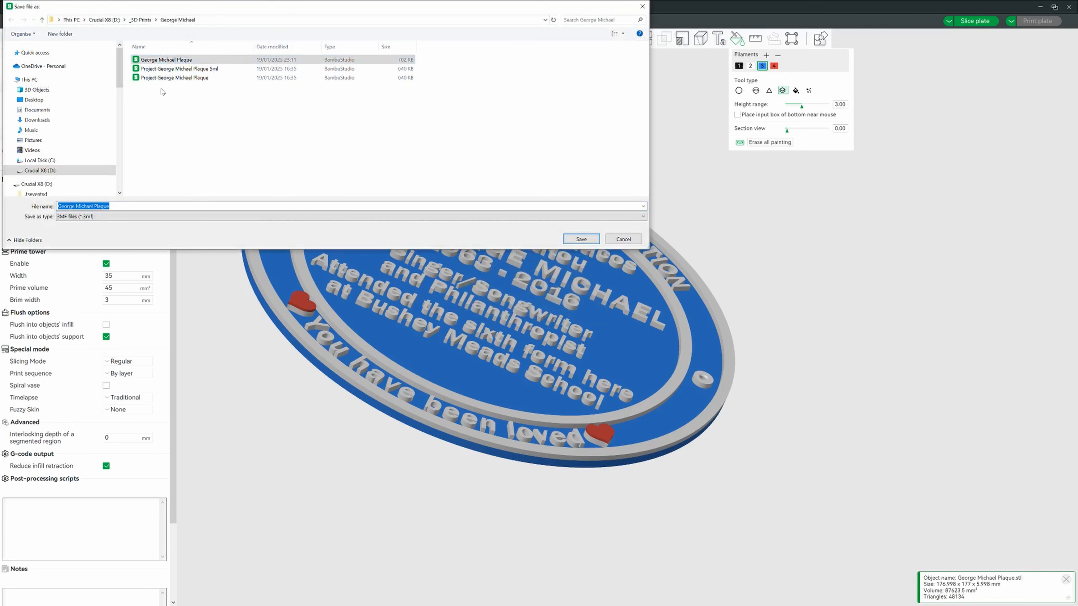
pyautogui.click(160, 78)
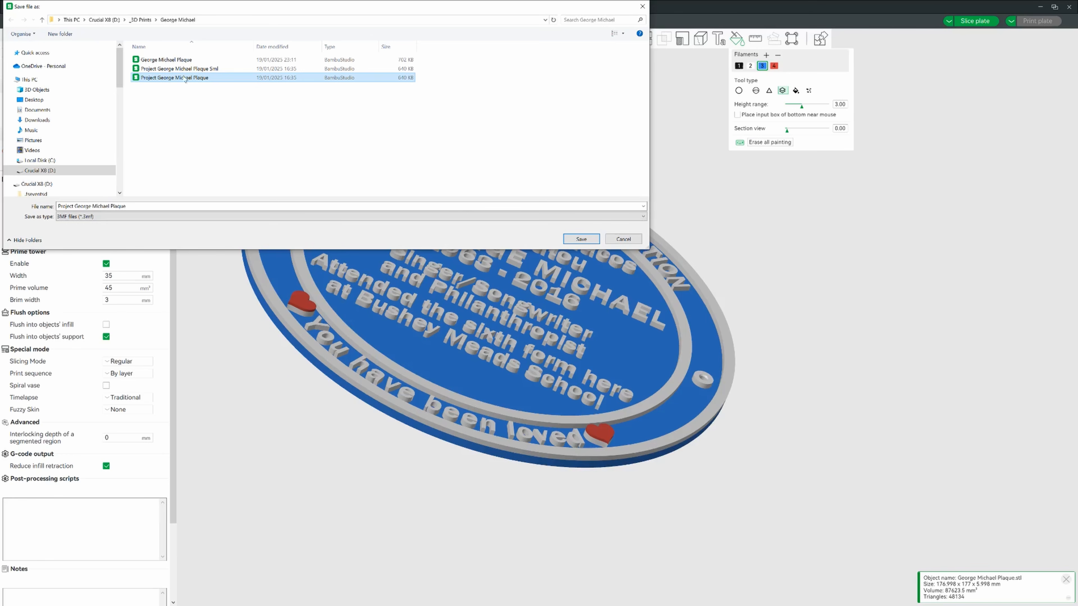
pyautogui.click(182, 69)
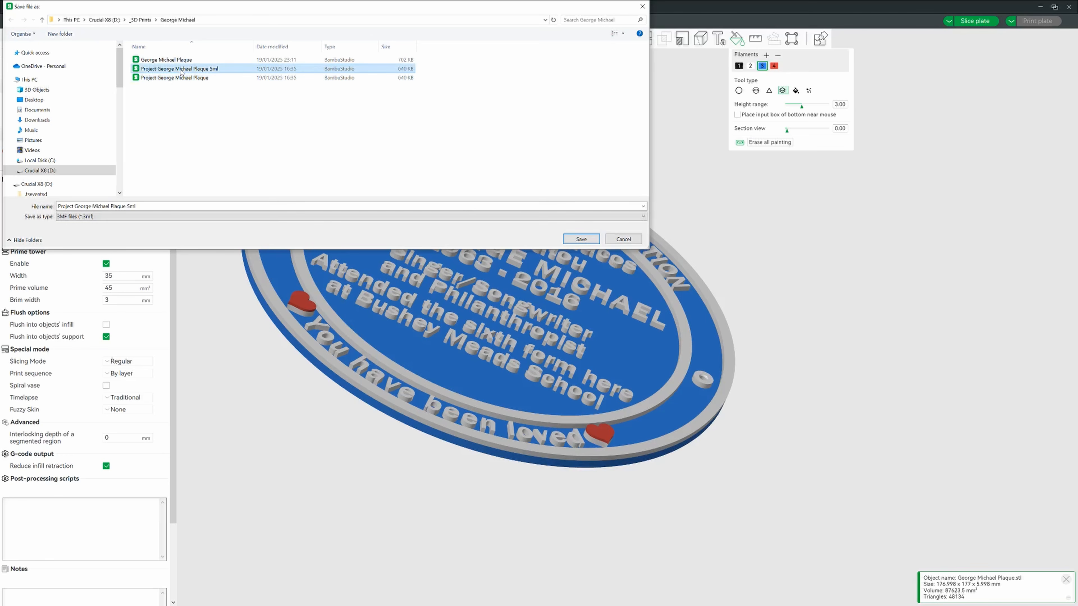
pyautogui.click(575, 241)
pyautogui.click(559, 308)
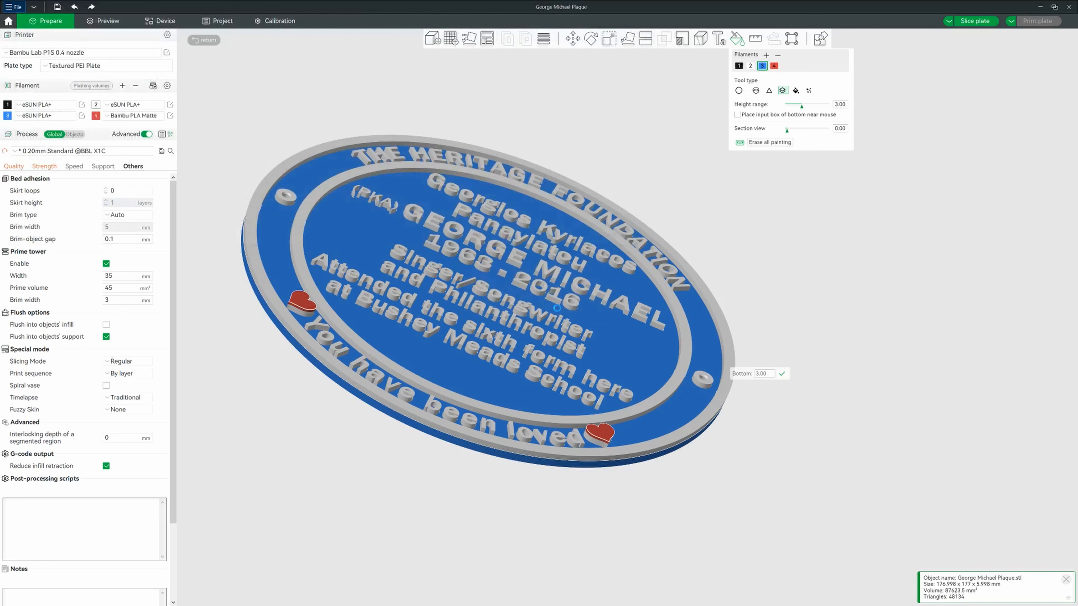
# Slice the plate with the painted plaque
pyautogui.scroll(-2, 276, 409)
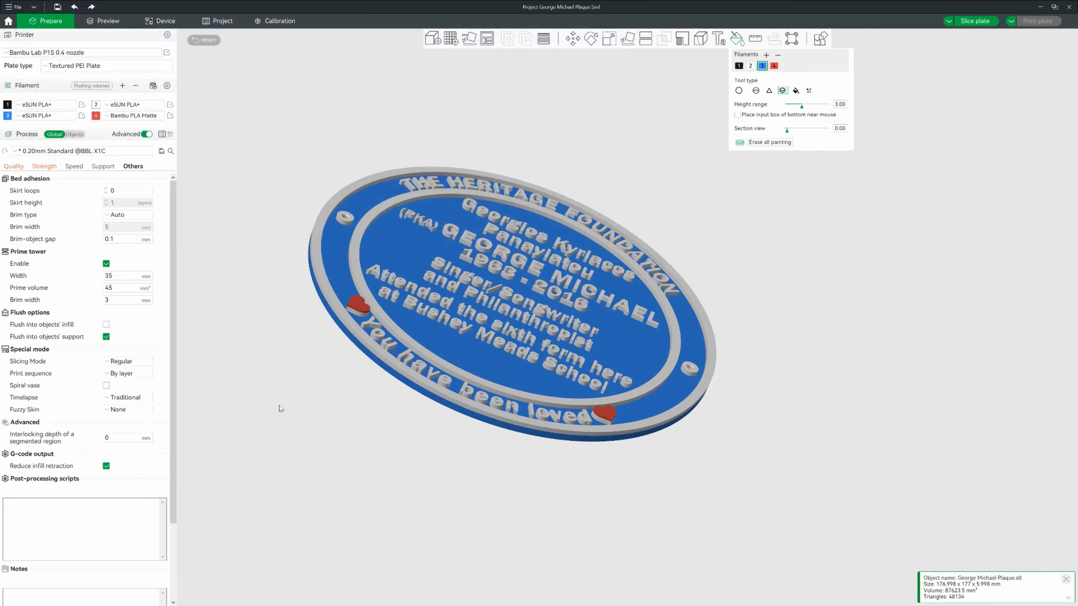
pyautogui.moveTo(280, 409); pyautogui.dragTo(374, 453, button='middle')
pyautogui.moveTo(319, 321); pyautogui.dragTo(315, 316)
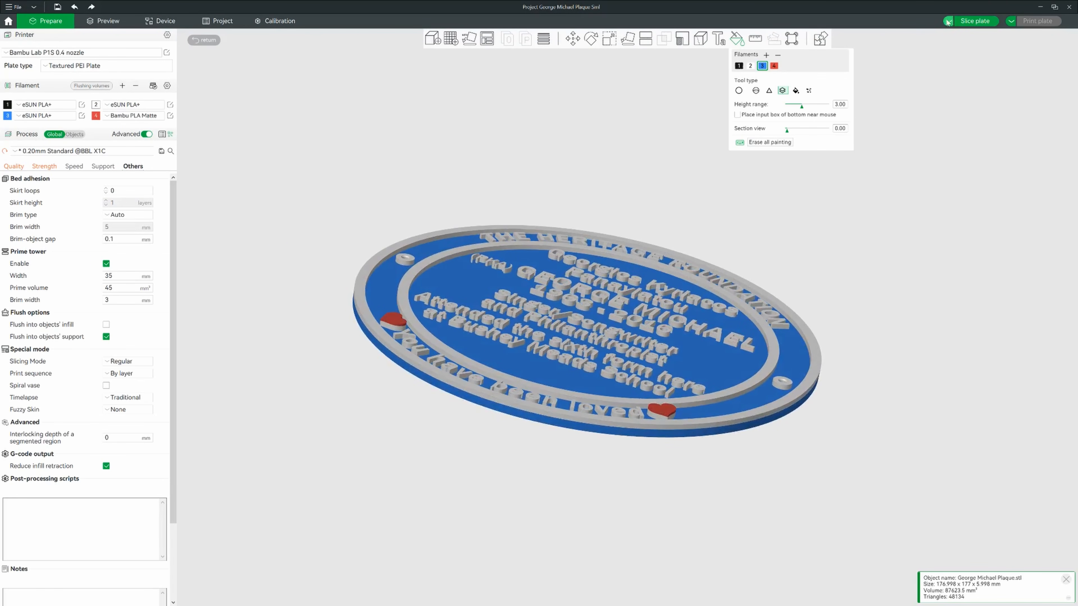
pyautogui.click(971, 21)
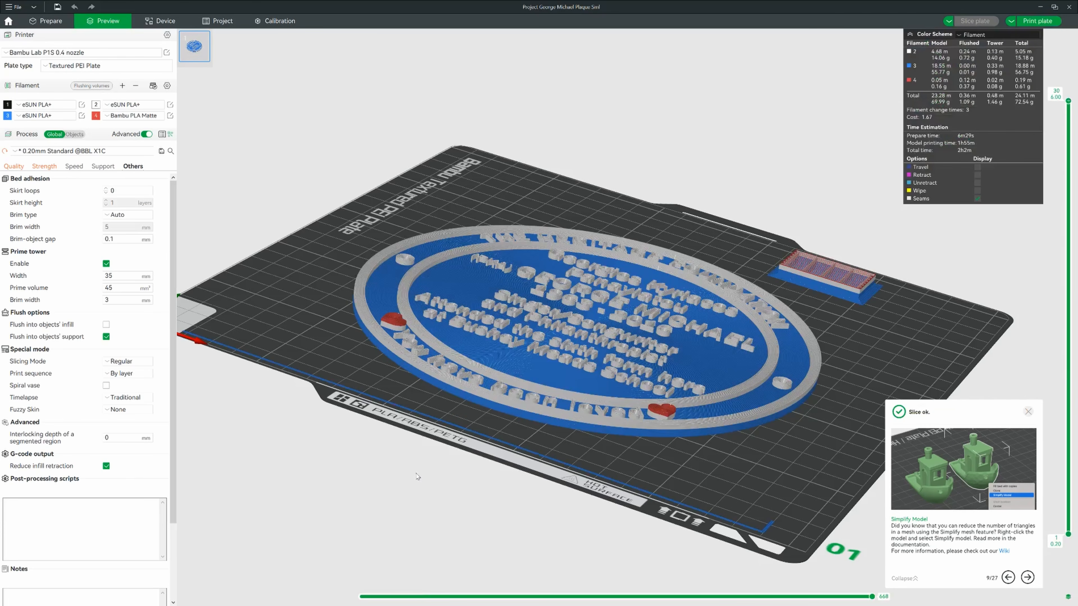
# Examine the sliced plaque's prime tower, raised lettering, red hearts and blue side wall from close, low angles
pyautogui.moveTo(603, 501); pyautogui.dragTo(662, 403)
pyautogui.scroll(5, 789, 392)
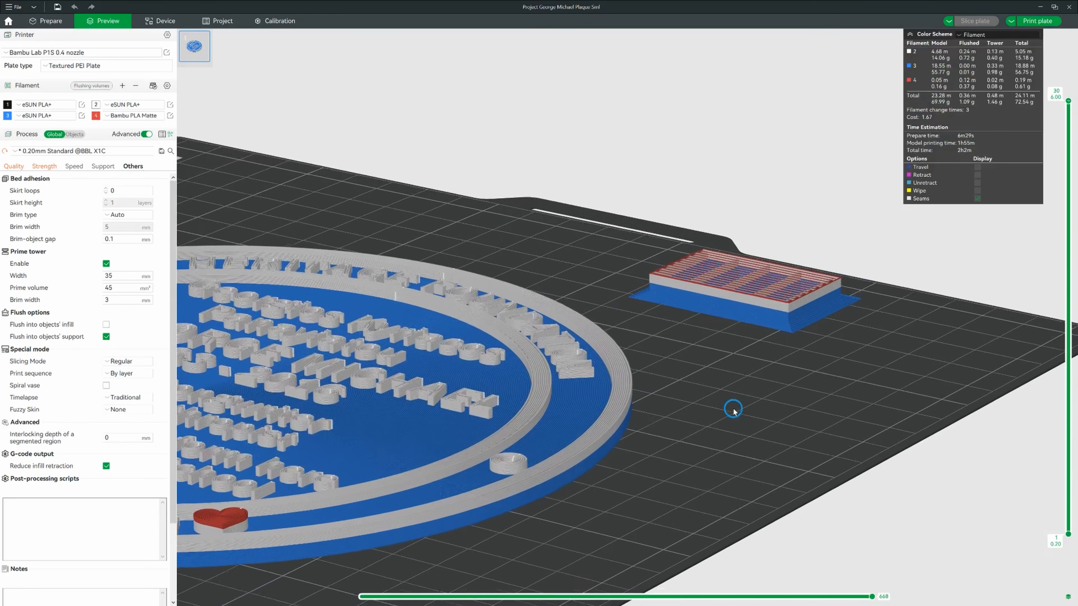
pyautogui.scroll(3, 726, 382)
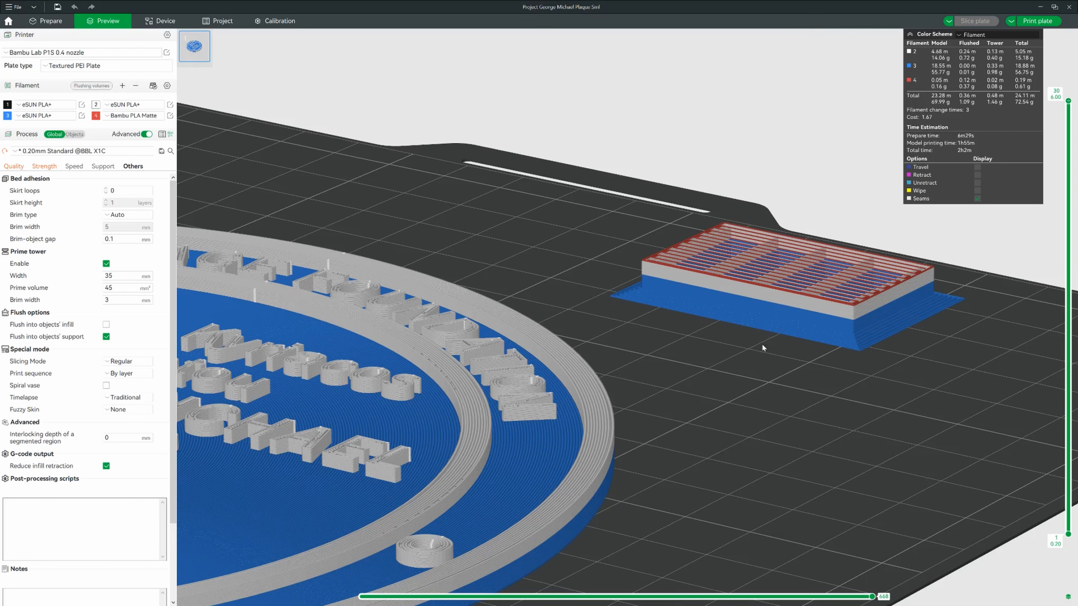
pyautogui.scroll(-4, 733, 432)
pyautogui.moveTo(609, 528); pyautogui.dragTo(634, 524)
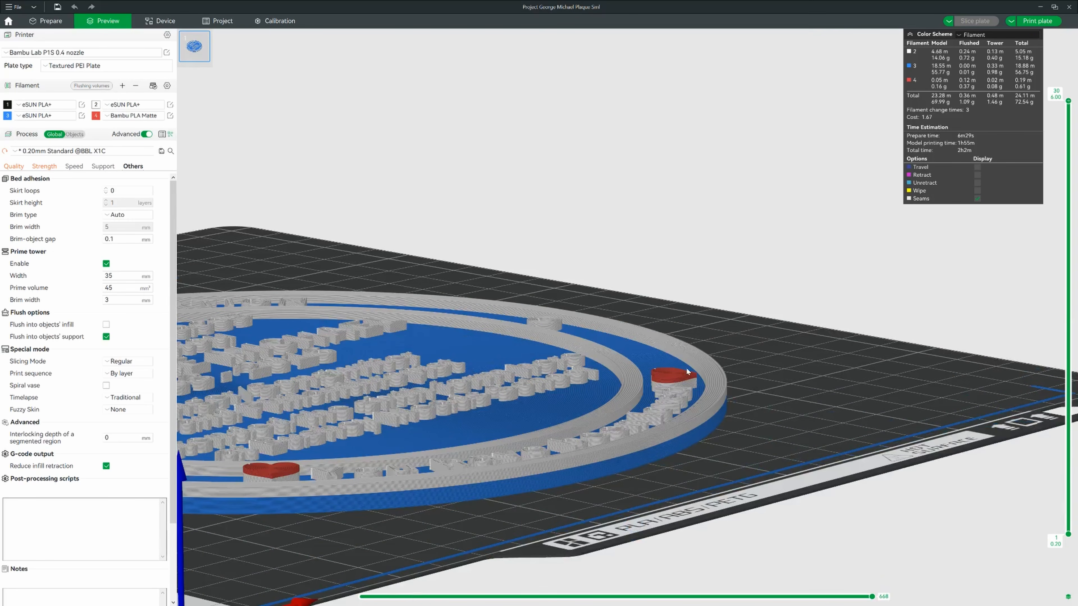
pyautogui.moveTo(726, 453); pyautogui.dragTo(614, 426)
pyautogui.scroll(2, 704, 449)
pyautogui.scroll(3, 704, 448)
pyautogui.scroll(5, 785, 472)
pyautogui.scroll(-12, 785, 471)
pyautogui.scroll(-5, 786, 464)
# Inspect the whole sliced plaque from behind and from above, checking the lettering, rings, mounting holes and hearts
pyautogui.moveTo(687, 289); pyautogui.dragTo(823, 273, button='right')
pyautogui.moveTo(658, 447); pyautogui.dragTo(630, 450)
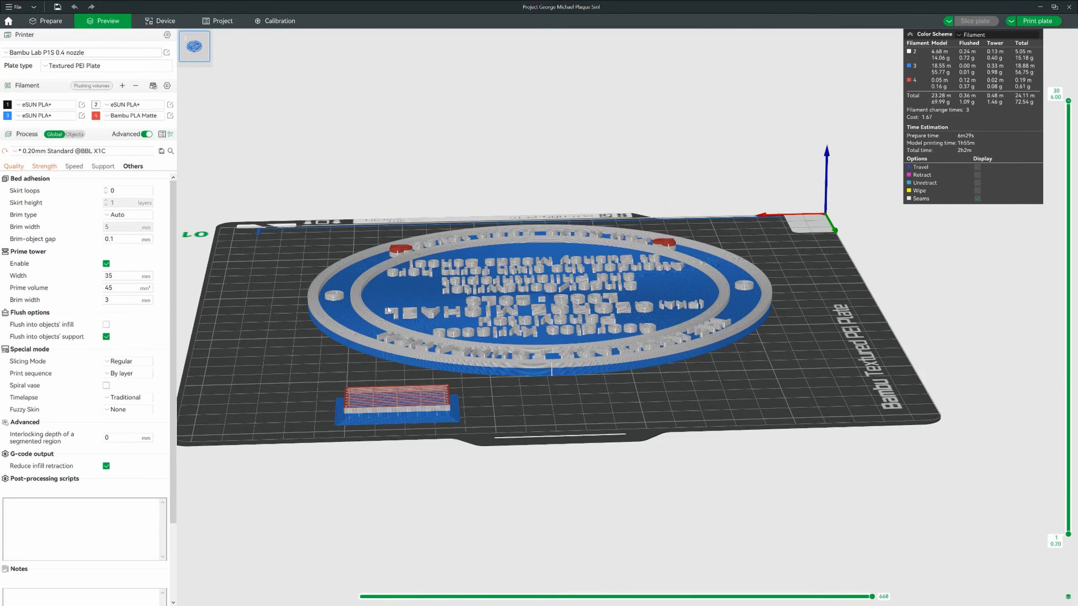
pyautogui.moveTo(388, 310); pyautogui.dragTo(377, 369)
pyautogui.moveTo(737, 588); pyautogui.dragTo(735, 500, button='right')
pyautogui.moveTo(725, 484); pyautogui.dragTo(726, 489)
pyautogui.moveTo(753, 445); pyautogui.dragTo(766, 496, button='right')
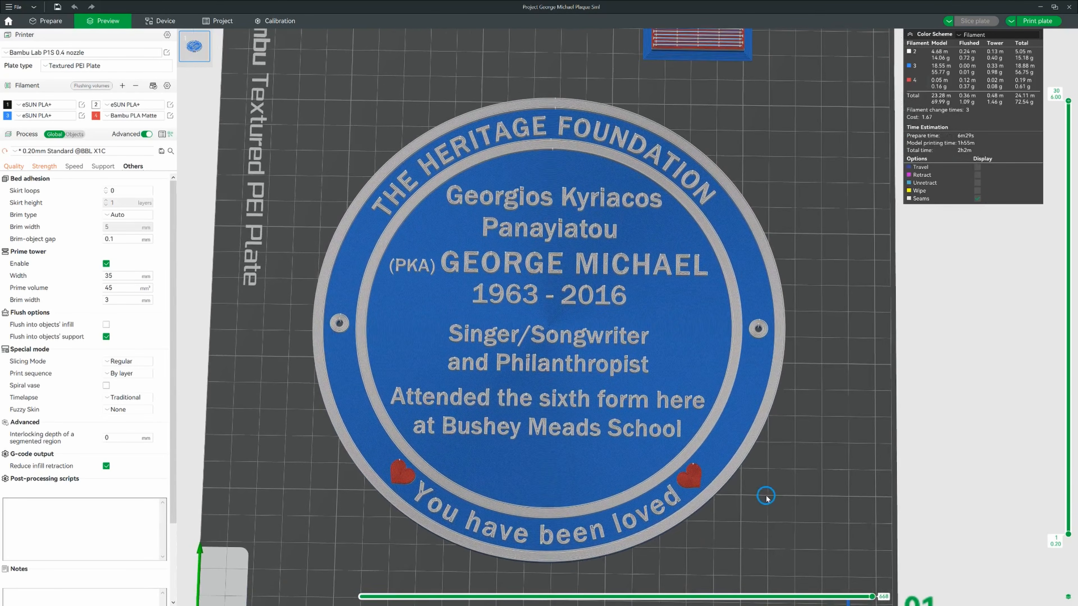
pyautogui.moveTo(764, 496); pyautogui.dragTo(765, 493)
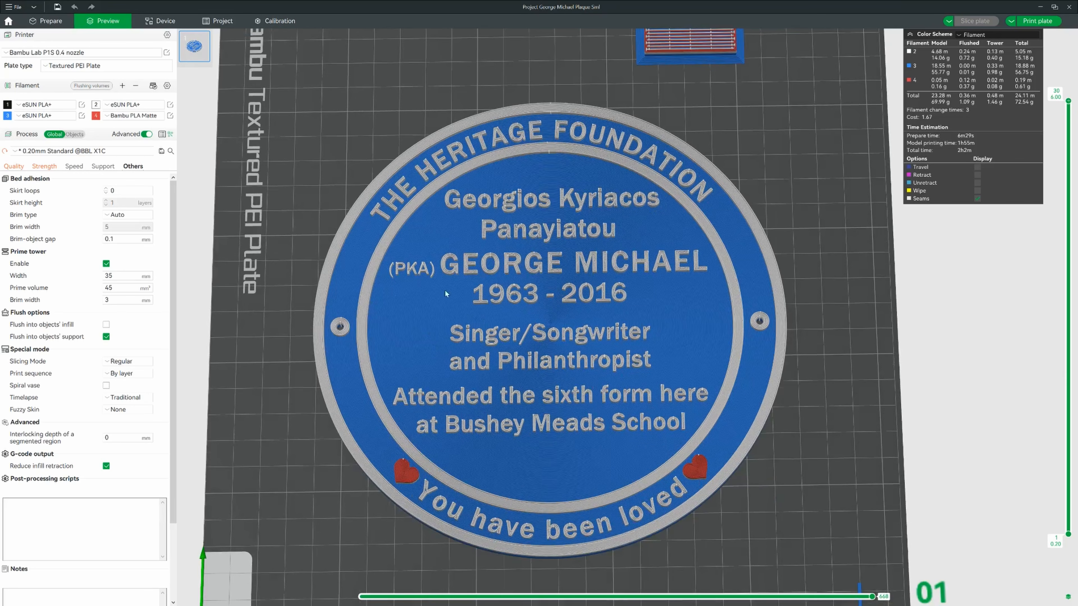
pyautogui.moveTo(728, 496)
pyautogui.mouseDown()
pyautogui.moveTo(726, 448)
pyautogui.moveTo(718, 492)
pyautogui.mouseUp()
pyautogui.press('0')
pyautogui.press('1')
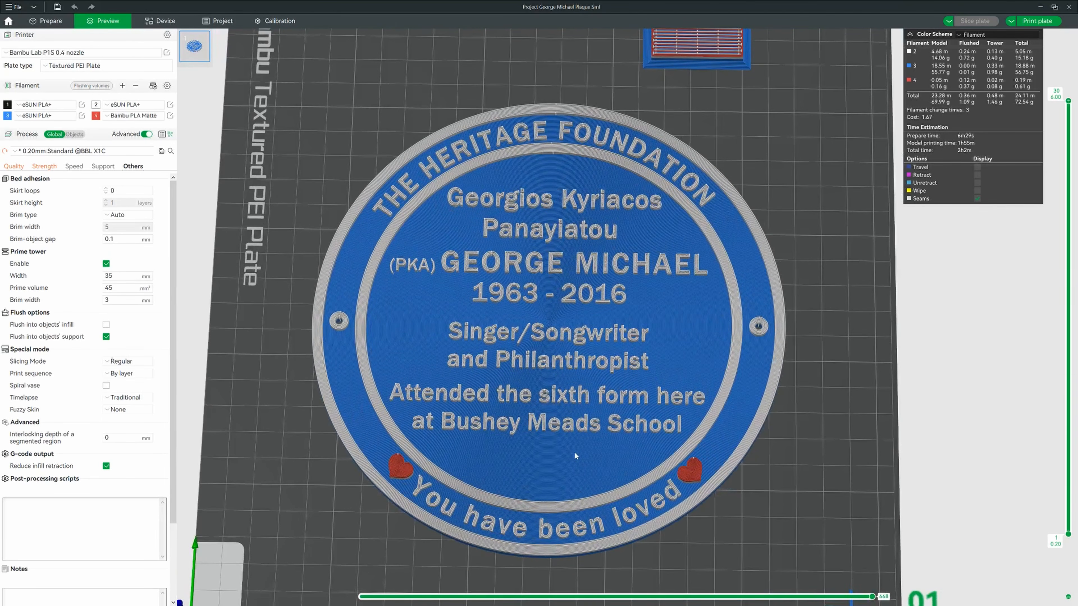
pyautogui.moveTo(574, 452); pyautogui.dragTo(575, 455)
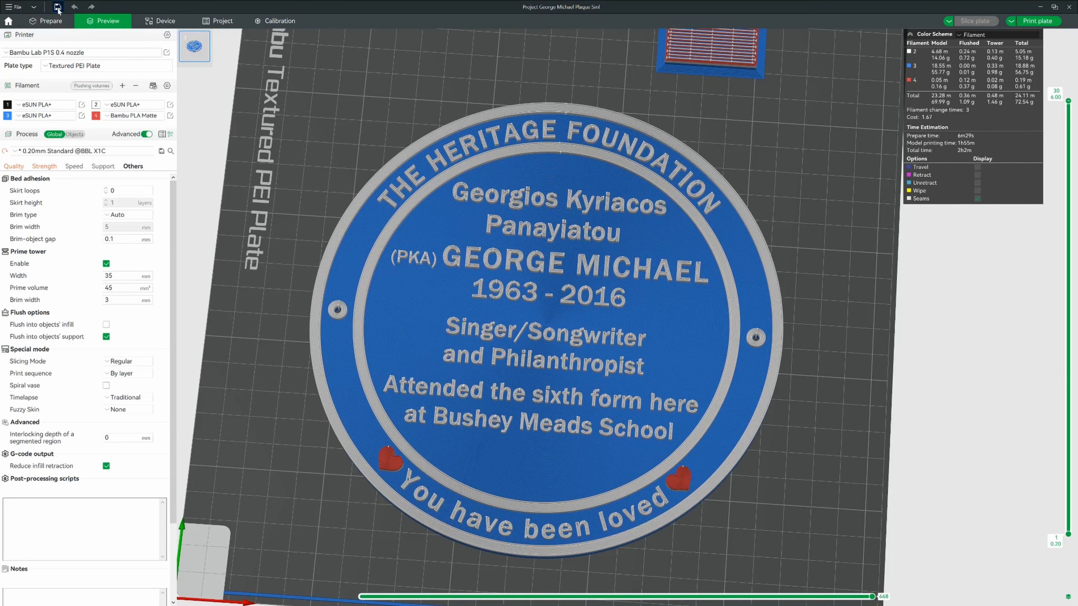
# Save the sliced project again over the existing Project George Michael Plaque Sml file
pyautogui.click(16, 7)
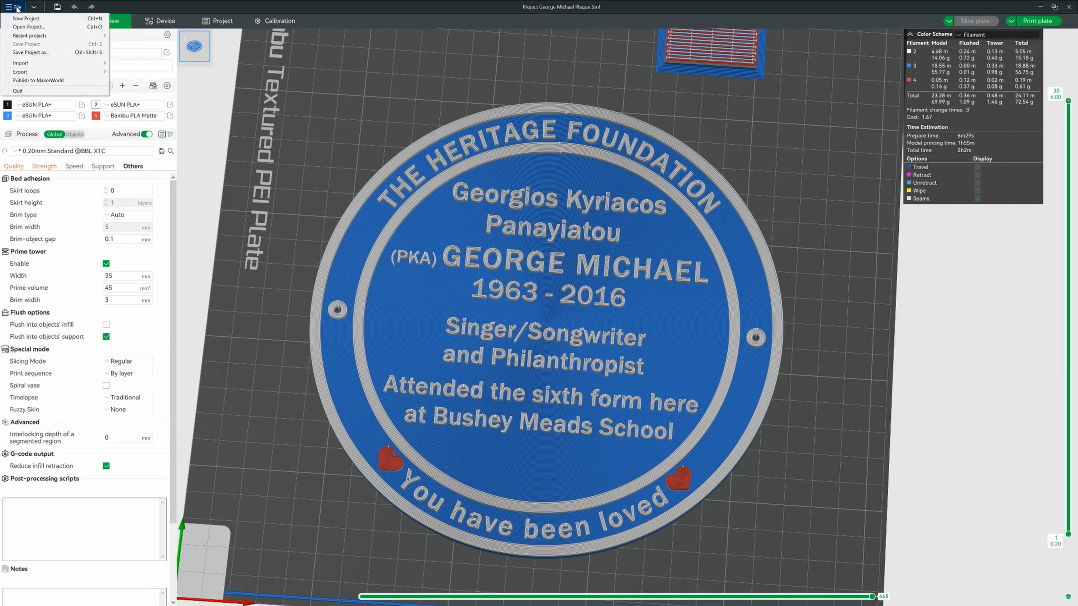
pyautogui.click(35, 53)
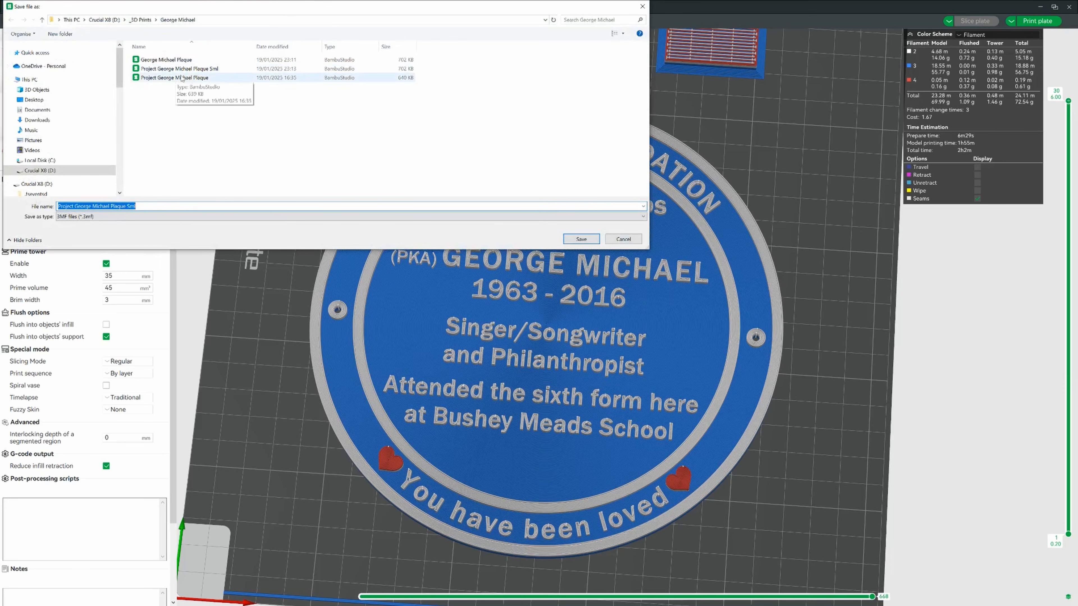
pyautogui.click(179, 69)
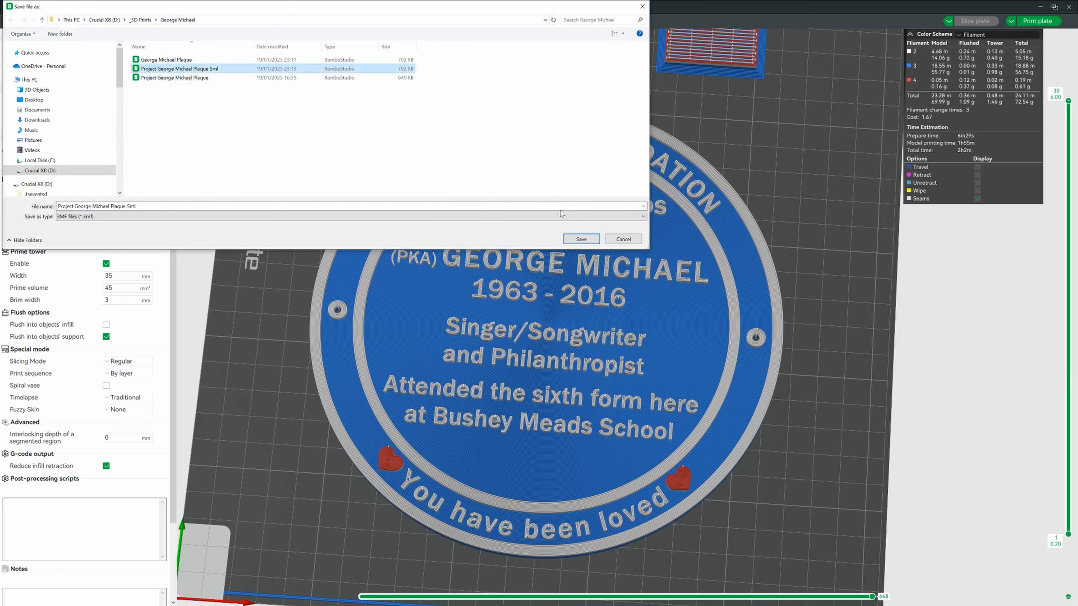
pyautogui.click(580, 239)
pyautogui.click(559, 307)
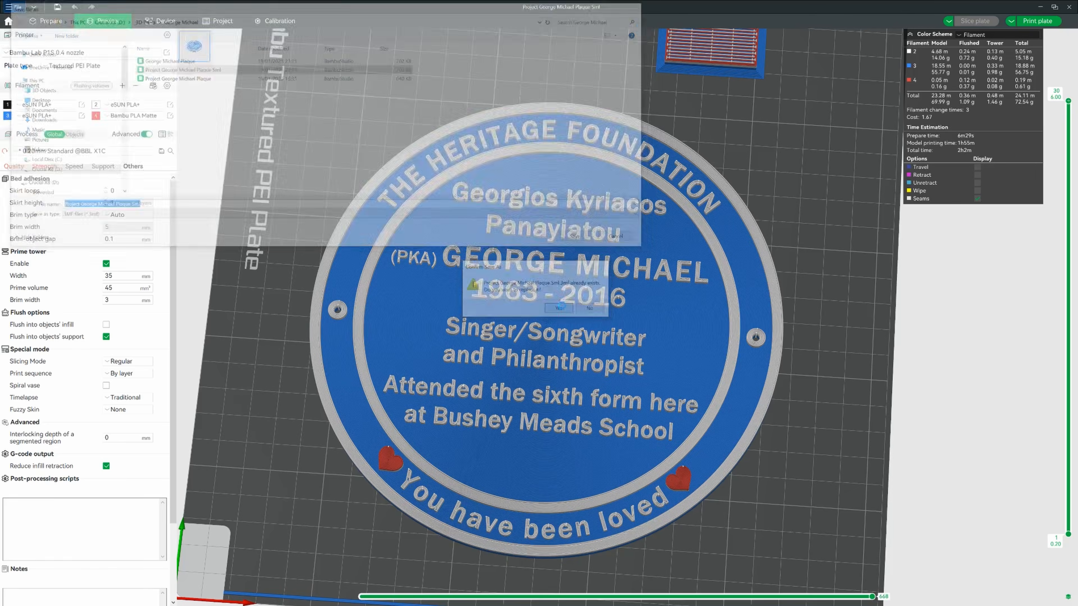
# Send the sliced plaque to the printer as a print job with timelapse and AMS enabled
pyautogui.moveTo(311, 437); pyautogui.dragTo(311, 428)
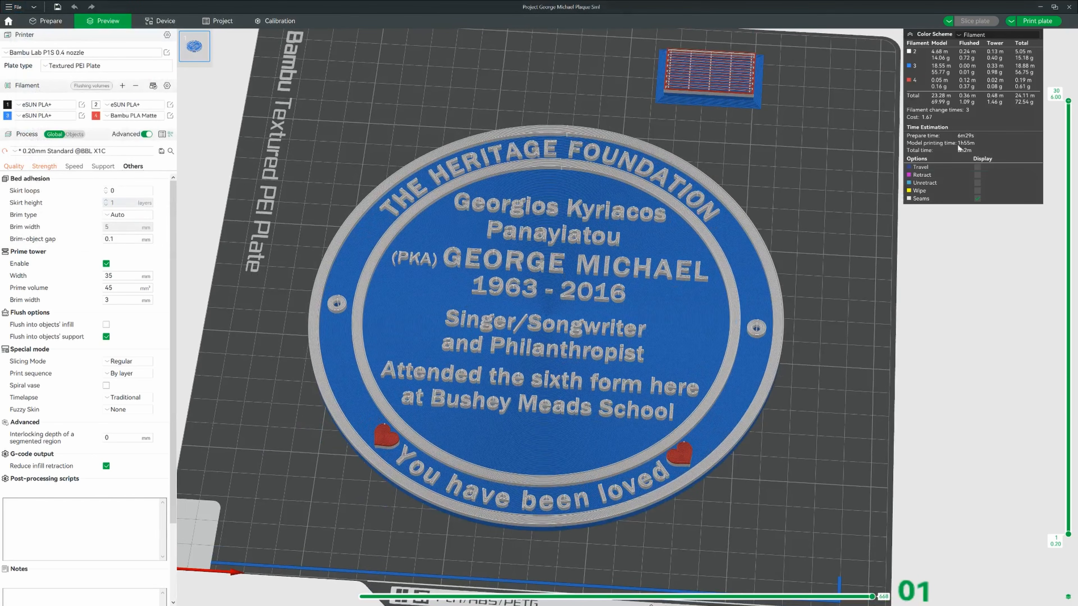
pyautogui.click(1037, 21)
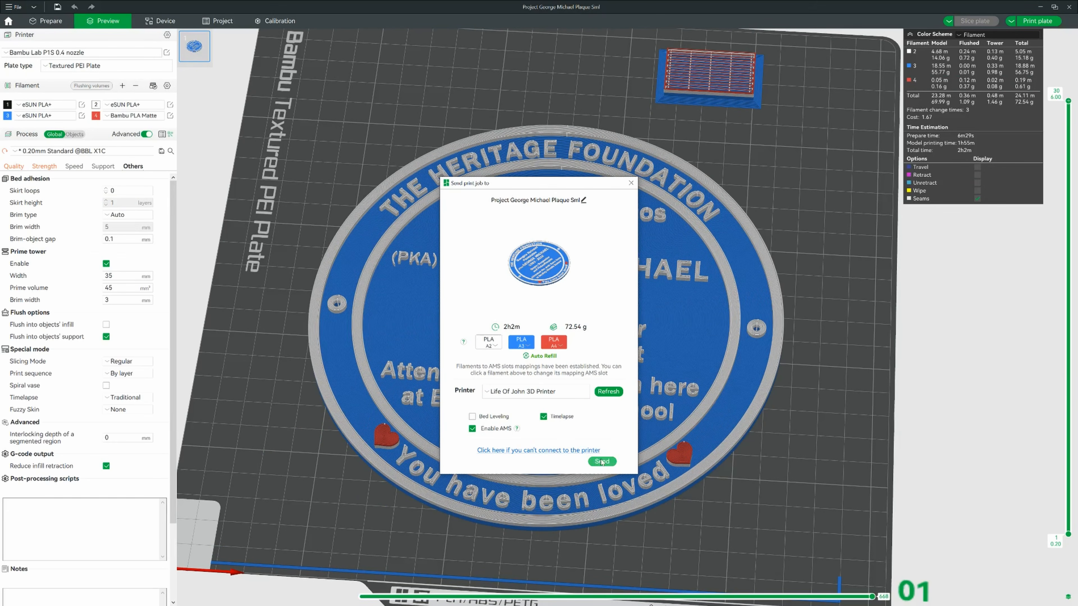
pyautogui.click(543, 416)
pyautogui.click(602, 461)
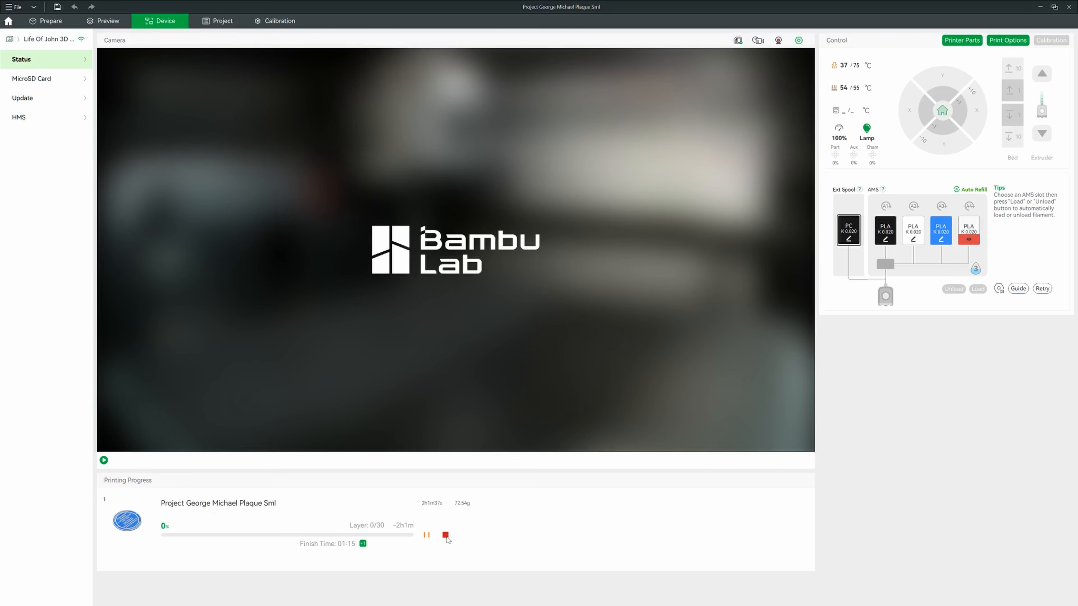
# Stop the running plaque print job and dismiss the cancellation notice
pyautogui.click(445, 536)
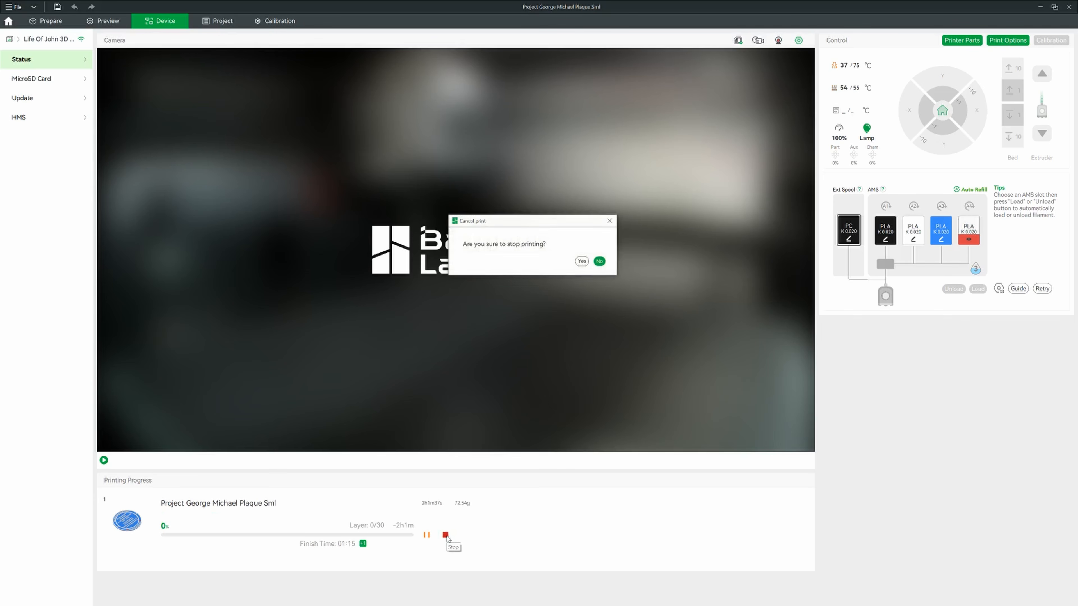
pyautogui.click(581, 262)
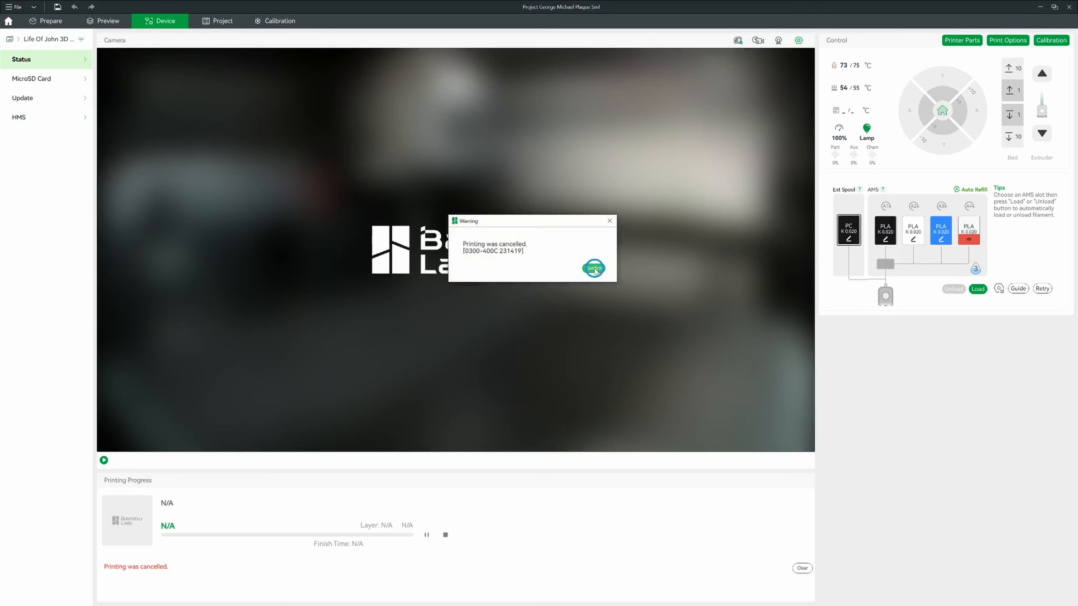
pyautogui.click(594, 268)
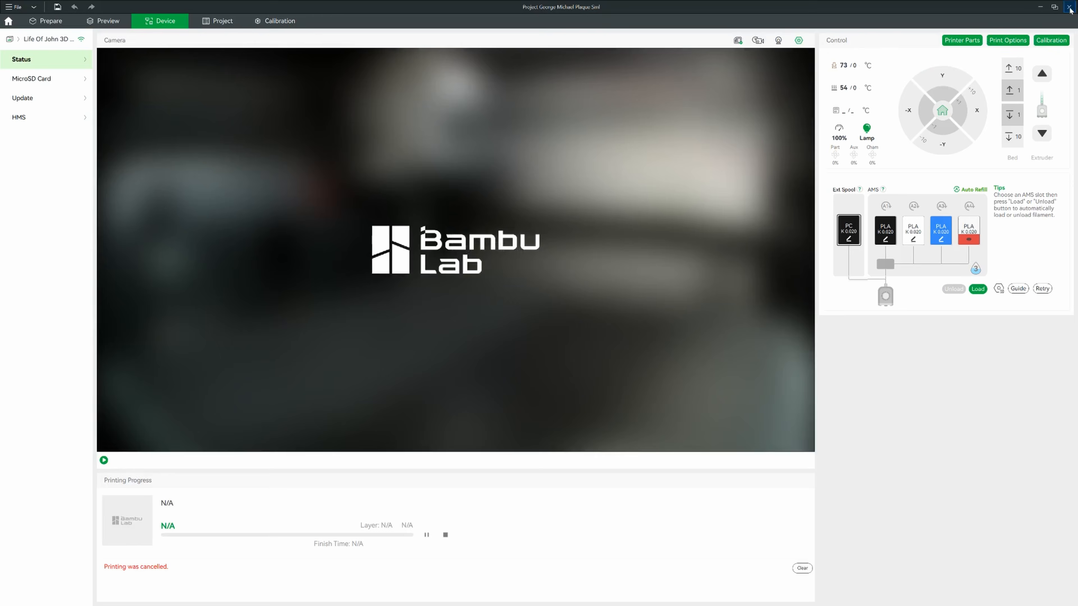